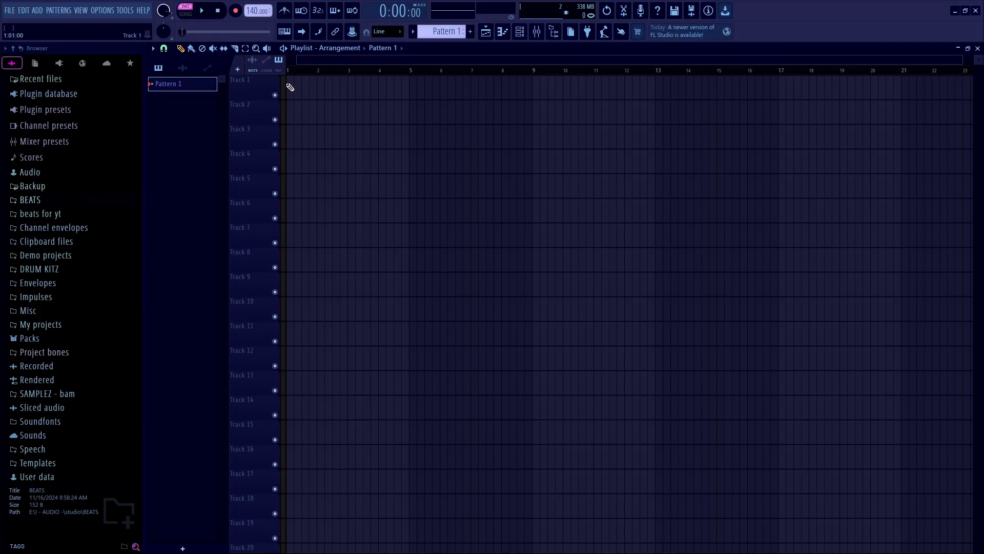
Place a Pattern 1 clip on Track 1, extend it to the start of bar 9, and open the channel rack
click(292, 89)
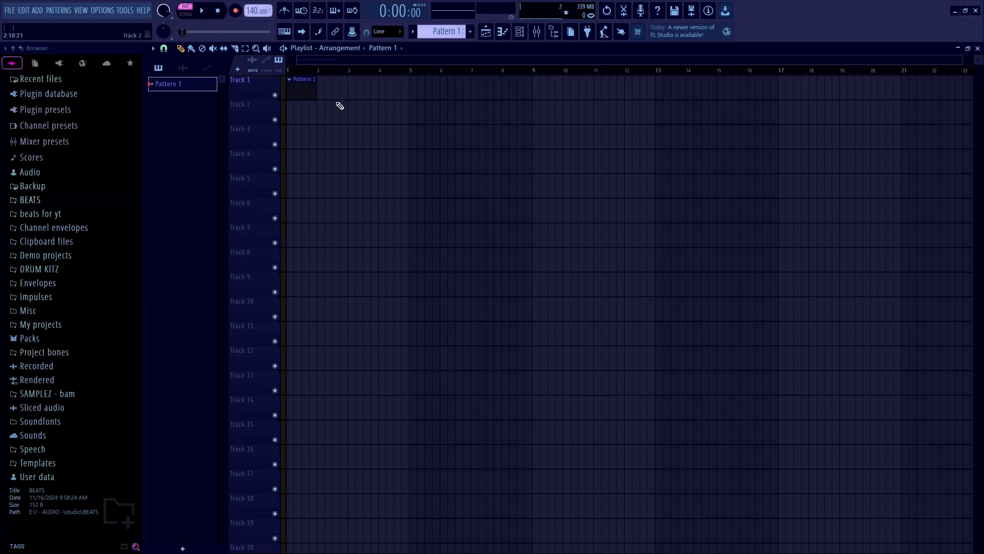
drag(316, 93, 528, 105)
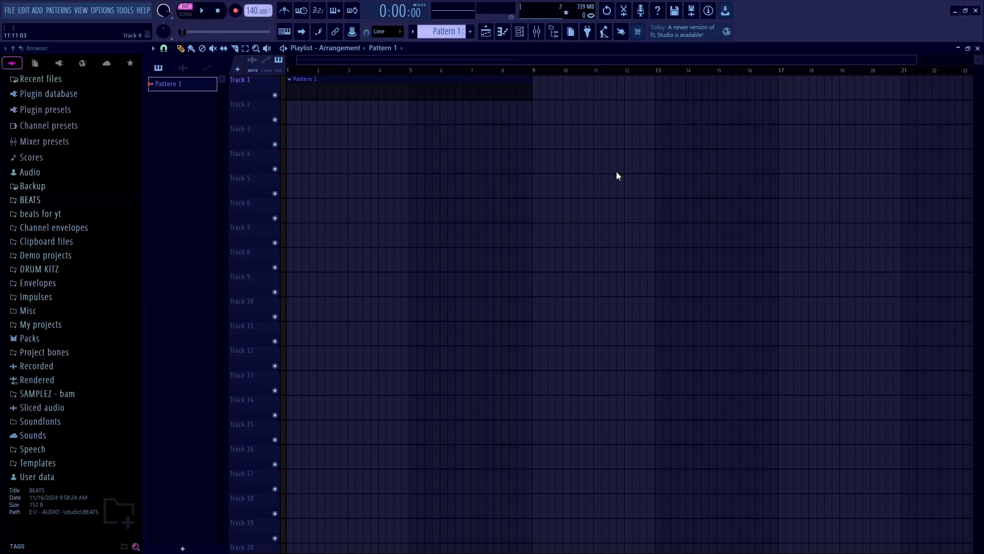
key(F6)
drag(466, 125, 423, 136)
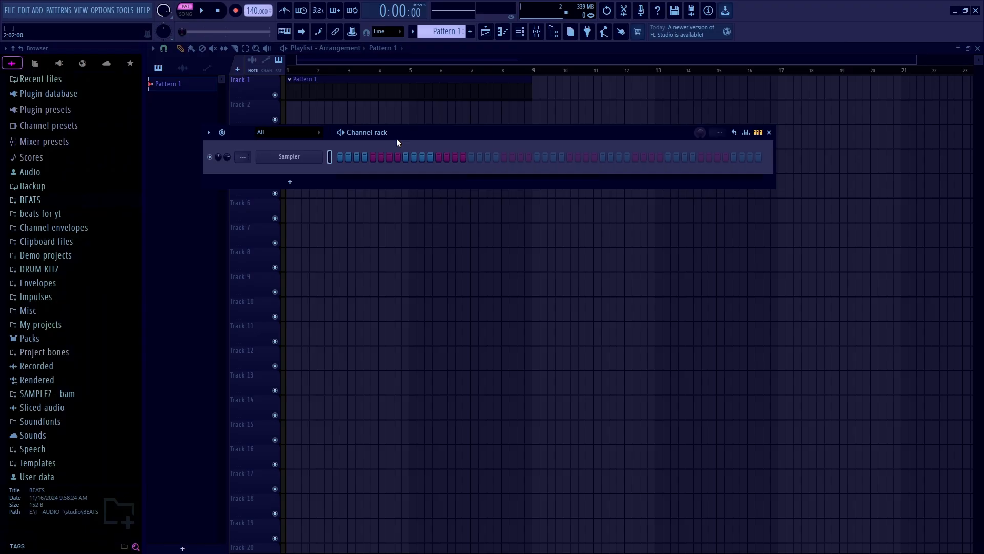
Browse to the PADS folder of the !ANARCHY Sound Kit inside the SAMPLEZ - bam folder
click(84, 394)
scroll(80, 359, down, 3)
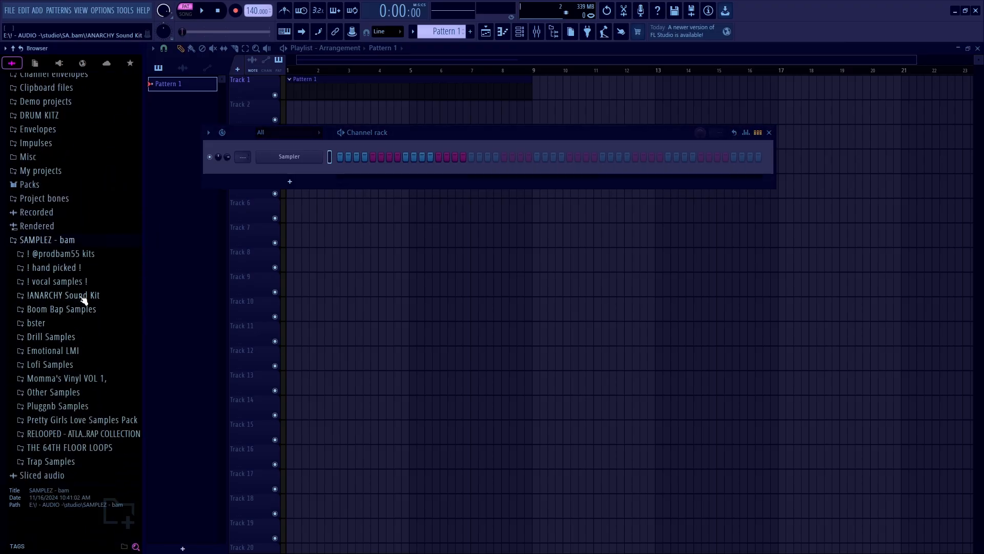
click(77, 295)
click(80, 335)
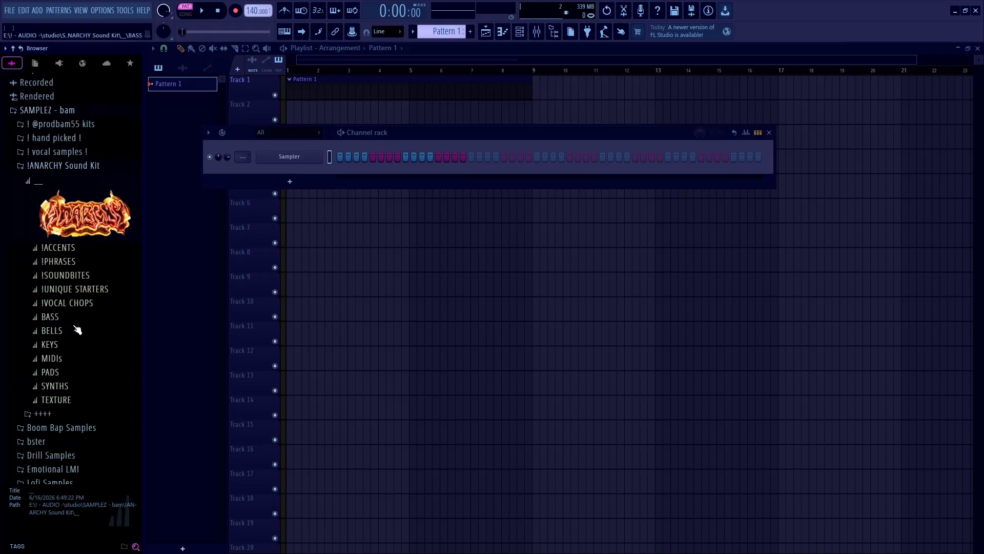
click(65, 372)
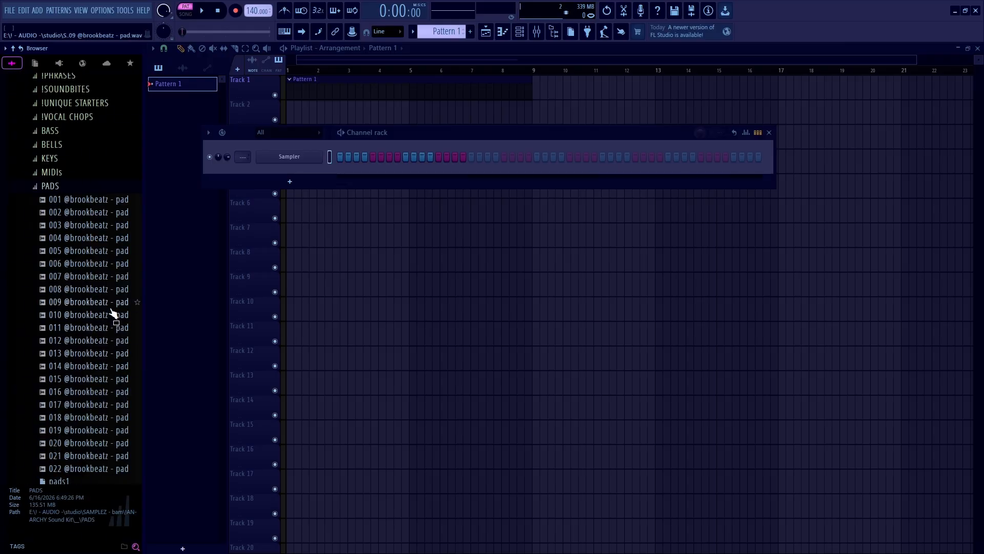
click(93, 202)
click(90, 215)
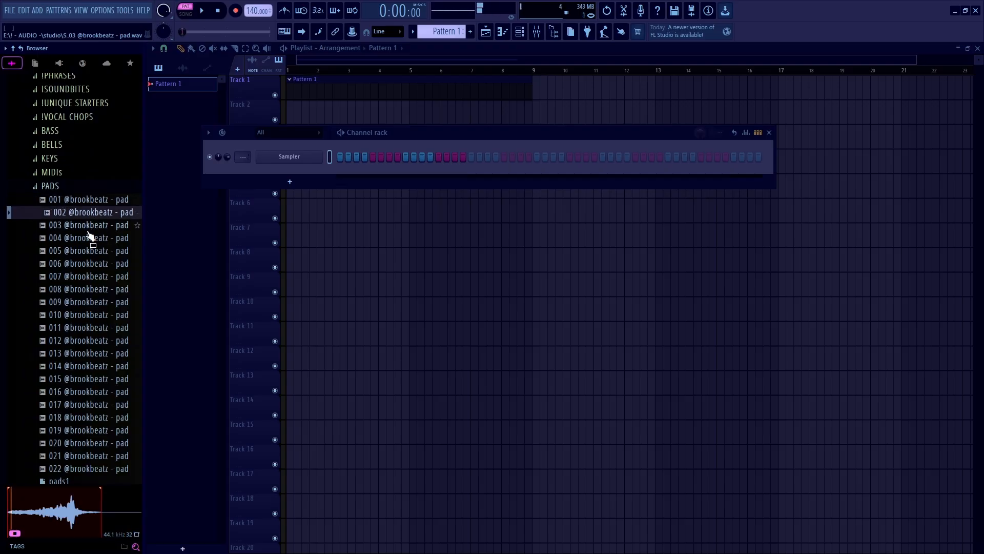
click(86, 228)
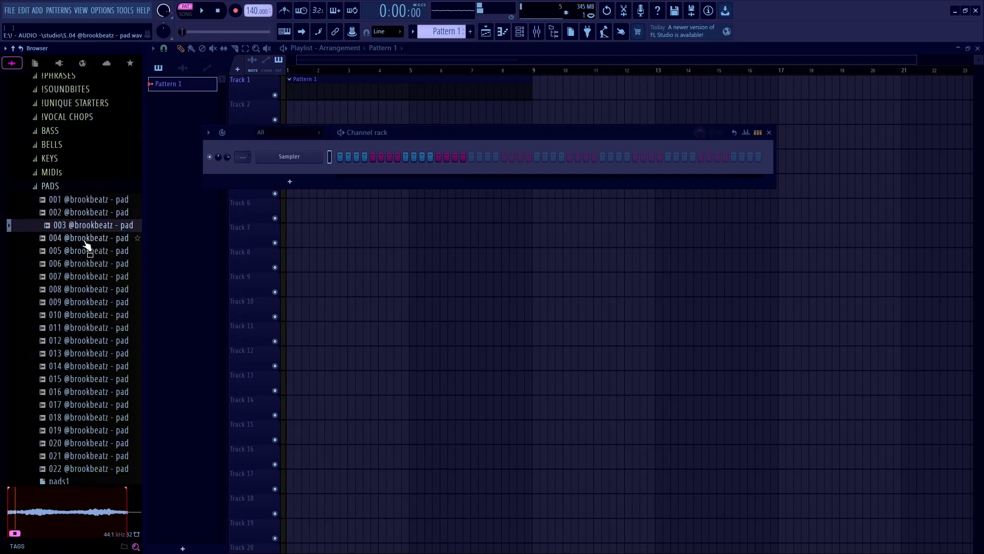
click(85, 239)
click(82, 254)
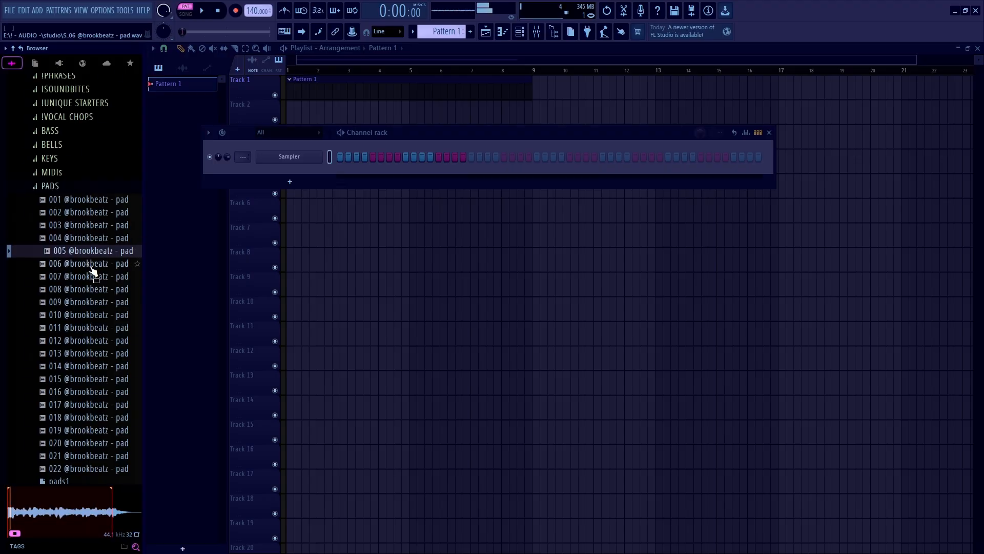
click(91, 265)
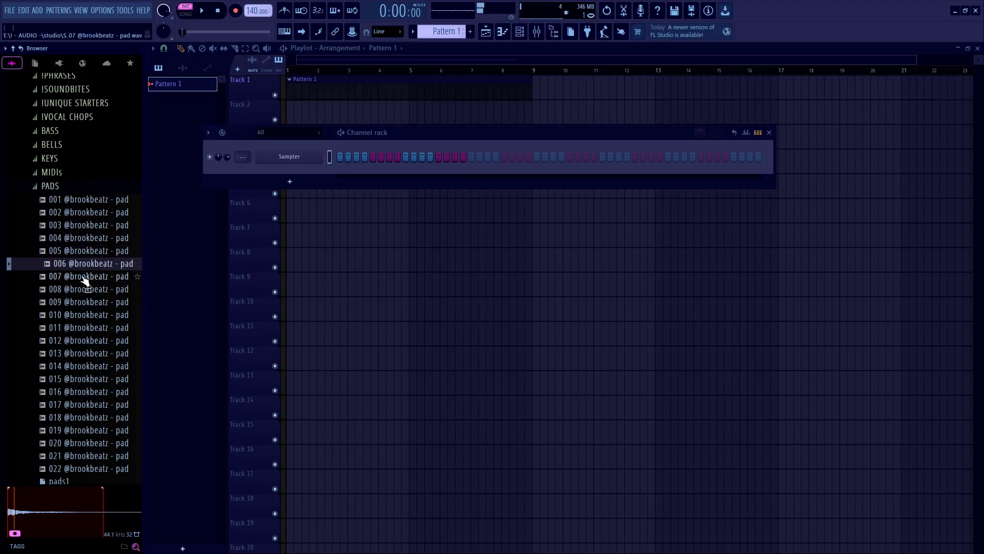
click(85, 279)
click(87, 290)
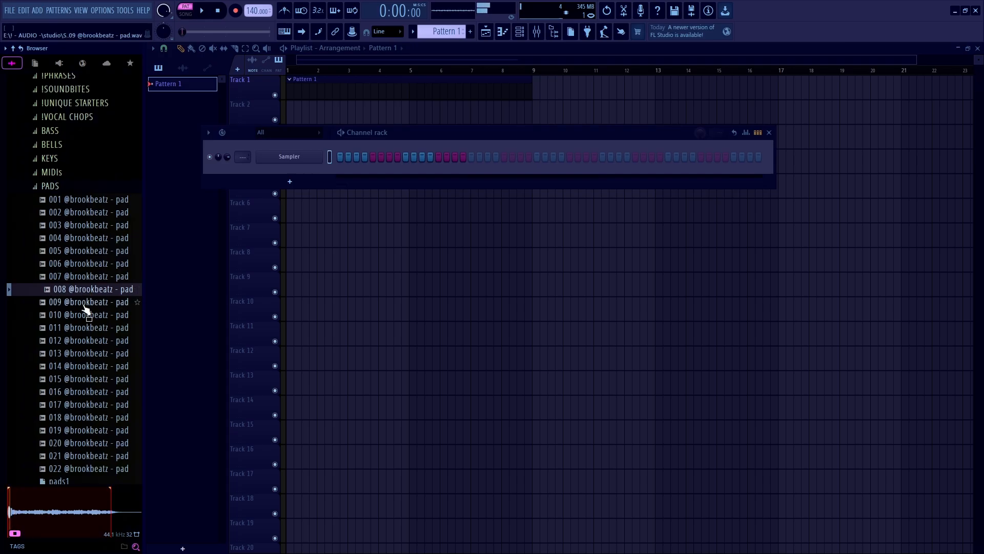
click(84, 307)
click(85, 314)
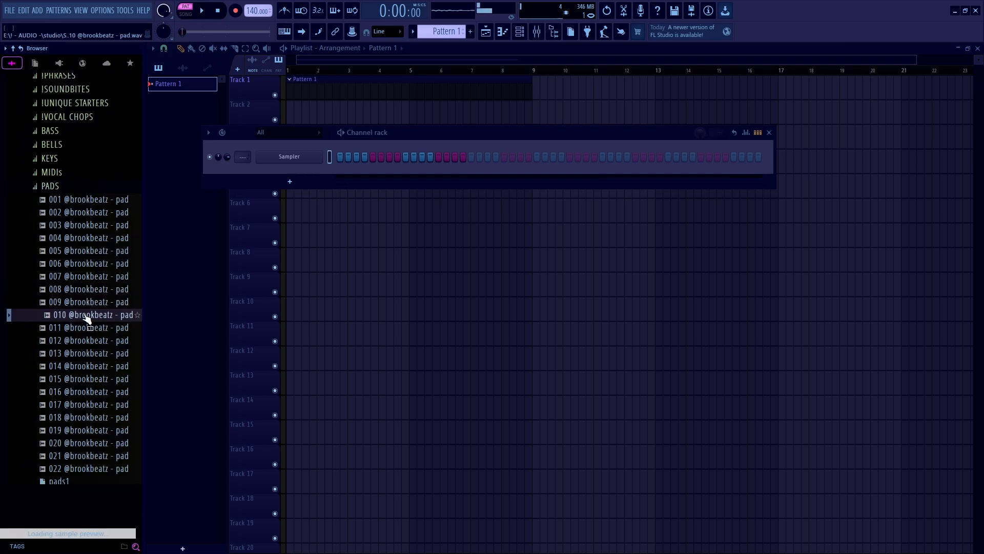
click(81, 328)
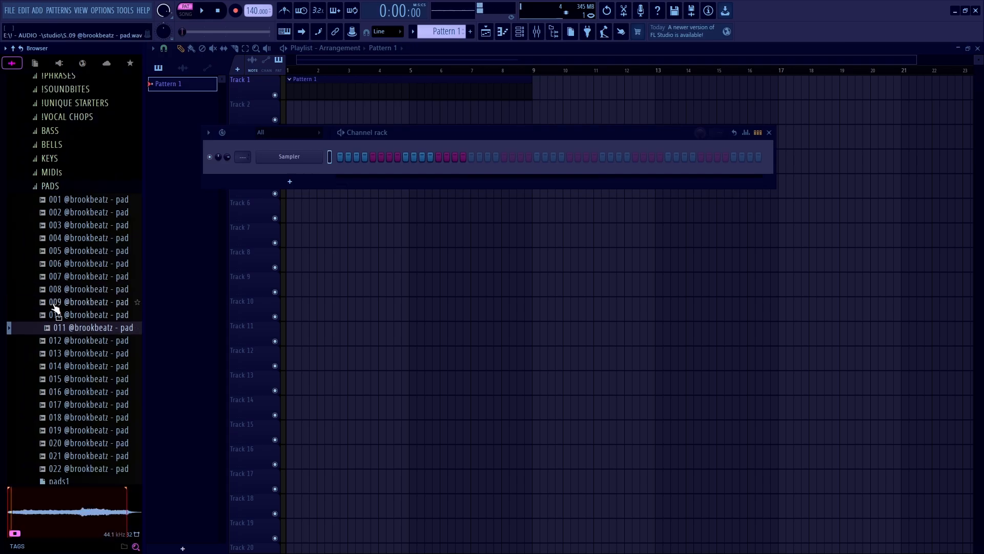
click(76, 290)
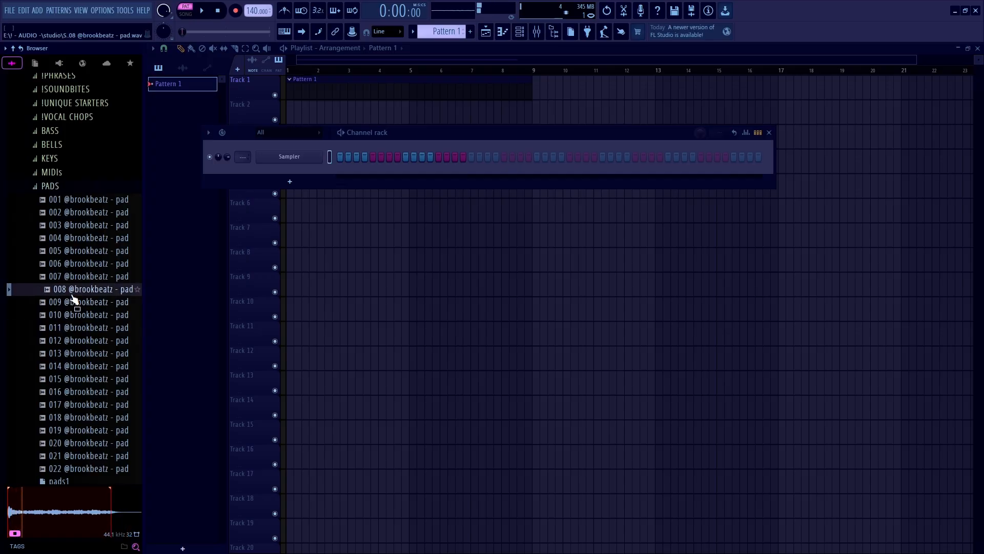
drag(73, 298, 301, 180)
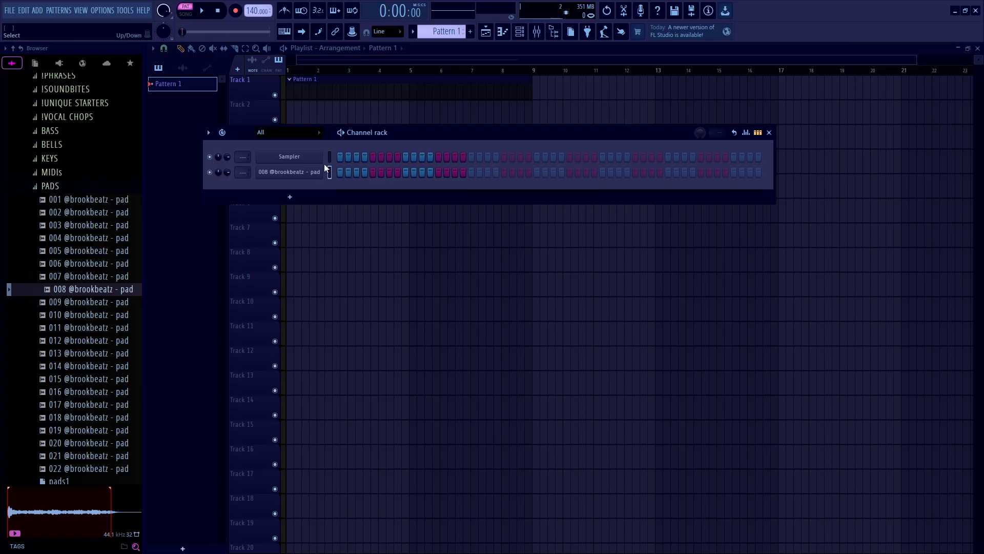
Enable the 008 pad channel's volume envelope with maximum hold, zero attack, decay and sustain, and a short release
click(309, 173)
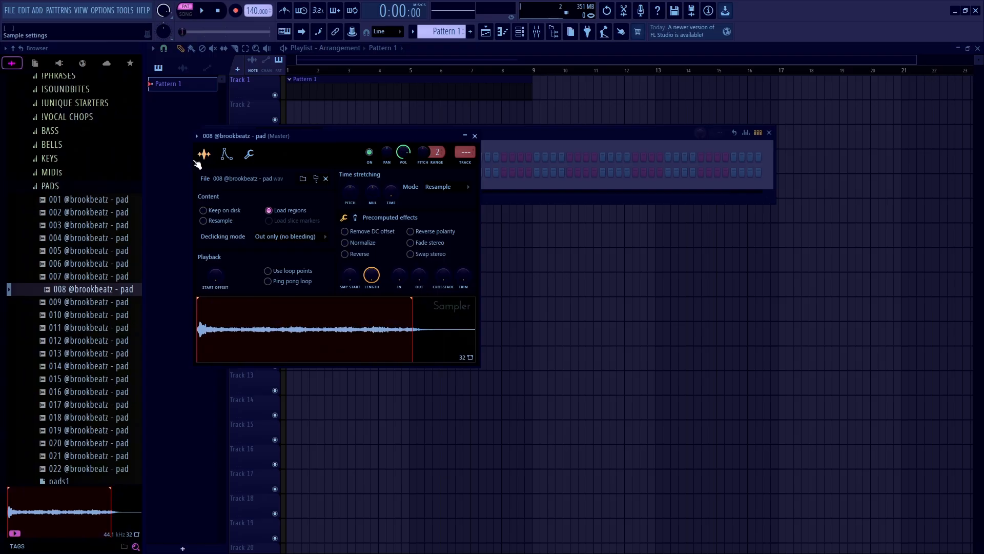
click(226, 155)
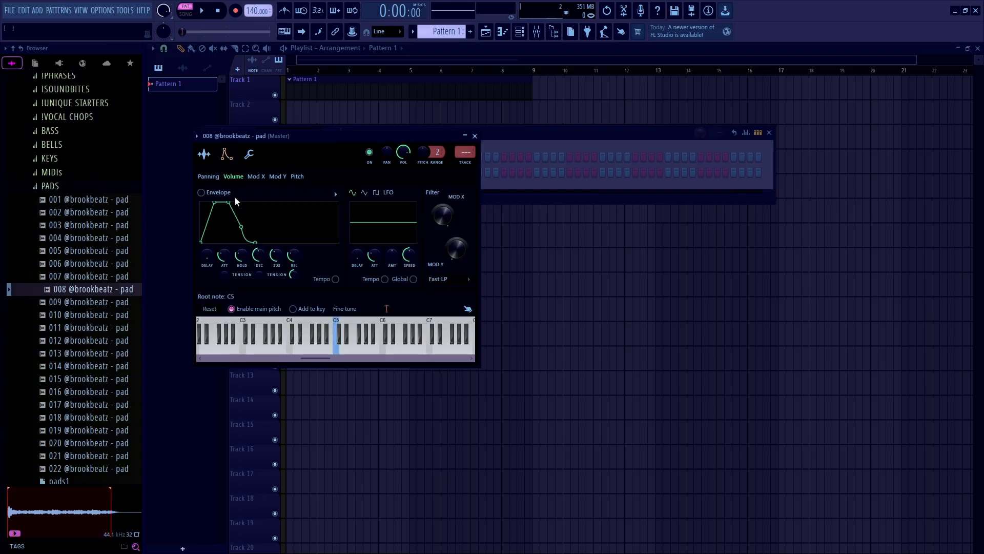
click(201, 192)
drag(243, 258, 243, 220)
drag(224, 255, 224, 287)
drag(259, 254, 259, 287)
drag(275, 246, 275, 276)
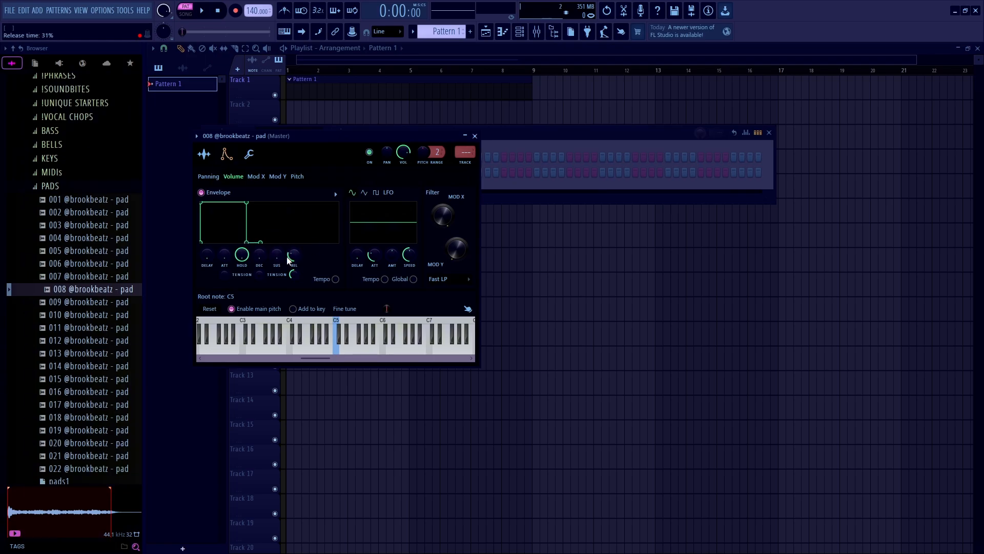
mouse_move(294, 255)
mouse_down()
mouse_move(294, 277)
mouse_move(294, 244)
mouse_move(294, 252)
mouse_up()
Turn on Cut self for the 008 pad channel and close its settings
click(249, 155)
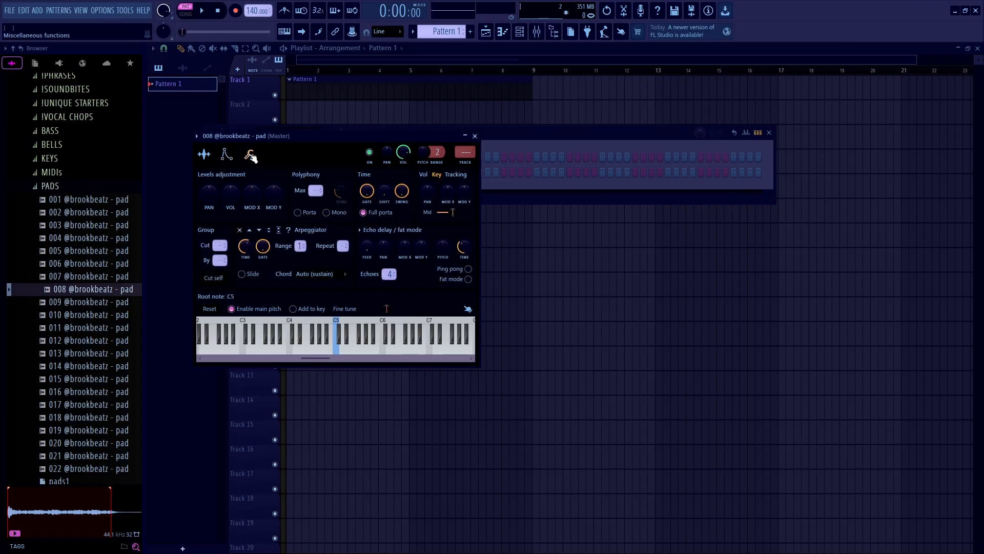
click(222, 278)
click(227, 154)
click(205, 153)
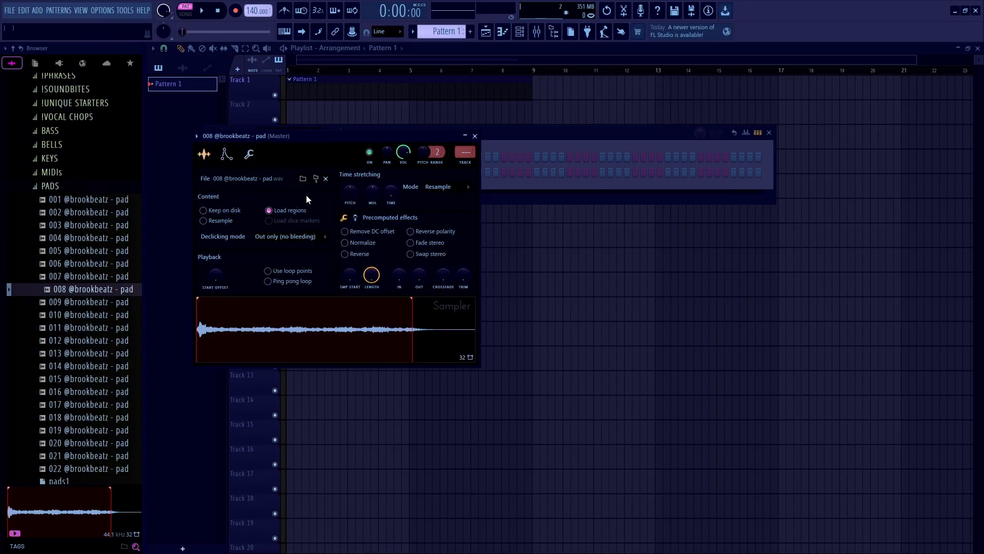
key(Escape)
Open the 008 pad channel's piano roll and set snap to scale to C# Minor Natural (Aeolian)
right_click(312, 175)
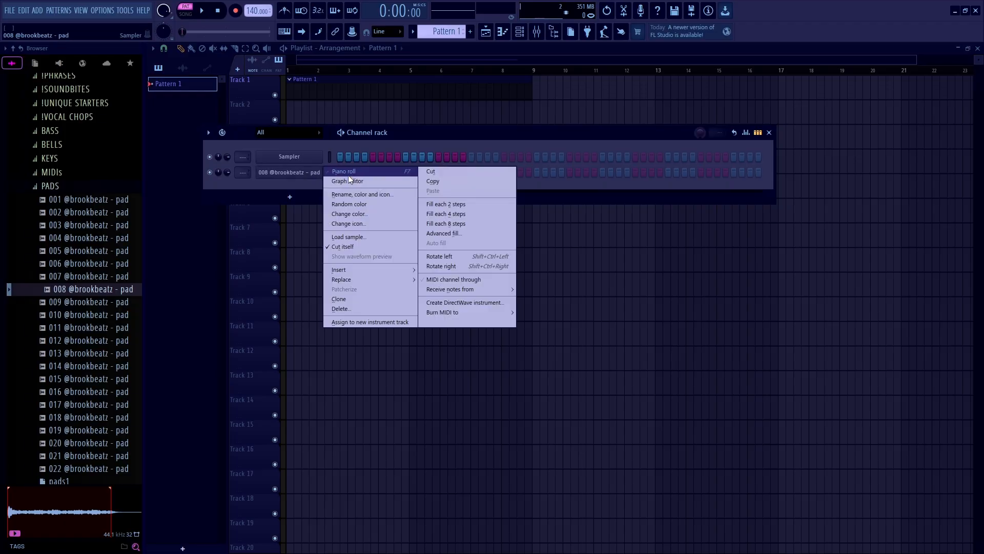
click(348, 174)
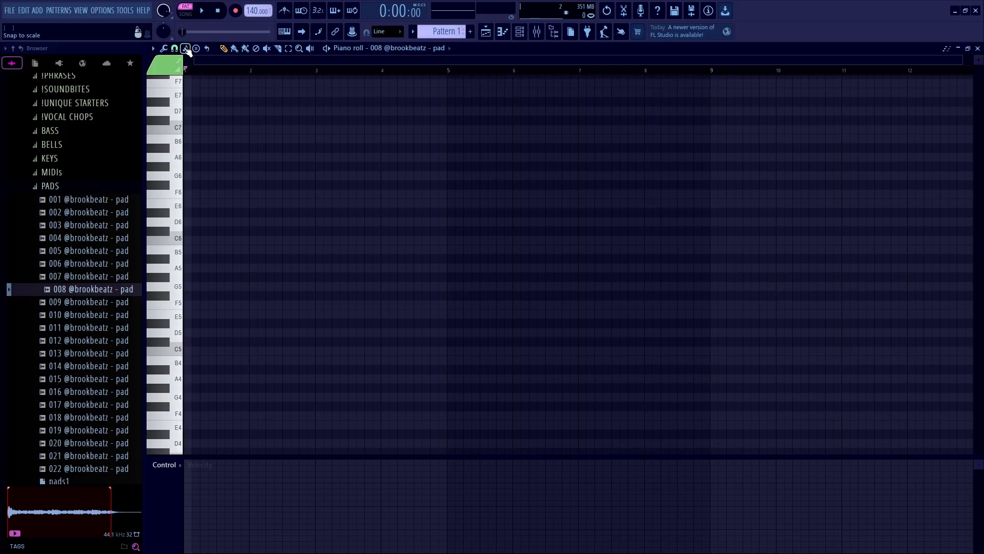
click(185, 48)
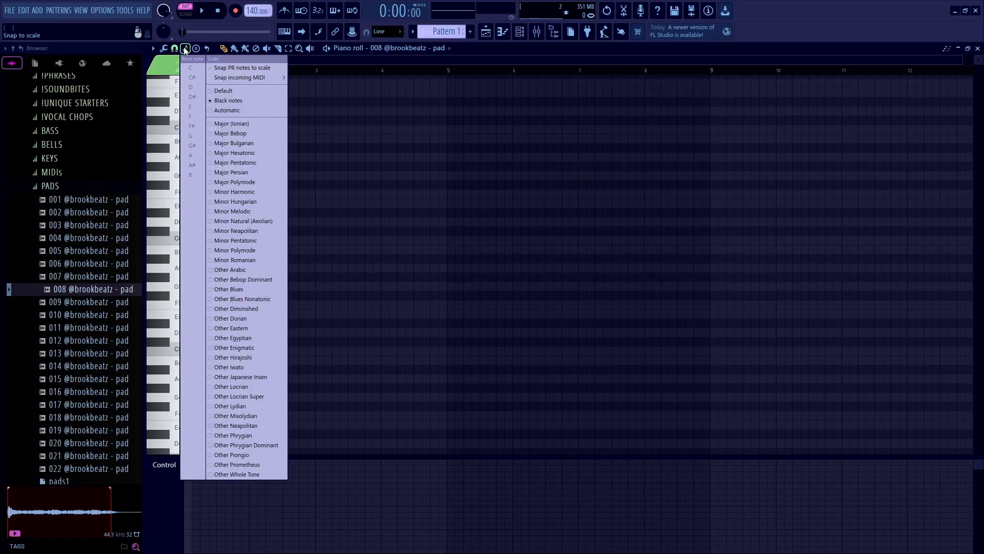
click(251, 221)
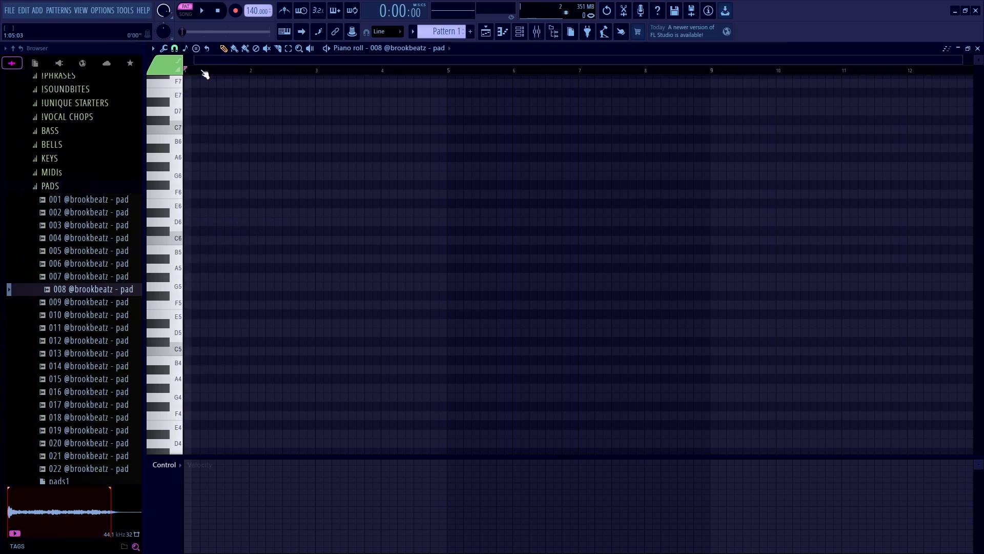
click(185, 49)
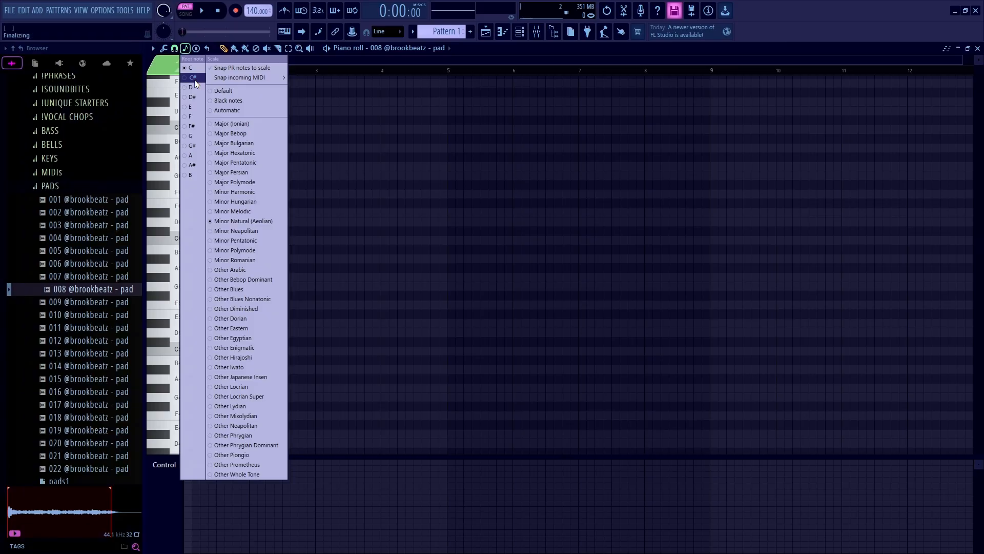
click(195, 79)
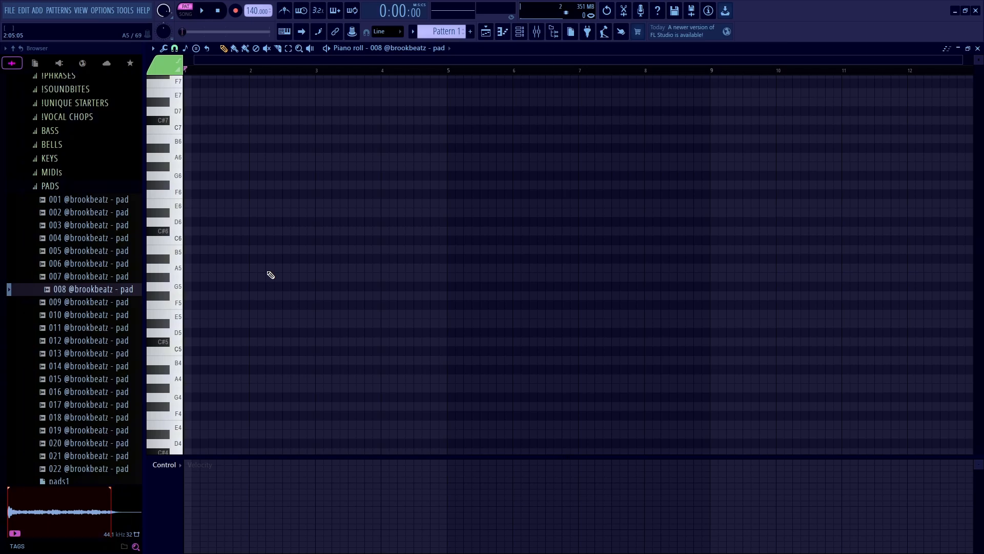
Turn on the metronome, draw half-bar C#5 notes from the start of bar 1, and play them back
click(285, 11)
scroll(202, 305, down, 2)
click(187, 287)
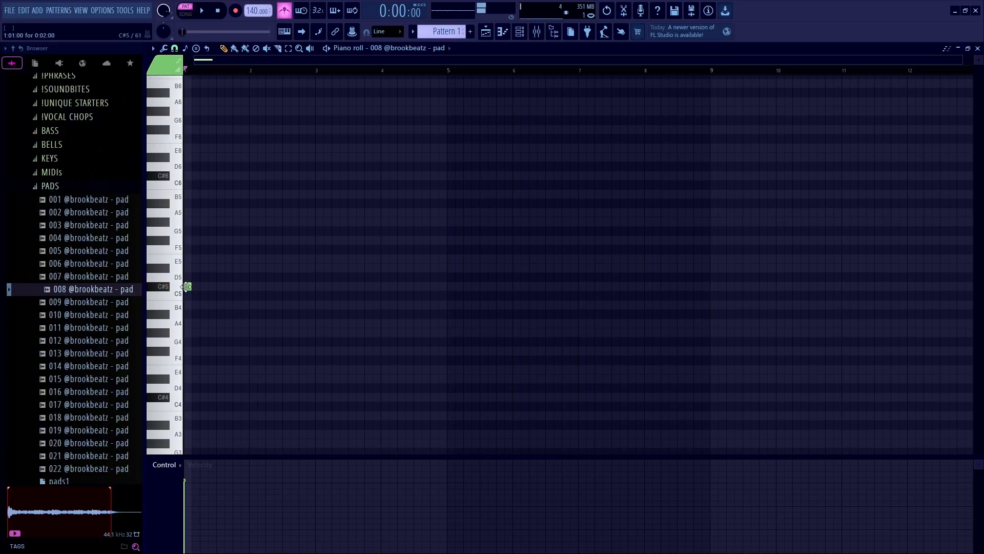
drag(187, 286, 324, 286)
key(space)
key(space)
key(space)
key(space)
Fill the rest of bars 1 to 4 with half-bar C#5 notes and play the pattern back
click(245, 286)
click(291, 286)
click(362, 286)
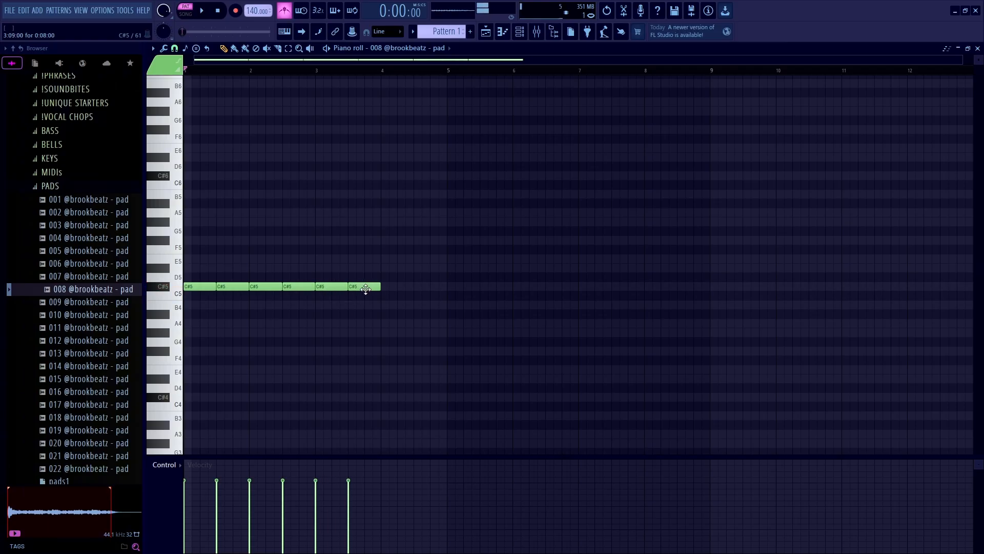
drag(388, 287, 425, 287)
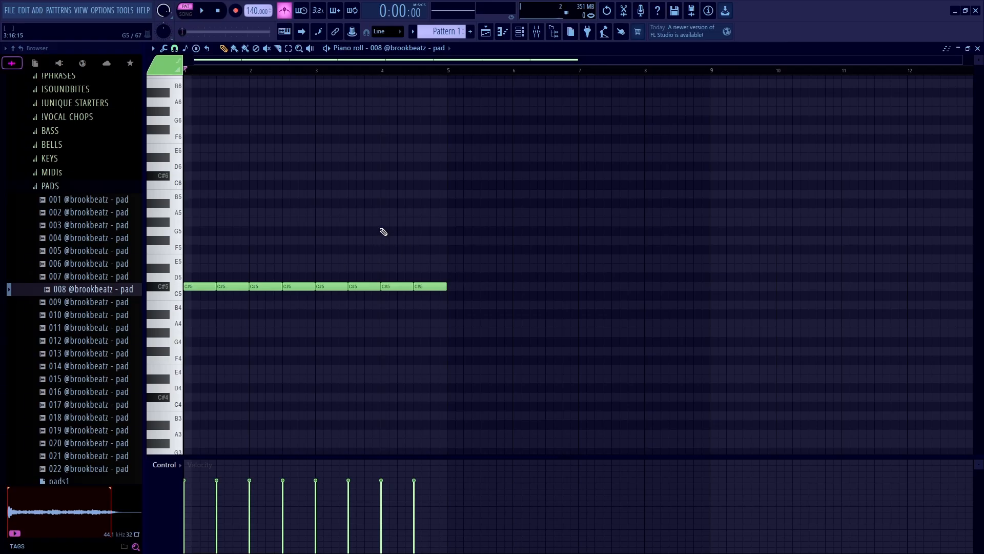
key(space)
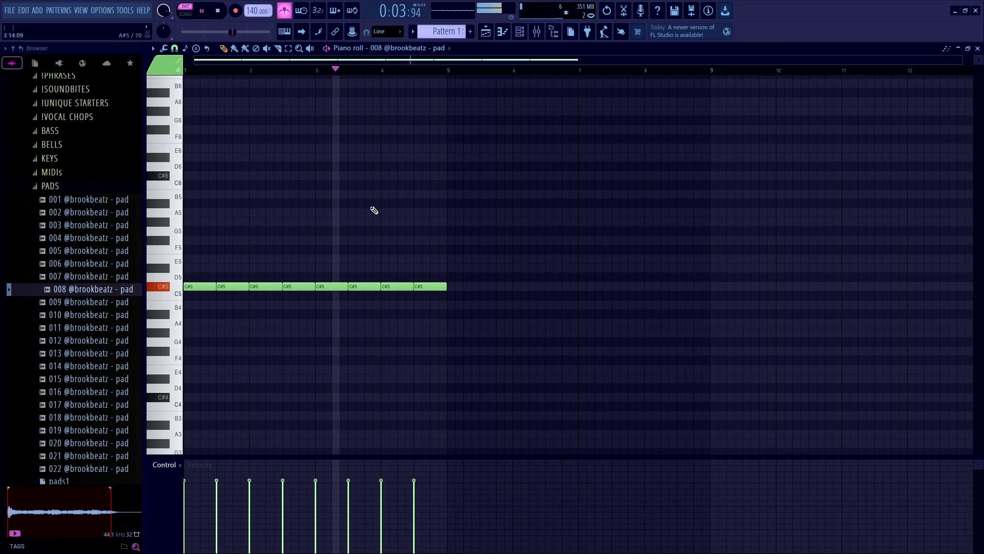
key(space)
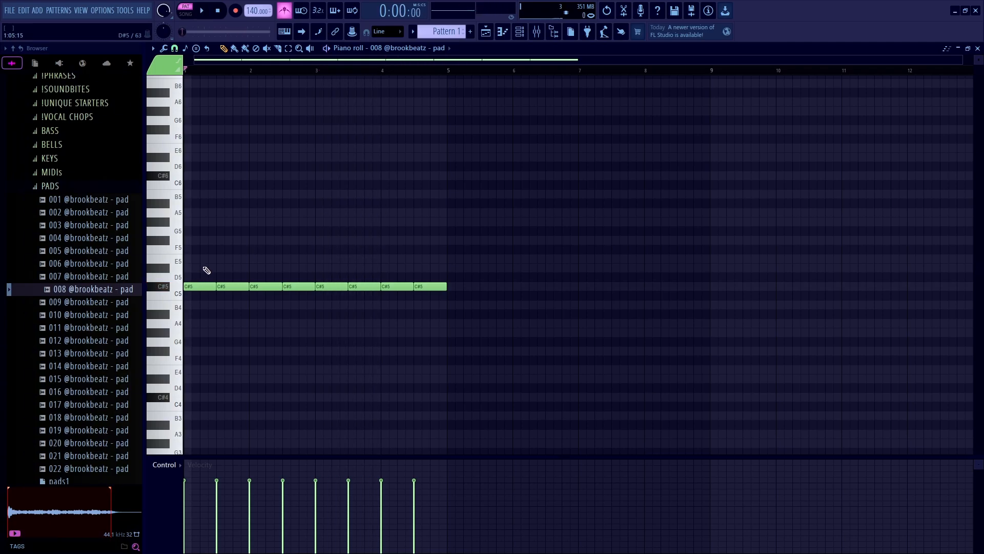
Add one-beat D#5, E5 and A5 notes on beats 2, 3 and 4 of bar 1 and play the pattern
click(185, 267)
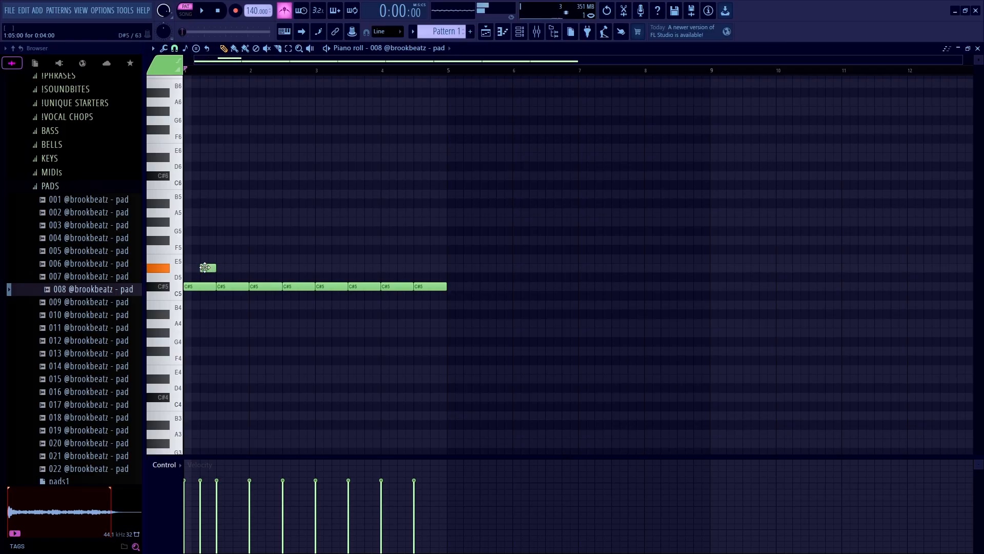
click(235, 214)
scroll(272, 246, up, 3)
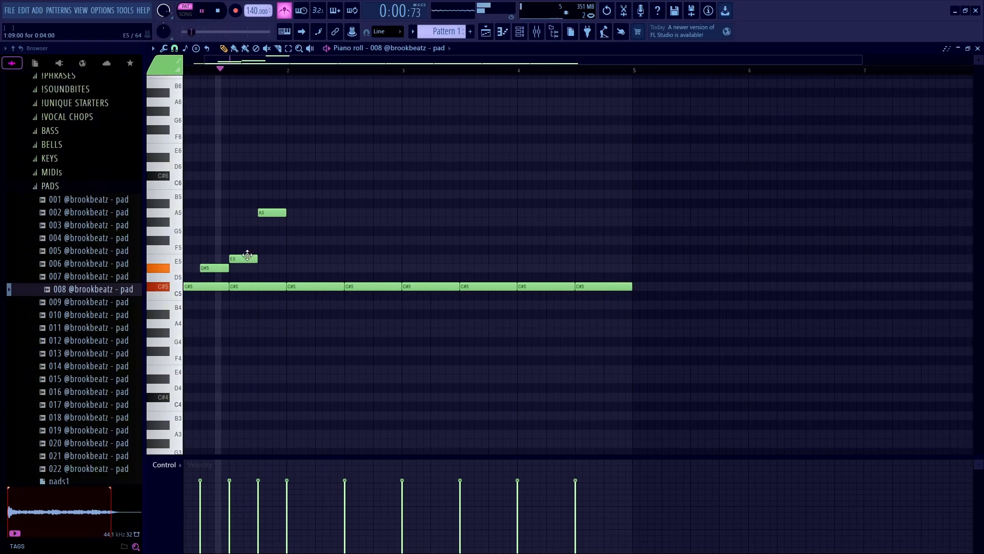
key(space)
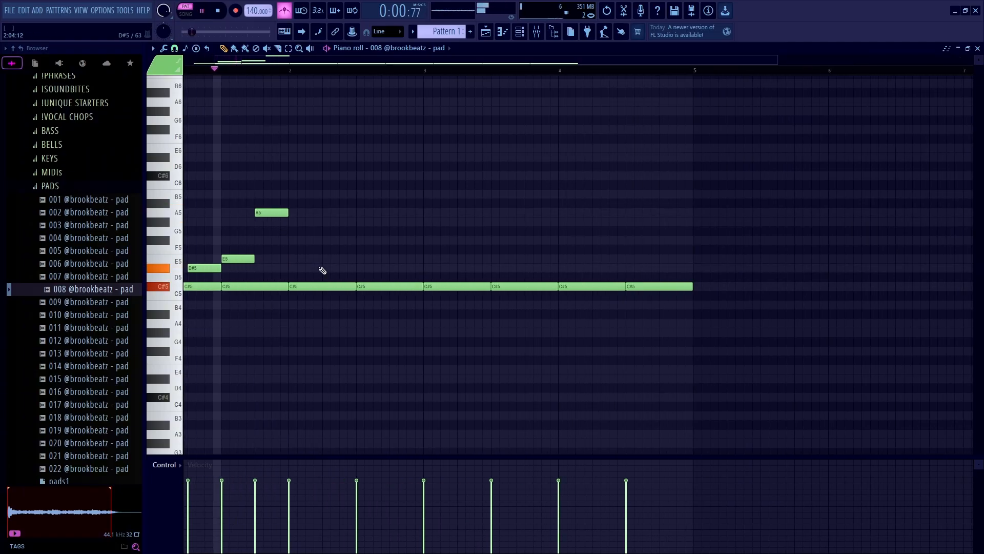
Add one-beat D#5, E5 and G#5 notes on beats 2, 3 and 4 of bar 2 and restart playback
click(328, 267)
click(359, 258)
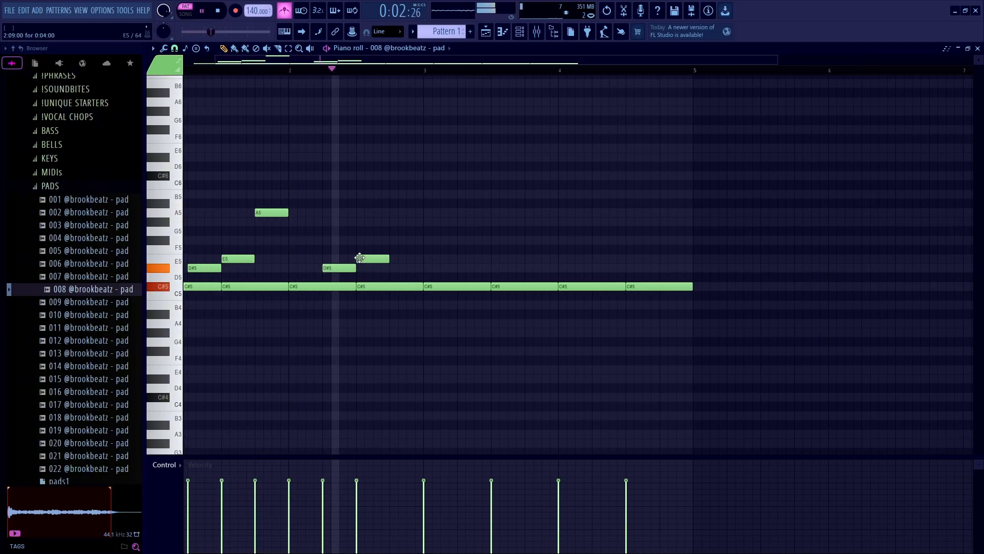
key(space)
click(390, 222)
key(space)
click(433, 268)
click(466, 258)
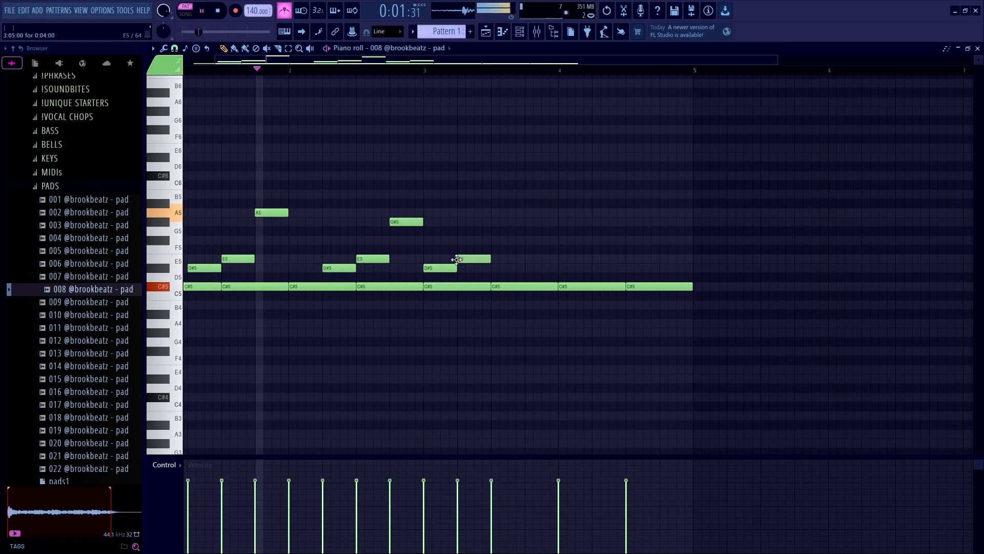
click(501, 241)
click(566, 268)
click(600, 259)
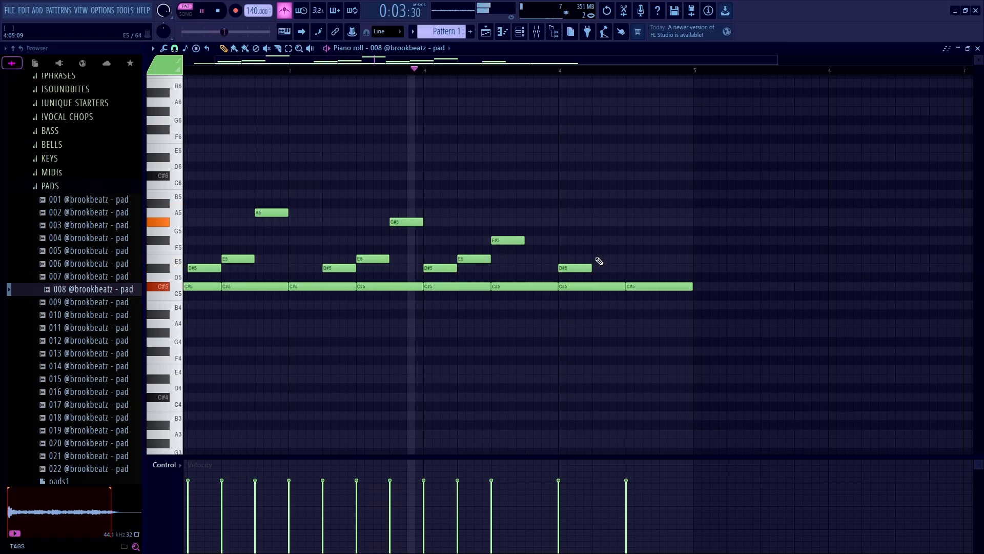
right_click(605, 259)
right_click(585, 268)
key(space)
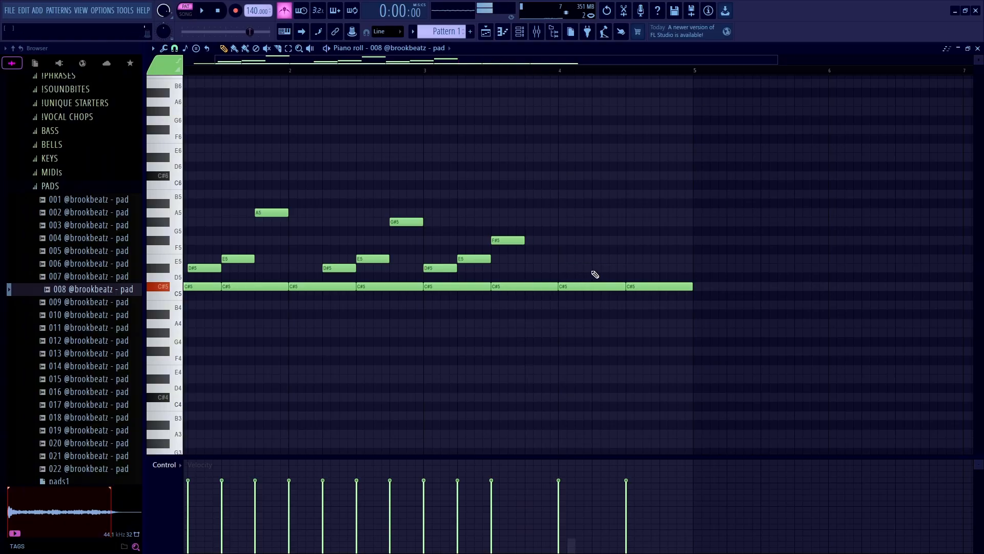
right_click(504, 240)
right_click(474, 259)
right_click(444, 267)
Add one-beat D#5, E5 and F#5 notes on beats 2, 3 and 4 of bar 3 while checking playback
click(461, 268)
click(495, 259)
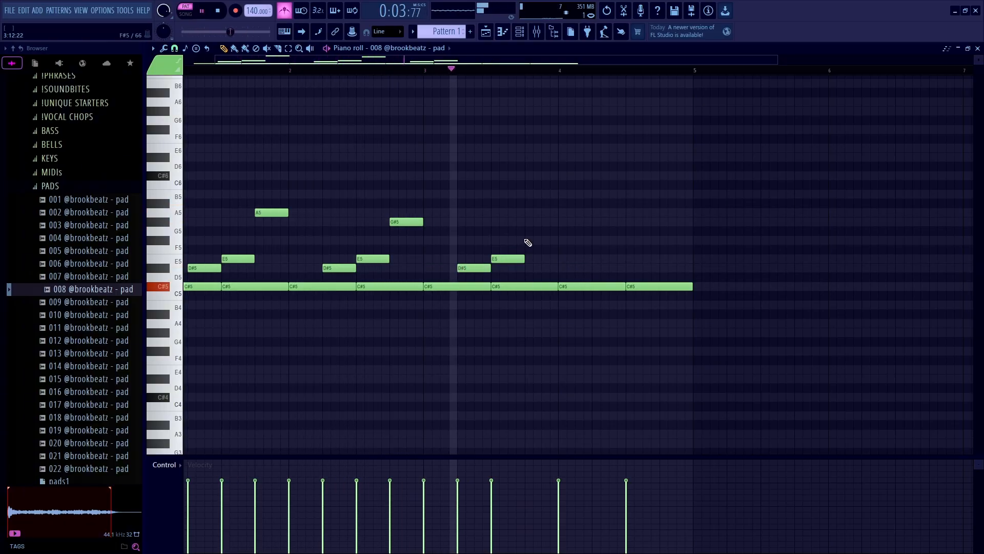
key(space)
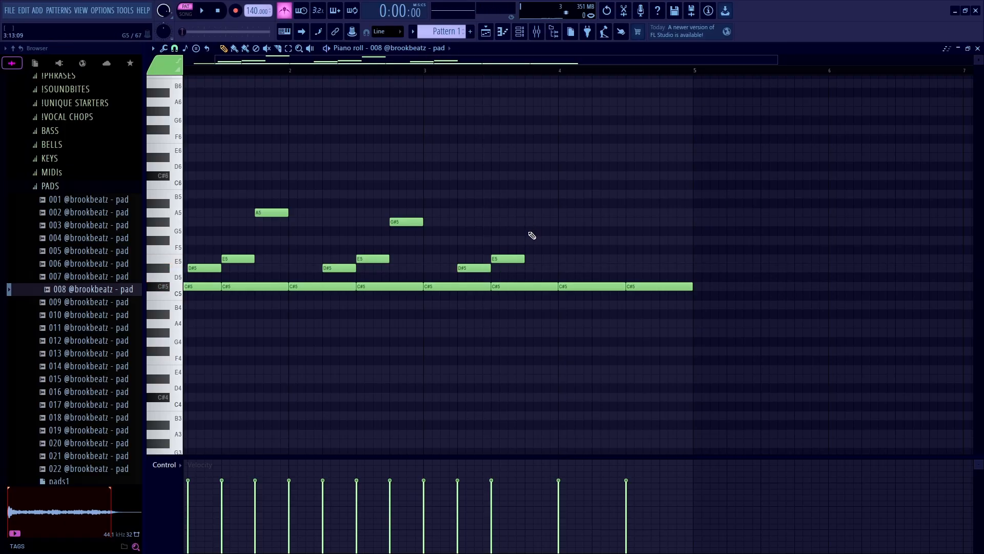
Add one-beat D#5, E5 and G#5 notes on beats 2, 3 and 4 of bar 4 and listen to the melody
click(595, 268)
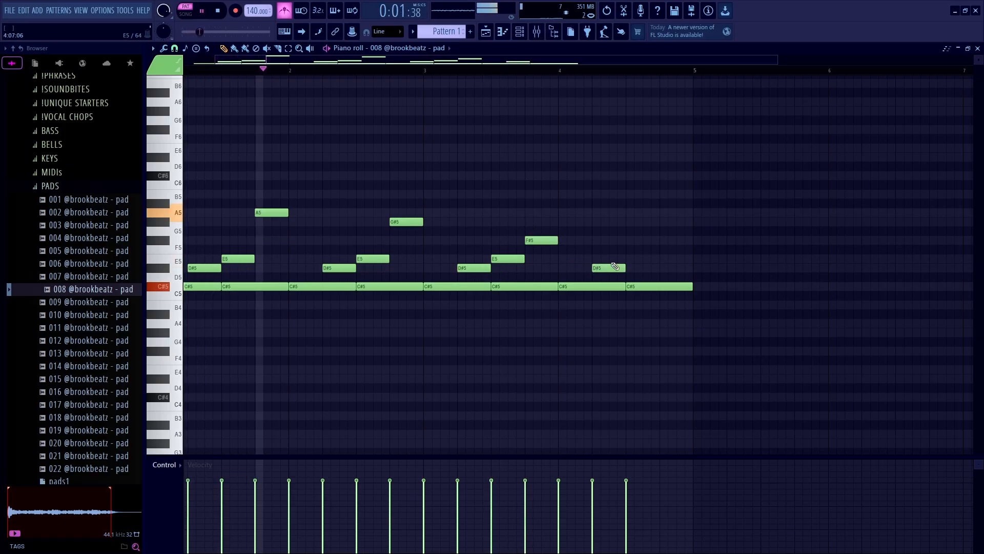
click(631, 259)
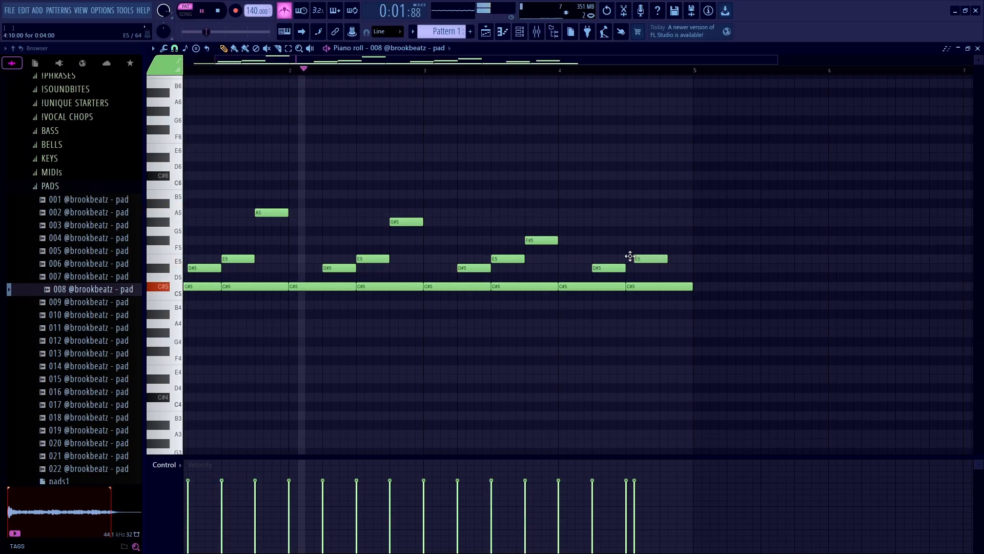
click(662, 222)
ctrl+scroll(571, 171, down, 2)
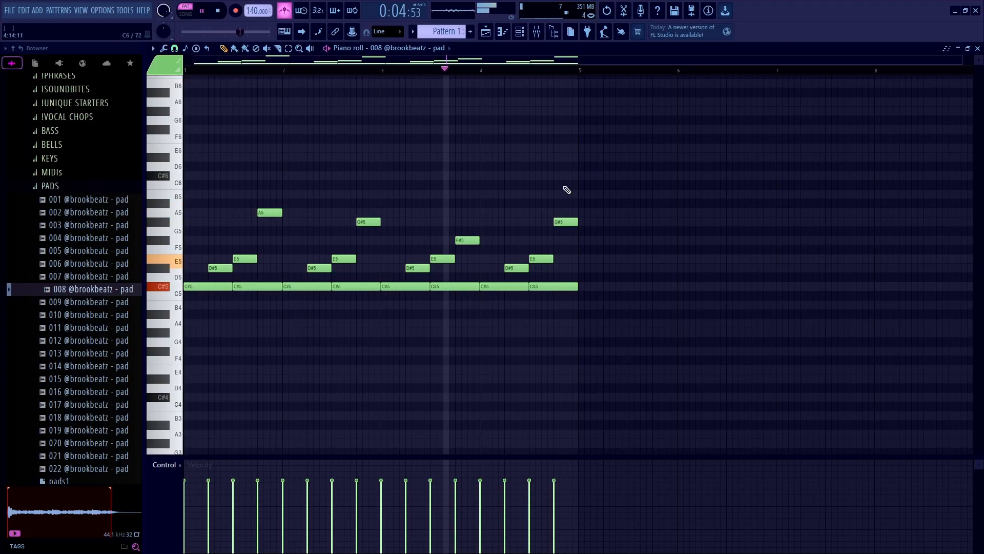
Select all notes and apply the randomizer's levels section with a small velocity amount
key(ctrl+a)
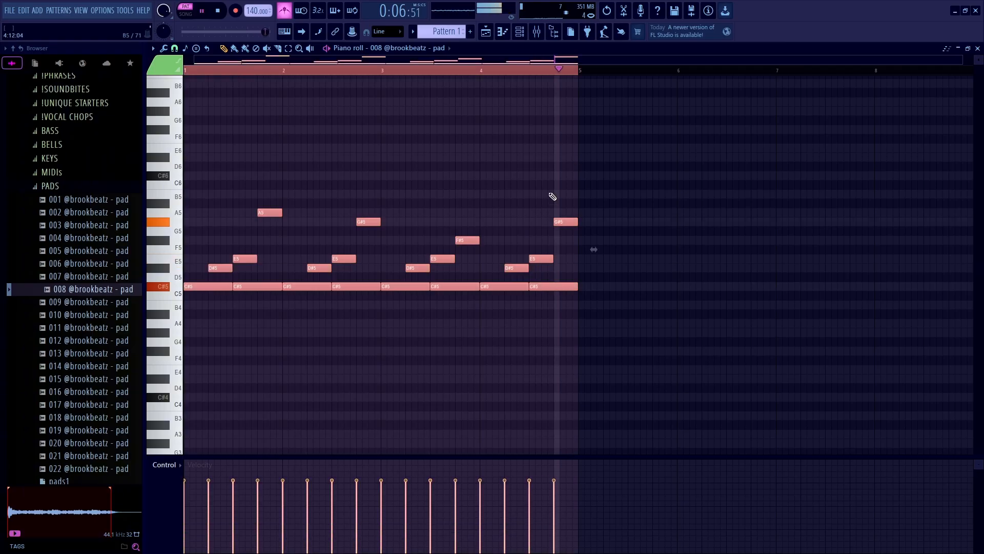
key(alt+r)
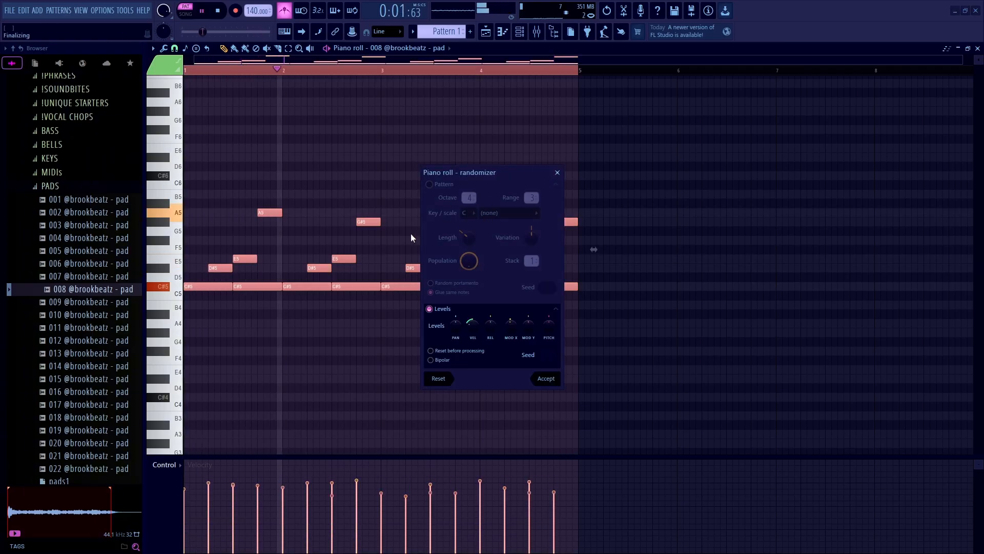
mouse_move(473, 323)
mouse_down()
mouse_move(473, 310)
mouse_move(455, 314)
mouse_move(455, 297)
mouse_move(455, 334)
mouse_move(472, 327)
mouse_up()
click(441, 360)
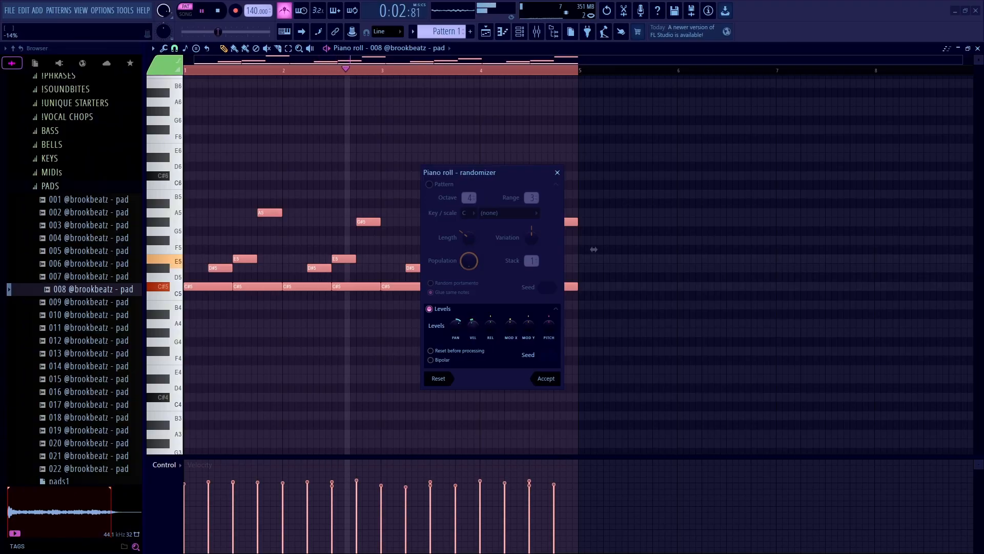
click(553, 378)
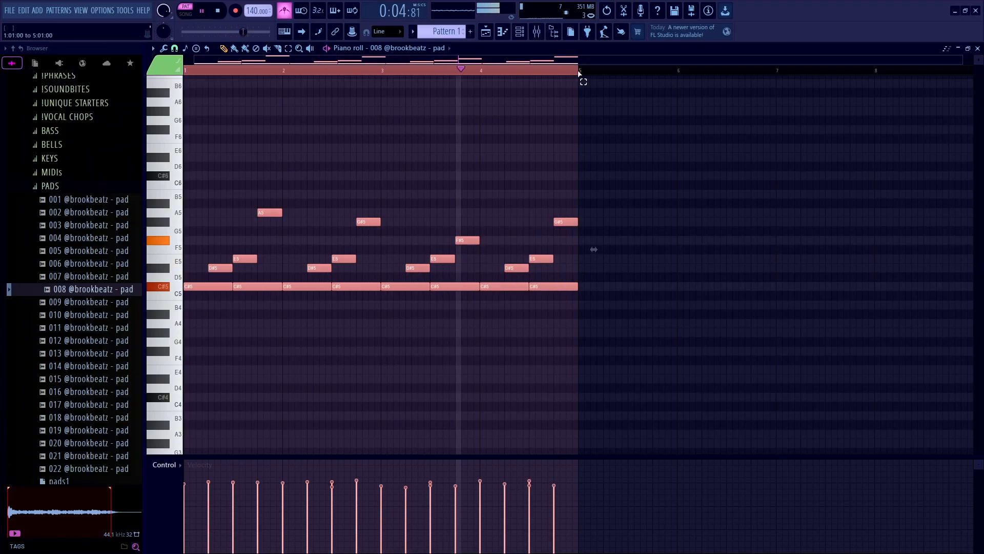
Duplicate the four-bar melody into bars 5 to 8 and deselect the notes
key(ctrl+b)
scroll(697, 197, down, 2)
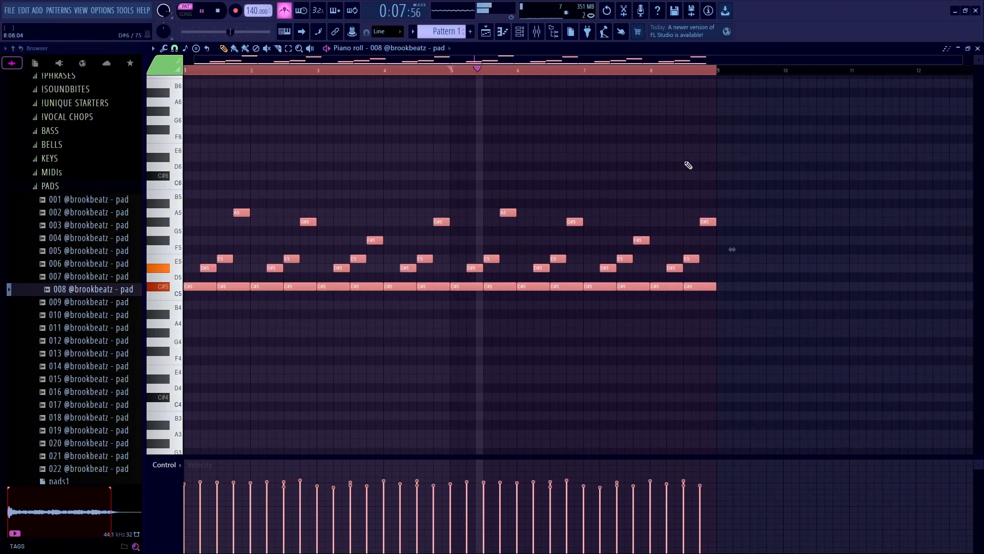
ctrl+click(649, 80)
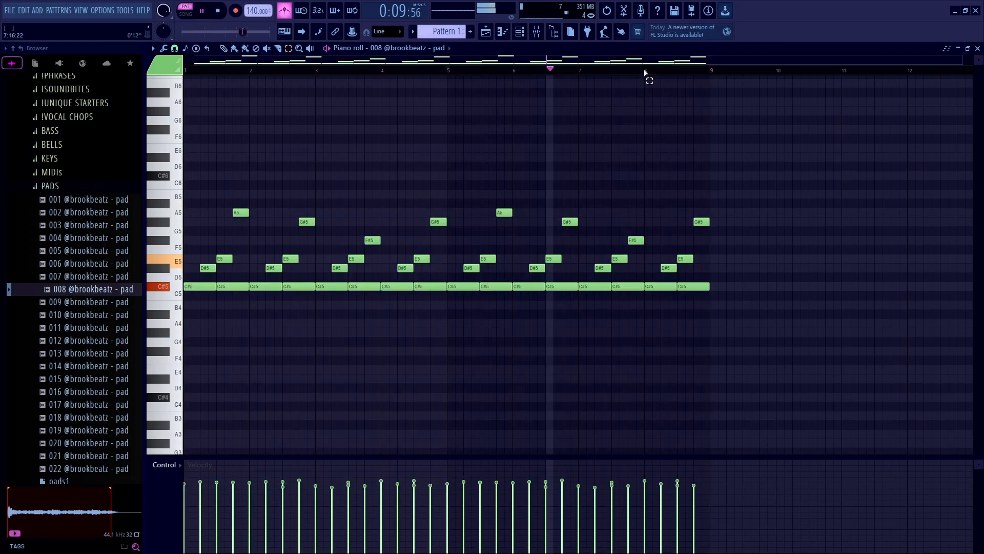
Leave the piano roll, route the 008 pad channel to mixer track 1 and show the mixer
key(F7)
drag(513, 138, 526, 138)
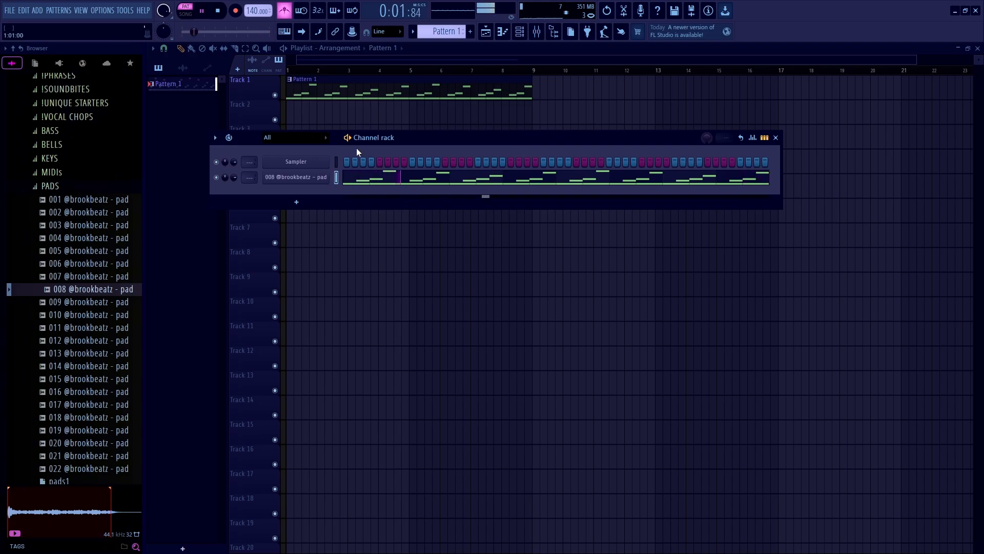
key(F9)
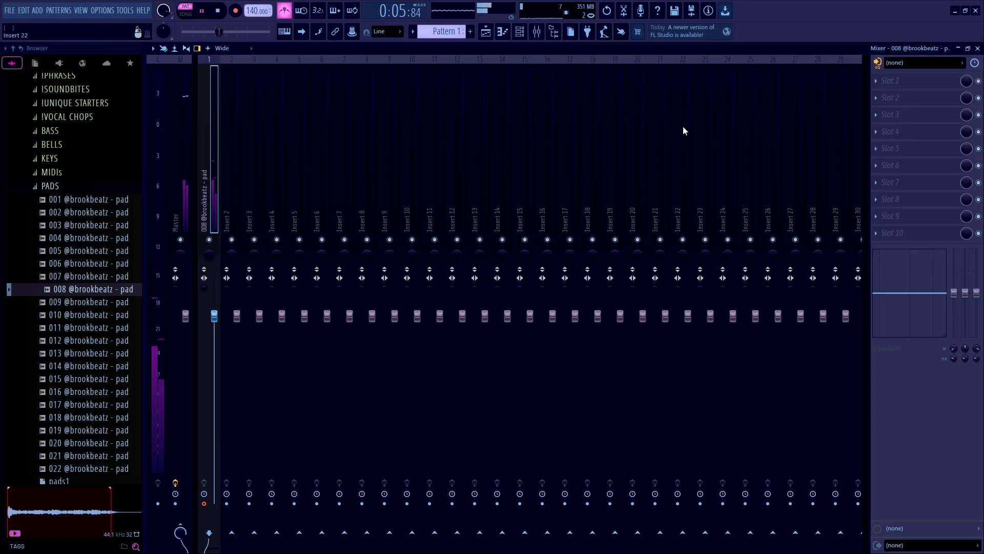
Load Fruity Parametric EQ 2 in slot 1 of the pad's mixer track with the 40Hz + 18kHz cut preset
click(890, 82)
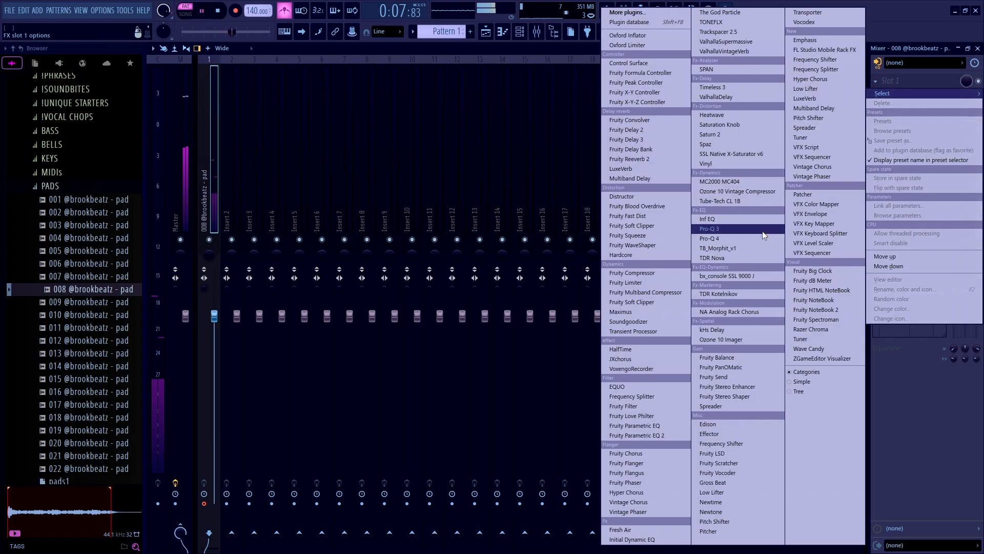
click(661, 435)
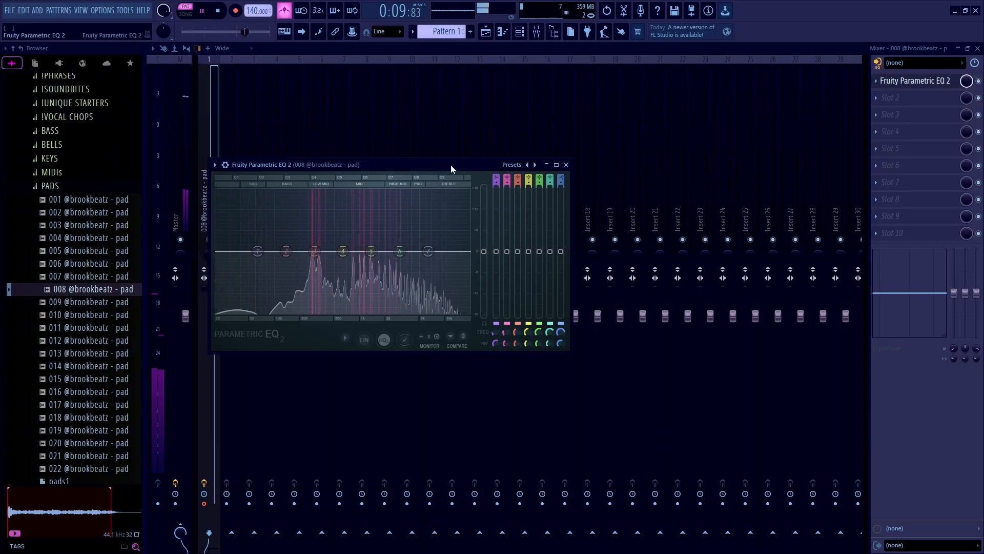
drag(451, 165, 464, 163)
click(527, 163)
click(561, 200)
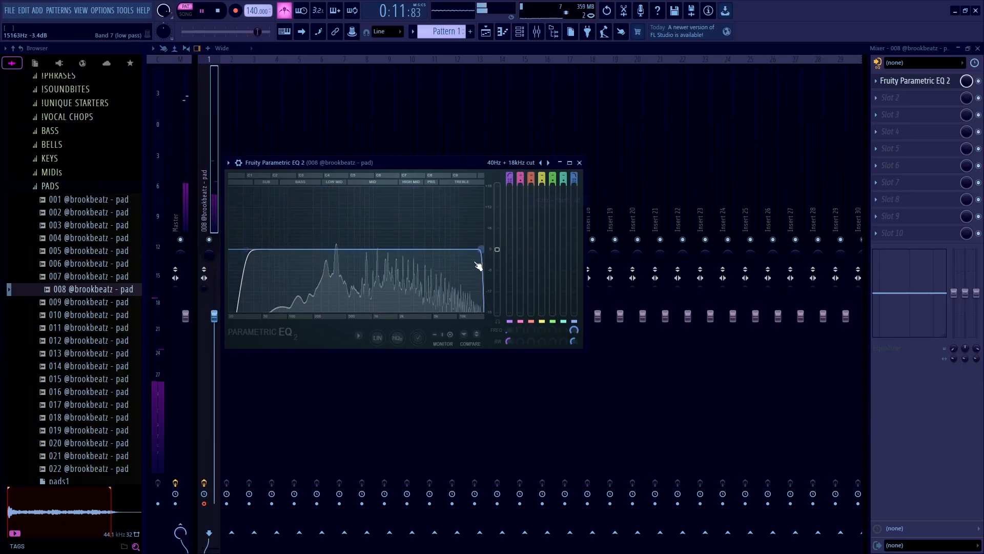
Lower the EQ's high-frequency cut and raise its low cut to about 107 Hz, closing the EQ
drag(481, 249, 468, 249)
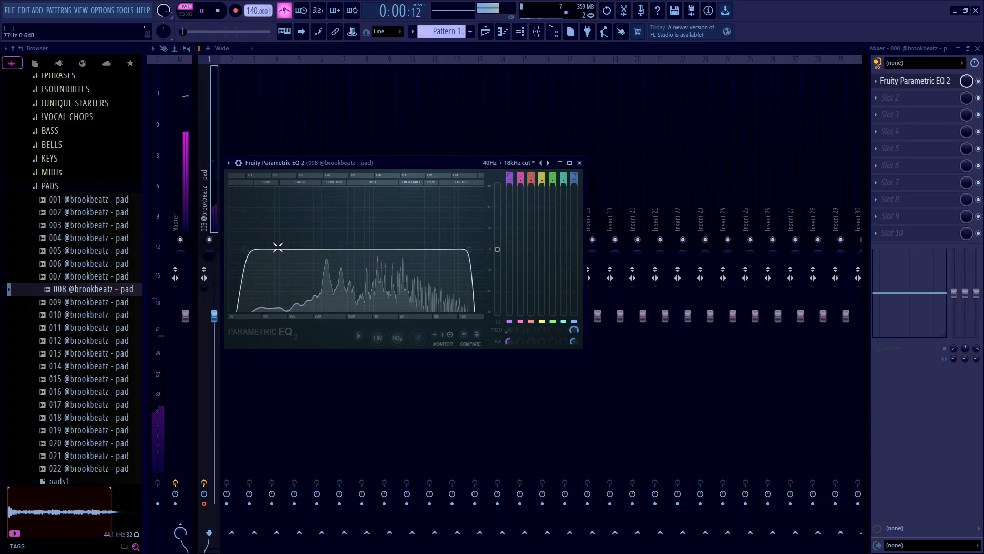
drag(278, 247, 291, 250)
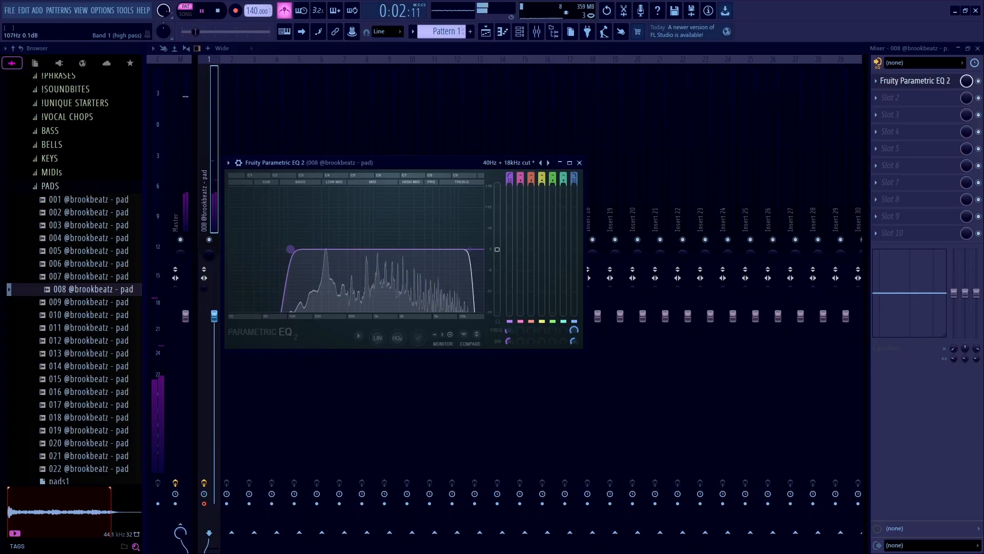
click(579, 163)
Load ValhallaVintageVerb in slot 2 and set its HighCut to 5730 Hz and LowCut to 280 Hz
click(887, 97)
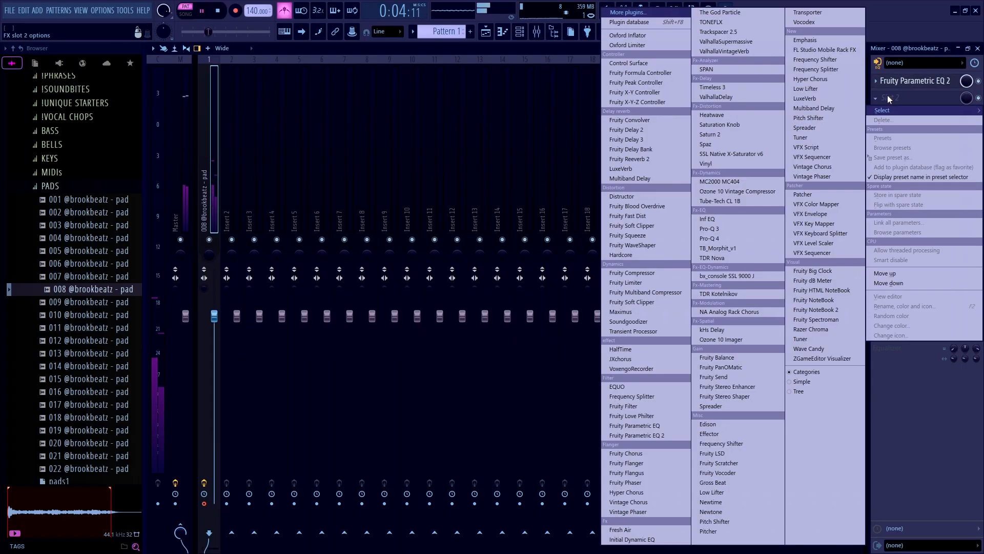
click(731, 51)
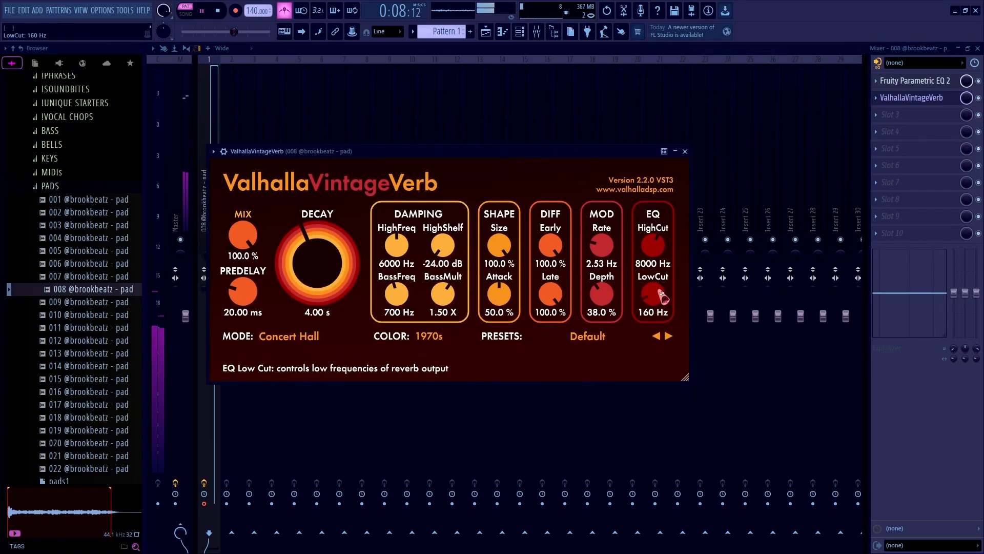
drag(653, 245, 655, 257)
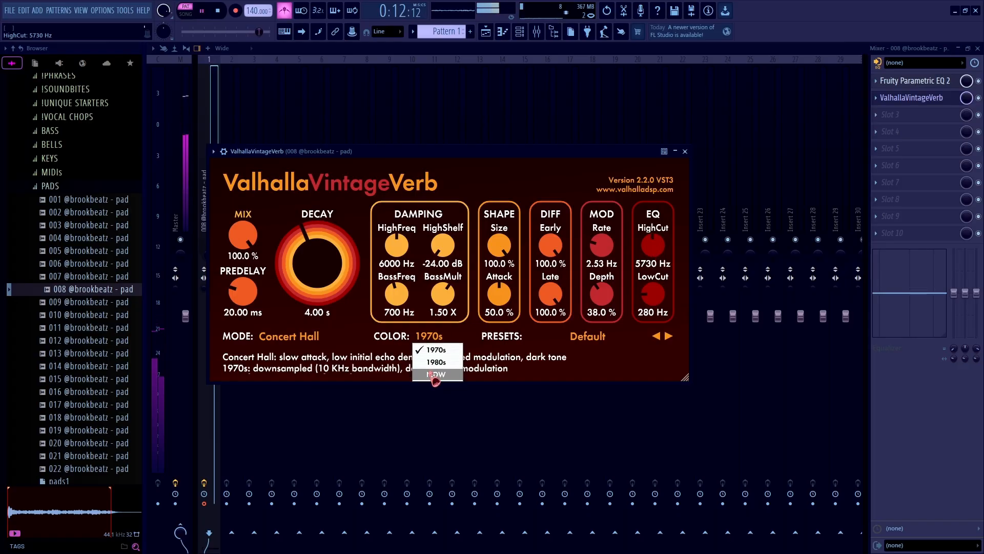
Set the reverb's color to NOW, predelay to 11.64 ms, decay to 2.90 s and mix to about 9%
click(435, 374)
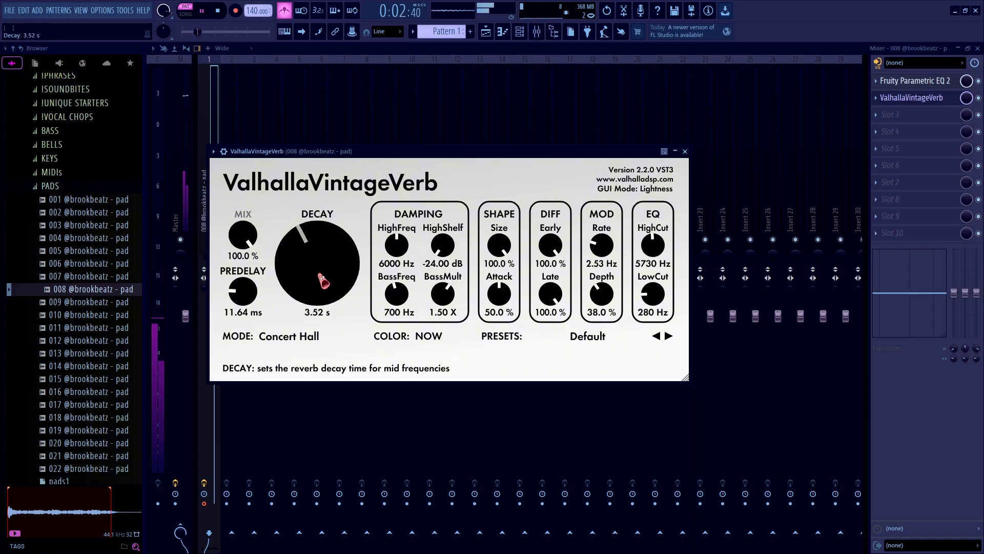
mouse_move(243, 235)
mouse_down()
mouse_move(226, 314)
mouse_move(247, 244)
mouse_up()
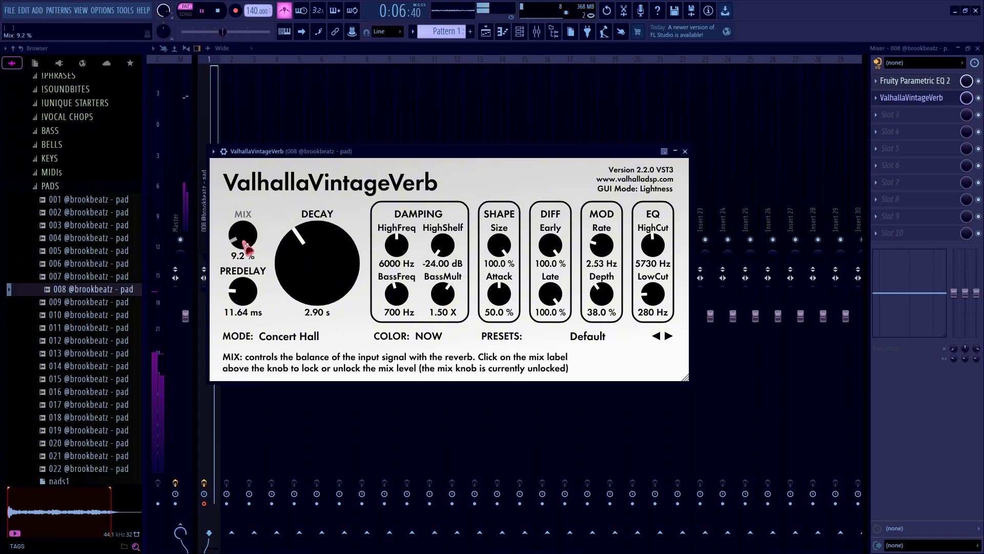
click(685, 151)
Load Fruity Delay 2 in slot 3 with the Stereo effect (send) preset and lower the slot's mix level
click(891, 115)
click(630, 131)
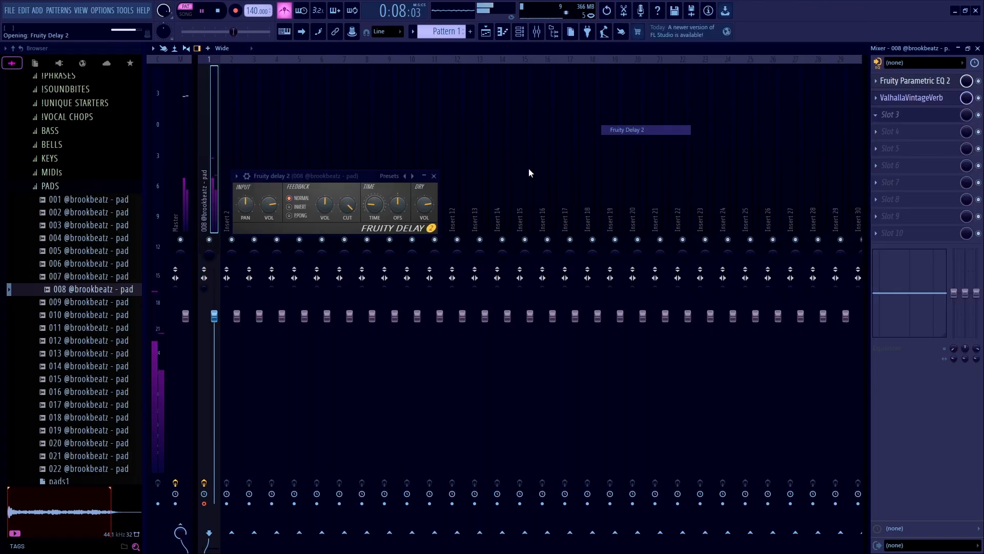
click(391, 176)
click(425, 222)
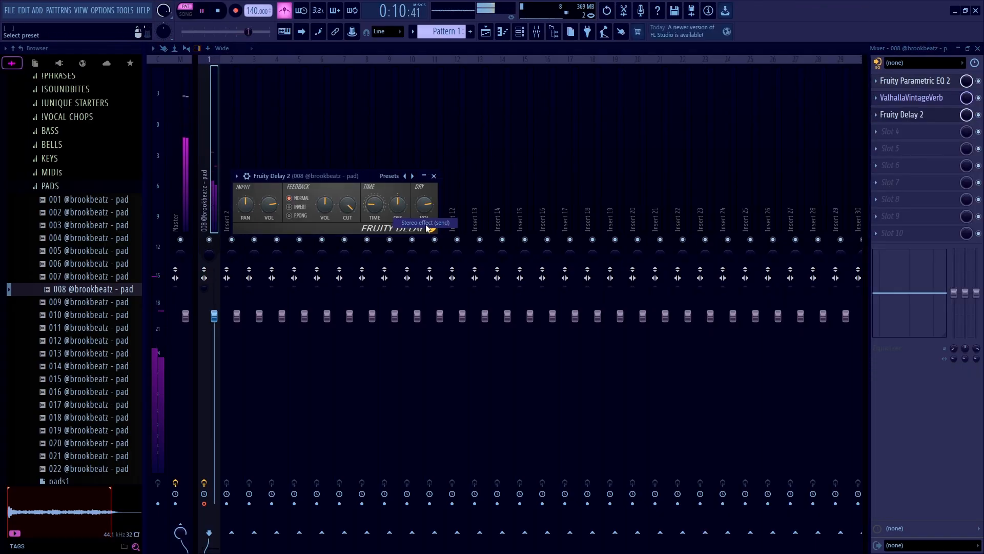
drag(334, 178, 340, 178)
click(439, 176)
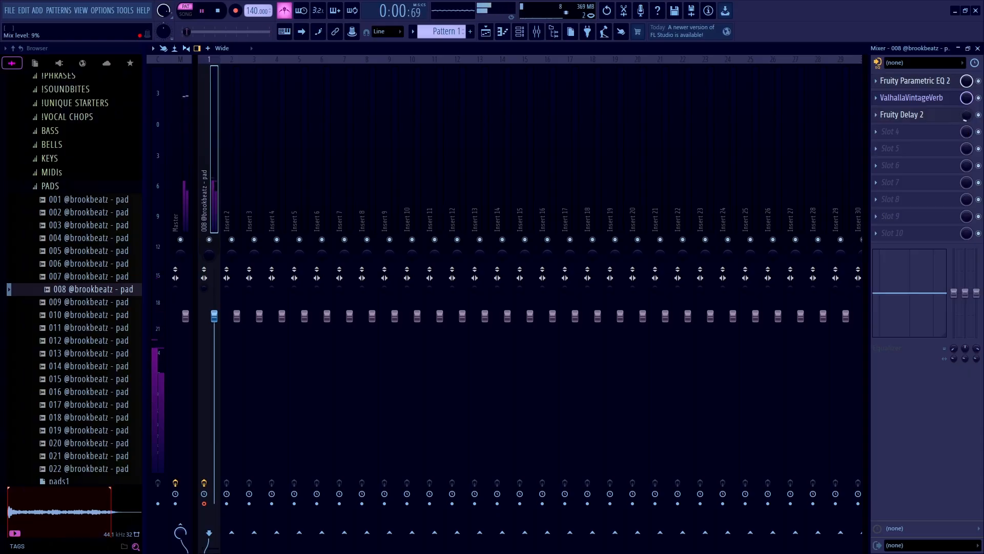
Return from the mixer to the 008 pad's piano roll, stop playback and copy all its notes
click(977, 49)
click(519, 32)
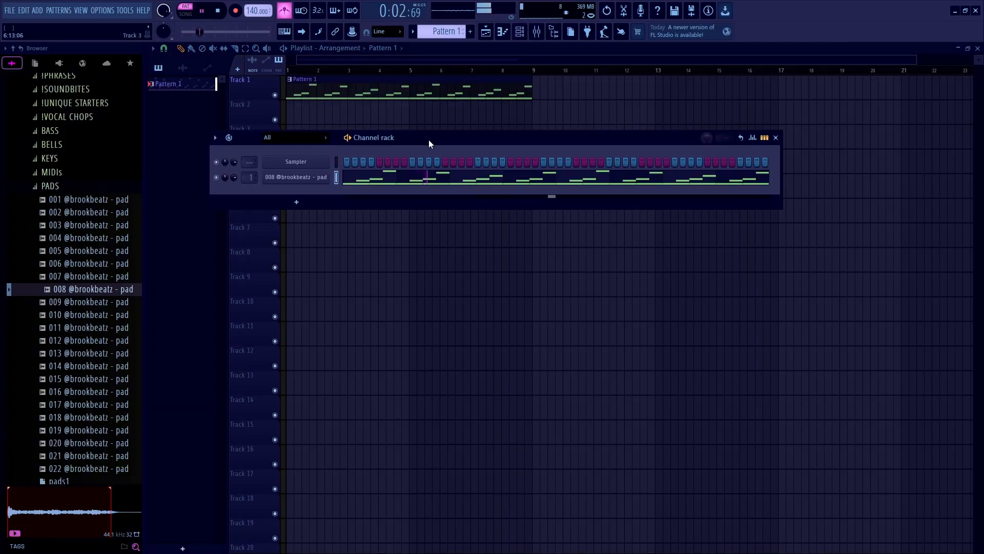
mouse_move(429, 139)
mouse_down()
mouse_move(416, 145)
mouse_move(427, 139)
mouse_up()
click(352, 178)
key(ctrl+a)
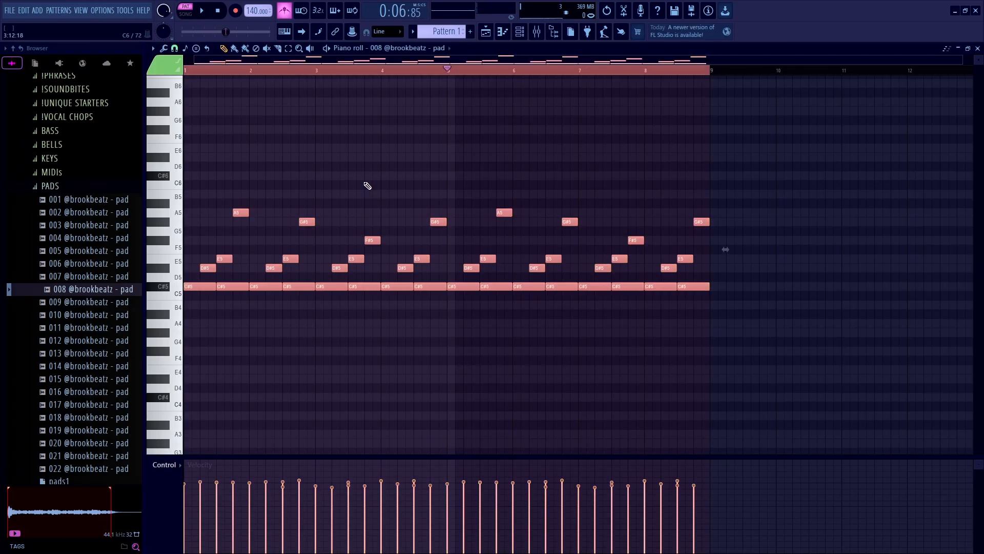
key(Escape)
Clone the 008 pad channel and paste the copied melody into the clone's piano roll
right_click(308, 177)
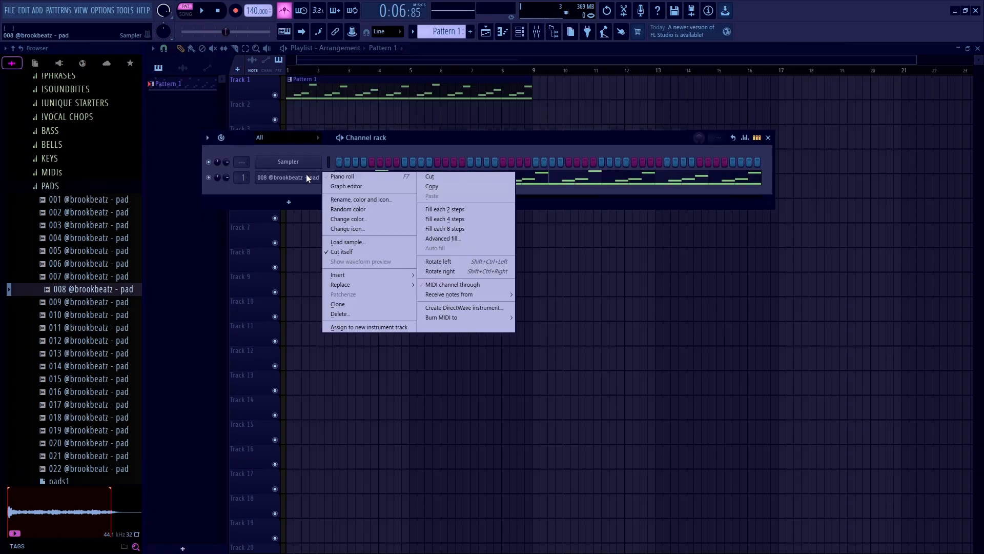
click(347, 305)
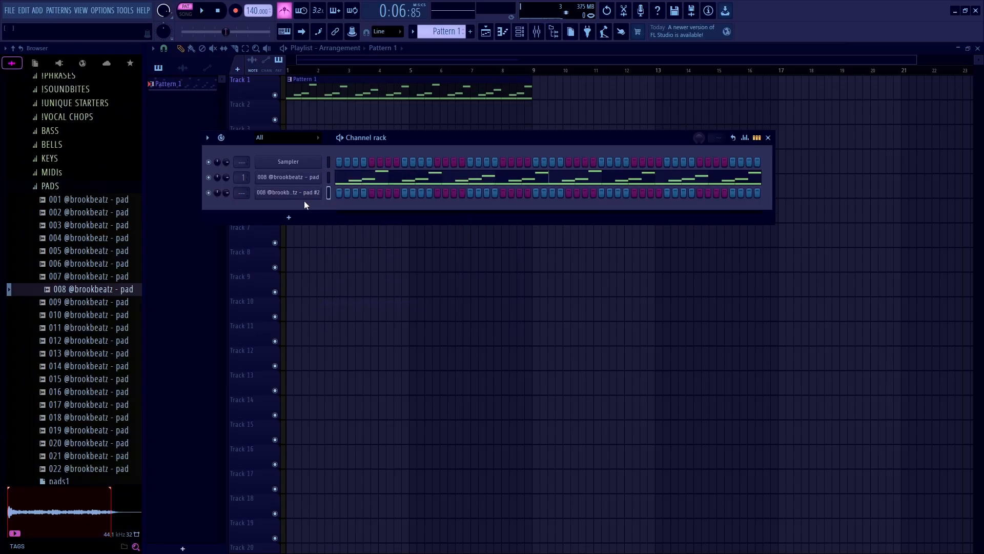
right_click(314, 191)
click(338, 192)
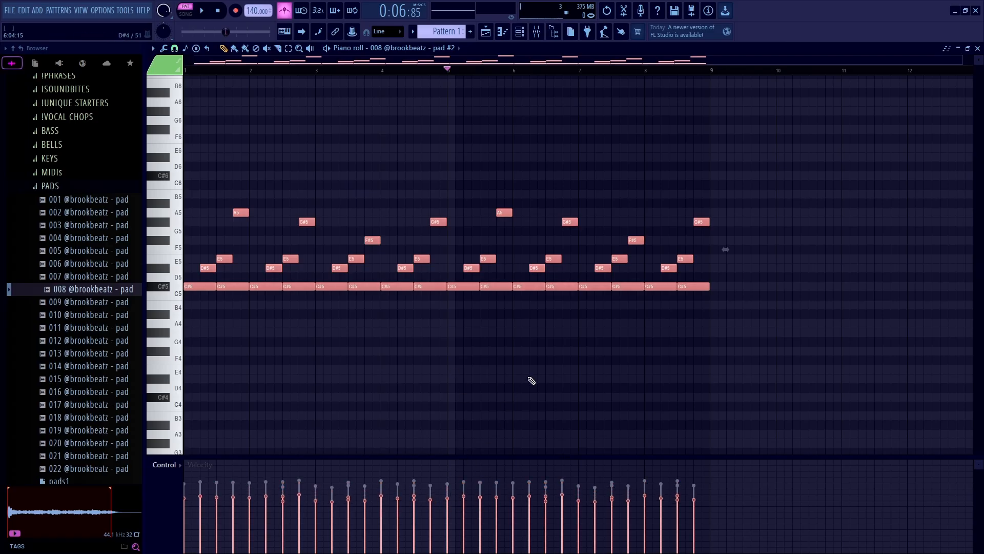
Raise all notes of the cloned pad's melody by one octave and play the layered result
key(ctrl+Up)
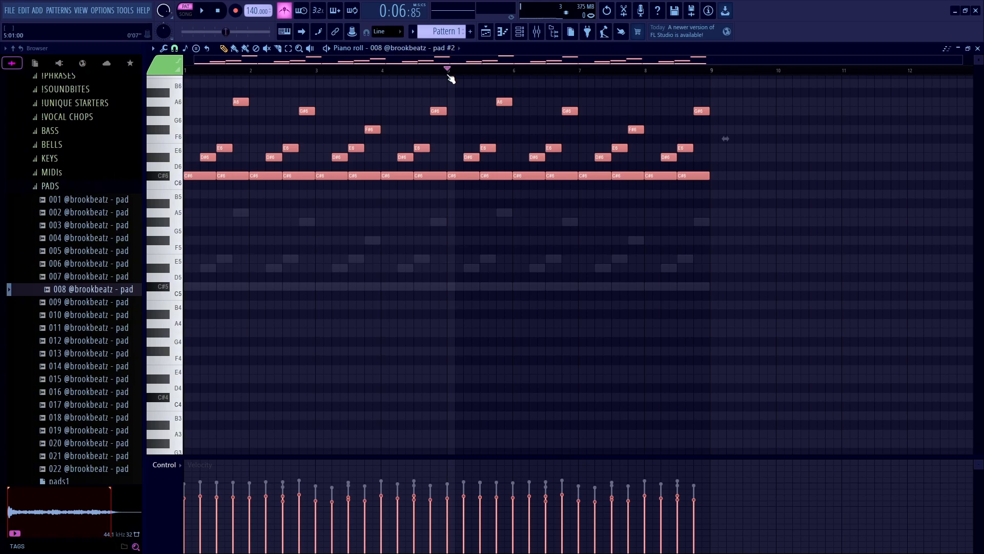
key(space)
click(557, 295)
right_click(557, 295)
key(Escape)
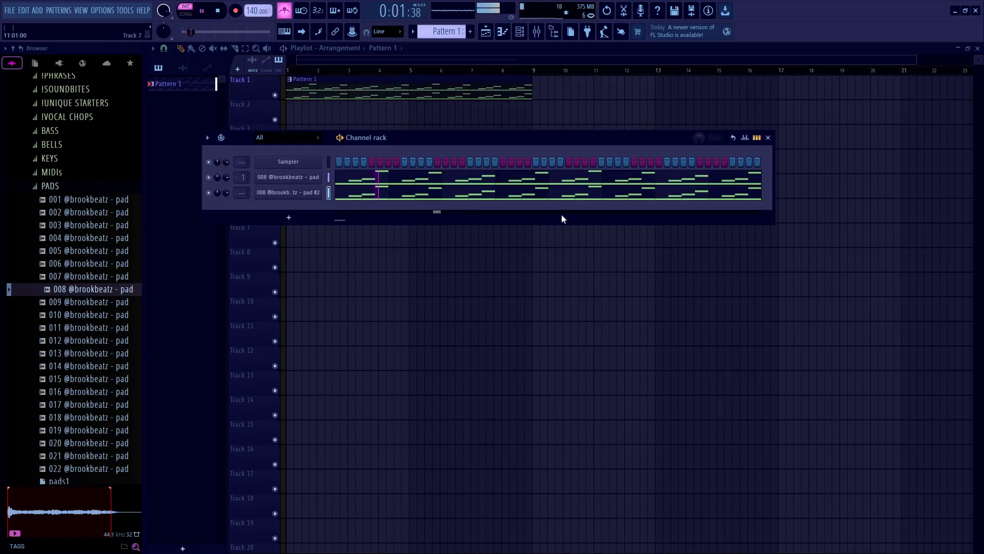
Route the cloned pad channel to mixer track 2 and return to the channel rack
key(F9)
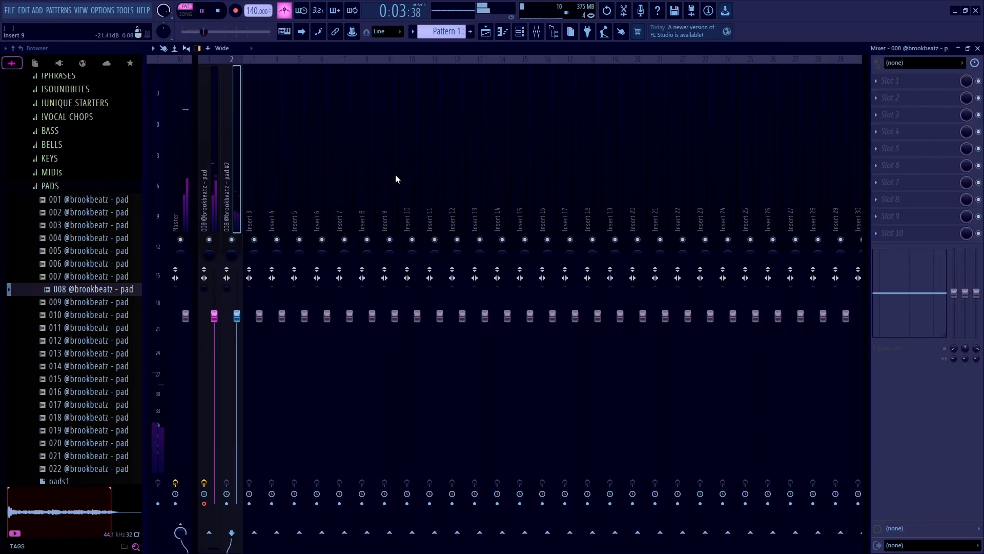
key(F9)
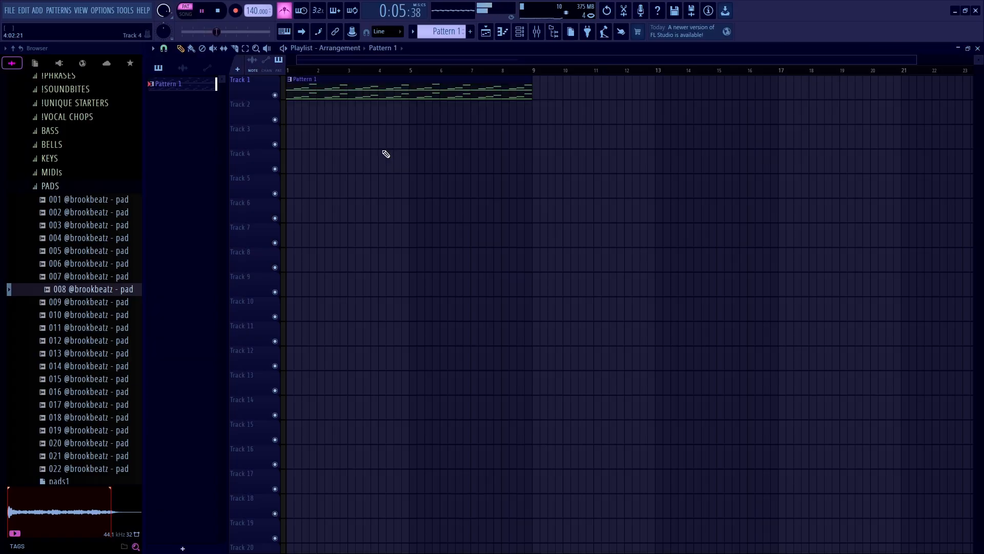
key(F6)
Collapse the PADS sample folder, search the generator plugins for "addic" and add Addictive Keys as a new channel
click(73, 189)
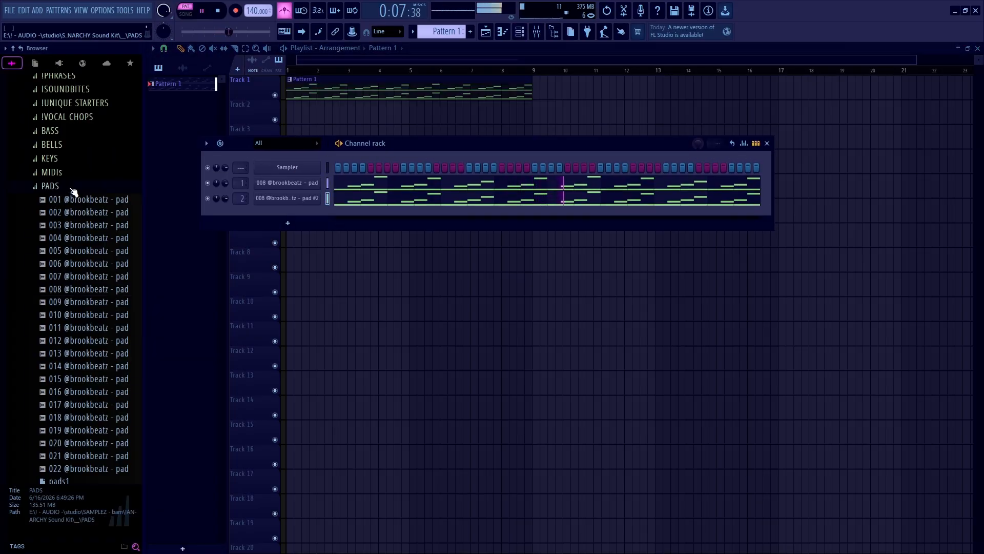
scroll(76, 193, up, 3)
drag(394, 143, 392, 142)
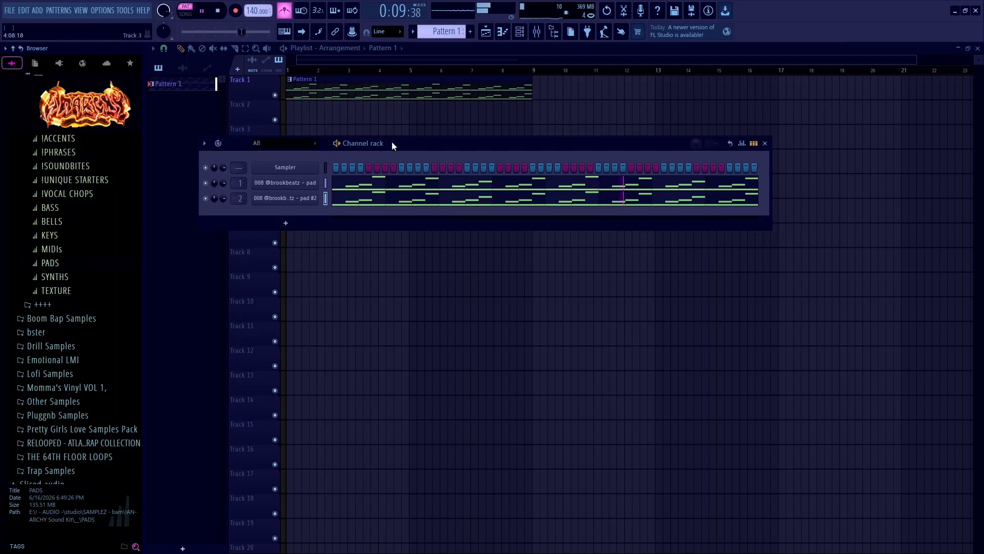
scroll(62, 285, up, 3)
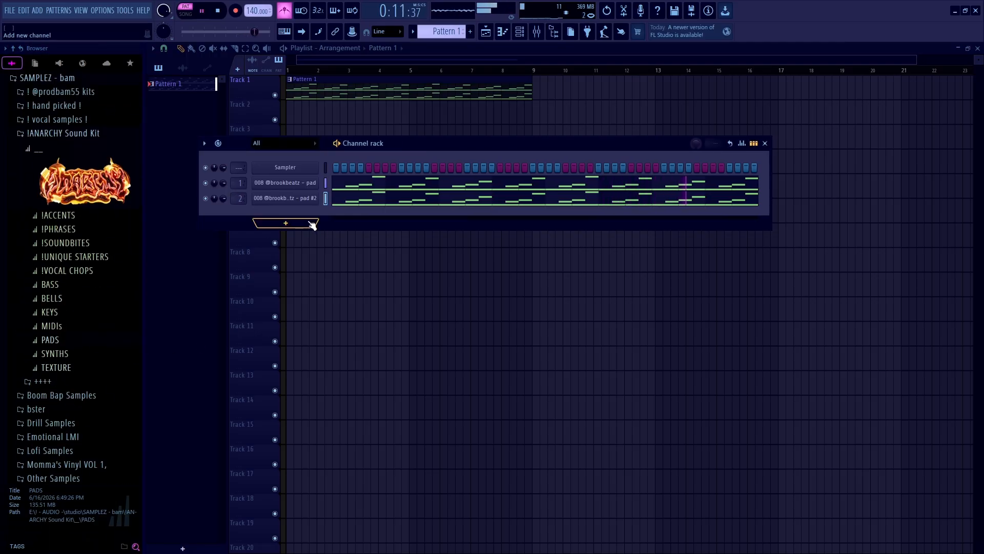
click(312, 223)
click(317, 16)
text(addic)
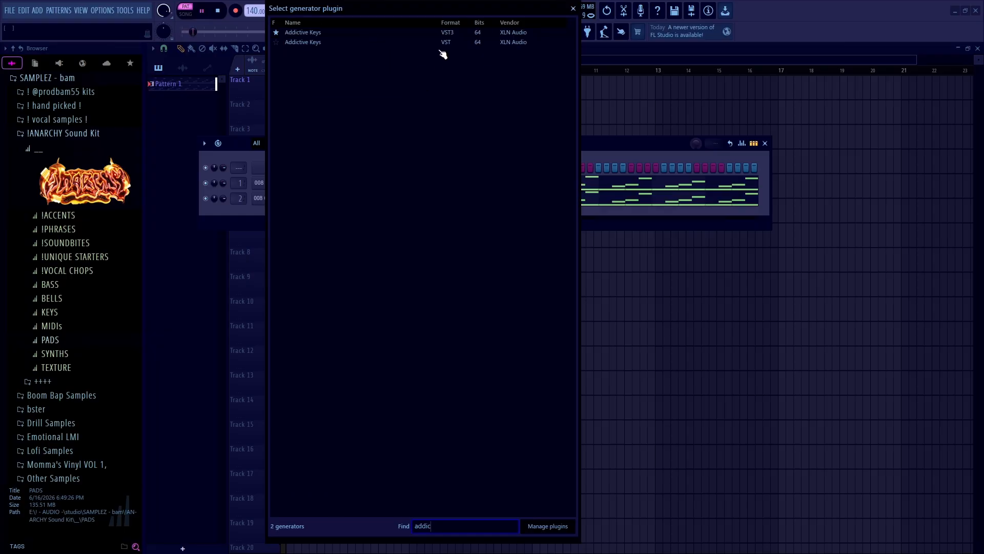
double_click(377, 43)
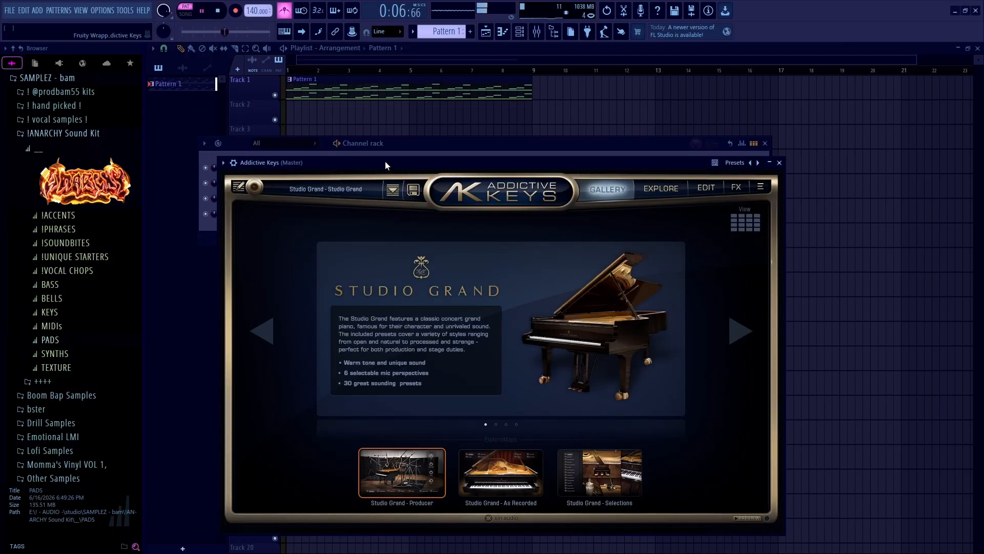
Look through the Studio Grand presets of Addictive Keys and close the plugin without loading one
drag(385, 162, 356, 120)
click(323, 155)
scroll(394, 234, up, 1)
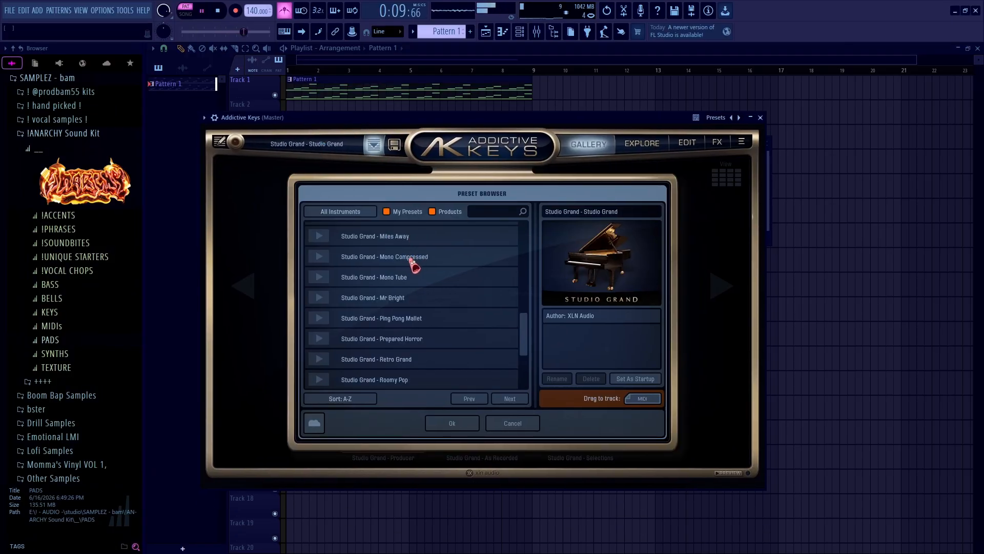
scroll(411, 260, down, 3)
key(Escape)
Open the Addictive Keys piano roll, place a two-bar C#4 note at bar 1 and start playback
right_click(297, 212)
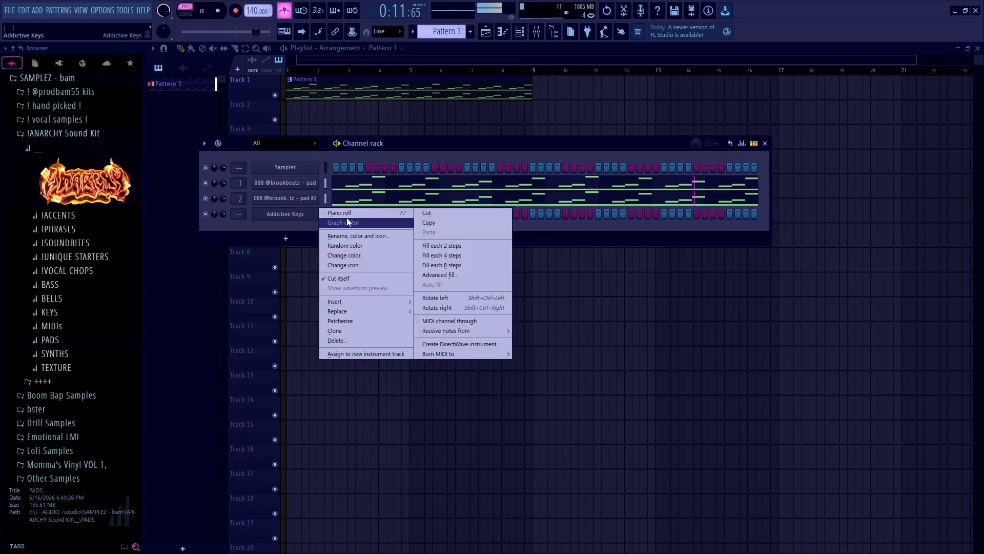
click(341, 213)
click(204, 286)
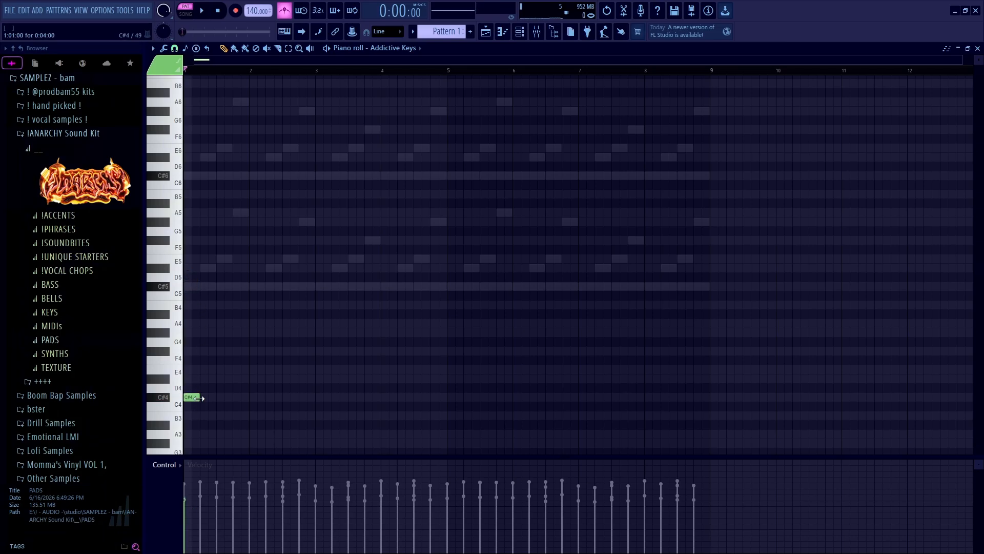
drag(199, 398, 315, 398)
key(space)
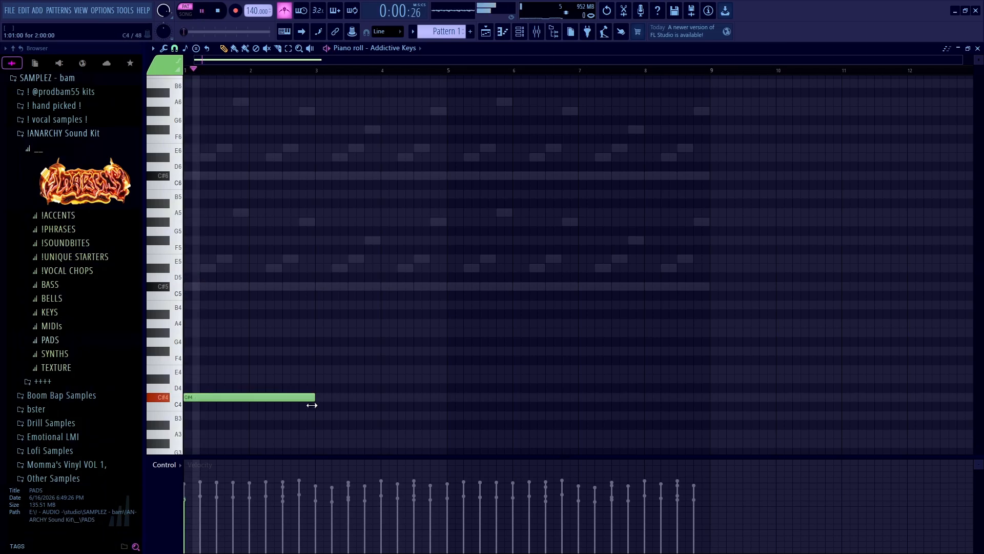
Add two-bar notes E4 at bar 3, G#4 at bar 5 and A4 at bar 7, then leave the piano roll
click(326, 369)
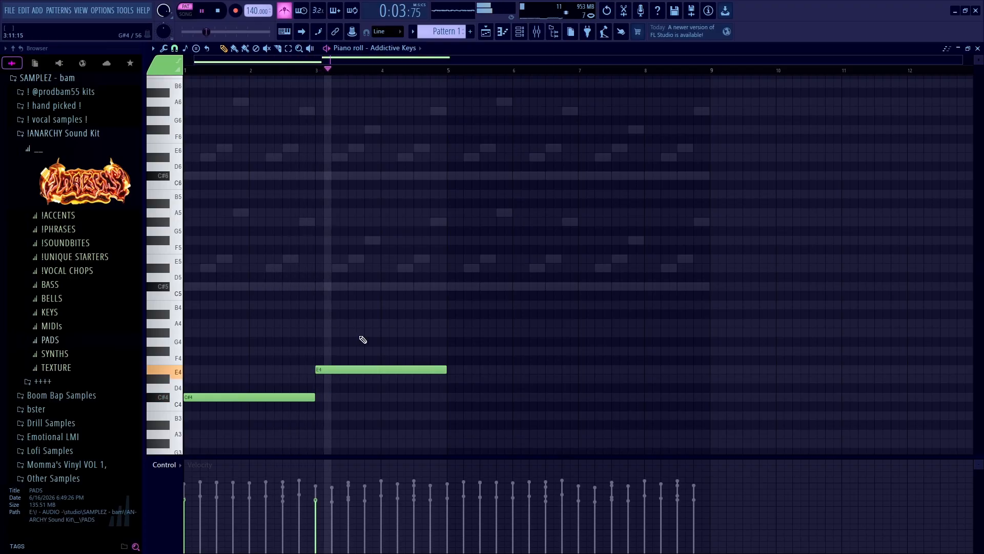
click(456, 314)
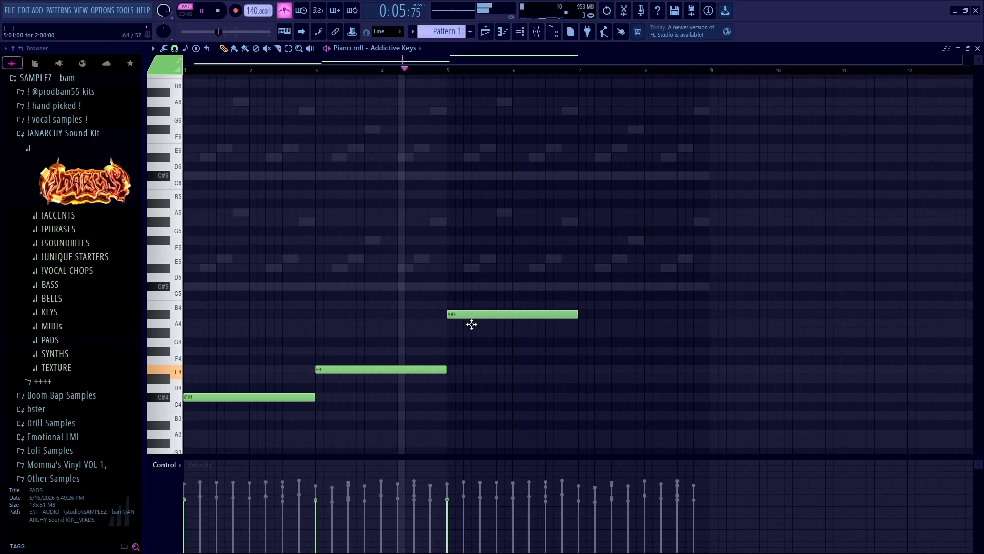
mouse_move(471, 324)
mouse_down()
mouse_move(470, 336)
mouse_move(484, 332)
mouse_up()
click(585, 323)
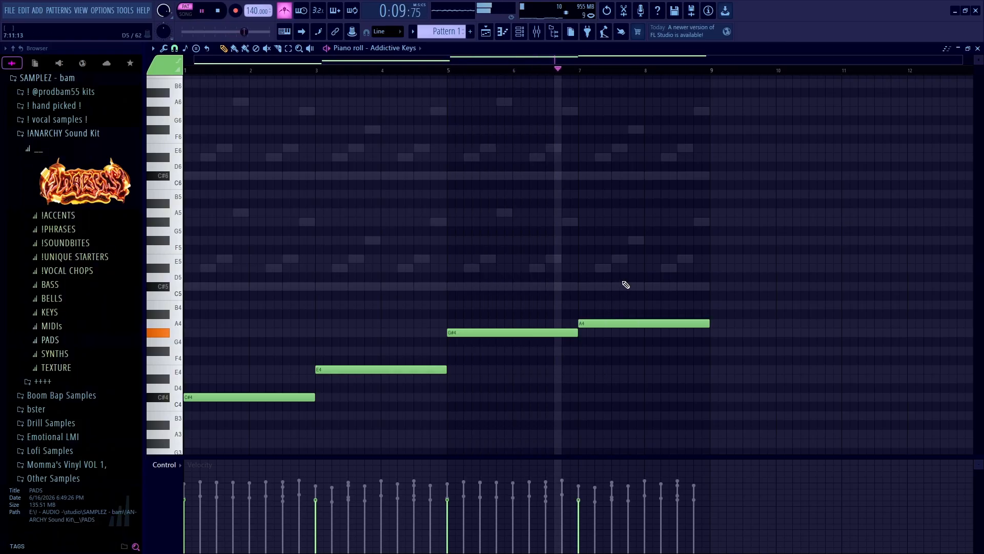
click(684, 277)
right_click(699, 278)
key(F7)
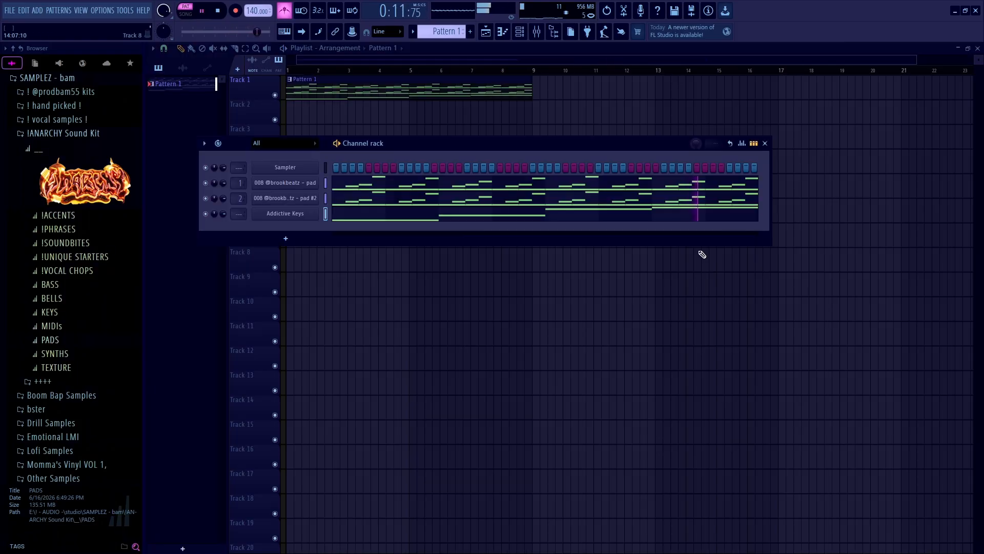
Route the Addictive Keys channel to mixer track 3 and hide the channel rack
drag(491, 145, 500, 149)
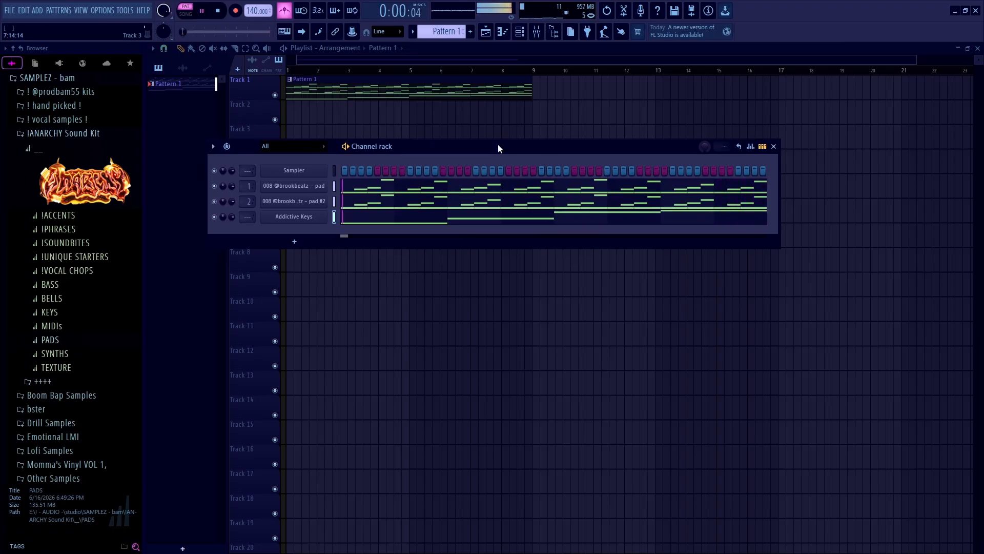
key(ctrl+l)
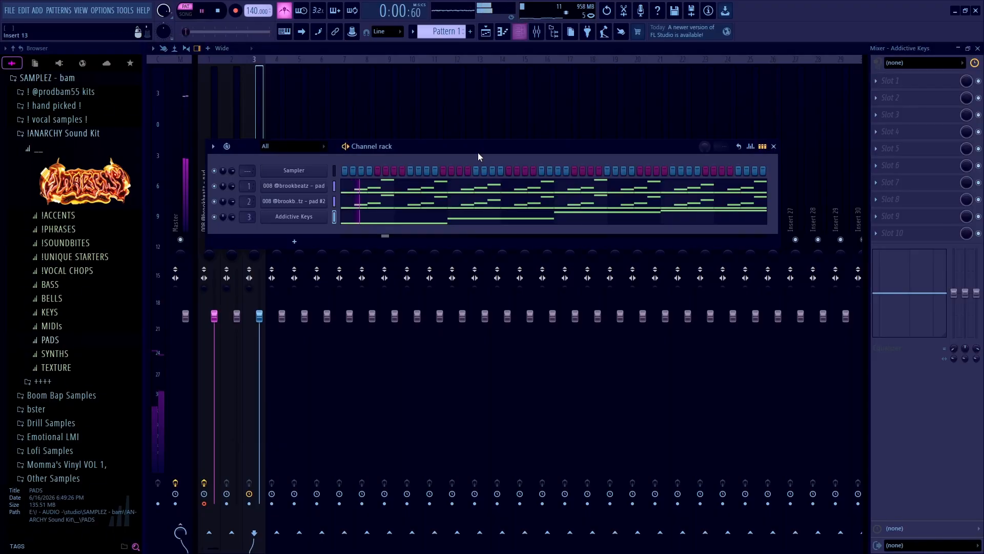
key(F6)
Load Fruity Parametric EQ 2 with the 40Hz + 18kHz cut preset on the cloned pad's mixer track and raise its low cut into the low mids
click(904, 80)
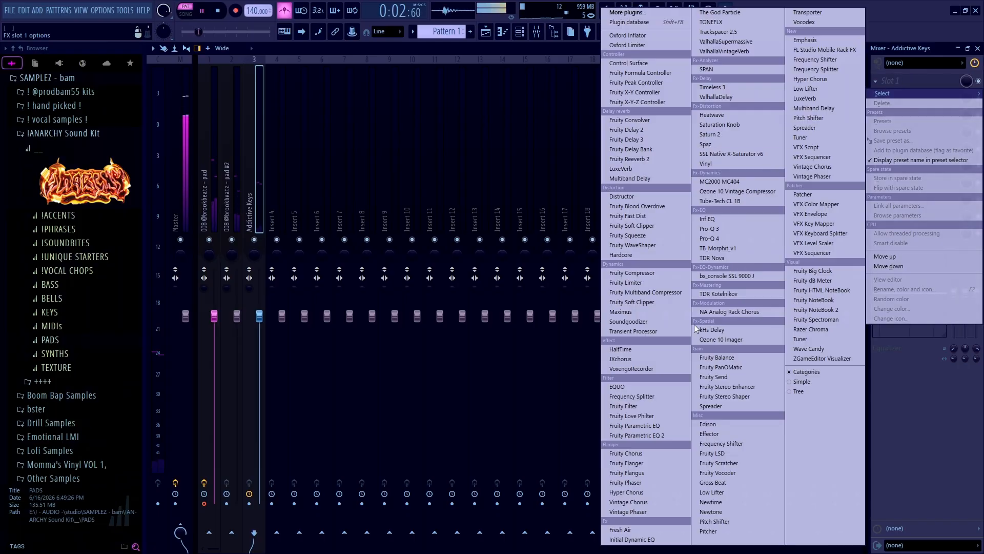
click(226, 156)
click(891, 84)
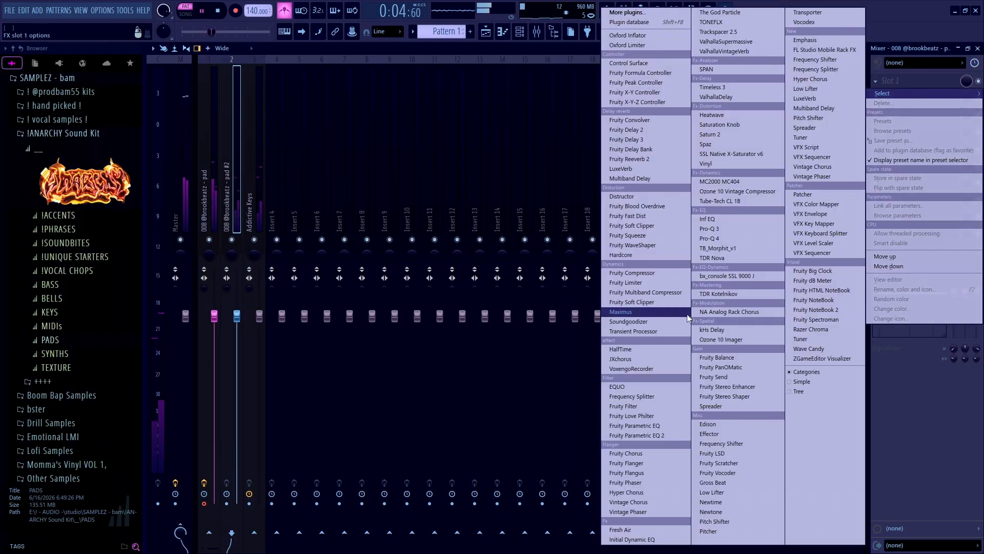
click(660, 435)
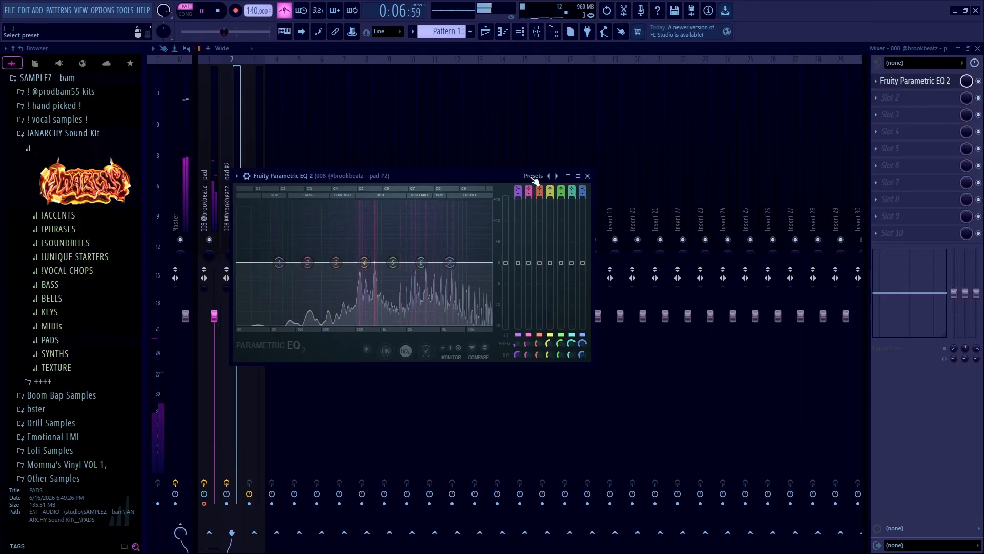
click(533, 176)
click(565, 208)
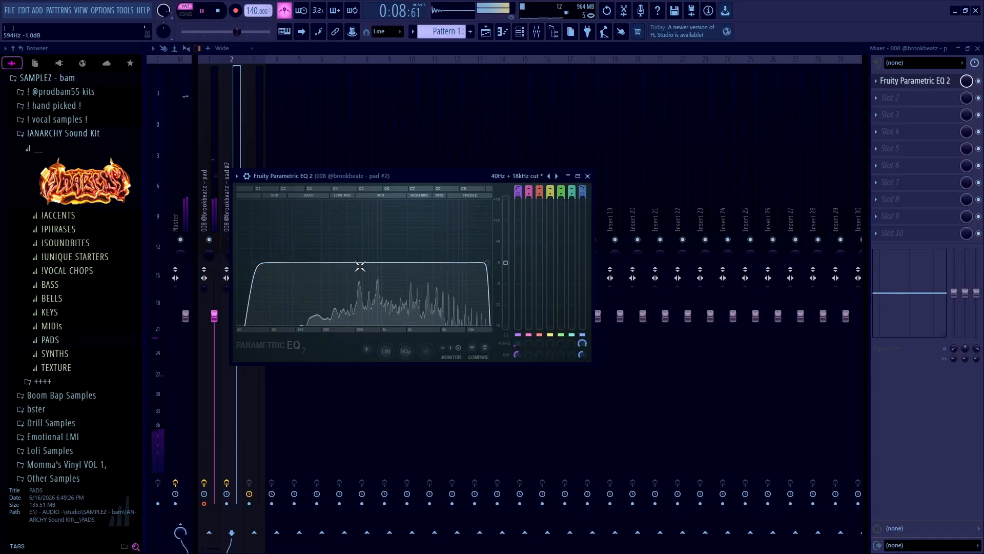
drag(265, 262, 340, 262)
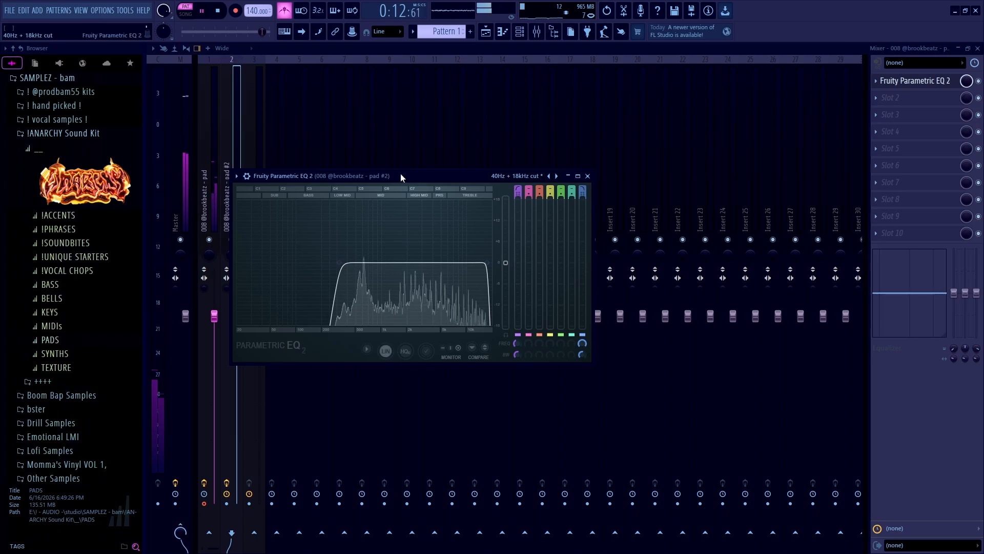
key(Escape)
Load Fruity Parametric EQ 2 with the 40Hz + 18kHz cut preset on the Addictive Keys track and lower its high cut to the presence range
click(262, 137)
click(889, 81)
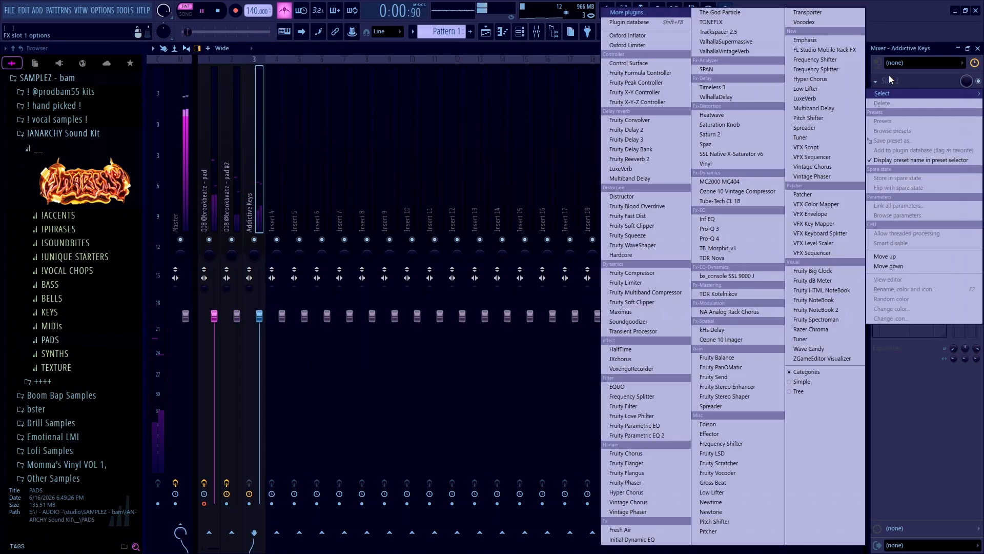
click(647, 435)
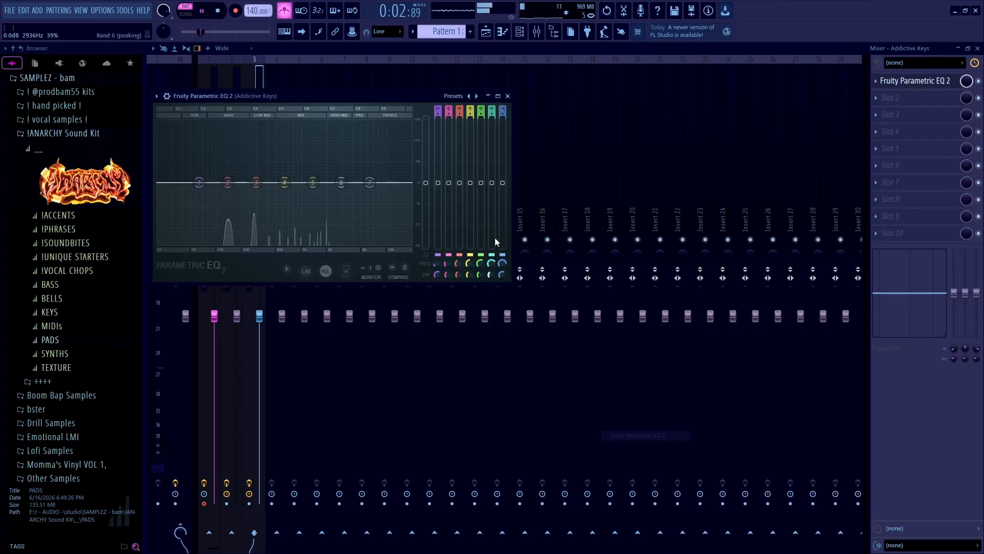
click(449, 96)
click(482, 131)
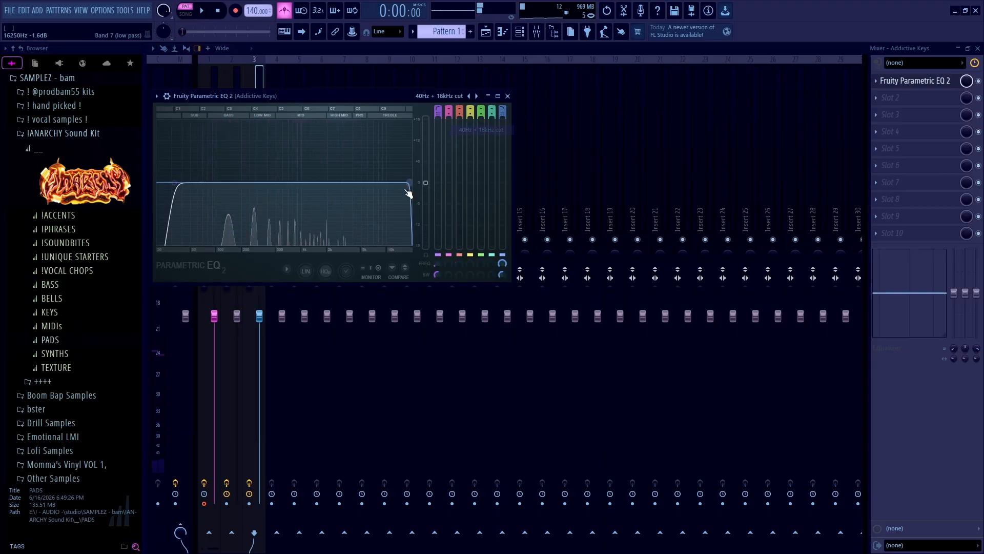
drag(414, 187, 362, 183)
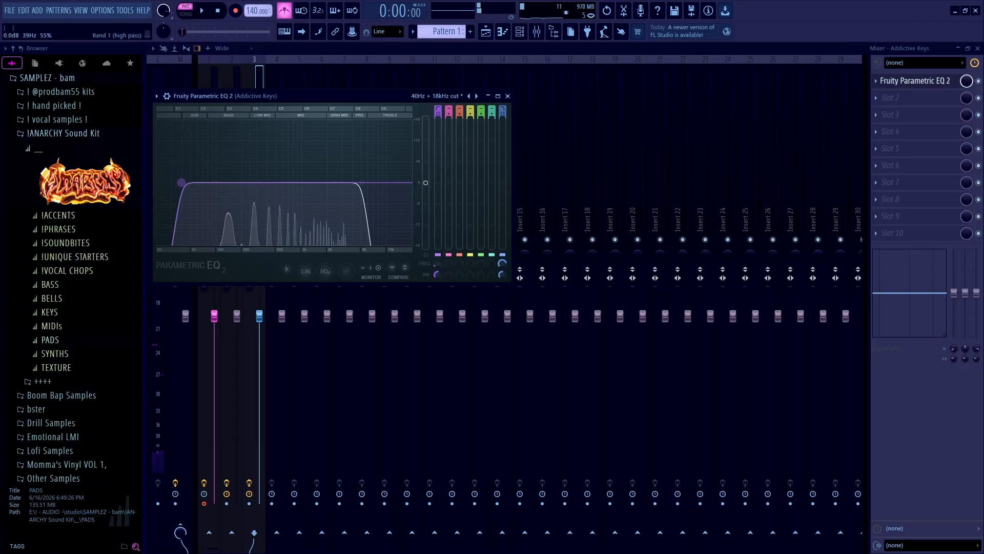
key(space)
click(902, 80)
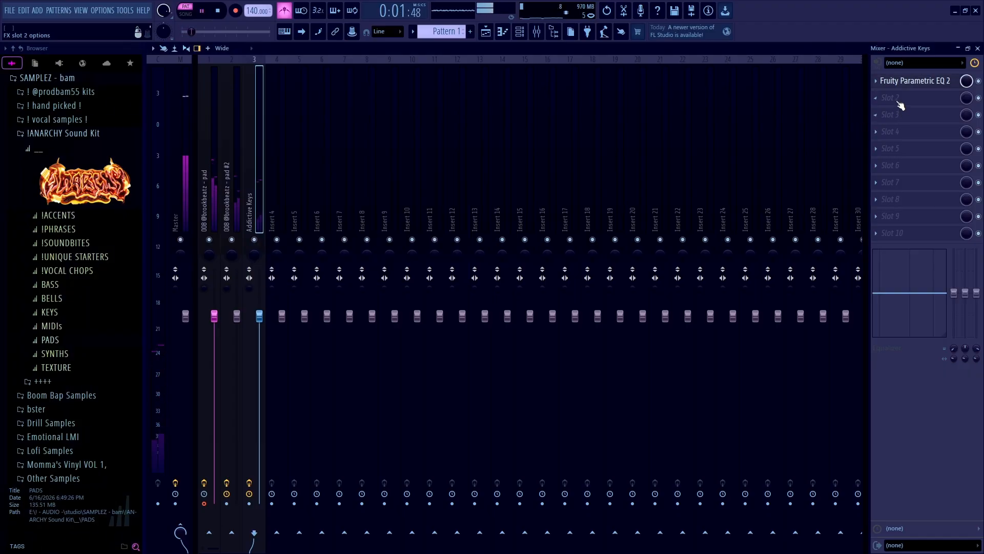
Load Fruity Blood Overdrive in slot 2 of the Addictive Keys mixer track
click(901, 106)
click(647, 207)
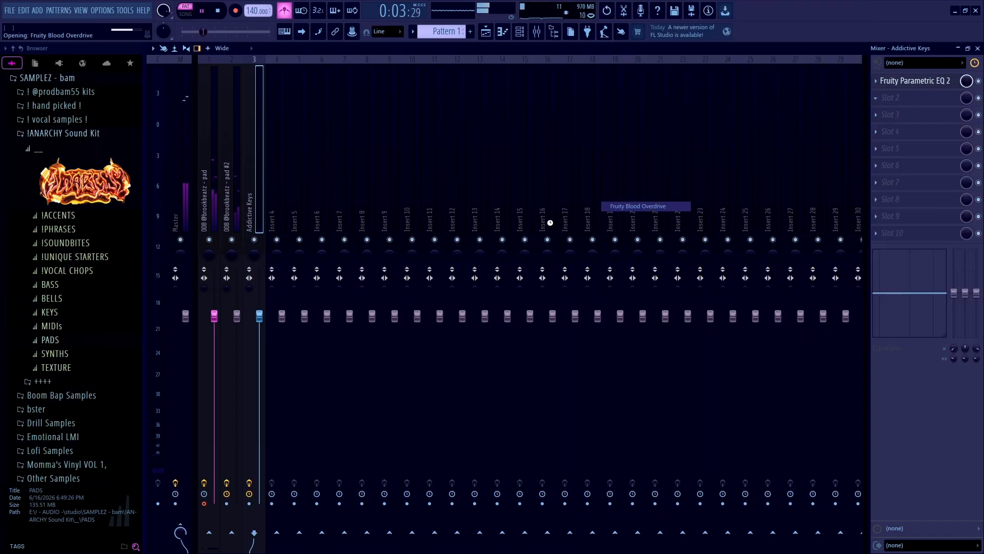
drag(283, 109, 464, 177)
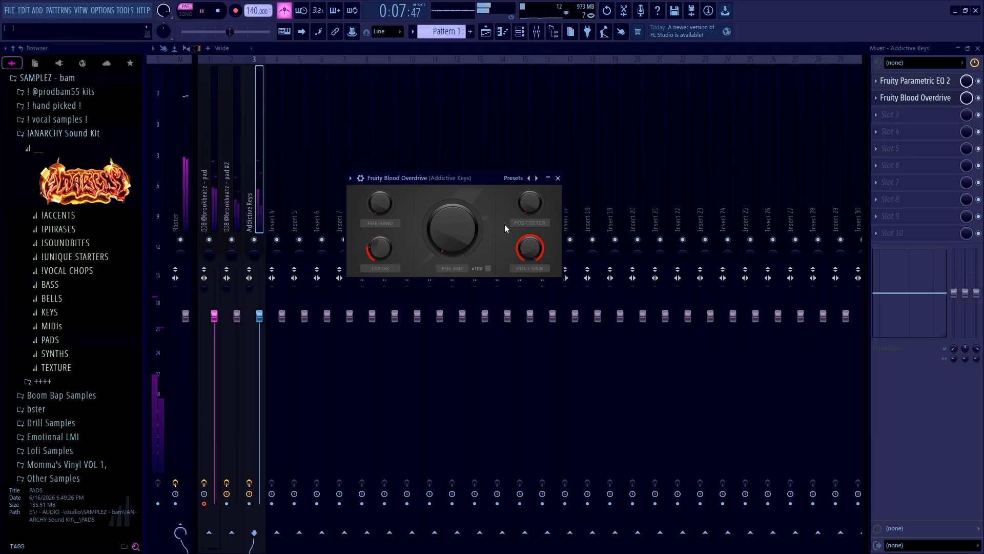
Raise the overdrive's pre amp and post filter slightly, lower its post gain to about -0.22 and compare with the effect bypassed
drag(452, 229, 452, 223)
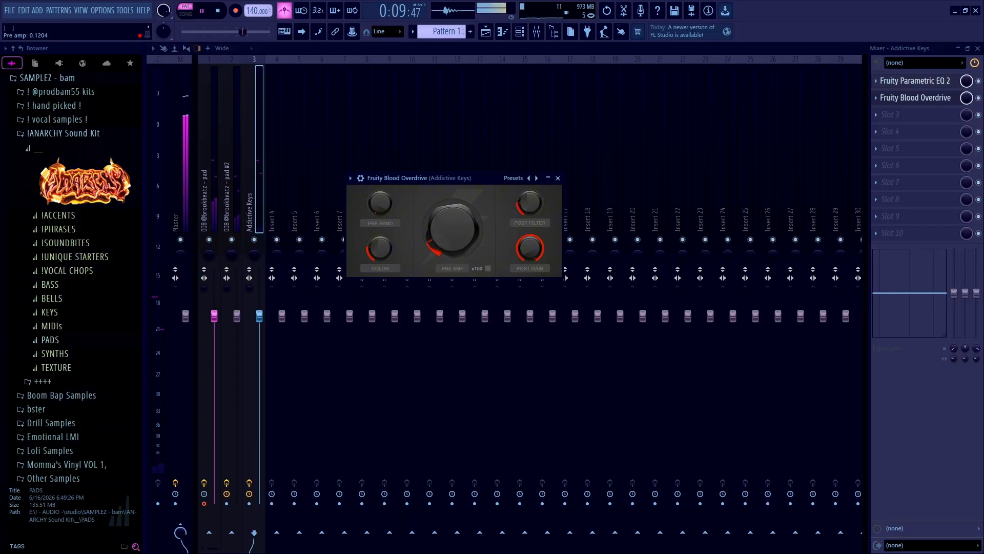
drag(531, 253, 530, 262)
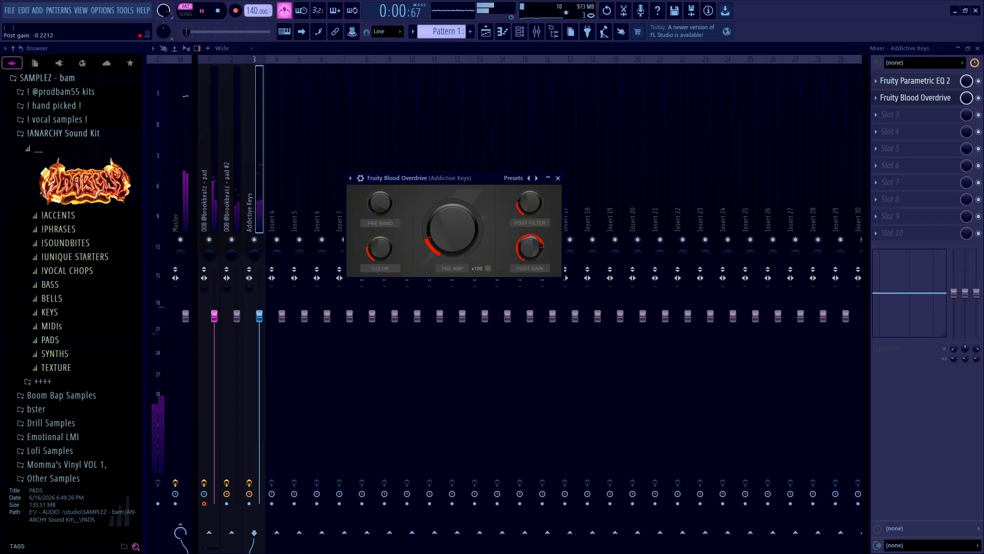
click(558, 178)
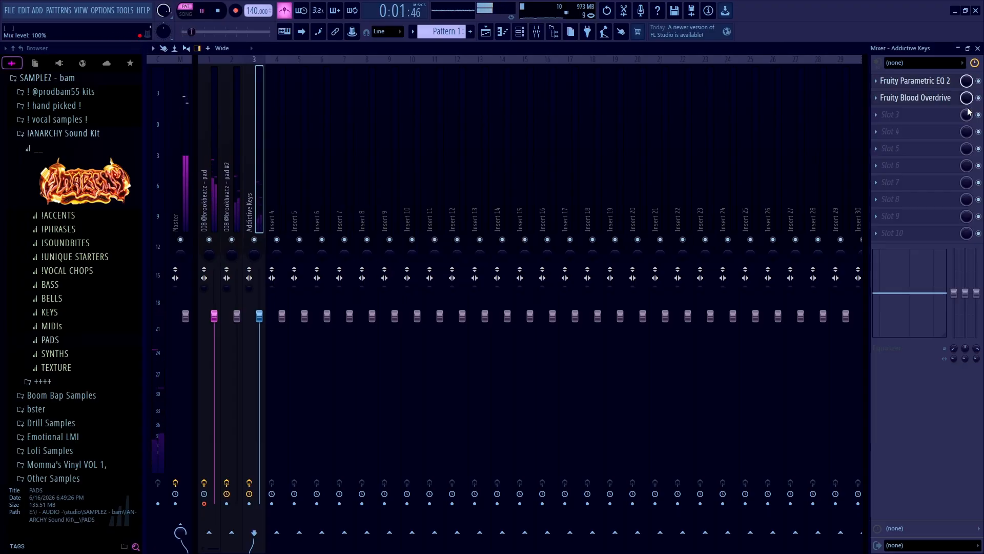
click(979, 97)
click(949, 99)
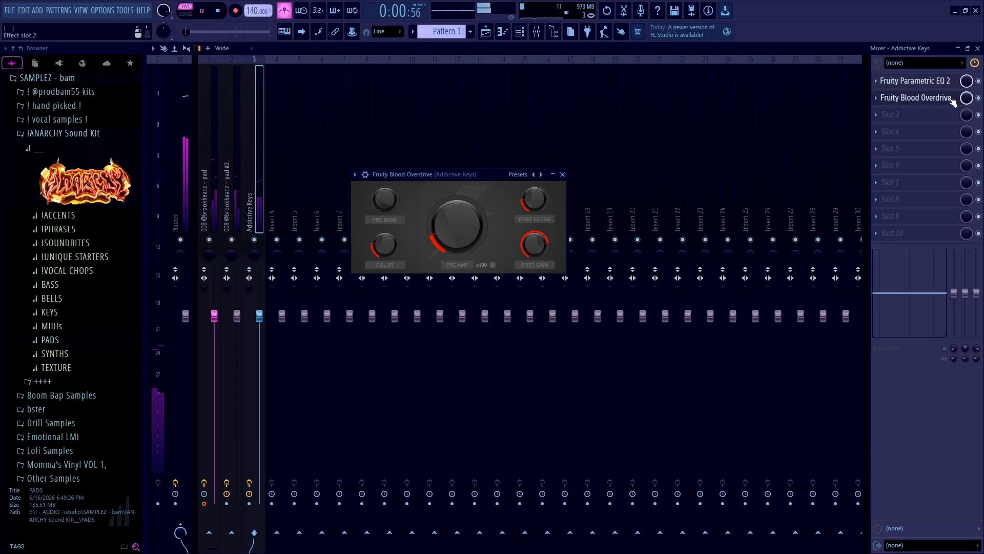
Lower the overdrive's post gain slightly, listen to the pattern and close the plugin window
drag(534, 245, 534, 250)
key(space)
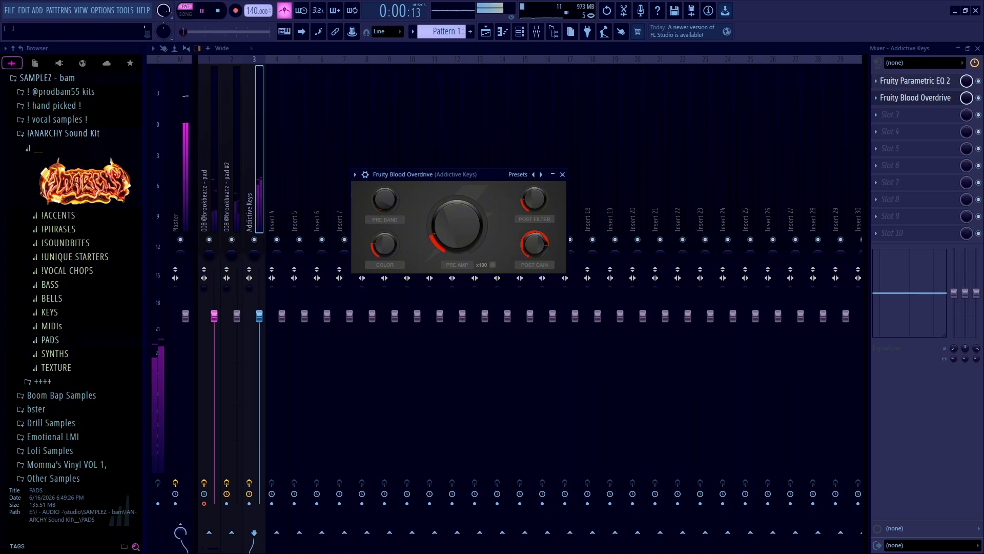
click(562, 174)
Bring up the playlist and channel rack, and save the project as W BEAT W BAM in a new project folder
key(F5)
key(F6)
drag(502, 146, 497, 138)
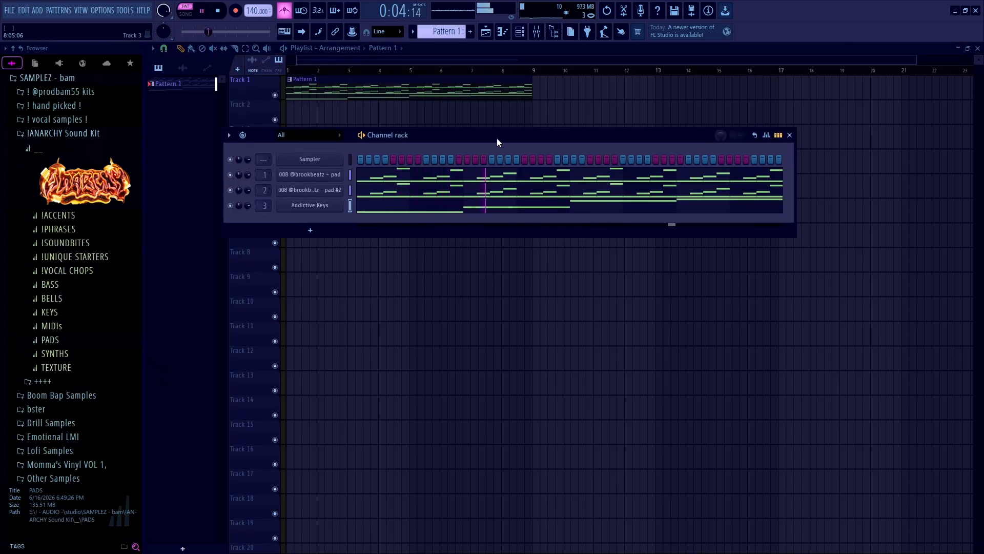
key(space)
key(ctrl+s)
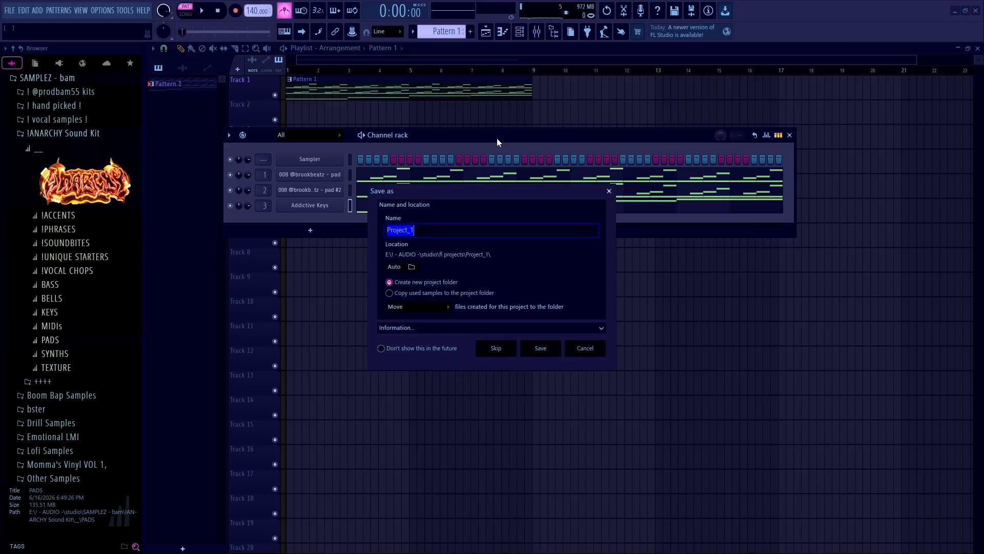
text(W BEAT W BAM)
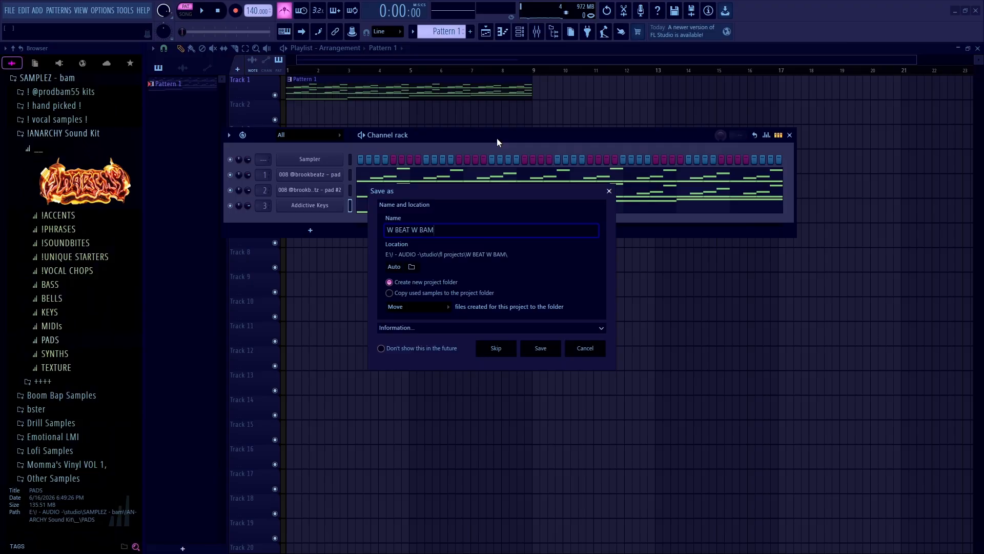
key(Return)
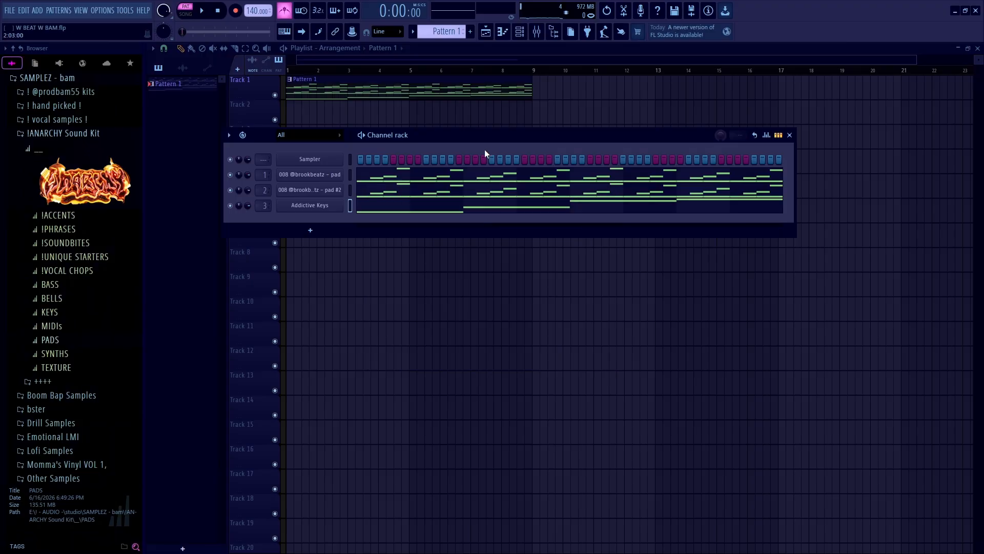
Play the pattern and expand the SYNTHS folder of the !ANARCHY Sound Kit in the browser
key(space)
drag(456, 135, 435, 141)
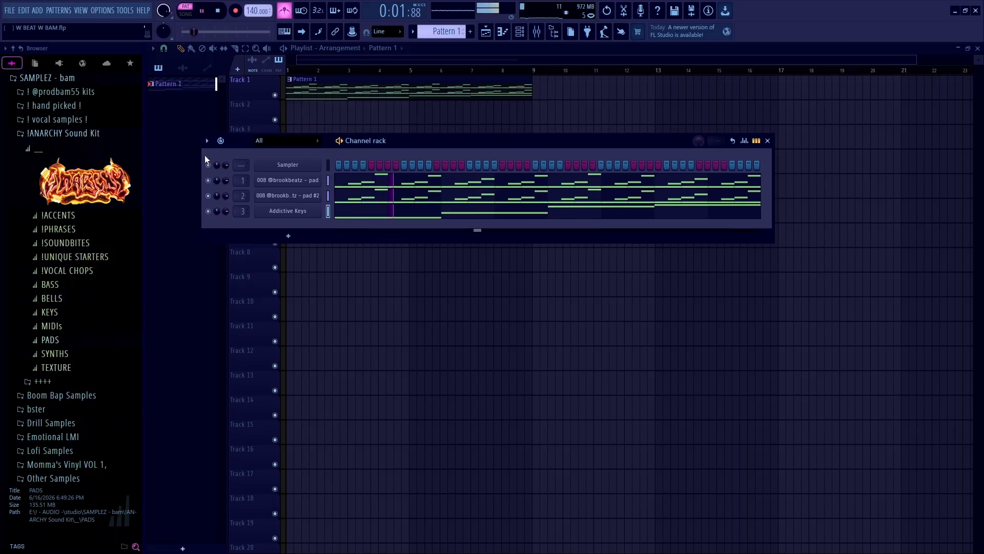
scroll(44, 224, up, 3)
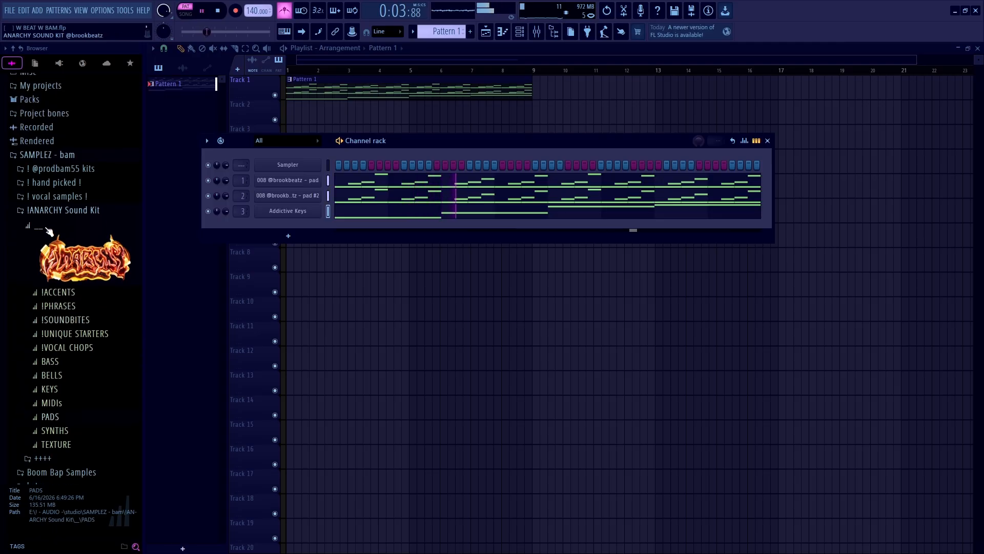
scroll(73, 244, down, 6)
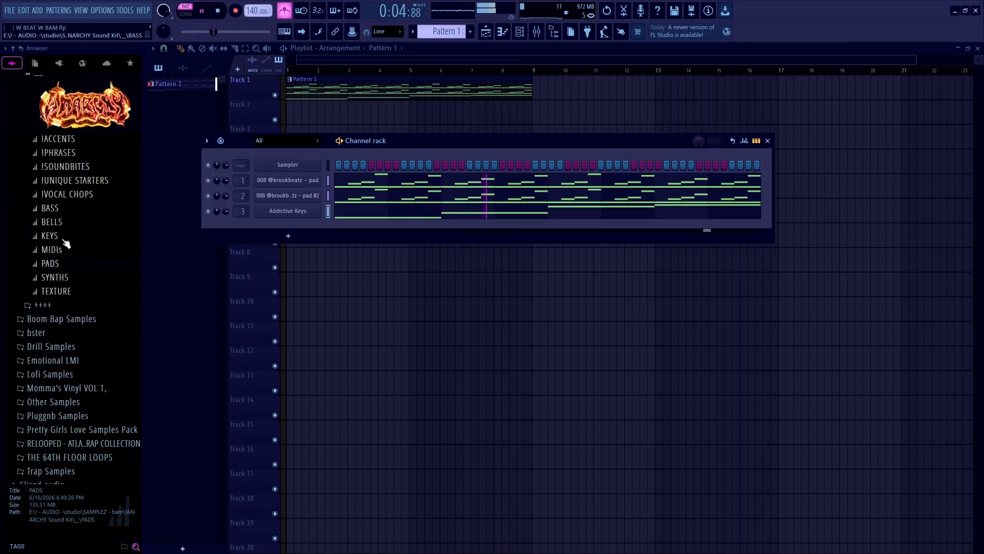
click(65, 280)
scroll(68, 270, down, 4)
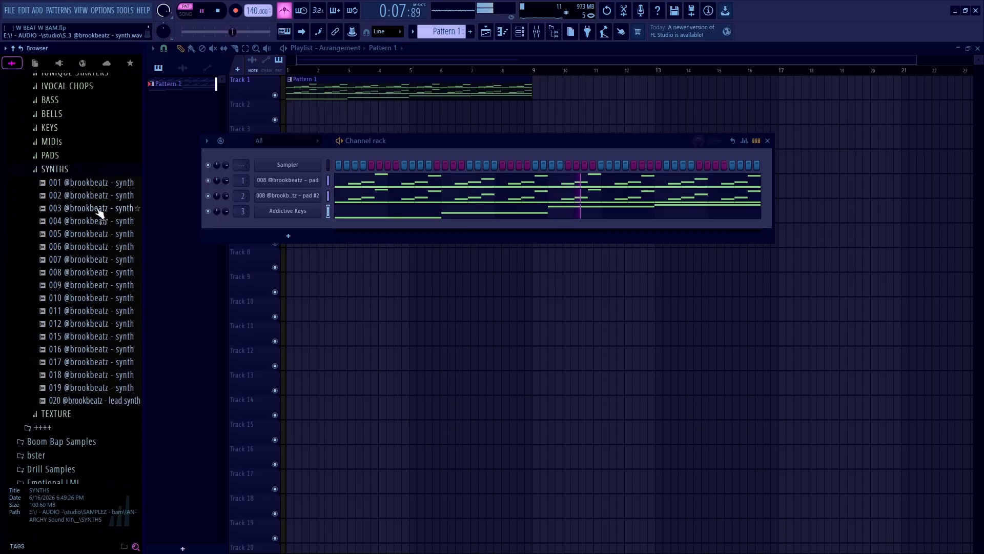
Audition the kit's synth samples from 002 to 010 against the playing pattern
click(100, 195)
click(99, 208)
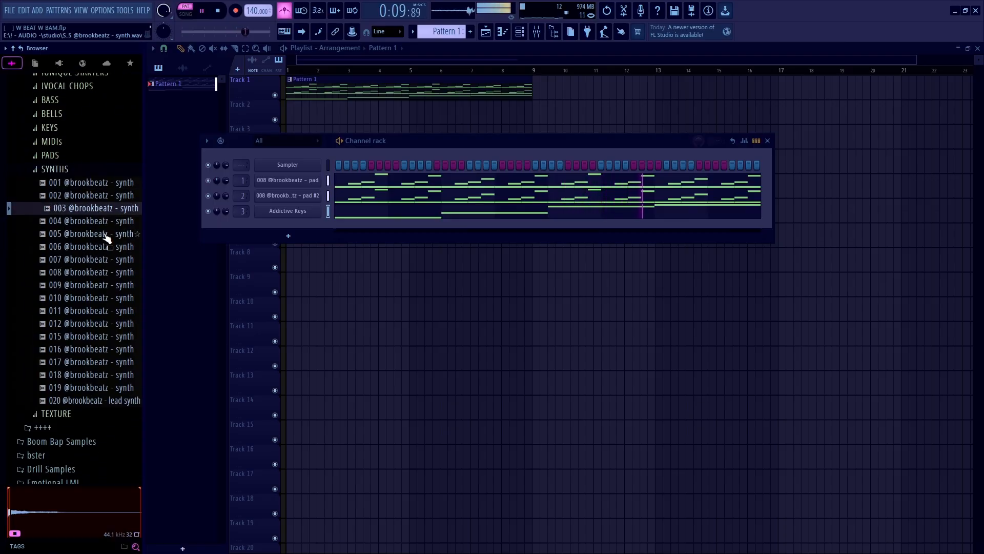
click(105, 234)
click(97, 247)
click(93, 259)
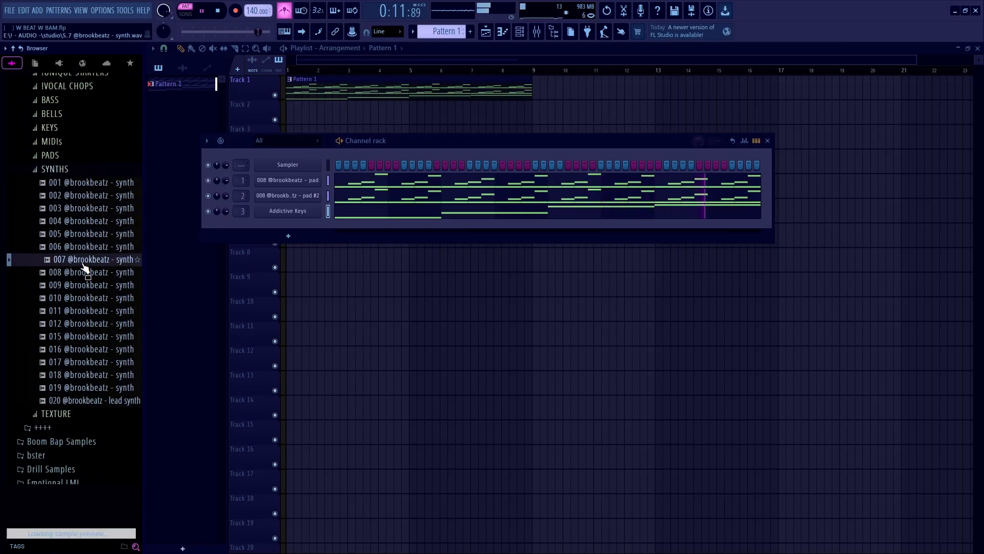
click(91, 276)
click(92, 286)
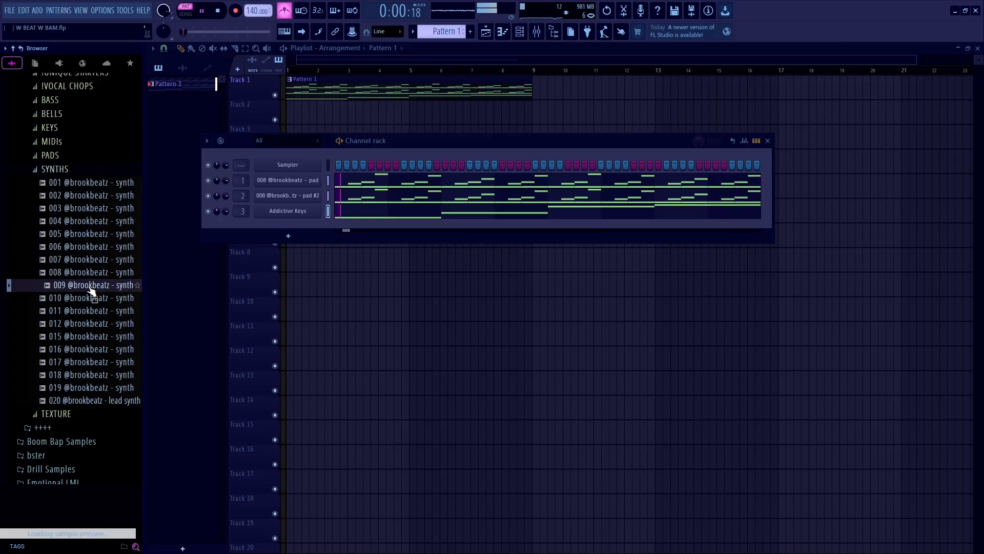
click(95, 299)
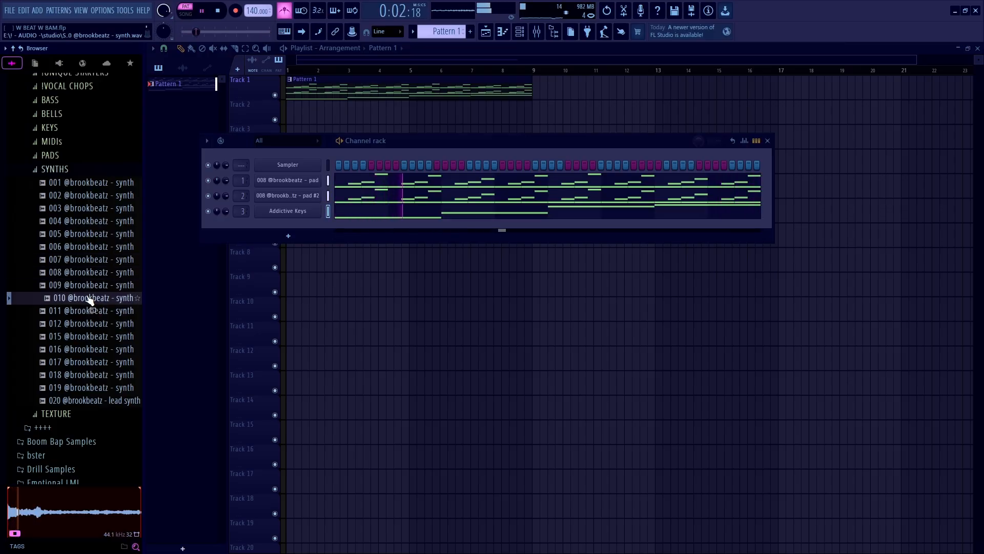
drag(85, 301, 287, 229)
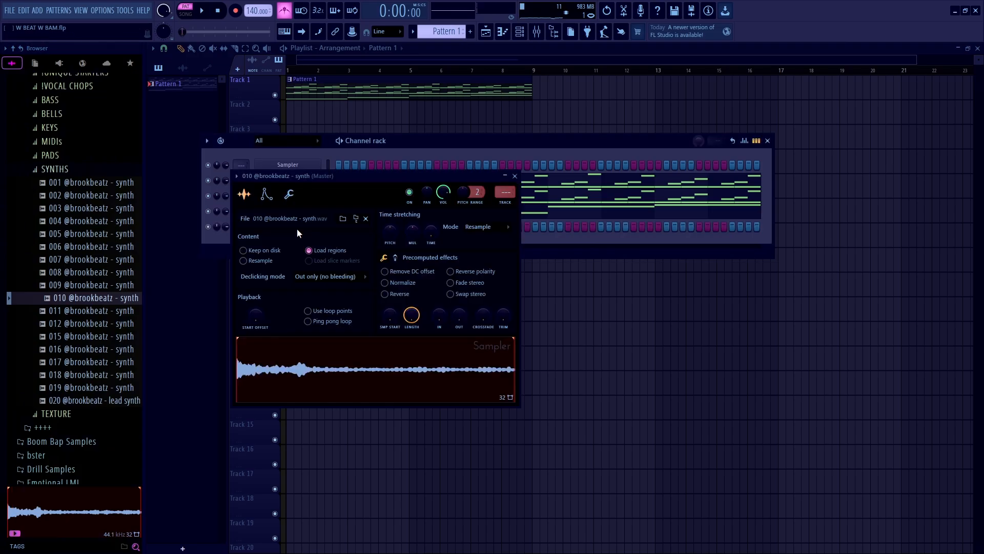
click(289, 196)
click(267, 195)
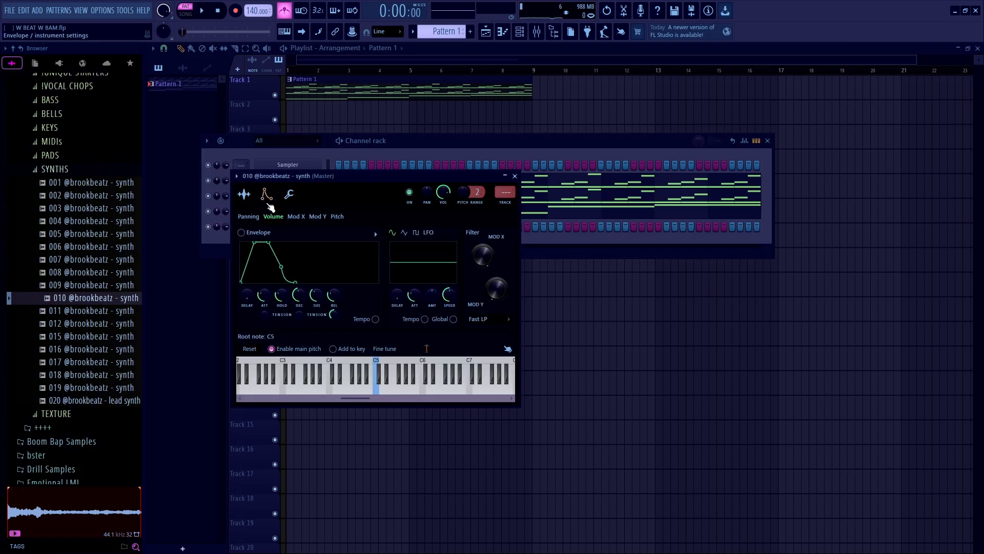
click(375, 234)
click(387, 260)
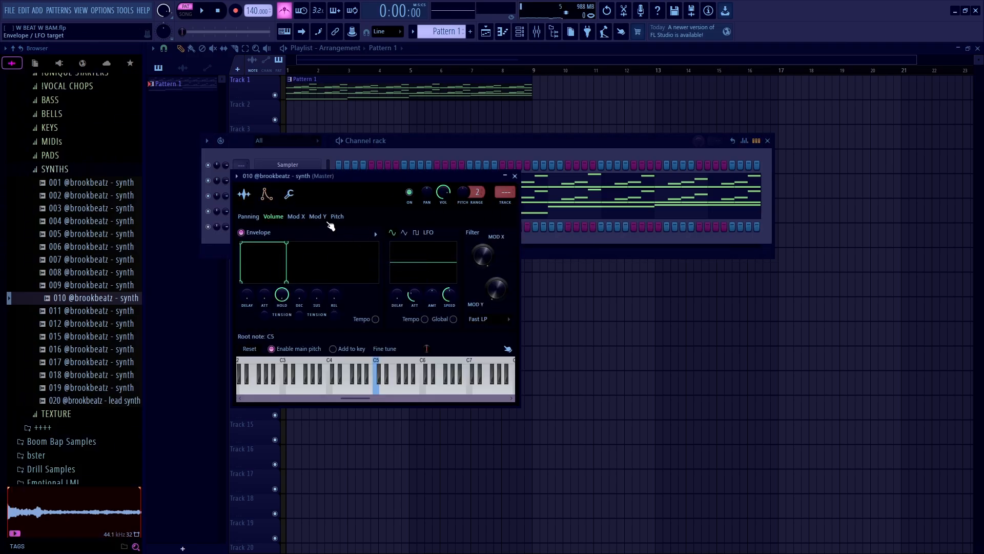
key(Escape)
Draw consecutive two-bar root notes C#5, E5, G#5 and A5 in the 010 synth's piano roll, starting at bar 1
right_click(306, 226)
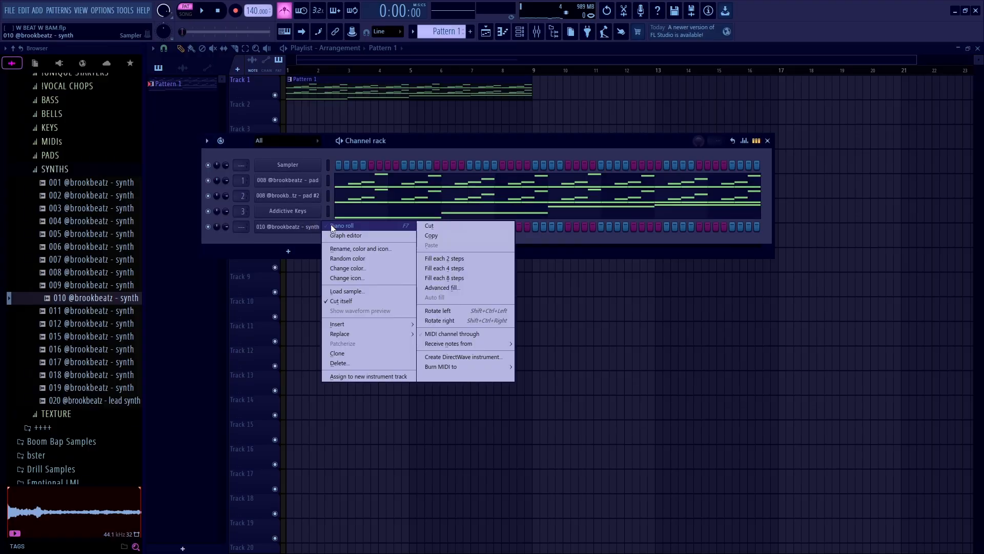
click(336, 226)
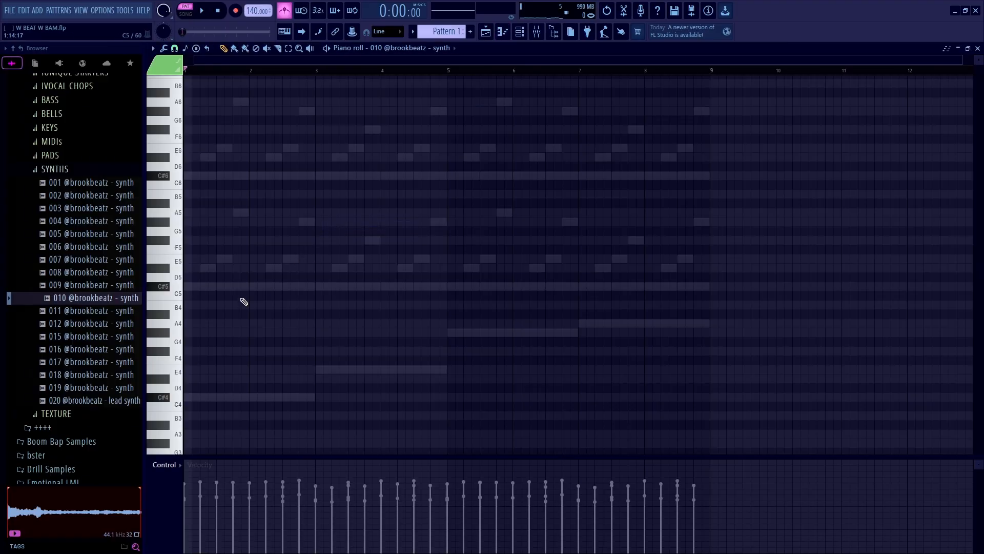
mouse_move(204, 285)
mouse_down()
mouse_move(188, 284)
mouse_move(217, 281)
mouse_move(207, 273)
mouse_move(205, 285)
mouse_up()
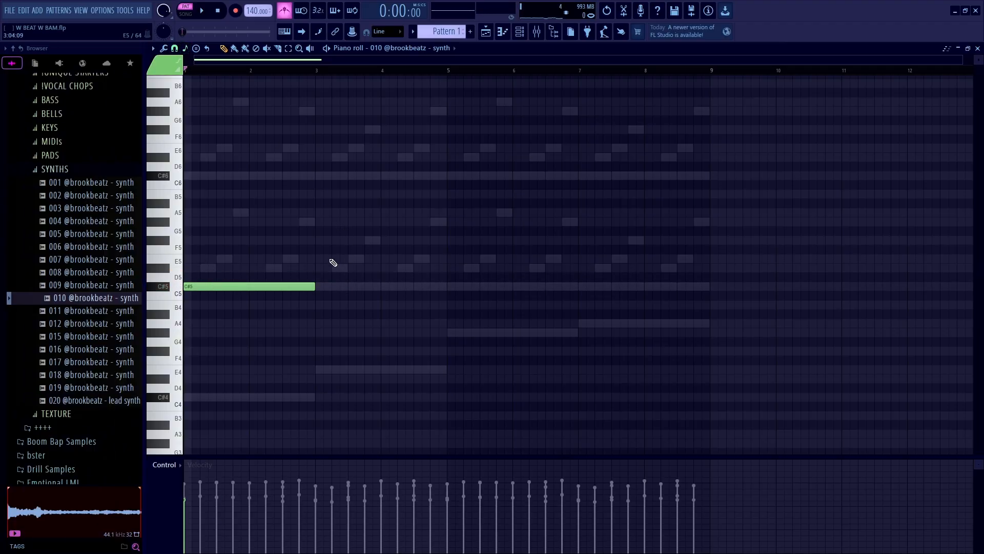
drag(318, 286, 319, 257)
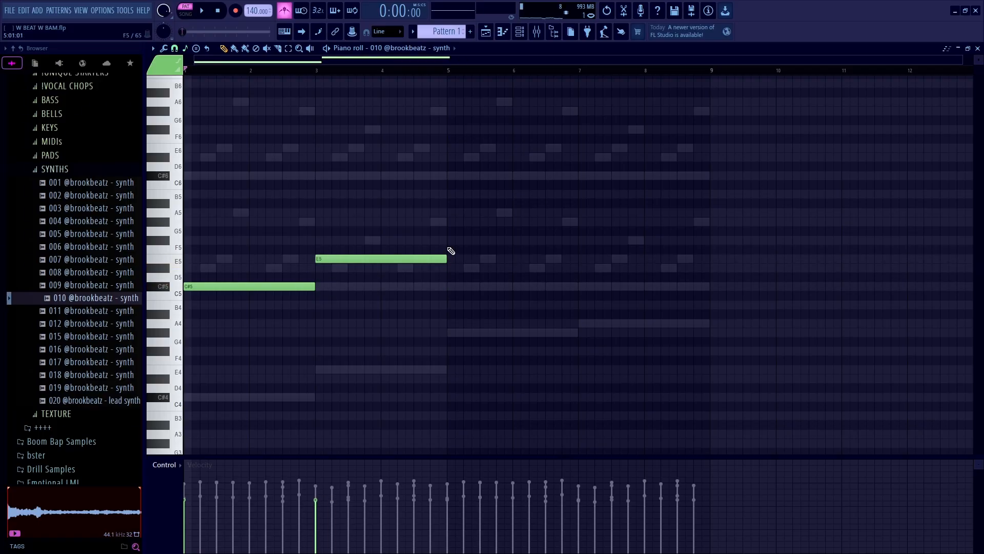
drag(450, 240, 441, 217)
click(586, 211)
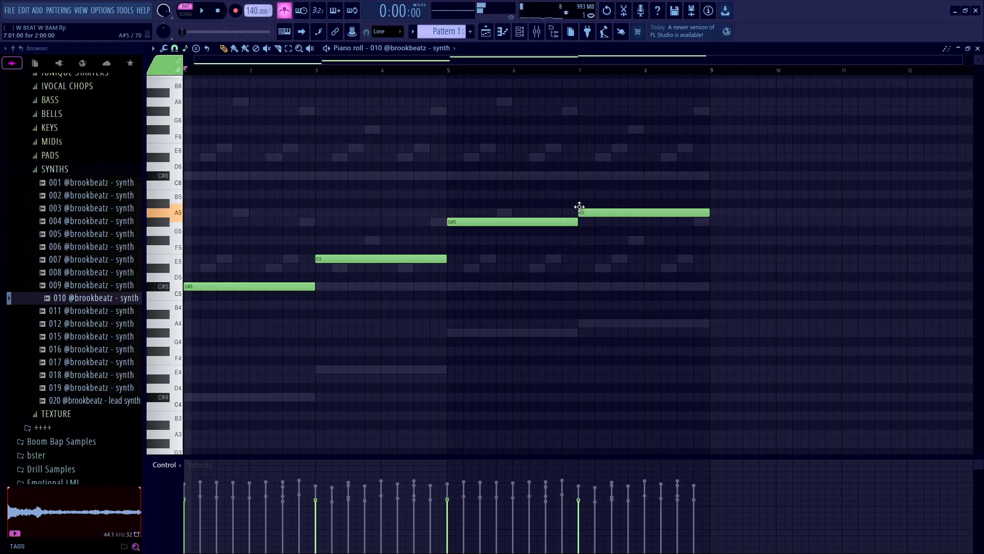
Build the first two synth chords by adding E5 and G#5 at bar 1, and G#5 and B5 at bar 3
drag(241, 281, 162, 257)
drag(197, 241, 199, 221)
key(space)
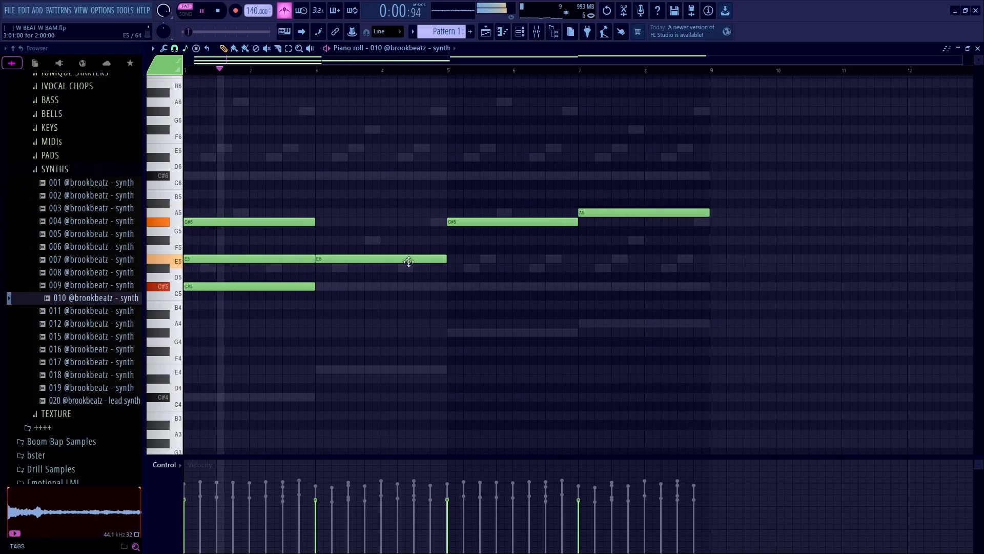
click(318, 239)
drag(314, 232, 321, 216)
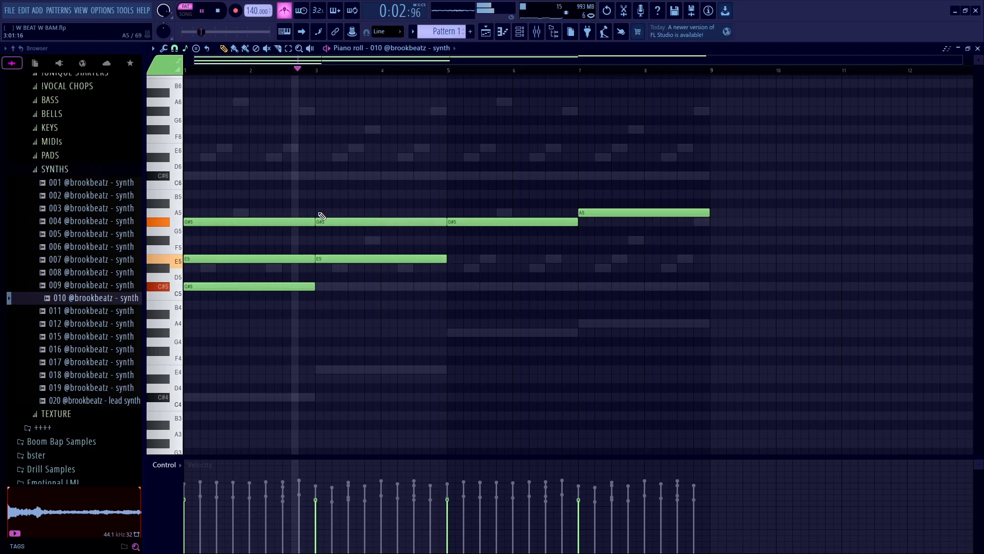
click(320, 194)
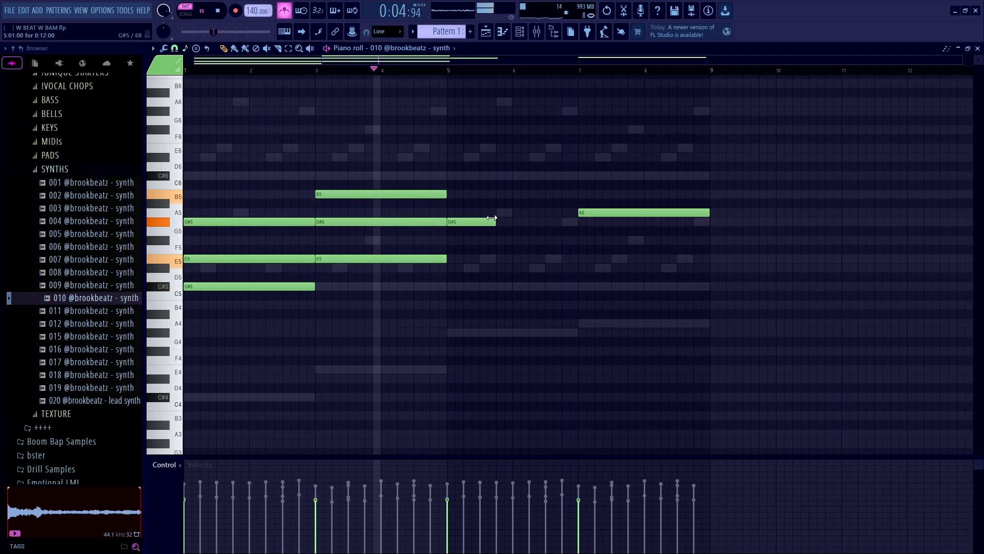
Add two-bar notes B5 and D#6 to the chord at bar 5 and C#6 and E6 at bar 7, and play them back
key(space)
mouse_move(532, 223)
mouse_down()
mouse_move(528, 194)
mouse_move(490, 182)
mouse_move(499, 153)
mouse_up()
mouse_move(628, 212)
mouse_down()
mouse_move(627, 170)
mouse_move(613, 147)
mouse_up()
key(space)
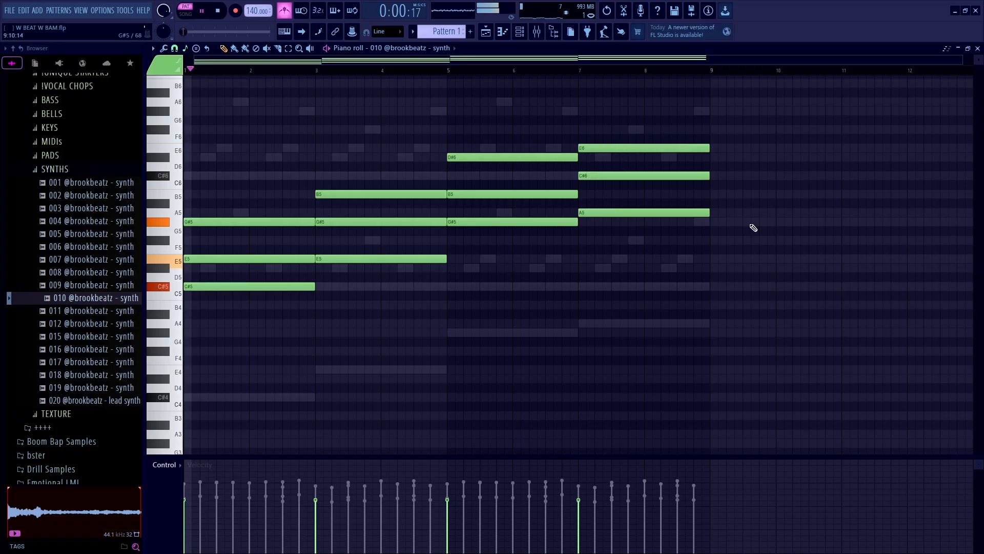
click(509, 324)
right_click(516, 322)
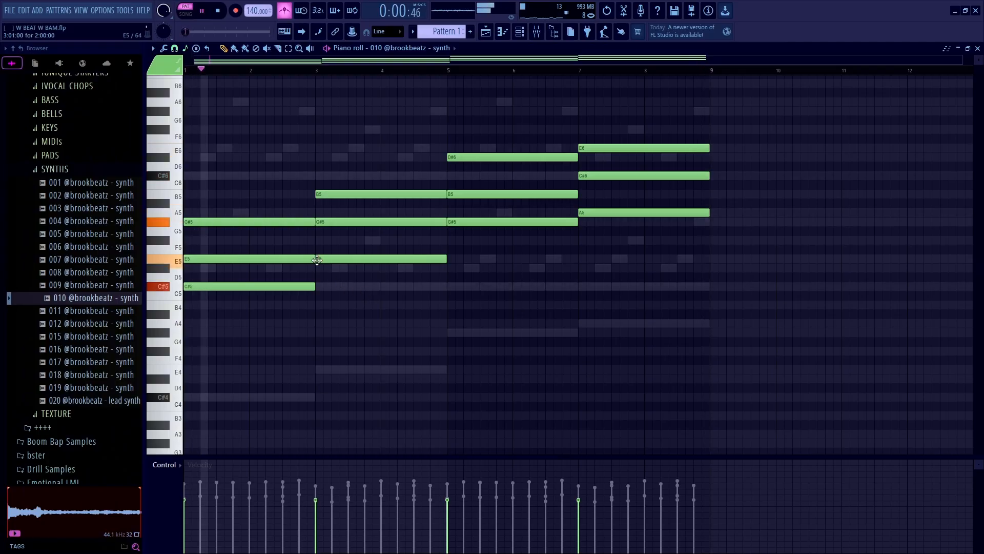
Extend the four chords into sevenths by stacking B5 at bar 1, D#6 at bar 3, F#6 at bar 5 and G#6 at bar 7
key(space)
click(189, 211)
drag(188, 204, 188, 186)
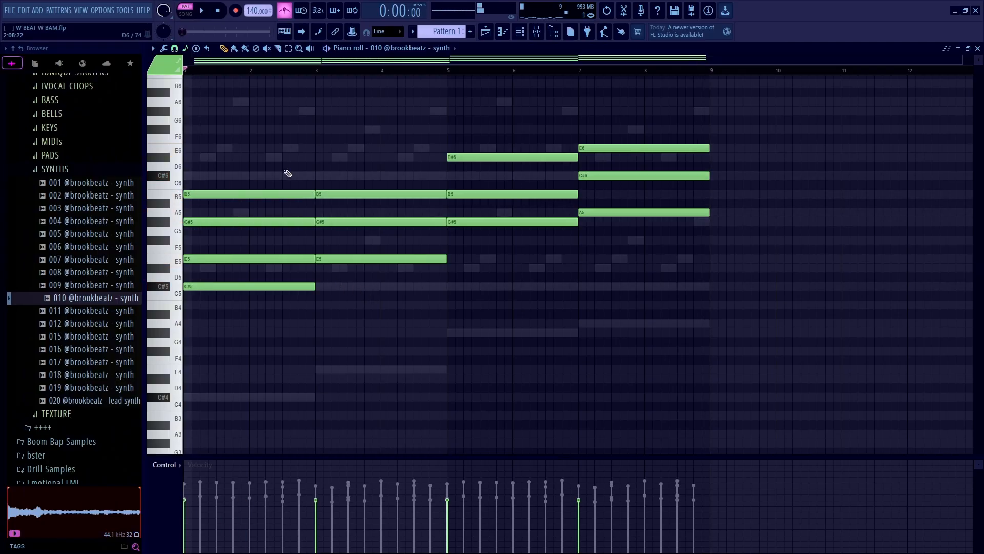
key(space)
key(space)
drag(315, 175, 340, 156)
drag(457, 149, 450, 125)
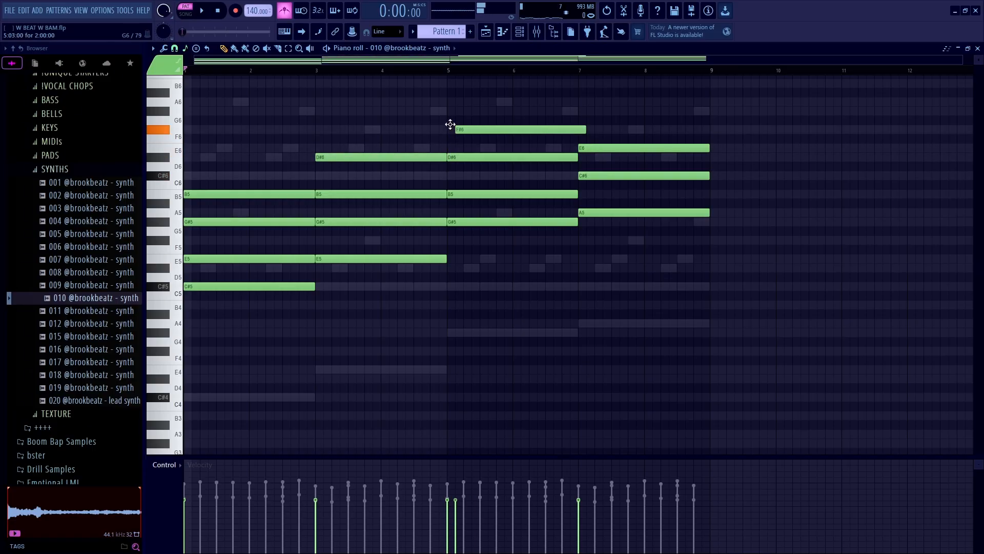
drag(585, 128, 578, 111)
Lower the velocity of all the synth chord notes and randomize their velocity levels by 19%
key(space)
key(ctrl+a)
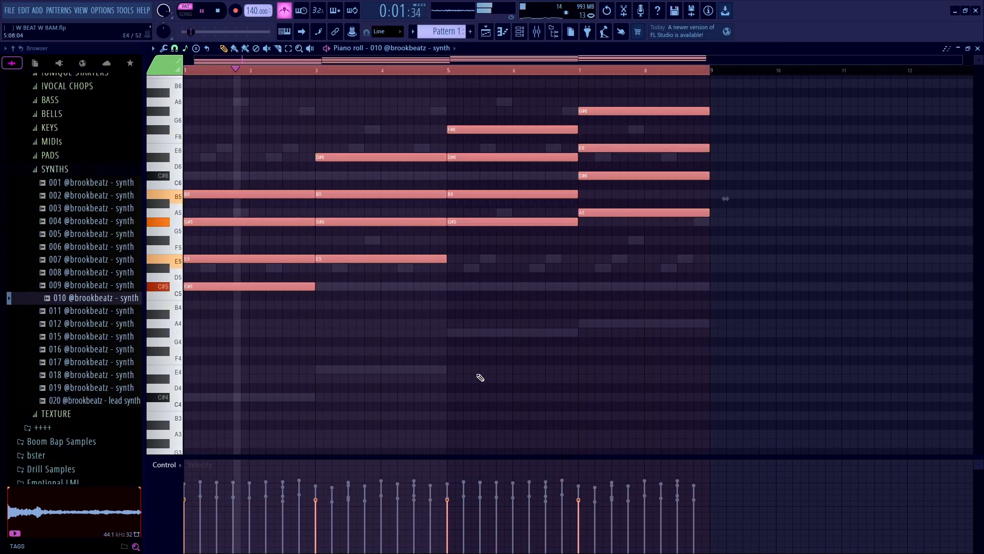
key(space)
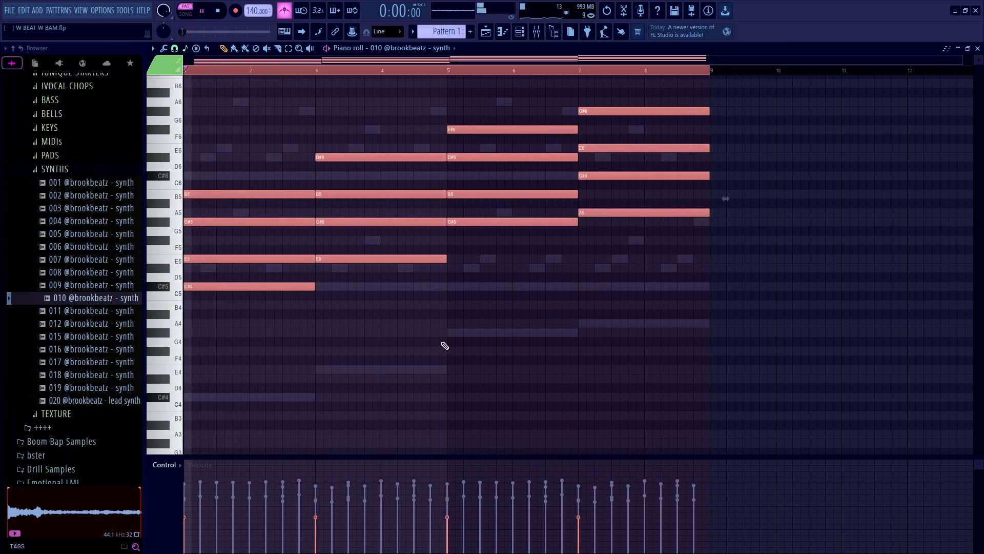
key(space)
key(alt+r)
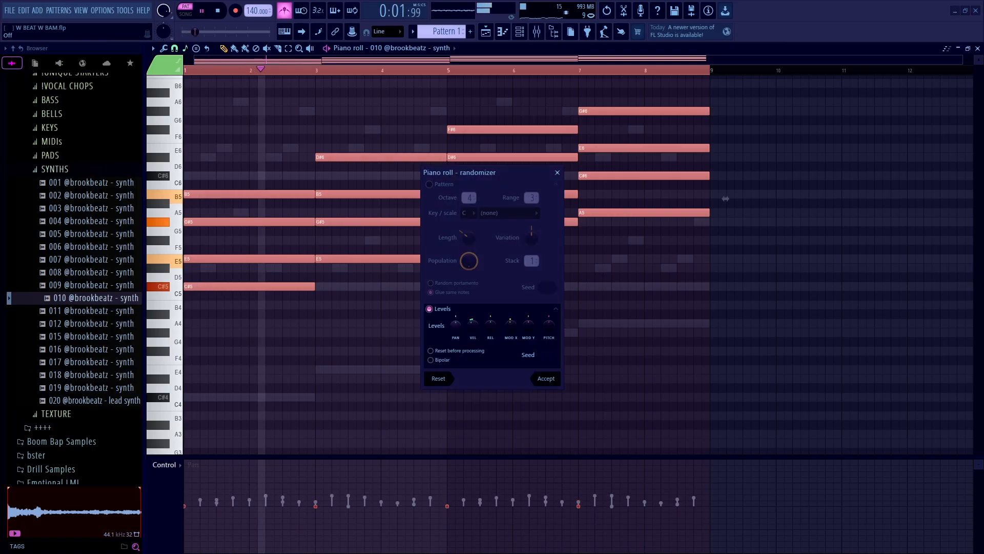
drag(473, 323, 473, 315)
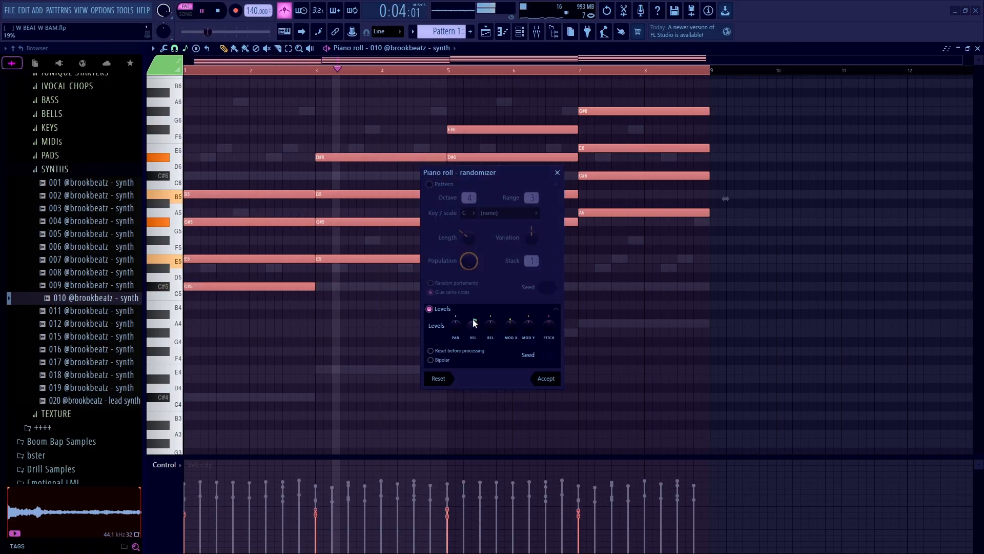
click(547, 379)
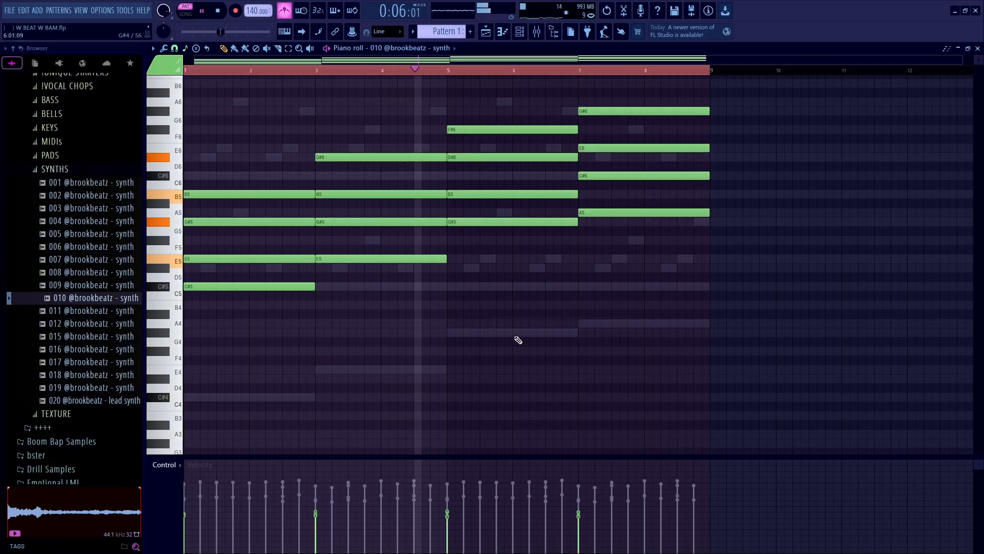
Stop playback and place the playhead at bar 5 in the synth channel's piano roll
key(F7)
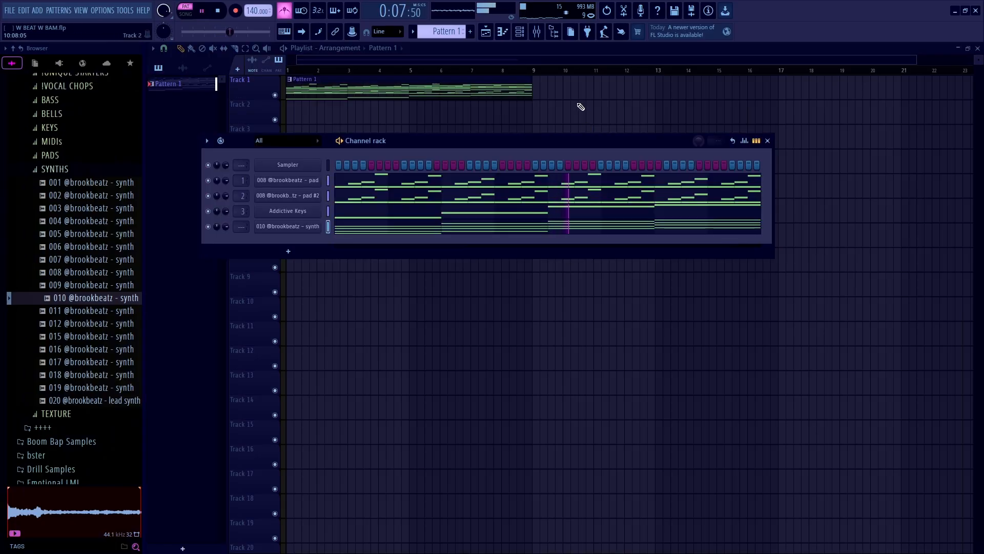
click(468, 227)
scroll(587, 274, up, 1)
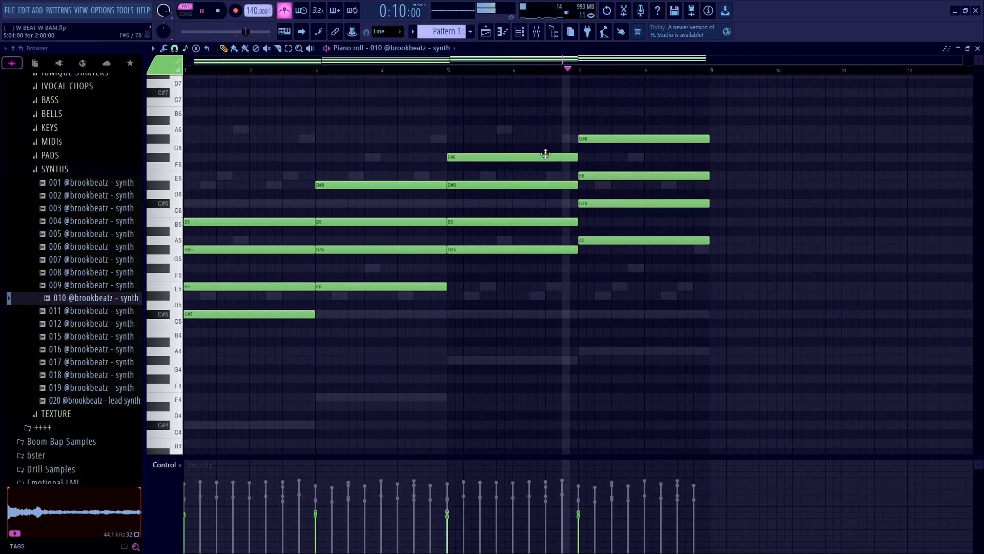
key(space)
click(440, 69)
drag(441, 68, 445, 67)
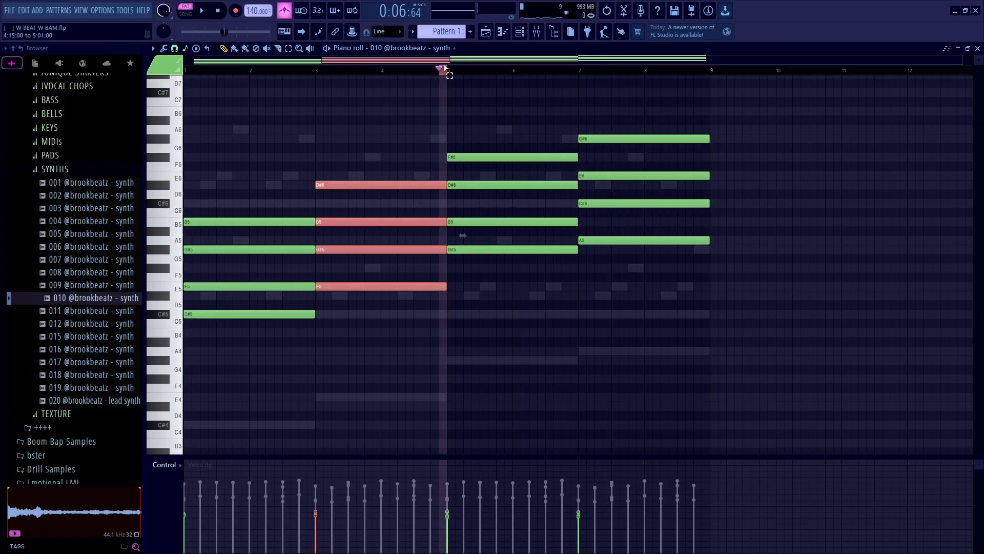
click(444, 67)
click(450, 72)
scroll(488, 136, up, 4)
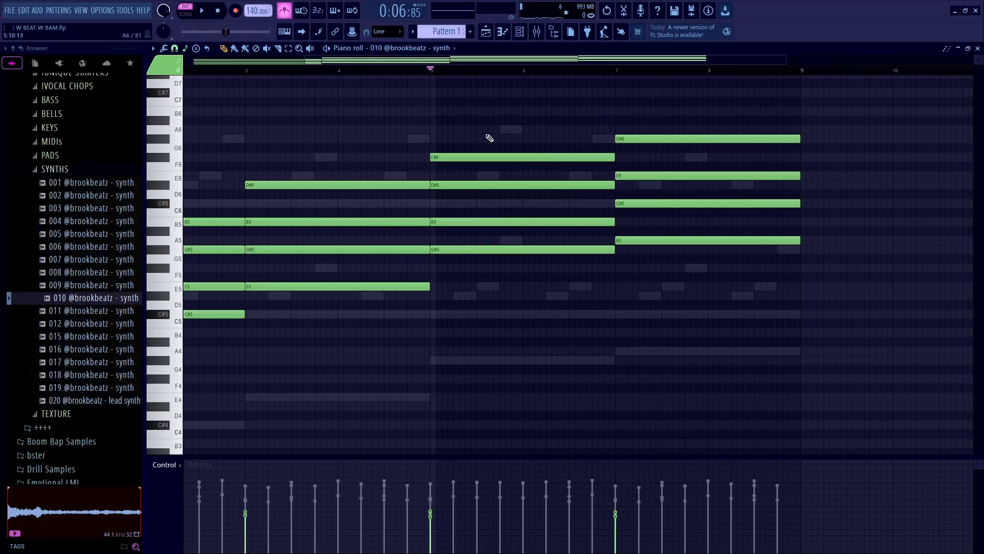
Lower the B5 note of the synth chord at bar 5 to A5 and play the chord back
click(448, 187)
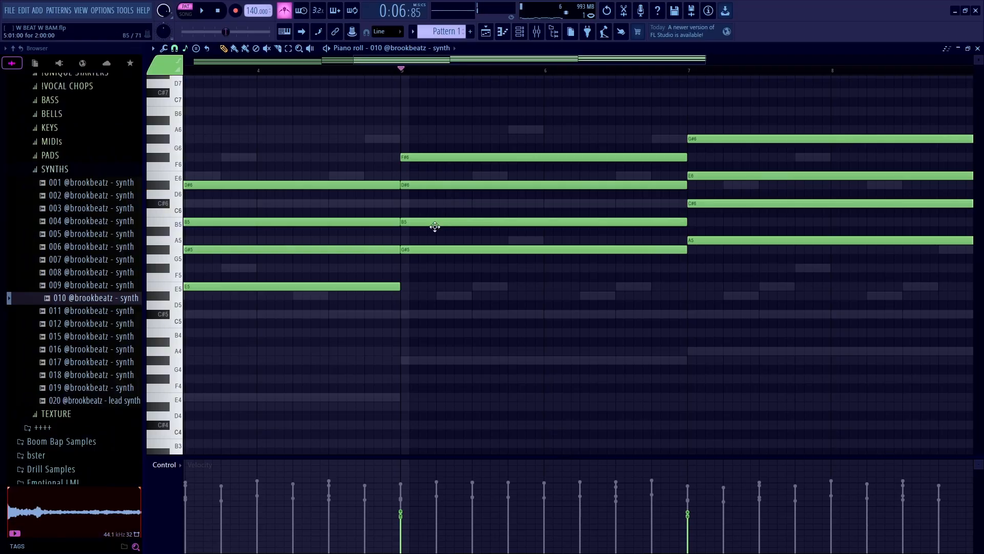
drag(432, 232, 431, 235)
key(space)
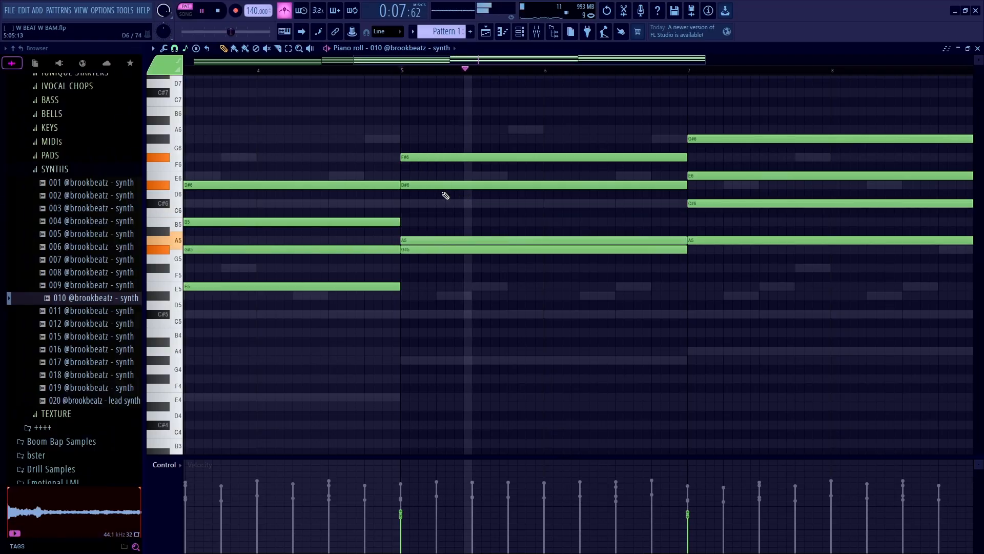
key(space)
key(space)
scroll(385, 149, down, 4)
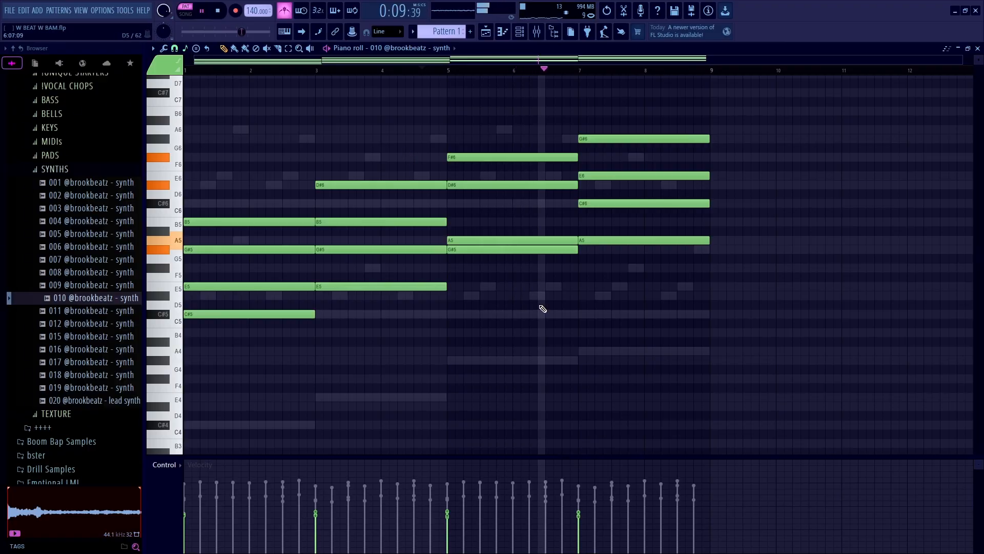
key(F6)
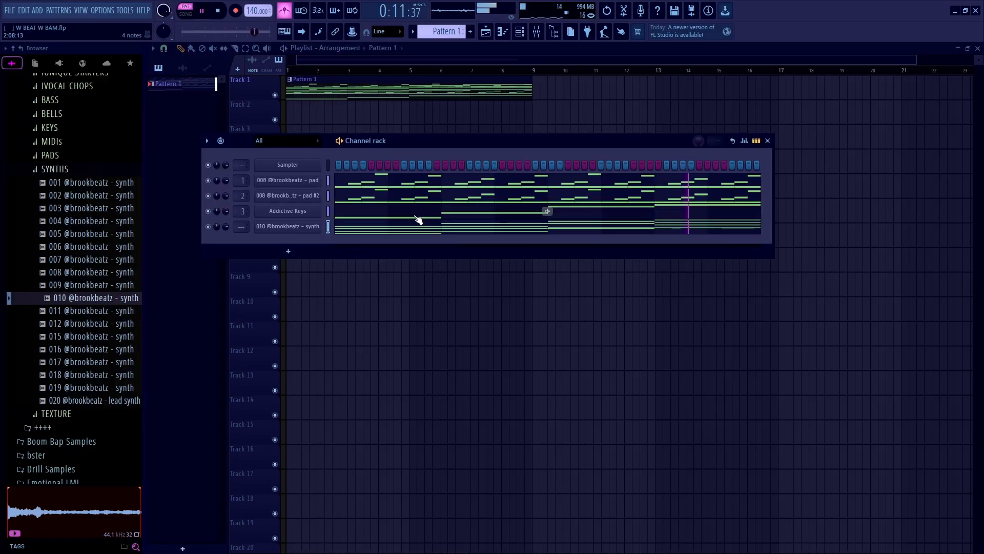
key(F6)
key(F6)
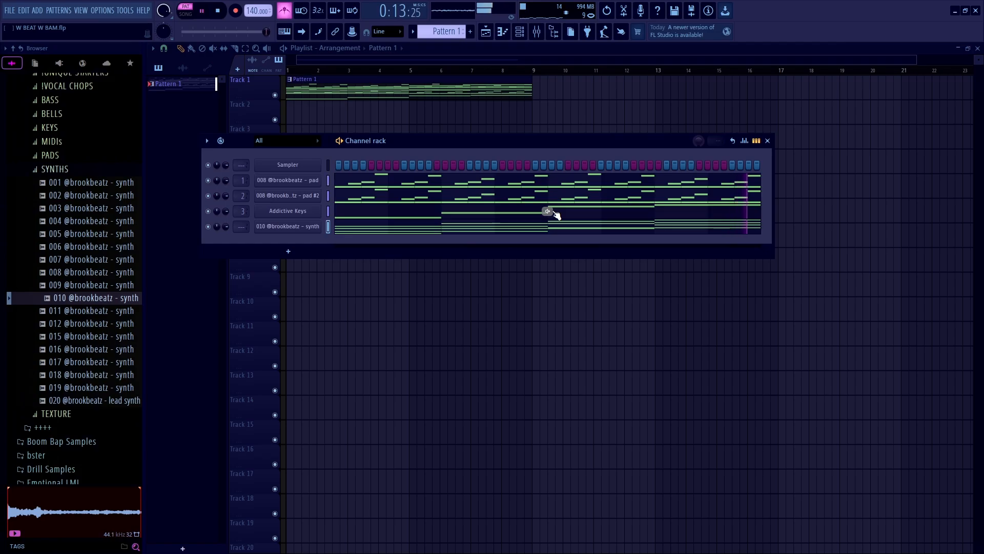
key(F9)
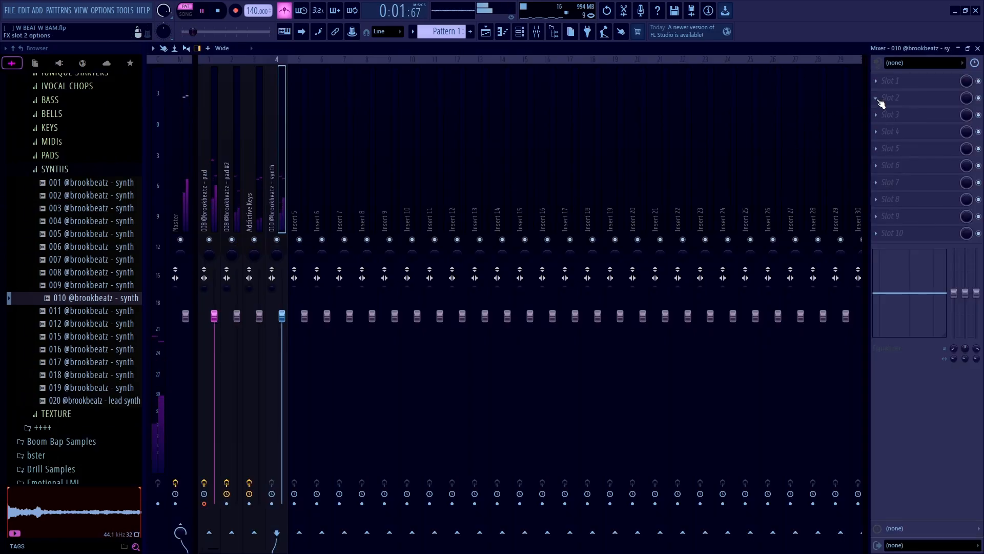
key(space)
key(space)
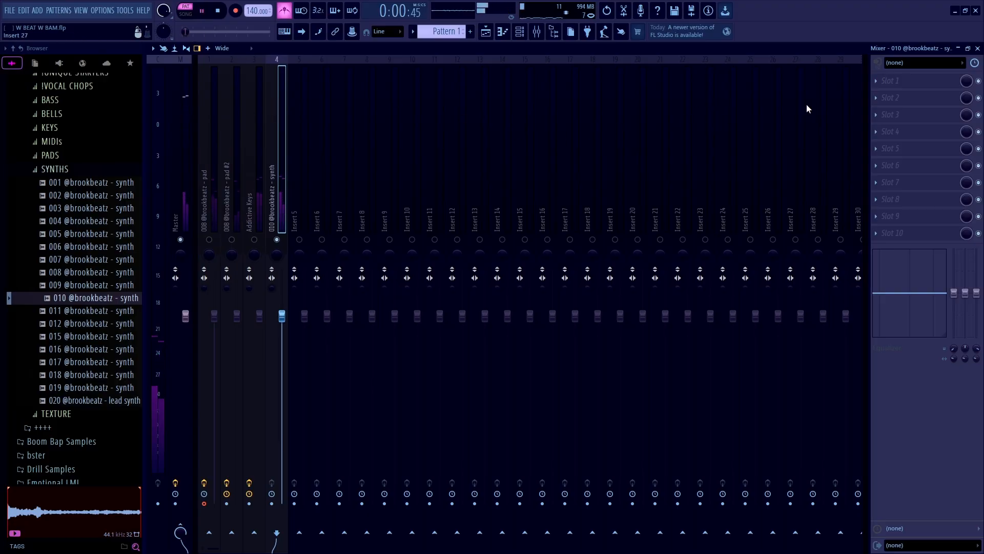
Load the TONEFLX plugin into the first effect slot of the synth's mixer insert
click(895, 80)
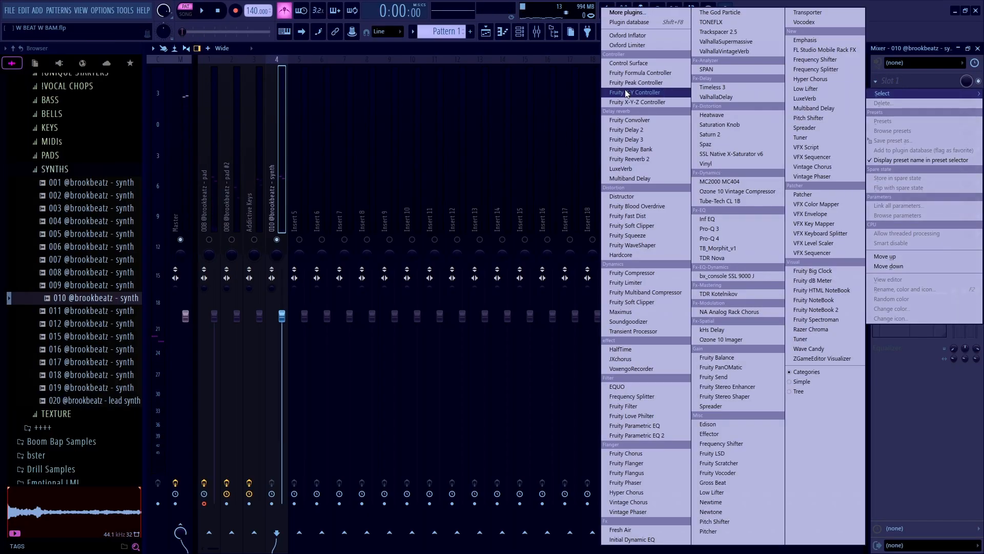
click(629, 12)
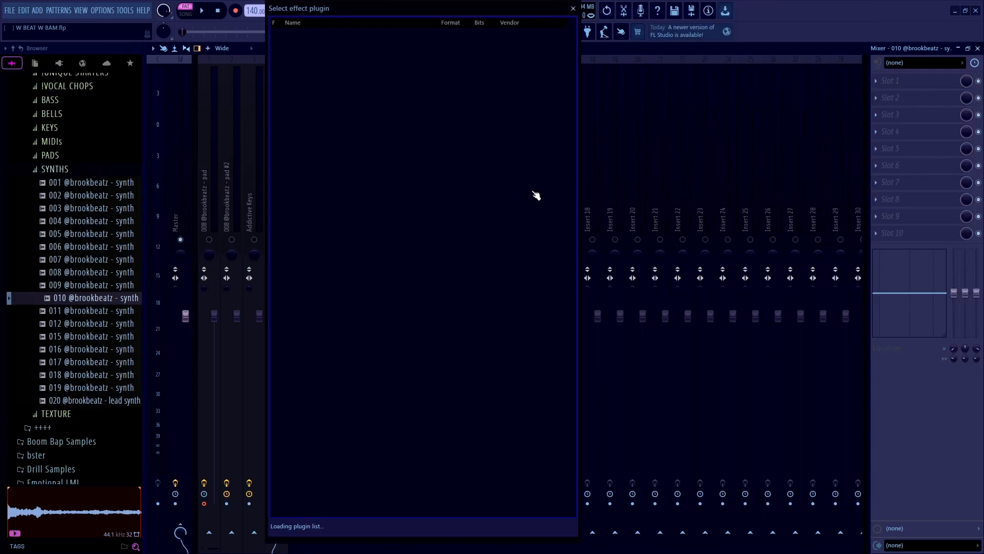
text(tonef)
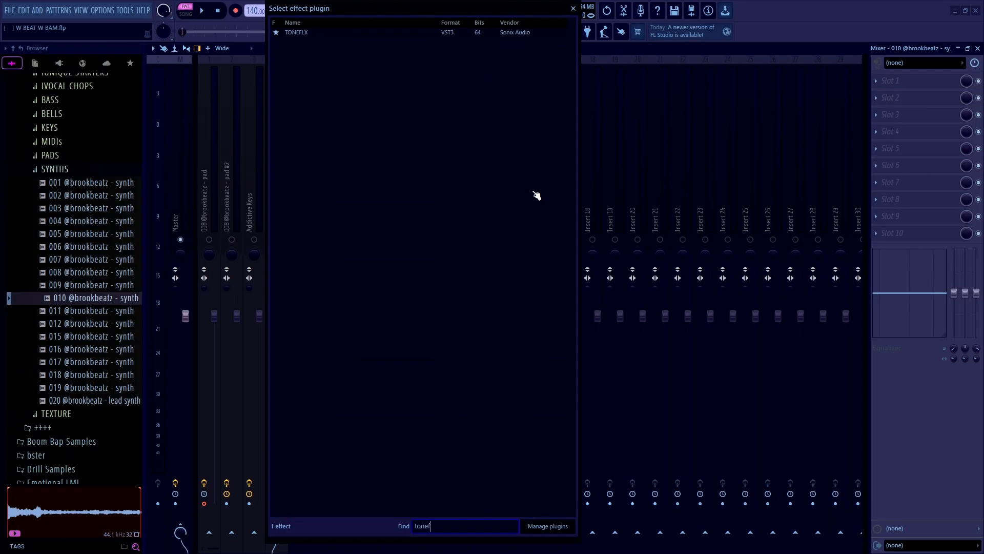
double_click(464, 32)
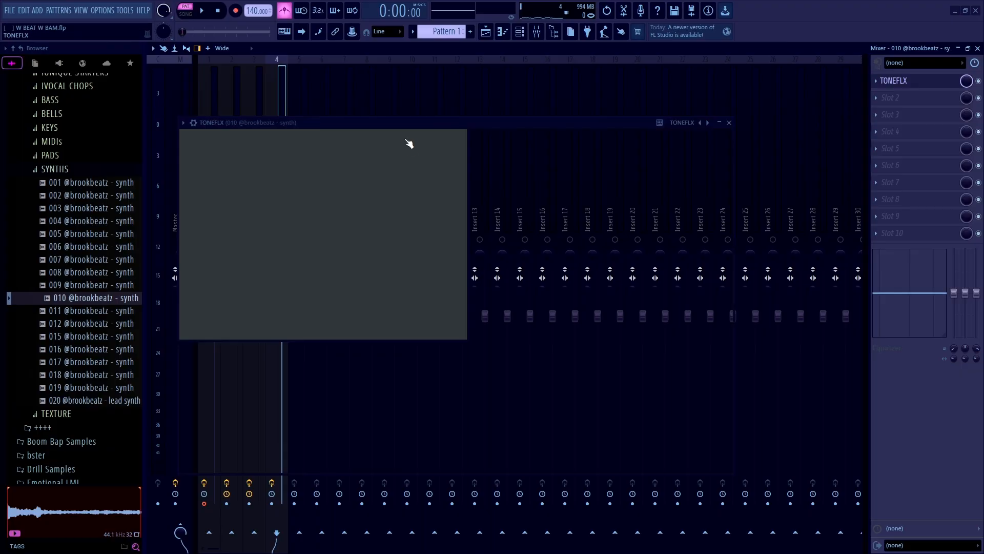
Load the EARCANDY preset from TONEFLX's Creative FX Textured category
click(464, 134)
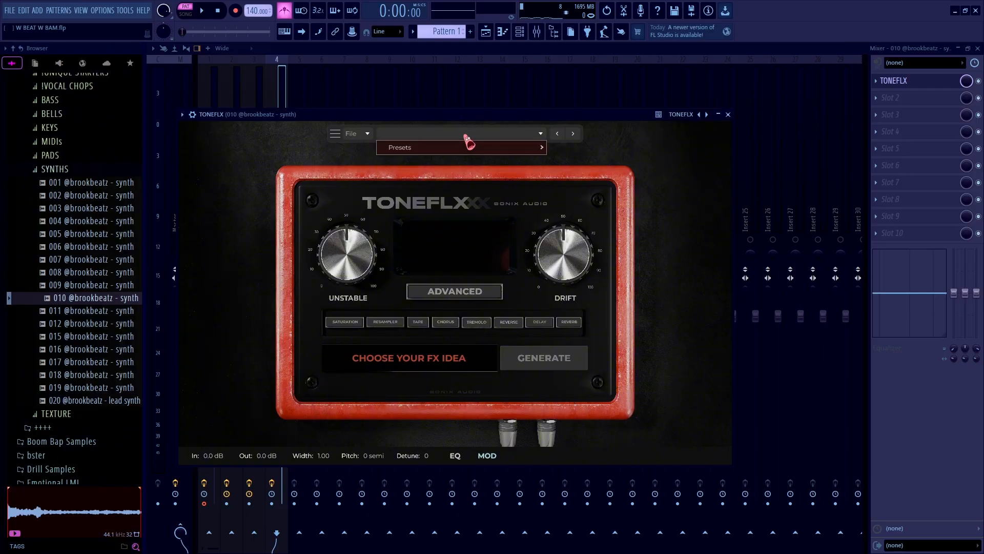
mouse_move(466, 149)
mouse_move(587, 161)
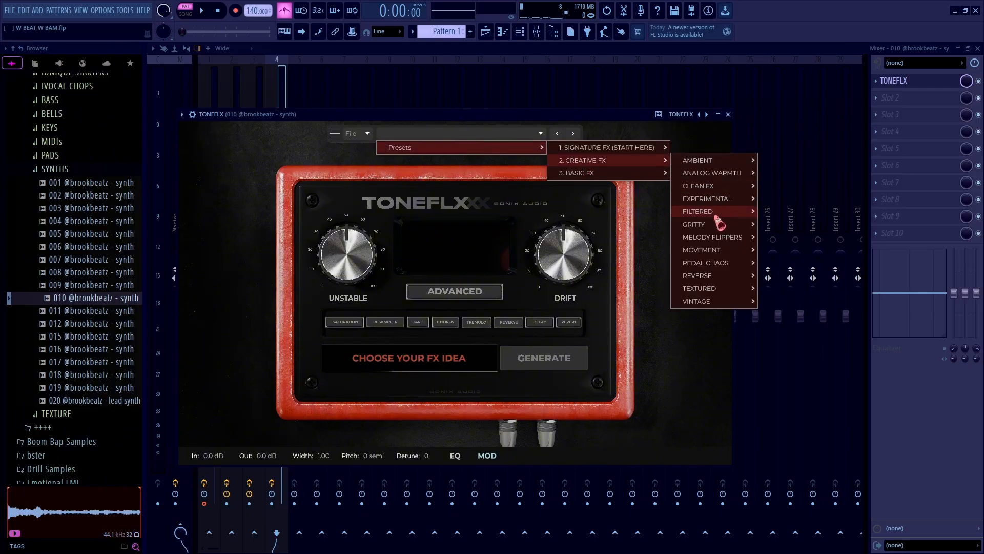
mouse_move(713, 291)
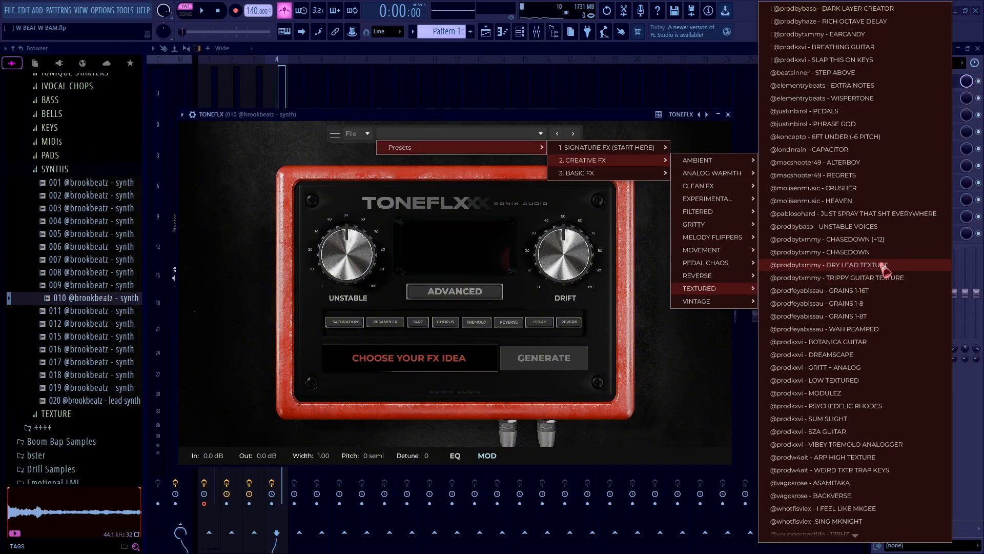
click(862, 34)
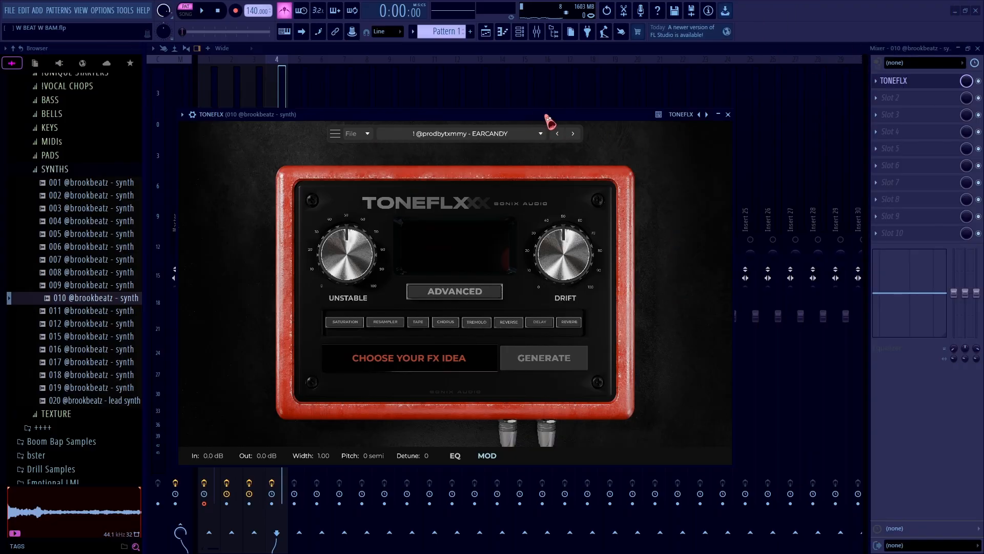
drag(522, 113, 558, 110)
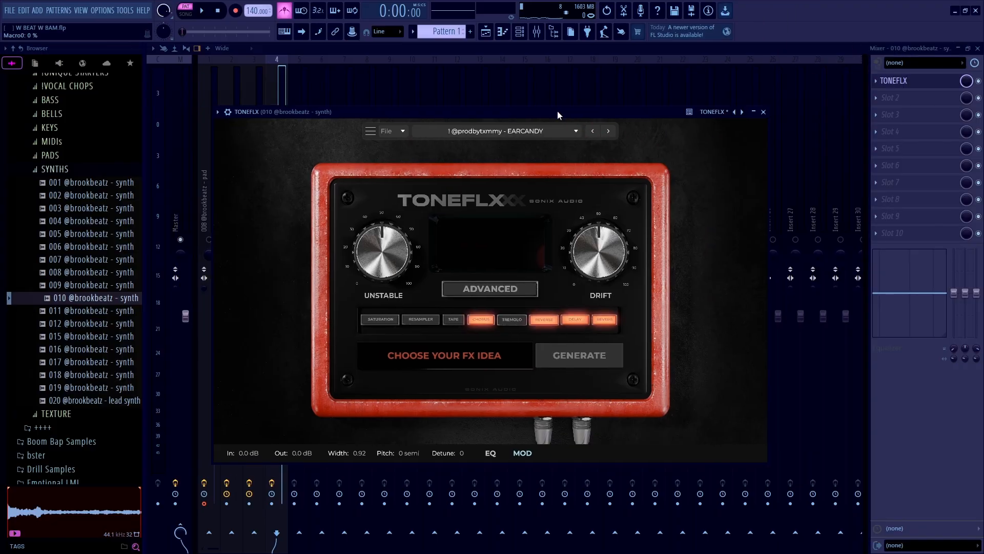
Turn off the metronome, and play the pattern through TONEFLX before closing the plugin
click(291, 13)
drag(355, 107, 350, 111)
key(space)
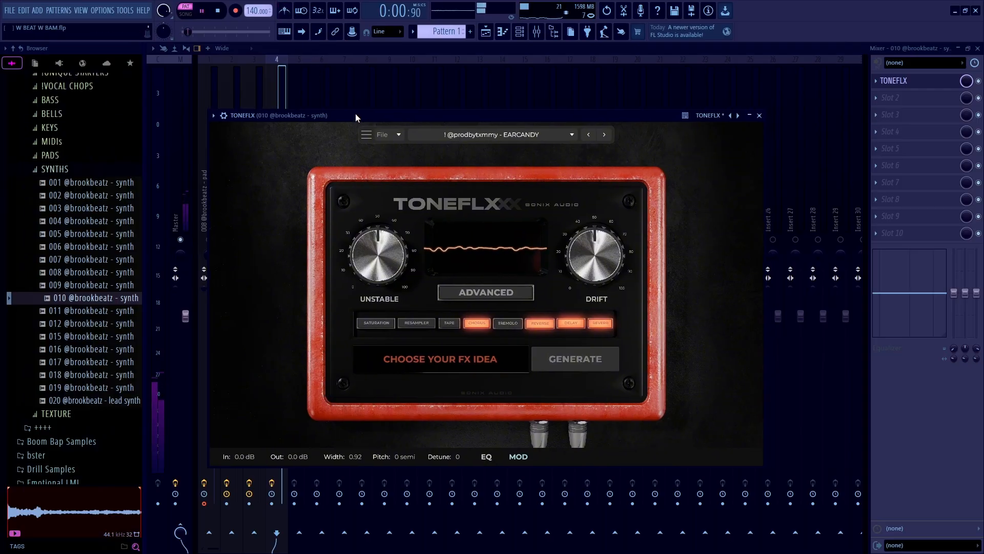
key(Escape)
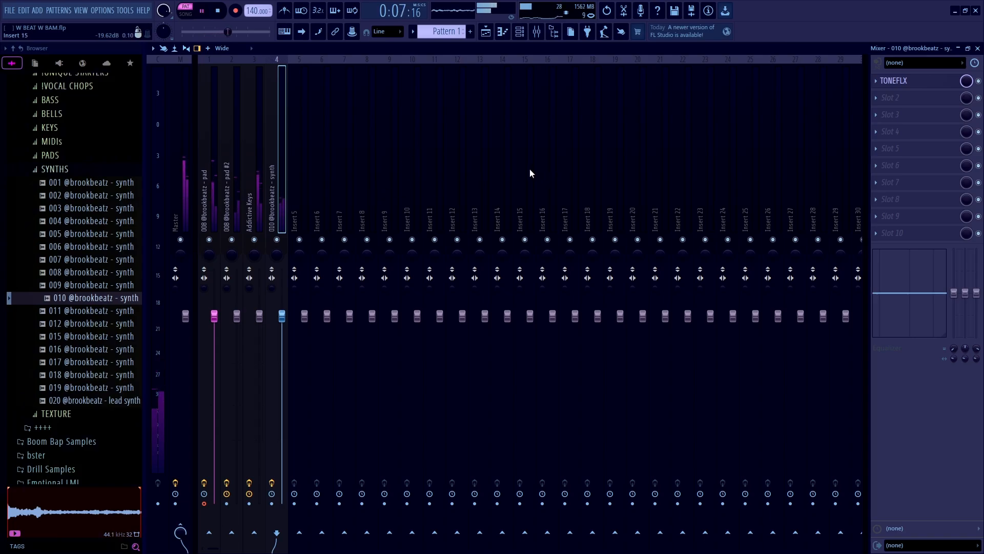
Return from the mixer to the channel rack and save the project, then stop playback
key(F9)
key(F6)
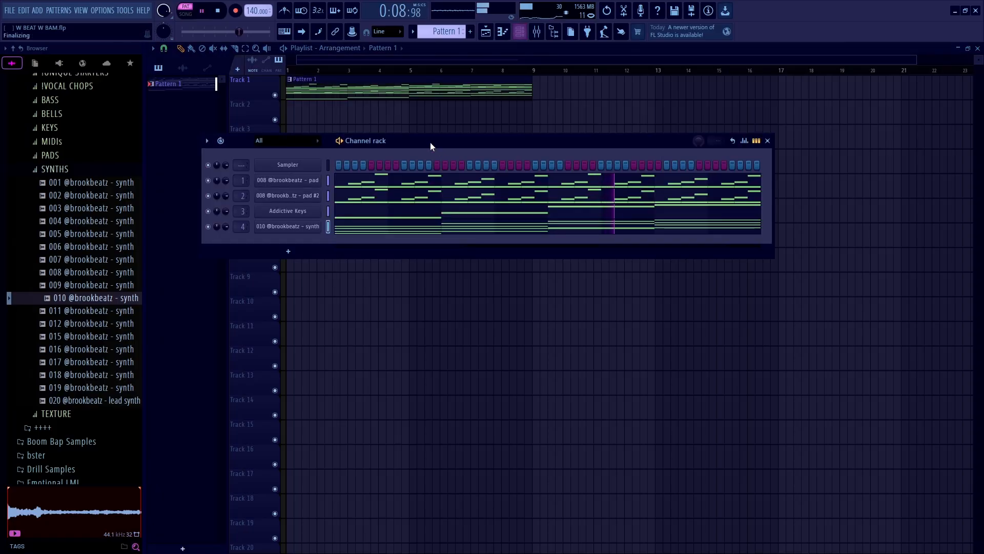
drag(430, 142, 437, 132)
key(ctrl+s)
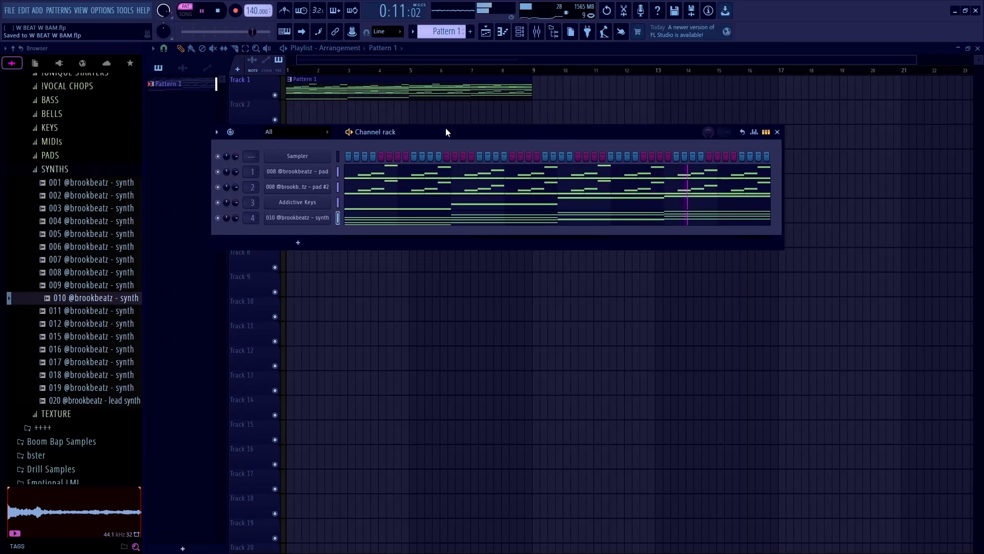
key(F9)
key(F9)
key(F6)
key(F6)
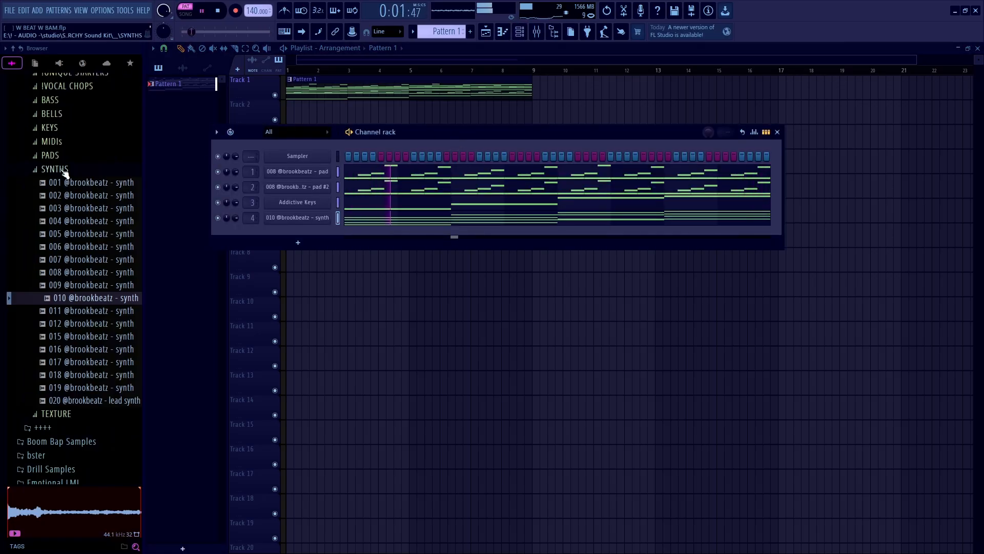
key(space)
Collapse the SYNTHS sample folder and add an Xpand!2 instrument channel
click(90, 174)
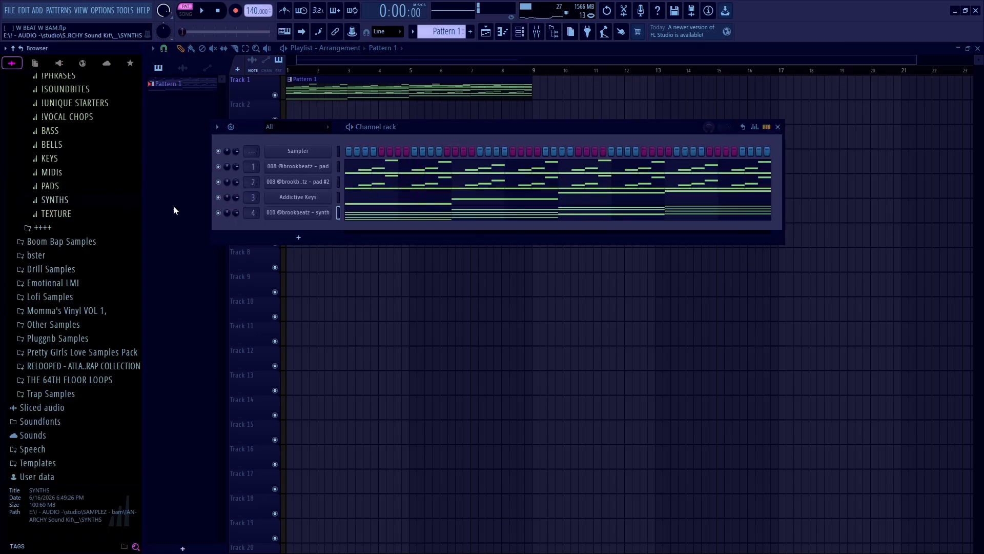
click(298, 237)
click(350, 22)
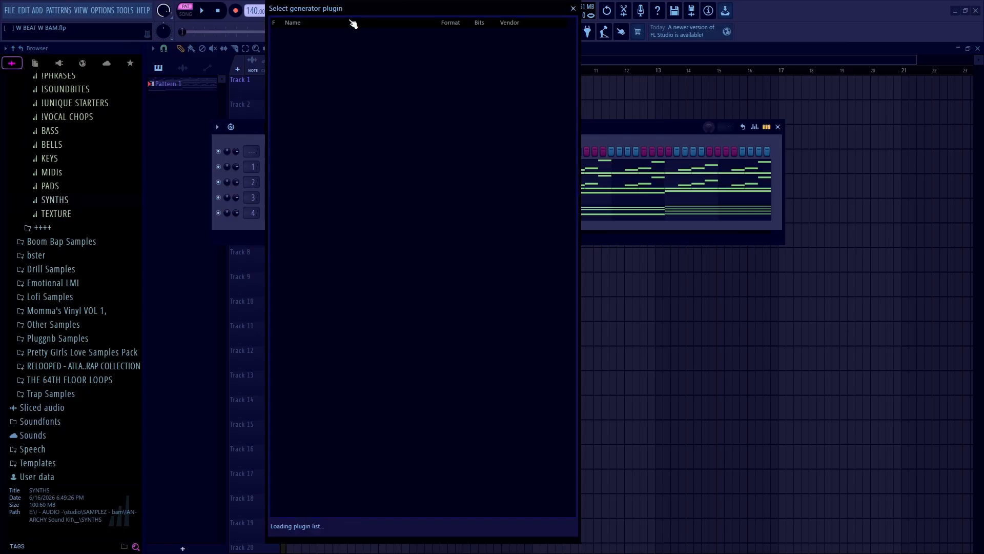
text(xpand)
double_click(347, 34)
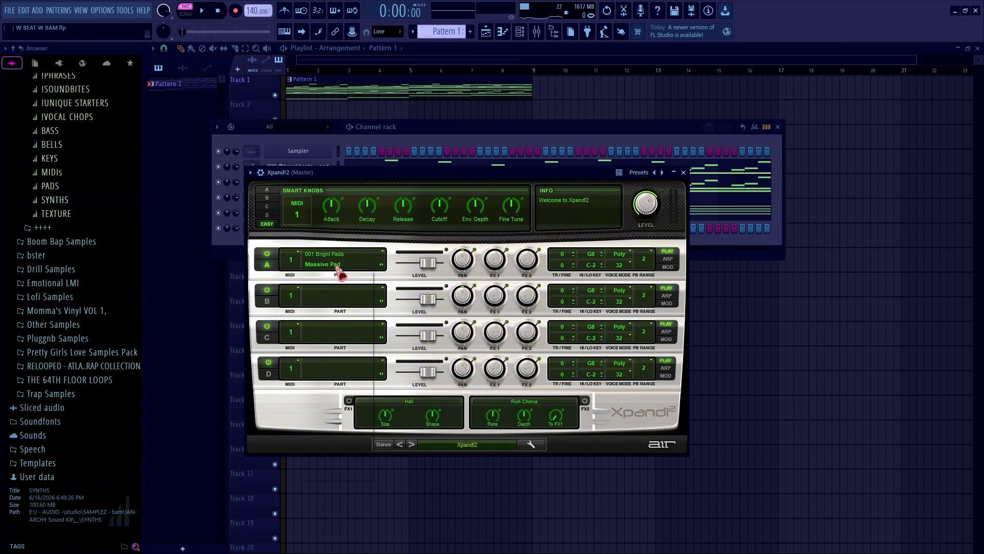
Load the Big Hard Strings+ sound from 014 Strings into part A of Xpand!2 and close the plugin
click(338, 267)
mouse_move(338, 418)
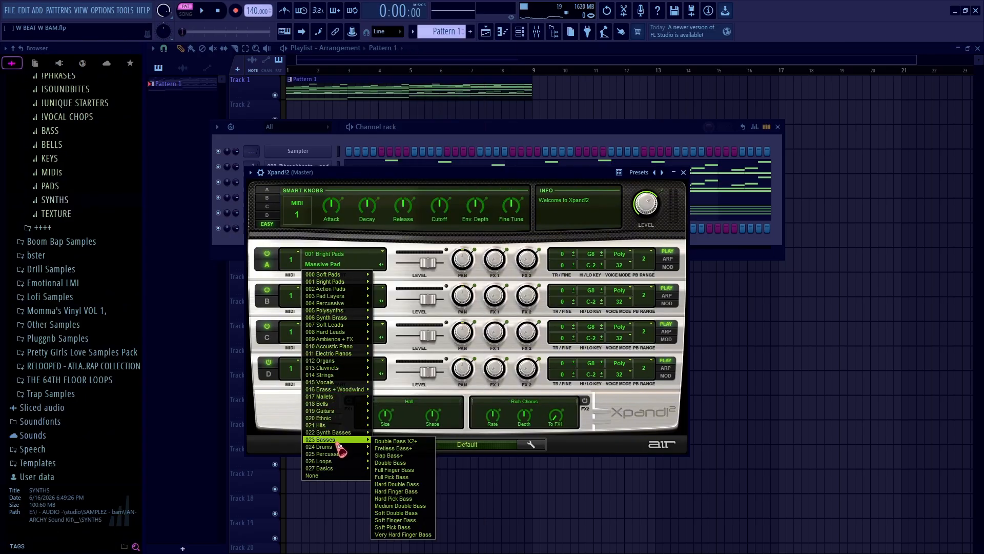
mouse_move(340, 378)
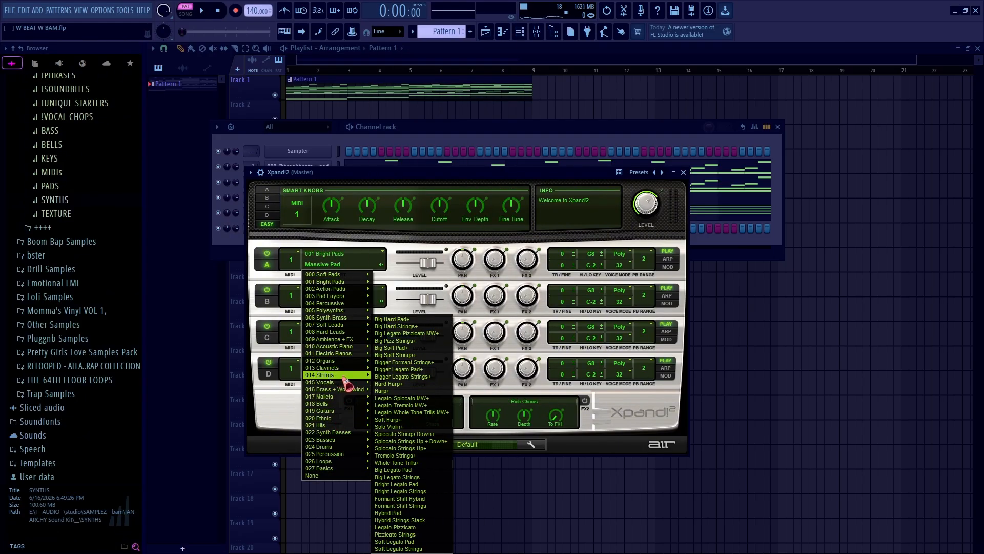
click(421, 323)
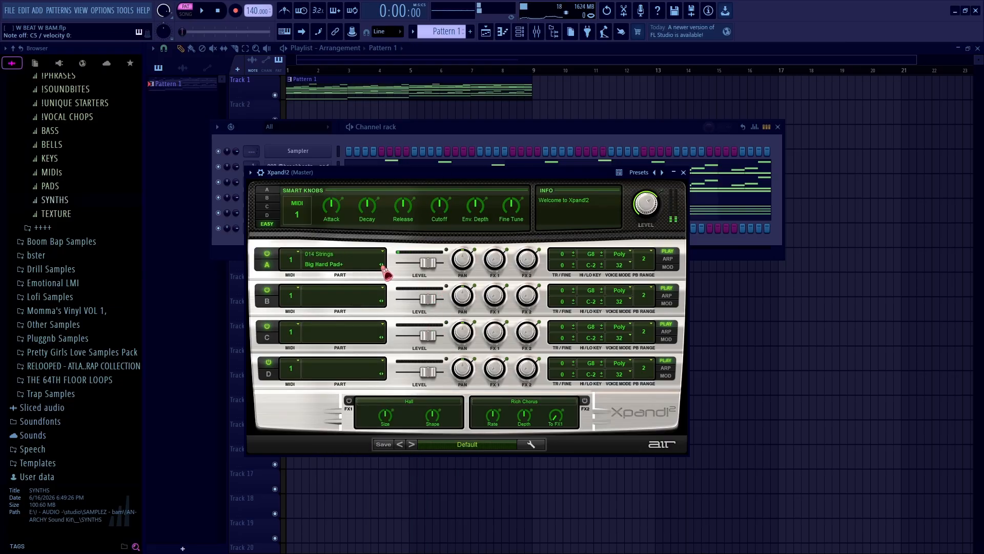
click(382, 266)
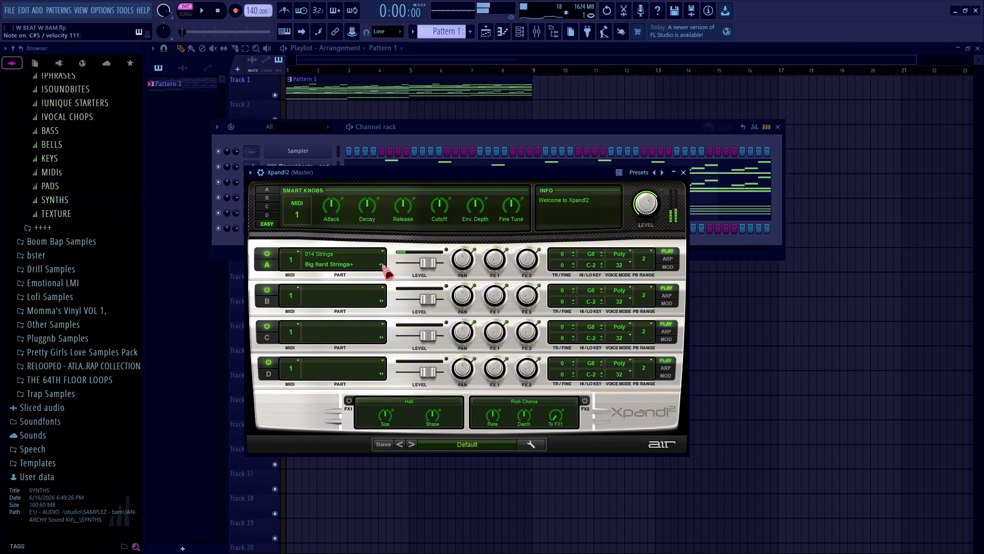
click(684, 173)
Play the pattern to try out the strings sound over the existing layers, then stop playback
key(space)
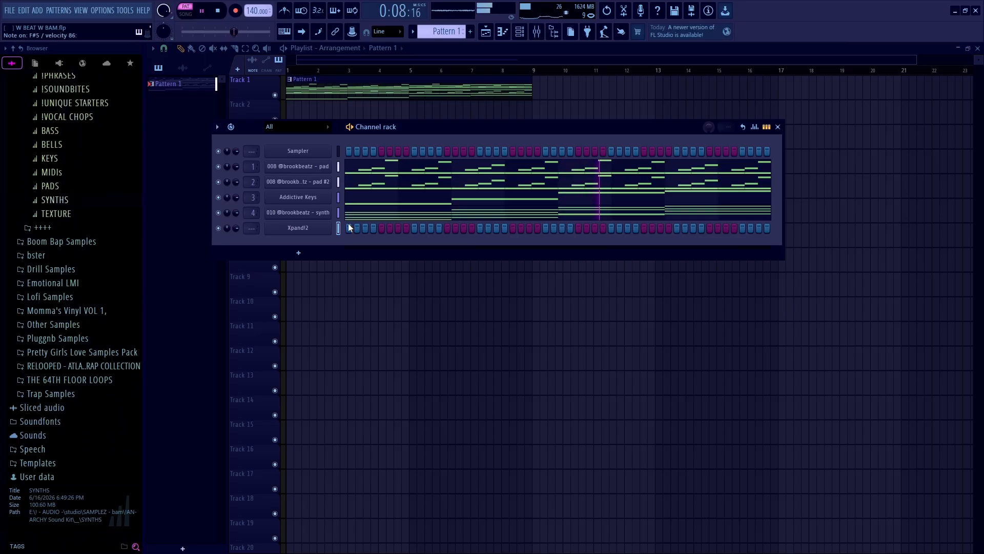
drag(427, 127, 425, 128)
key(space)
Add a two-bar C#5 note at bar 1 in the Xpand!2 channel's piano roll
right_click(321, 227)
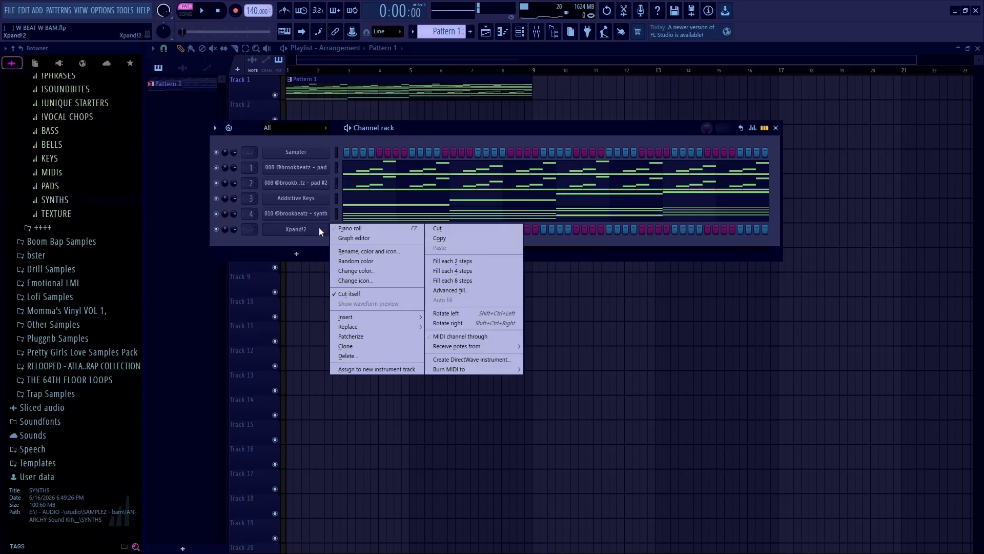
click(348, 228)
click(204, 318)
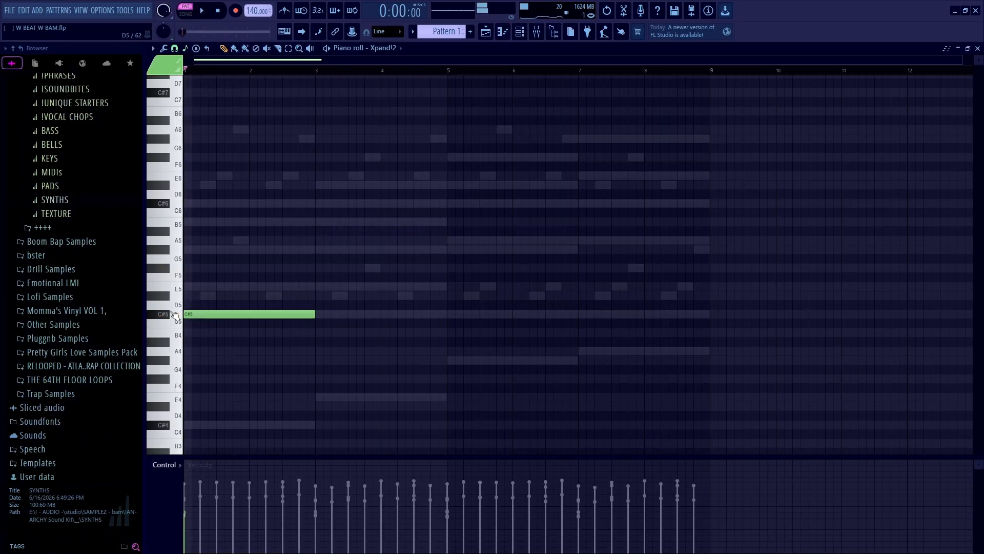
Raise the two-bar note at bar 1 of the Xpand!2 piano roll to C#7 and delete it
drag(194, 294, 192, 92)
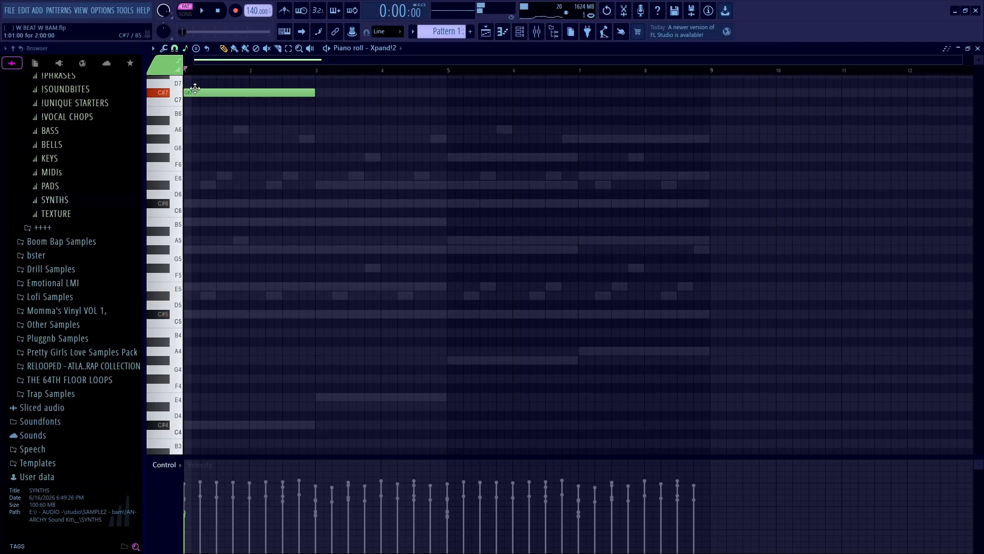
scroll(262, 186, up, 4)
right_click(260, 205)
Copy the seventh-chord notes from the synth channel into the Xpand!2 channel's piano roll
key(F7)
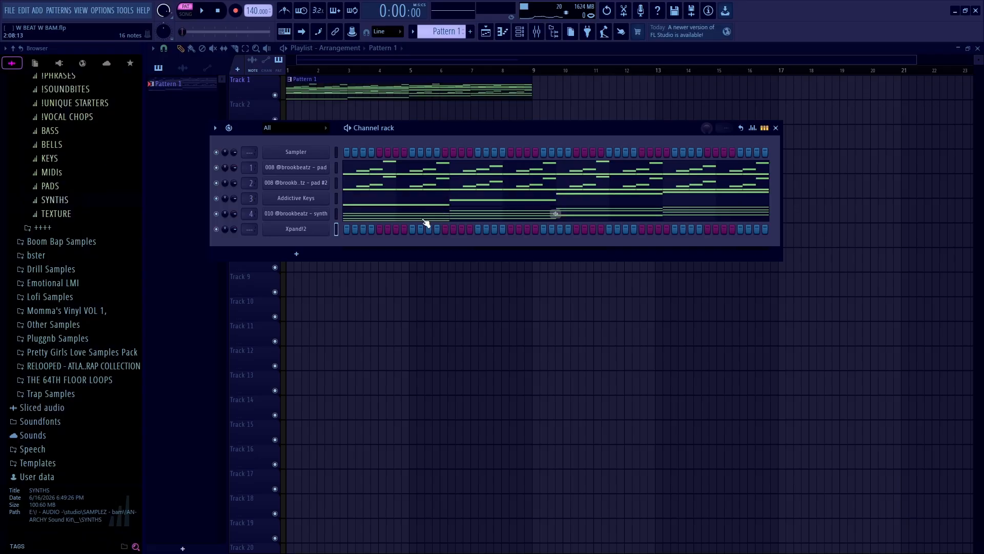
click(425, 220)
key(F7)
right_click(313, 229)
click(349, 229)
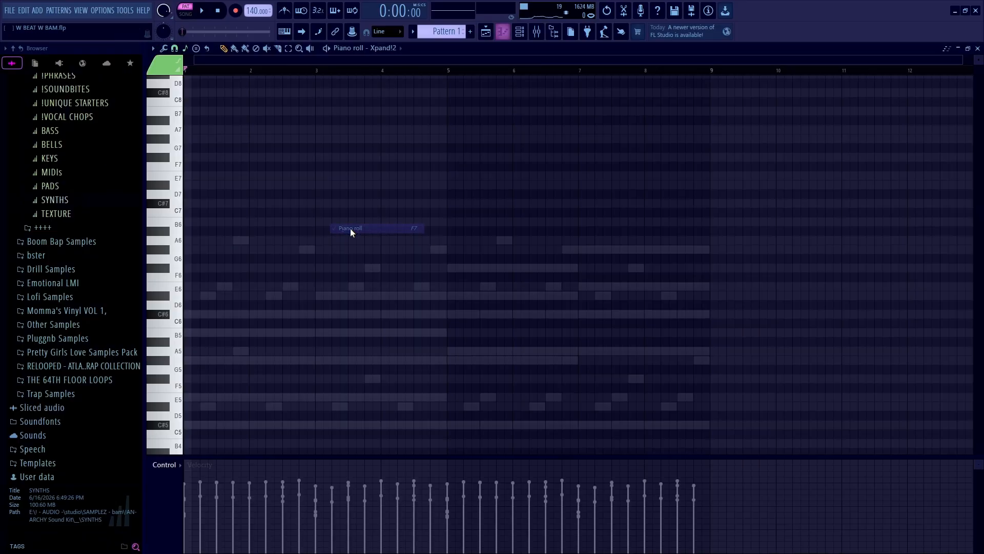
key(ctrl+v)
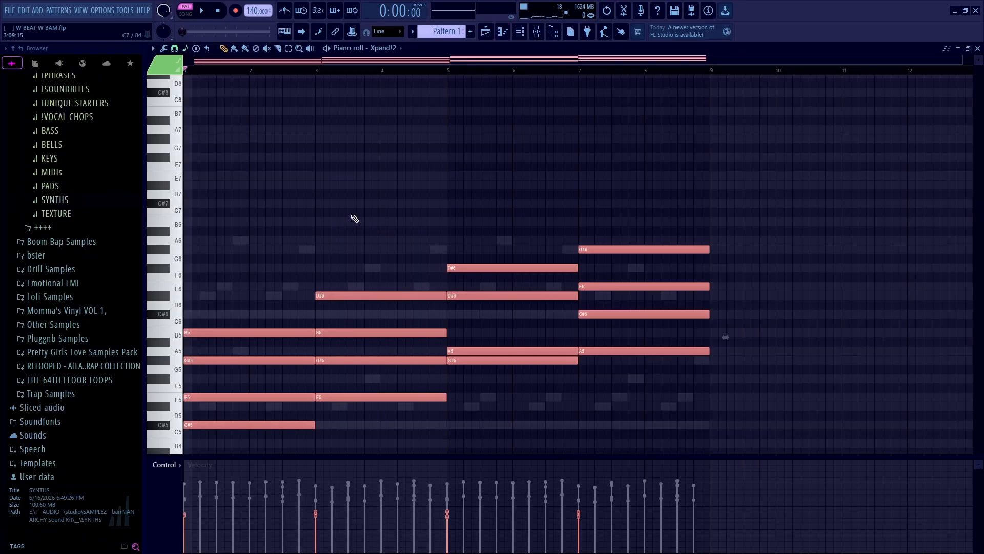
Delete the lower notes of every pasted chord, keeping only the top notes B5, D#6, F#6 and G#6
scroll(319, 222, up, 1)
scroll(291, 266, down, 2)
right_click(258, 332)
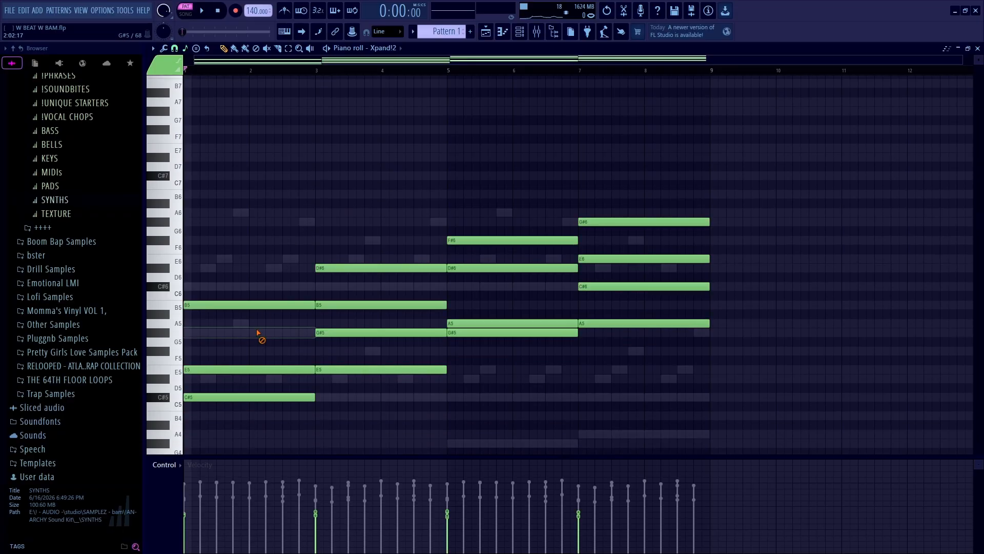
right_click(271, 369)
right_click(297, 397)
right_click(334, 369)
right_click(357, 332)
right_click(378, 305)
right_click(492, 323)
right_click(513, 332)
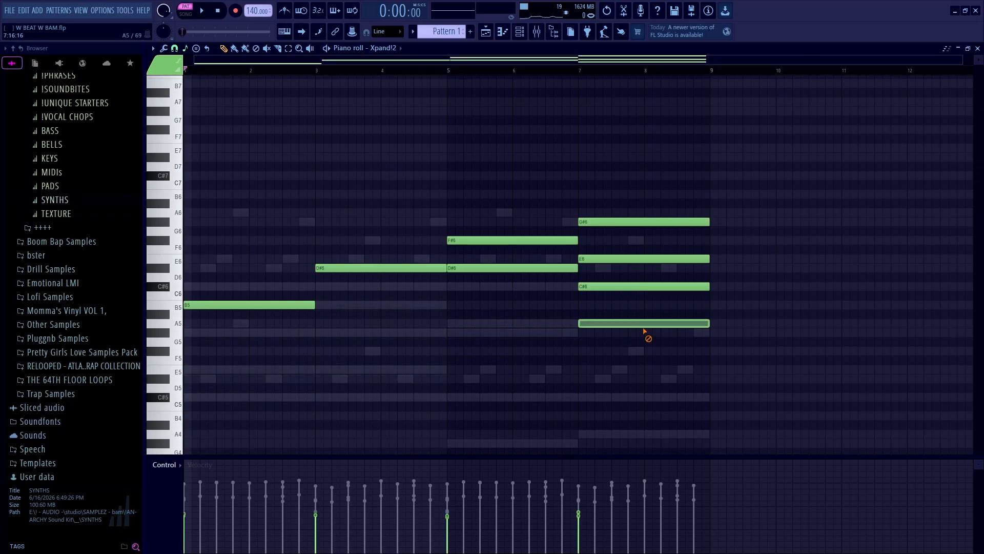
right_click(641, 323)
right_click(635, 286)
right_click(556, 268)
right_click(630, 258)
Move all four remaining notes up together so the line runs D#6, F#6, A6, B6
key(ctrl+a)
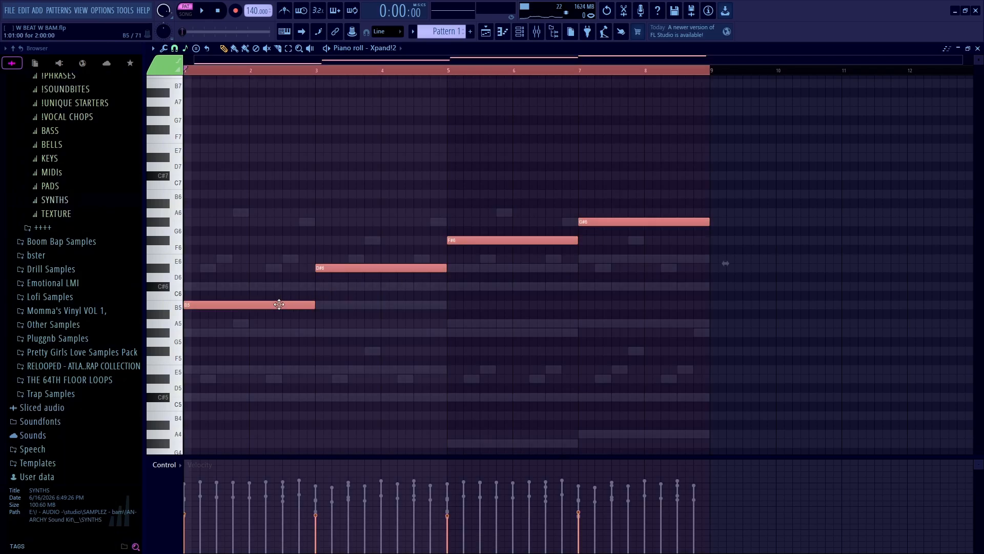
click(274, 309)
right_click(340, 308)
key(ctrl+a)
drag(289, 304, 267, 262)
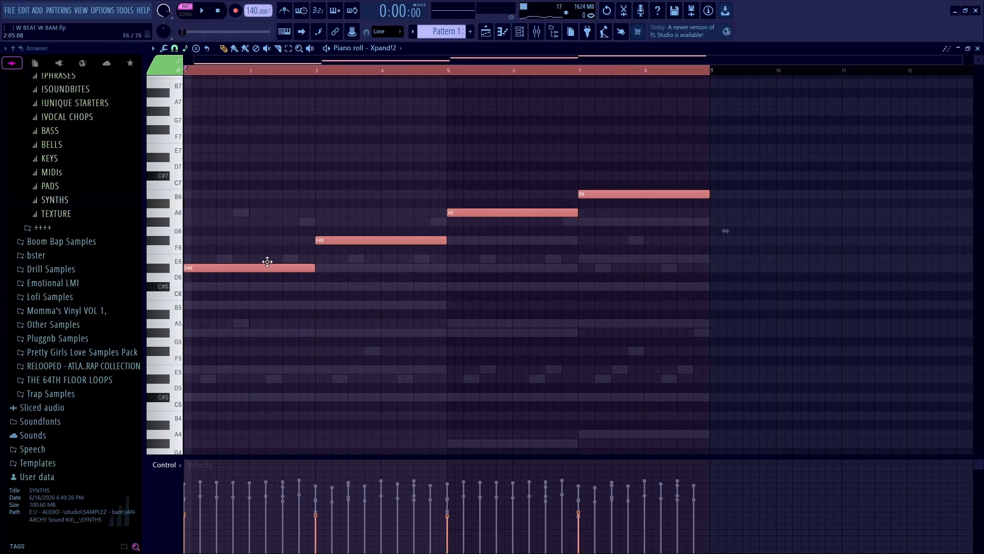
ctrl+click(416, 339)
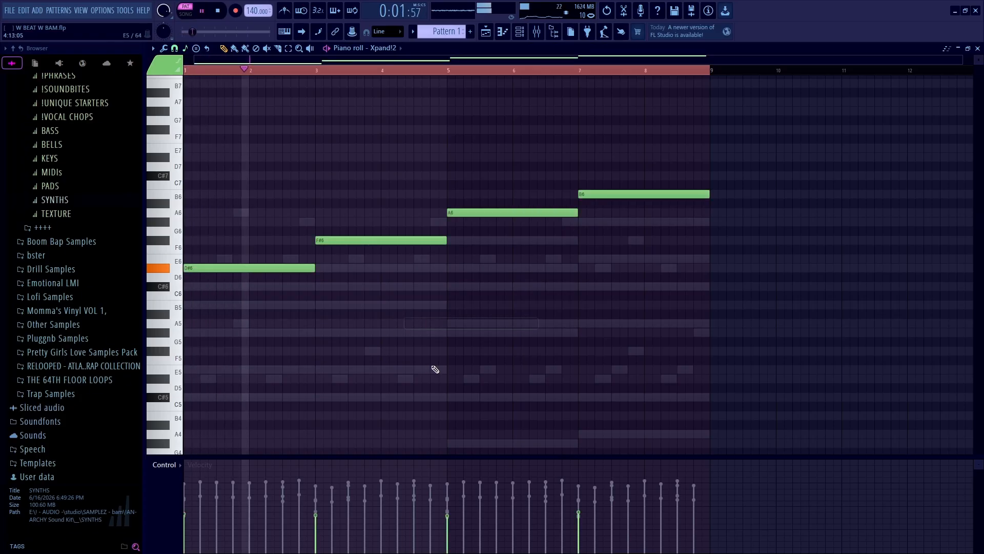
Play the pattern to hear the raised strings line against the other layers, sounding out lower pitches around A5 and B5
scroll(376, 318, up, 3)
scroll(392, 314, down, 3)
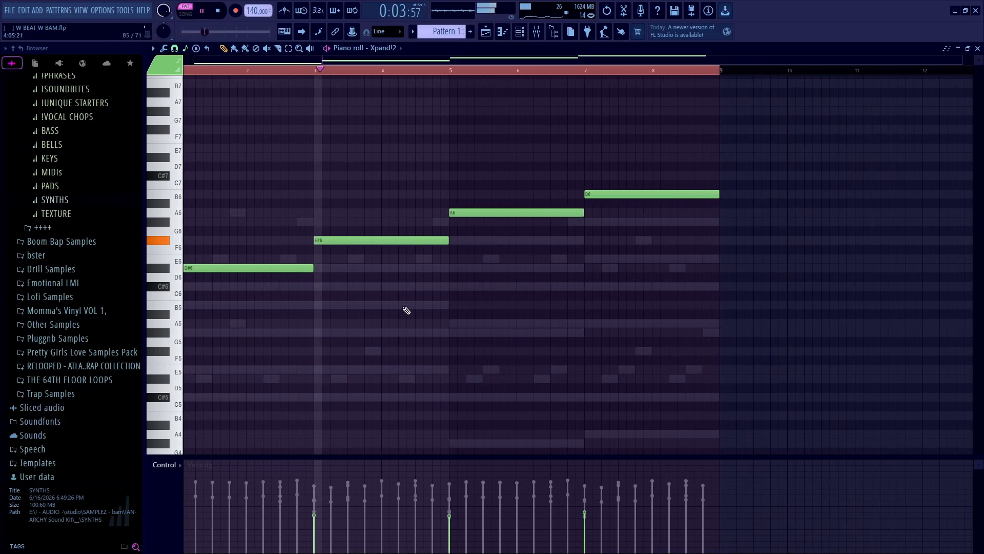
click(487, 323)
right_click(507, 325)
click(469, 324)
right_click(475, 325)
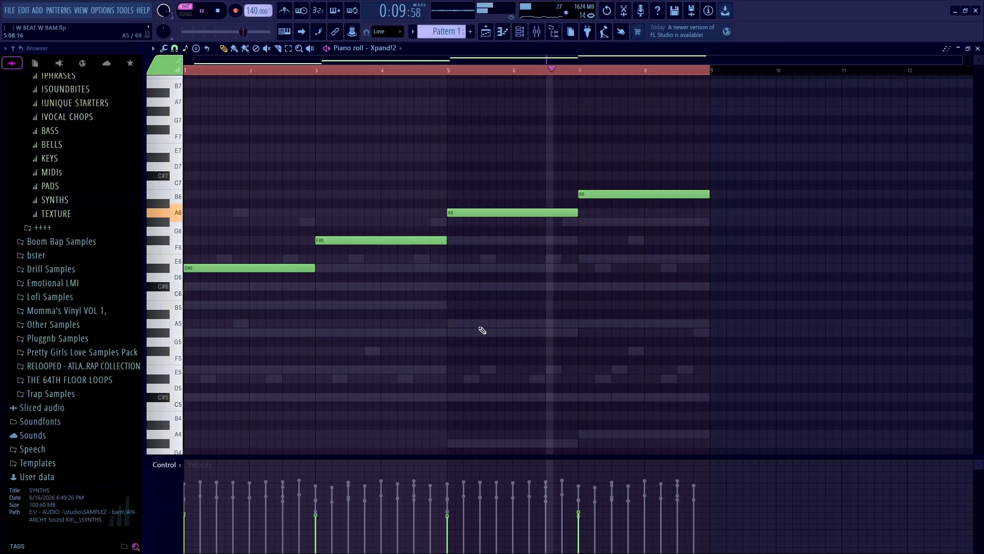
click(550, 303)
right_click(551, 304)
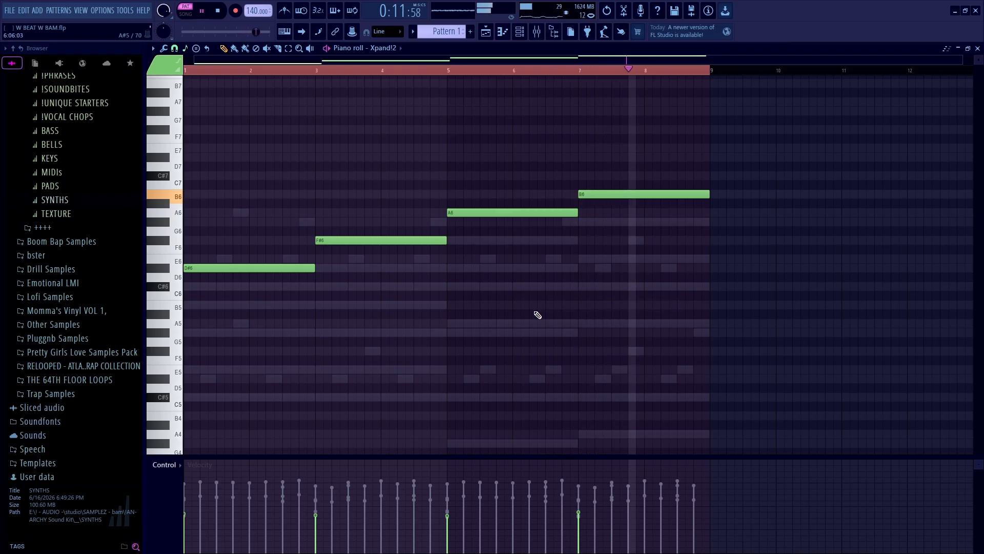
click(471, 305)
right_click(476, 306)
key(space)
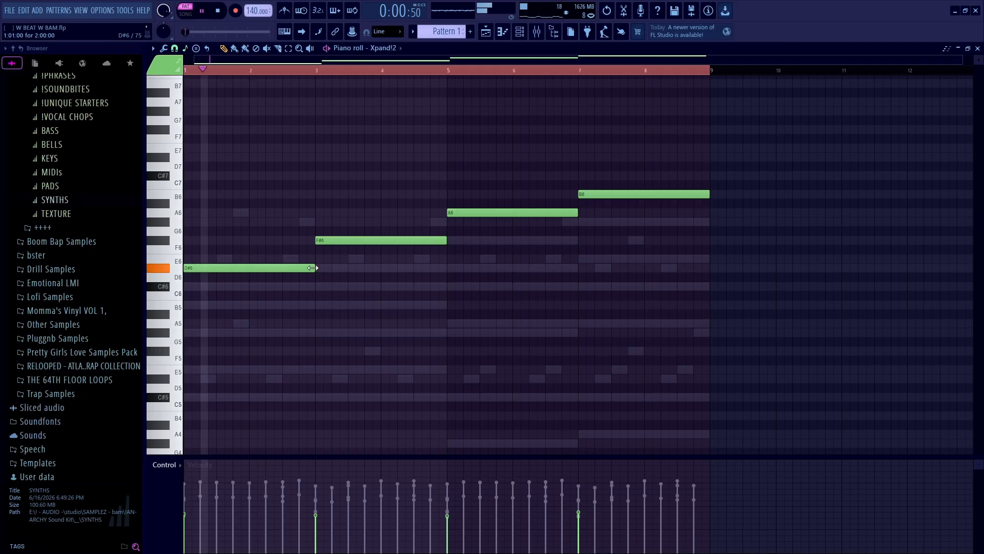
Shorten the opening D#6 note to about one and a quarter bars and fill up to bar 3 with an E6 note
key(space)
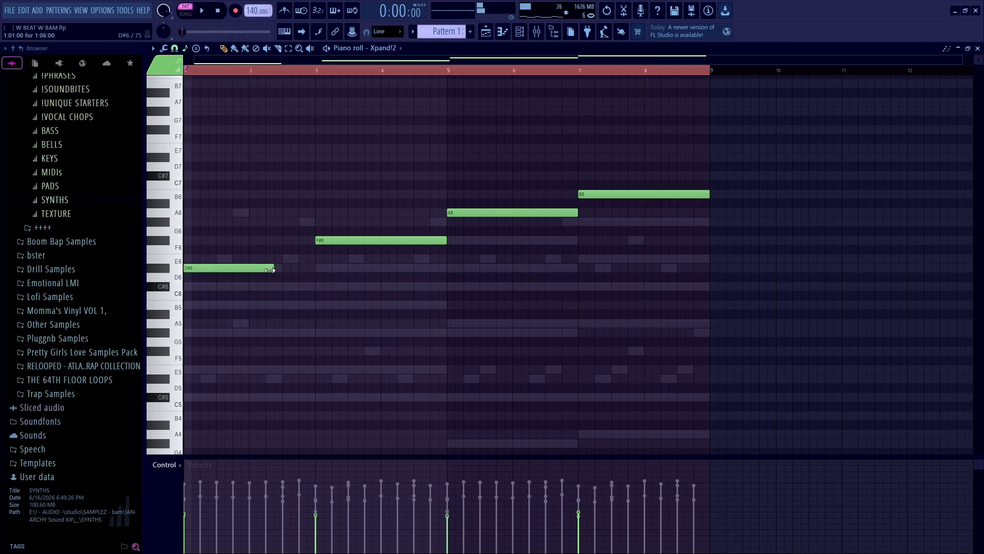
click(268, 258)
right_click(318, 259)
key(space)
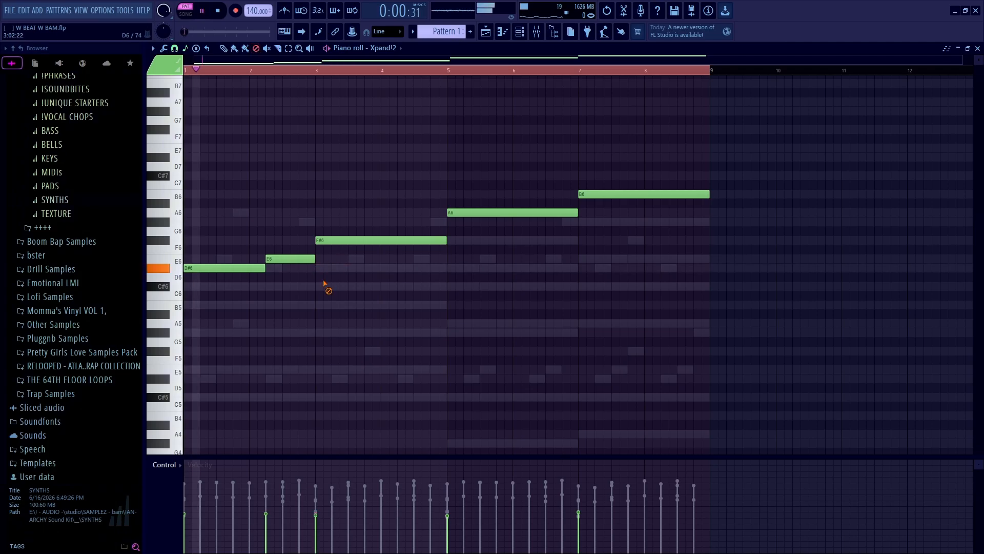
End the F#6 note at bar 4 and fill bar 4 with a half-bar D#6, then one-beat E6 and G#6 notes
scroll(292, 249, up, 2)
scroll(298, 244, down, 5)
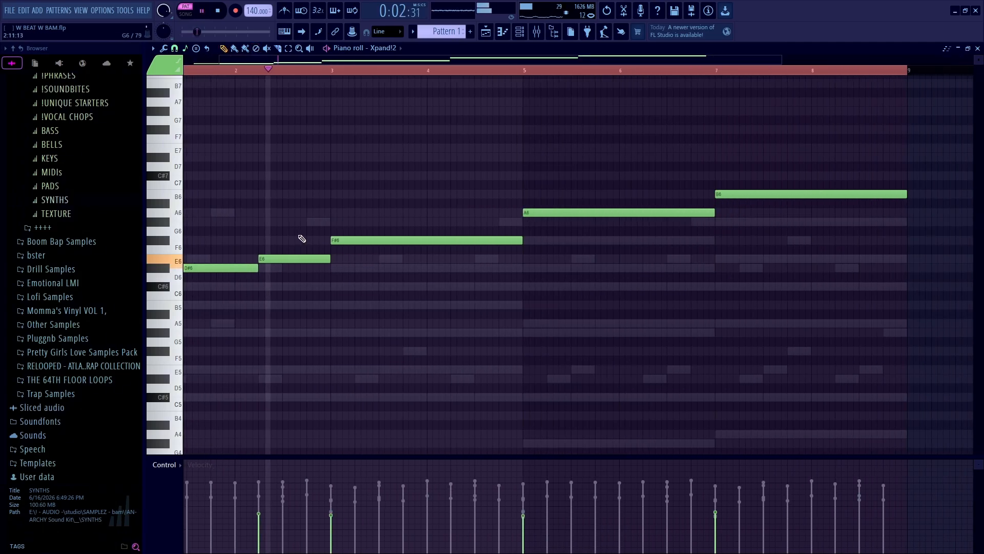
scroll(372, 249, up, 4)
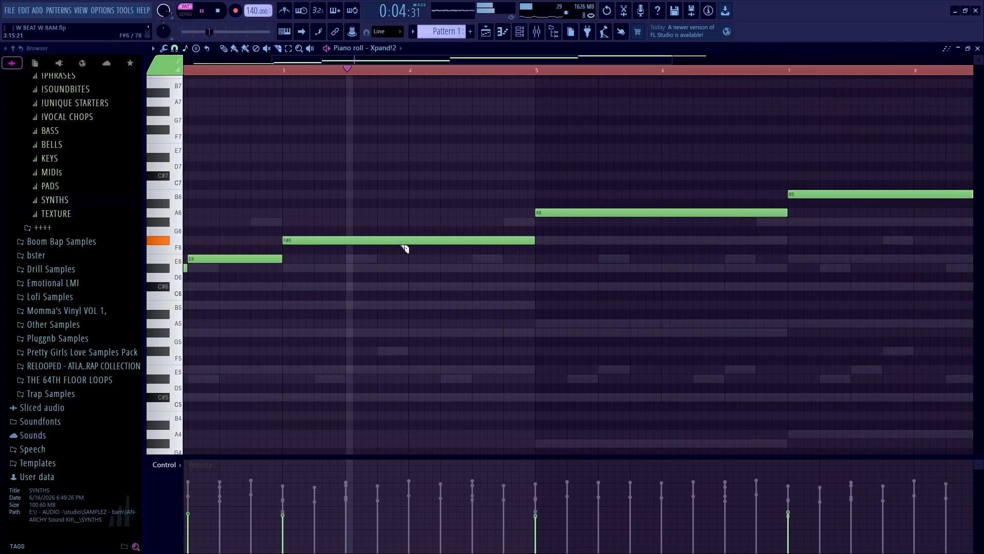
drag(408, 237, 520, 222)
key(space)
scroll(523, 246, down, 3)
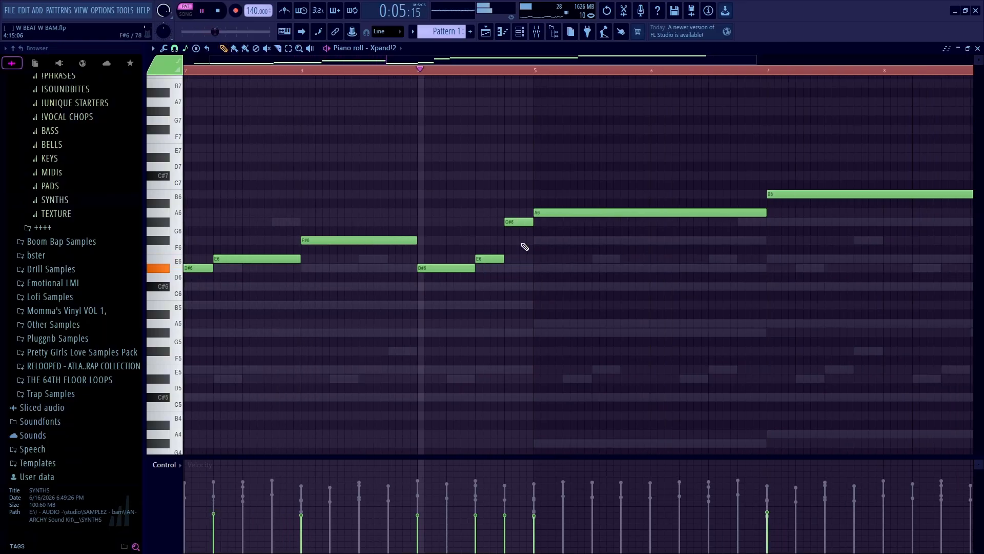
Split the B6 note at bar 8, lower its second half to A6, and drop the last beat to G#6
scroll(481, 256, up, 4)
scroll(513, 241, down, 5)
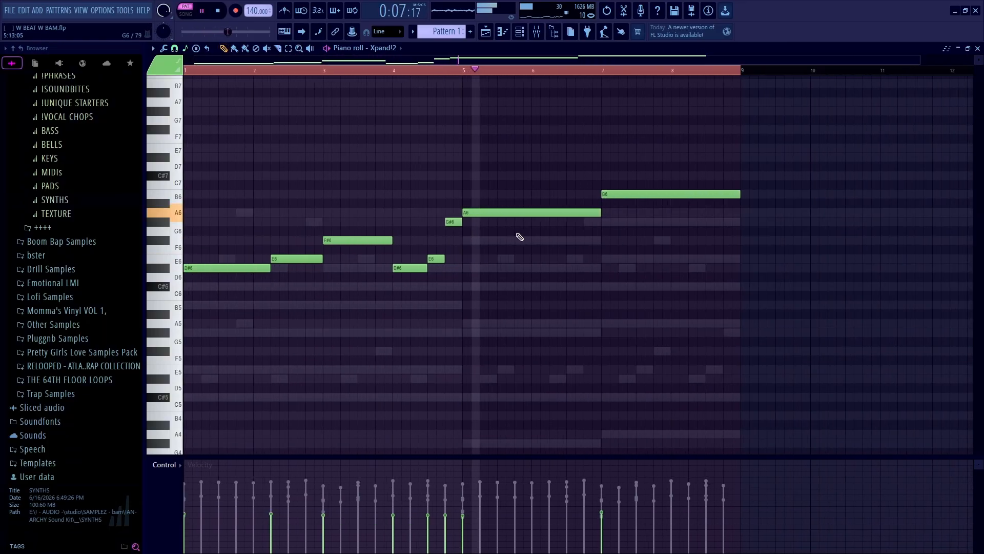
scroll(524, 238, up, 1)
scroll(525, 238, up, 2)
scroll(580, 231, down, 3)
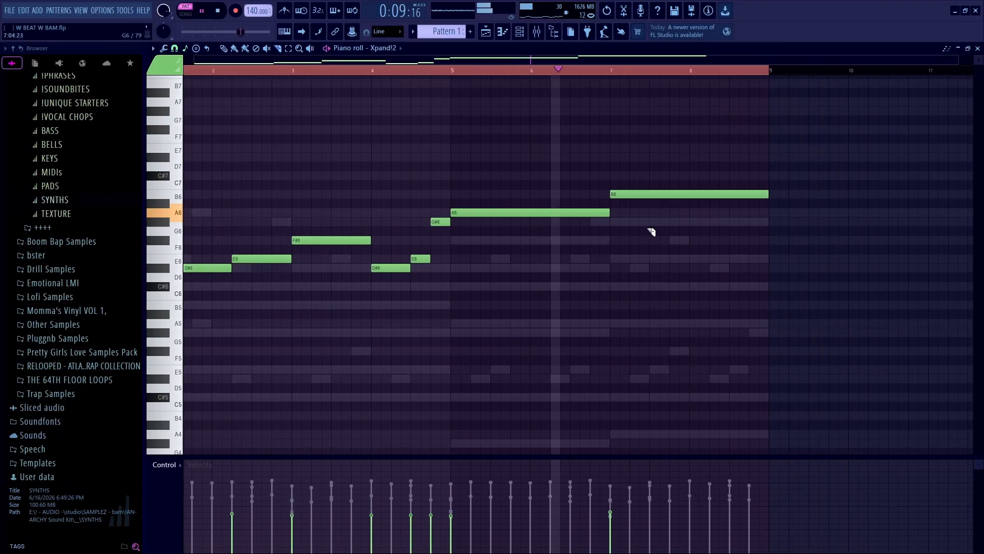
scroll(655, 222, up, 3)
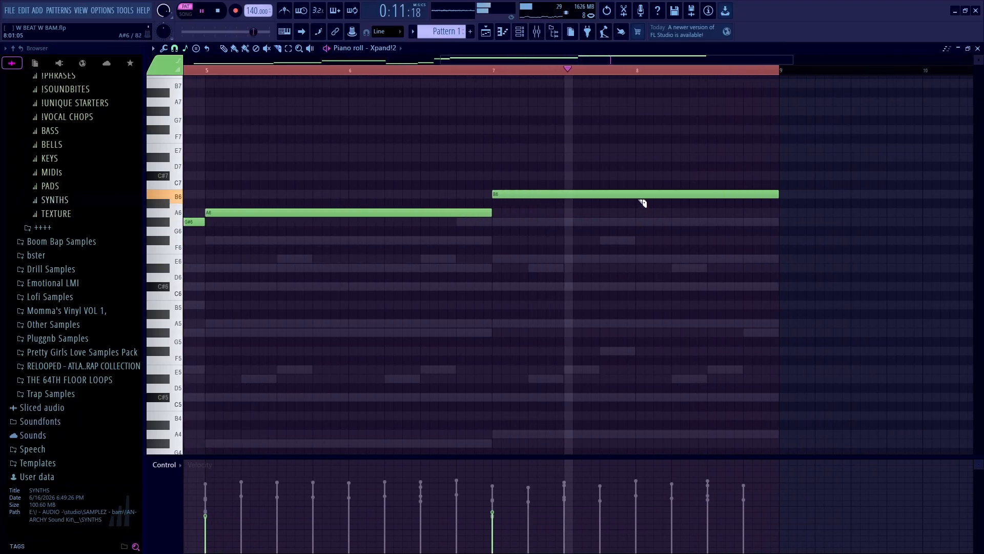
key(space)
click(642, 199)
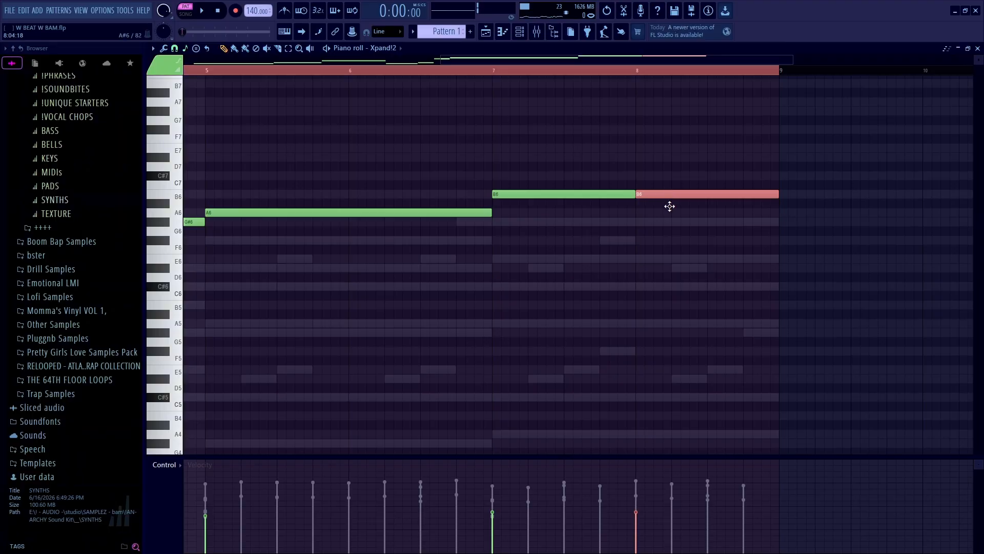
drag(670, 206, 669, 214)
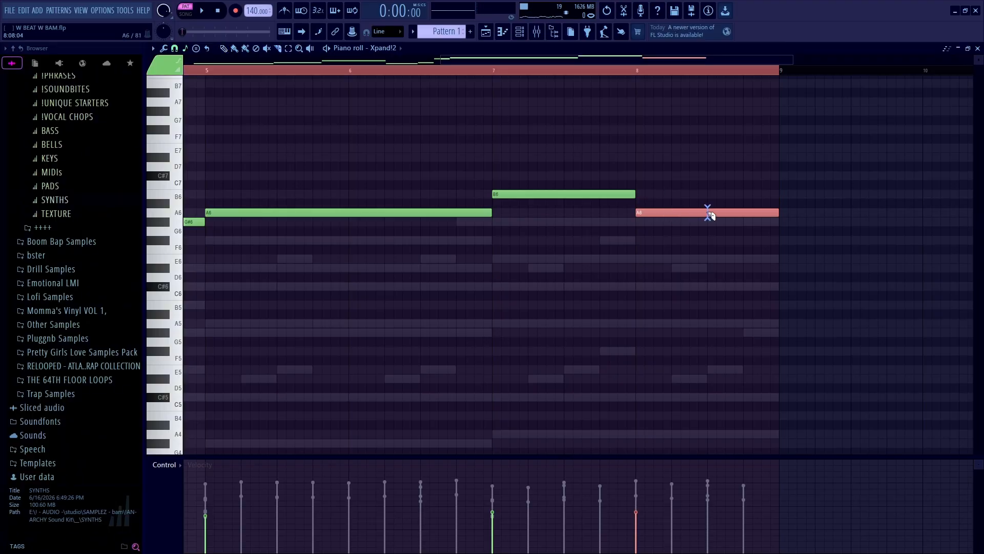
click(749, 212)
drag(759, 212, 759, 222)
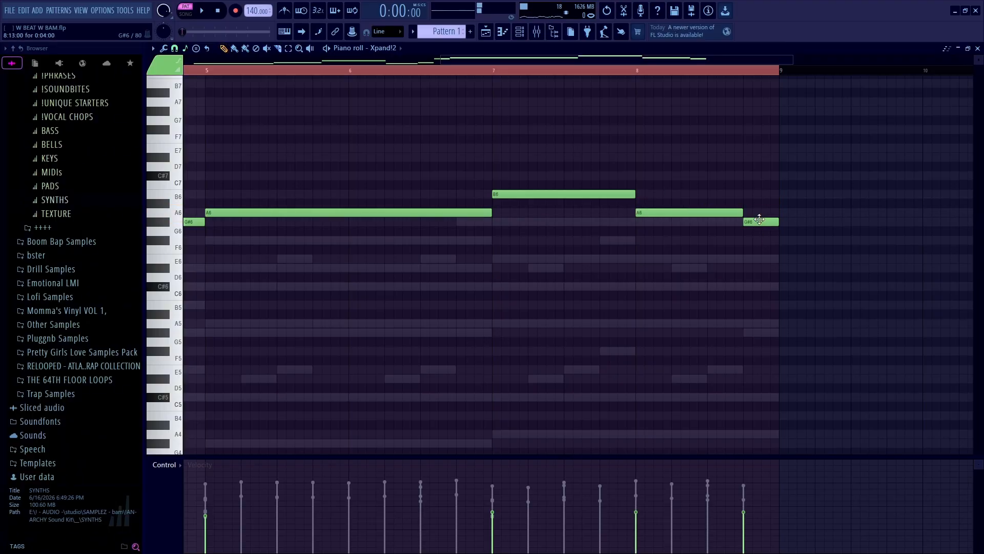
Rearrange bar 8 so a three-beat G#6 comes before a one-beat A6, and play the pattern to check it
key(space)
scroll(703, 180, down, 3)
drag(703, 212, 736, 214)
scroll(690, 189, down, 2)
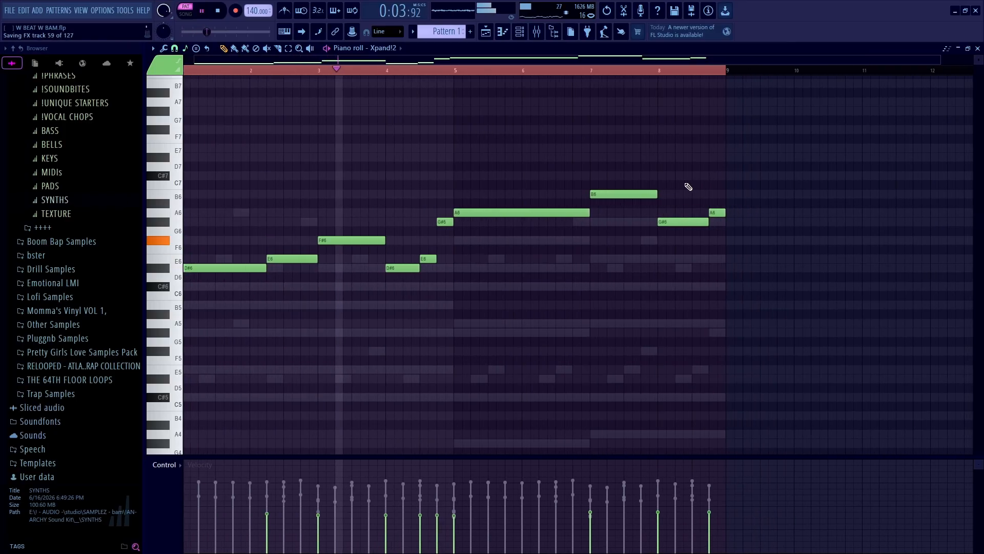
scroll(714, 212, up, 2)
scroll(661, 207, down, 3)
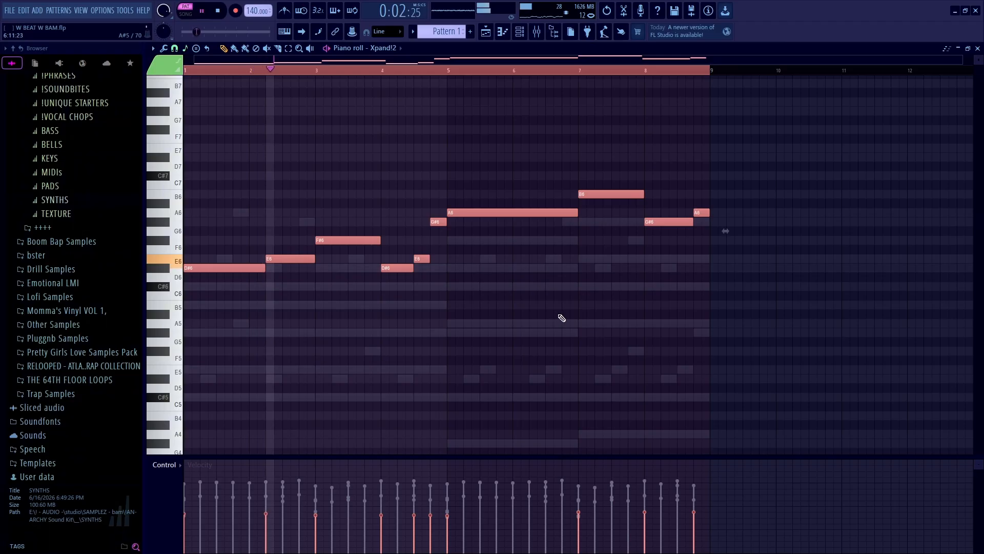
Delete the closing A6 note, extend G#6 to the end of bar 8, and stop playback after listening
click(568, 305)
right_click(572, 304)
scroll(702, 241, up, 3)
right_click(697, 212)
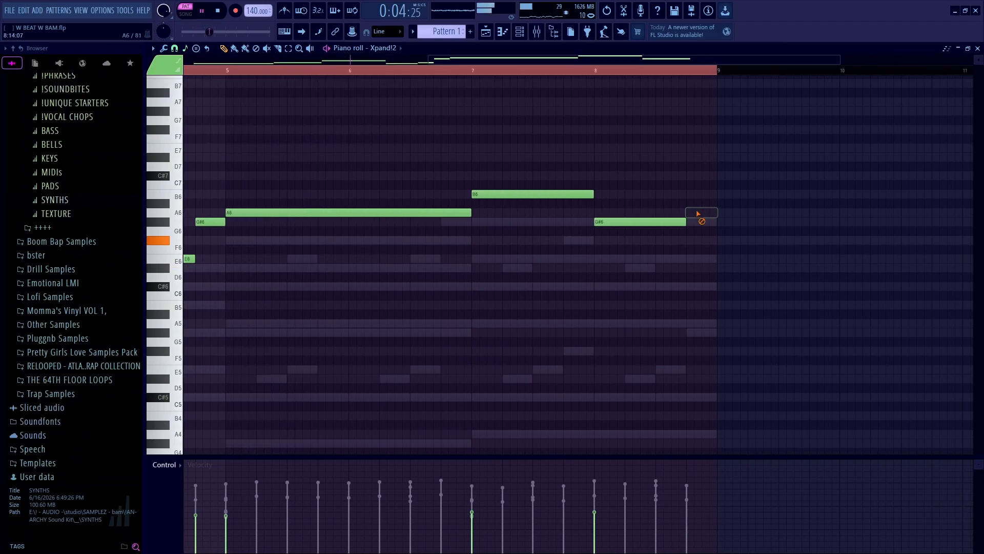
scroll(637, 171, down, 3)
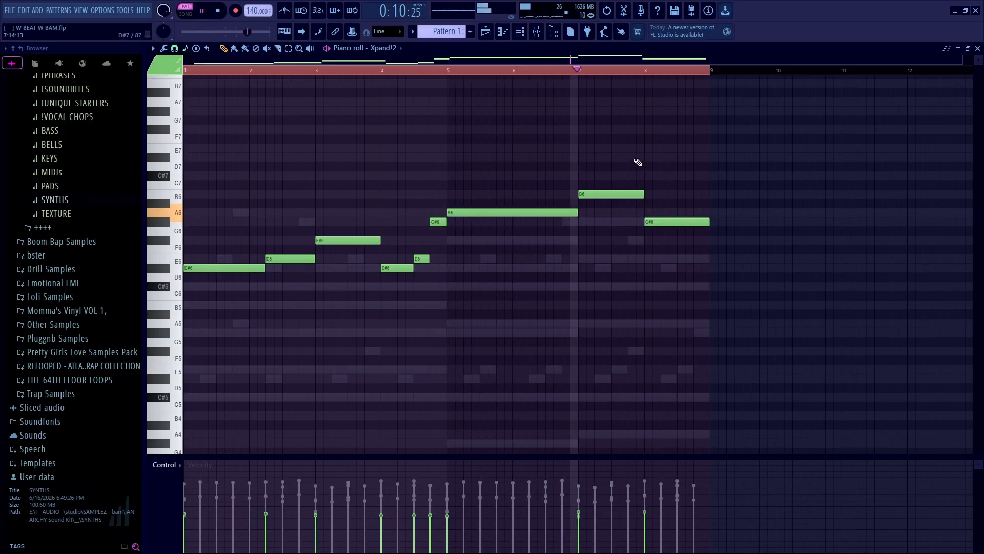
key(space)
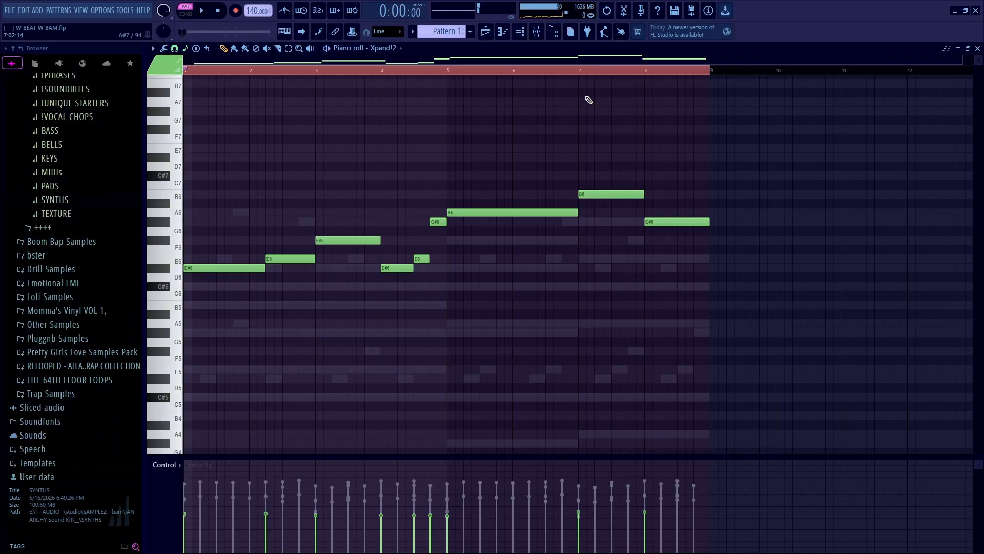
Route the Xpand!2 channel to mixer track 5 and set its channel volume to 72% while the pattern plays
key(Escape)
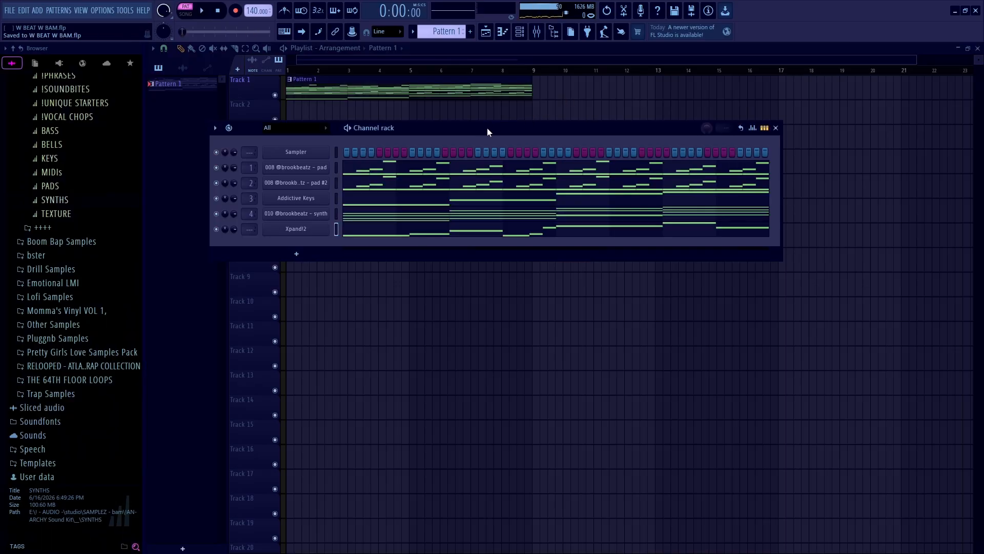
key(F9)
key(space)
key(F6)
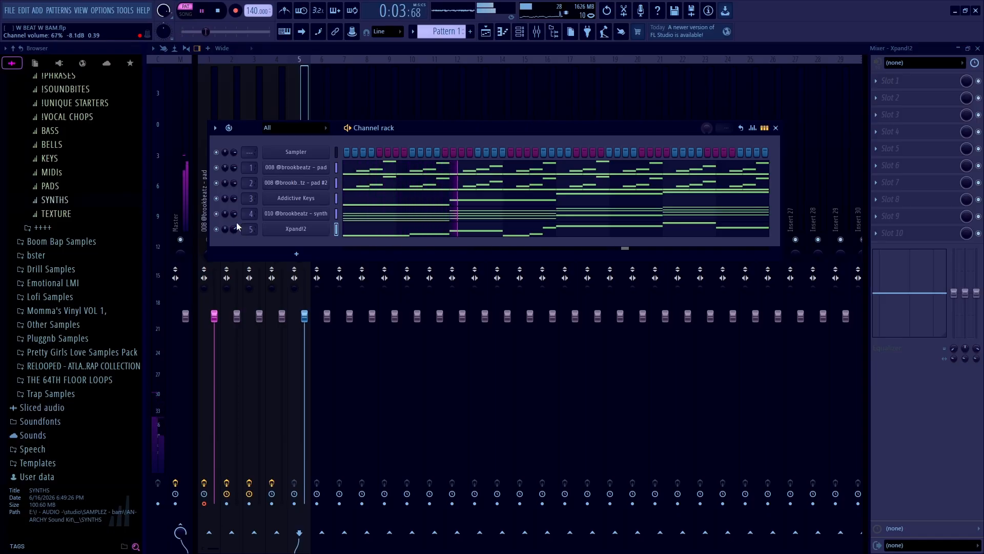
drag(236, 223, 235, 176)
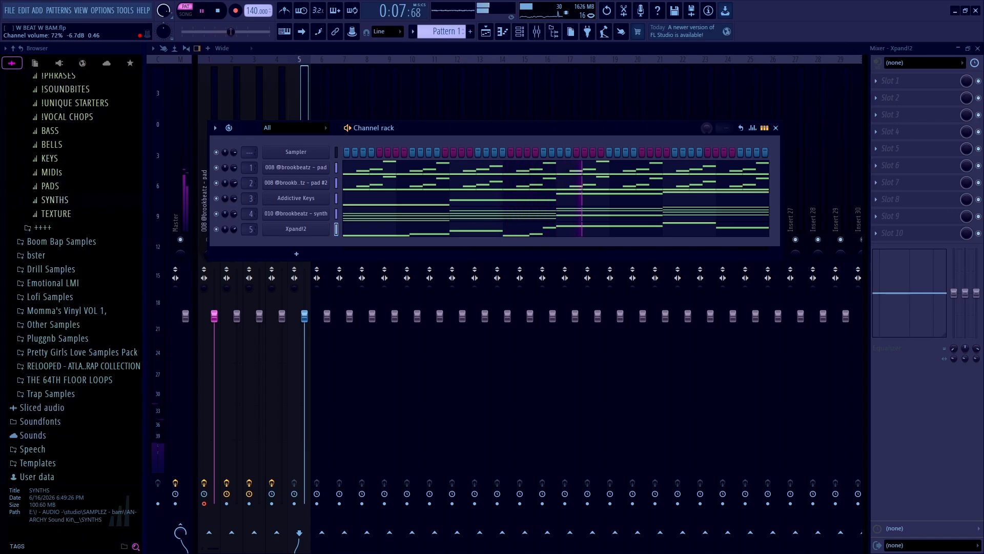
key(F6)
Load Fruity Parametric EQ into slot 1 of the Xpand!2 mixer track and stop playback
click(893, 81)
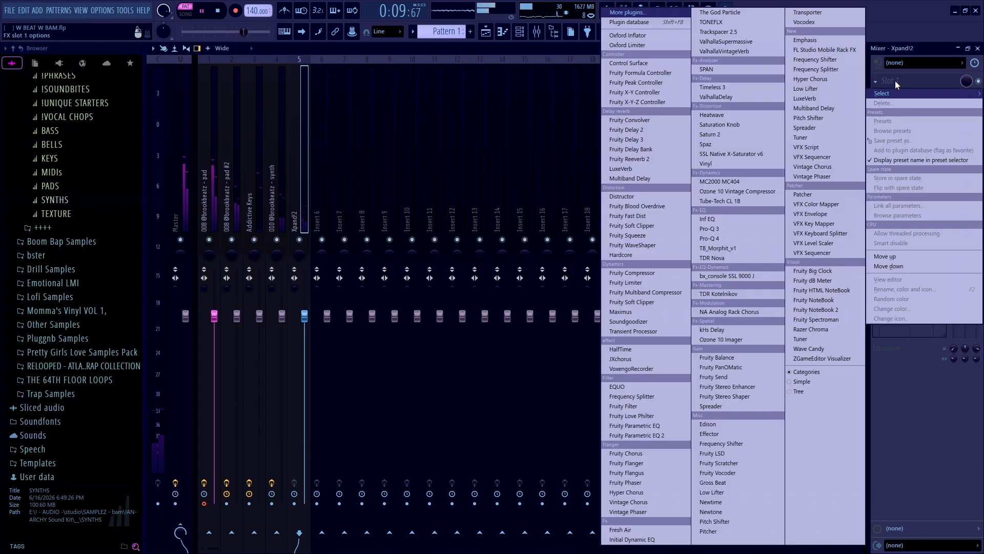
click(654, 426)
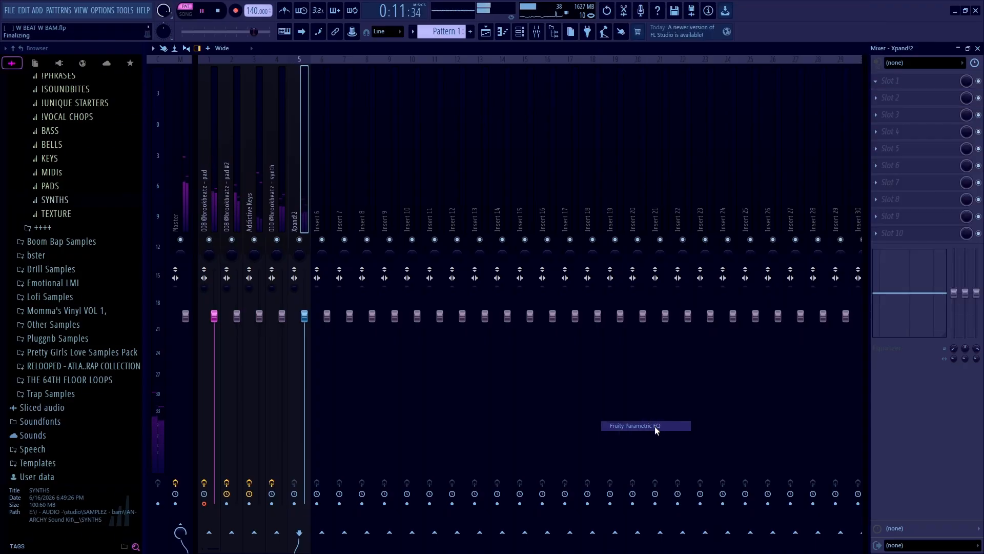
drag(262, 148, 296, 144)
key(space)
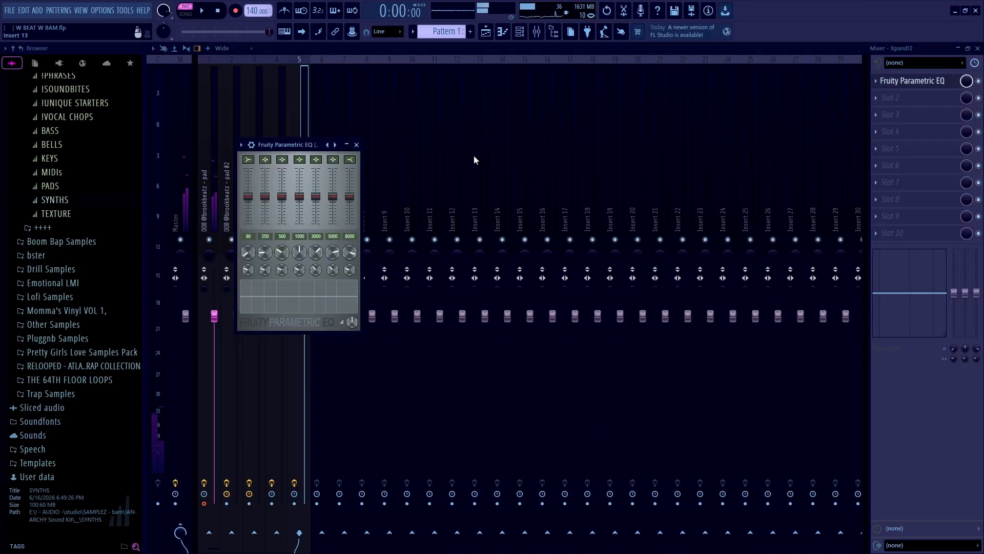
Replace Fruity Parametric EQ on the Xpand!2 mixer track with Fruity Parametric EQ 2 and start playback
key(Escape)
click(886, 95)
mouse_move(902, 105)
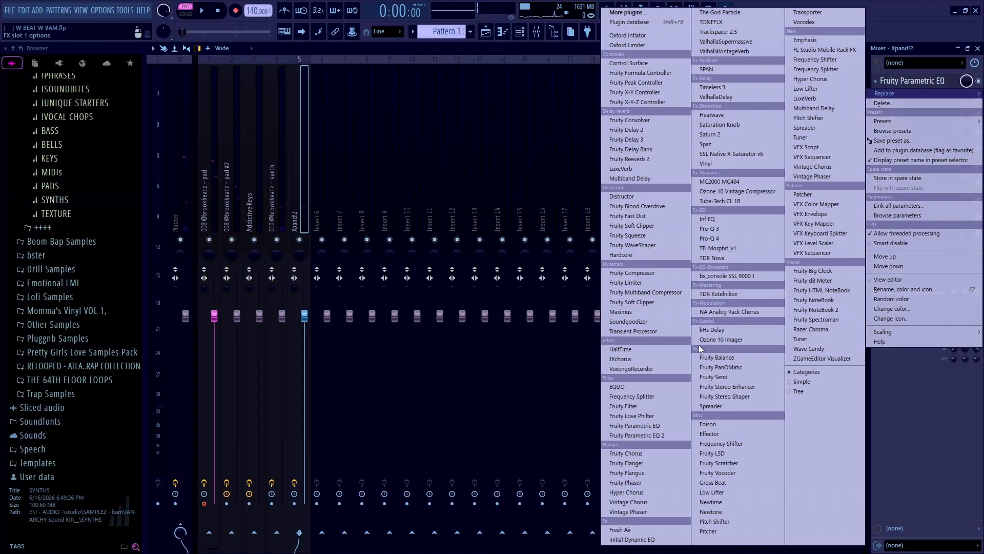
click(647, 435)
key(space)
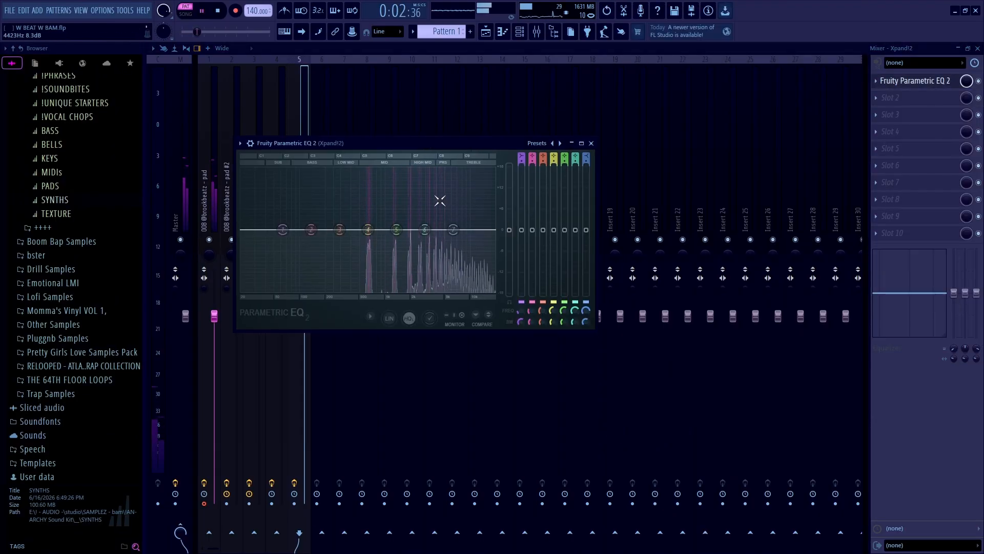
Cut band 6 in the high mids of the Xpand!2 equalizer and raise its main level slightly while listening
drag(422, 228, 419, 242)
click(591, 143)
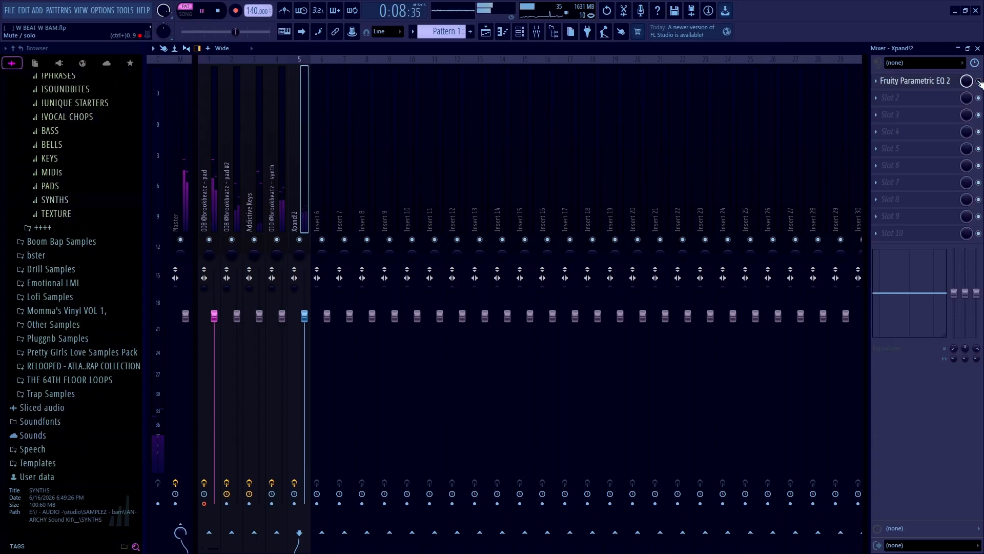
click(942, 81)
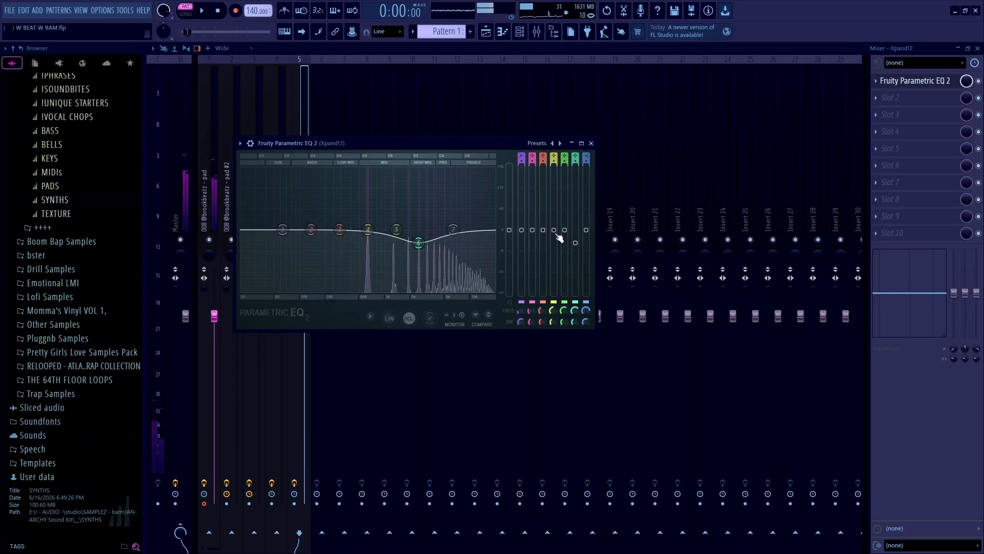
drag(510, 231, 510, 226)
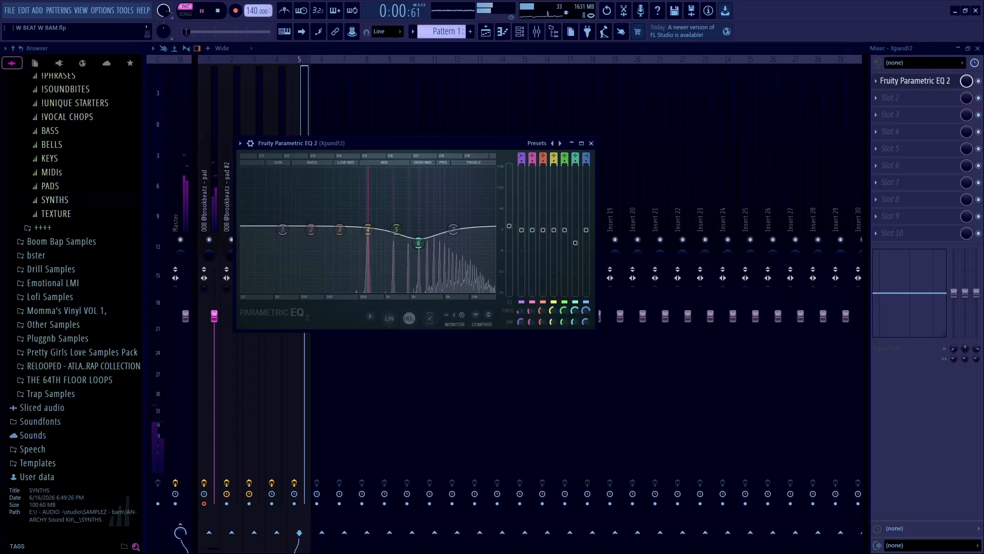
click(591, 143)
Return to the playlist and expand the sound kit's TEXTURE folder in the browser, with playback stopped
key(F9)
key(F6)
drag(469, 131, 478, 127)
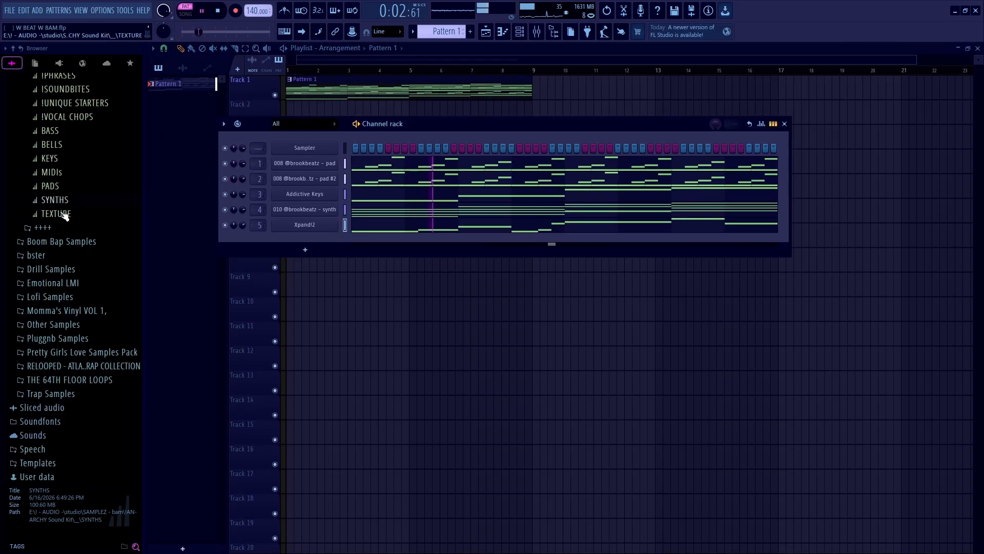
scroll(69, 220, up, 2)
key(F6)
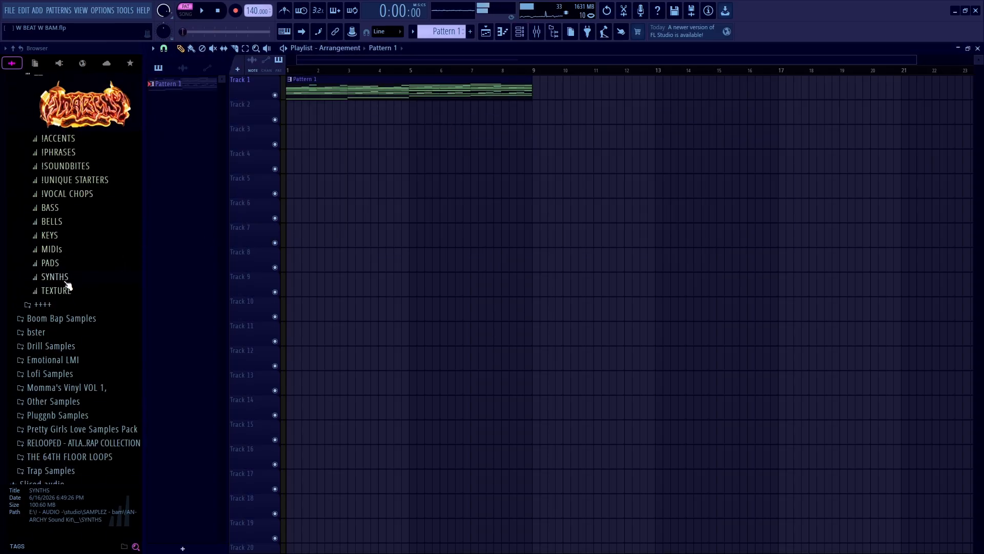
click(59, 289)
scroll(72, 294, down, 2)
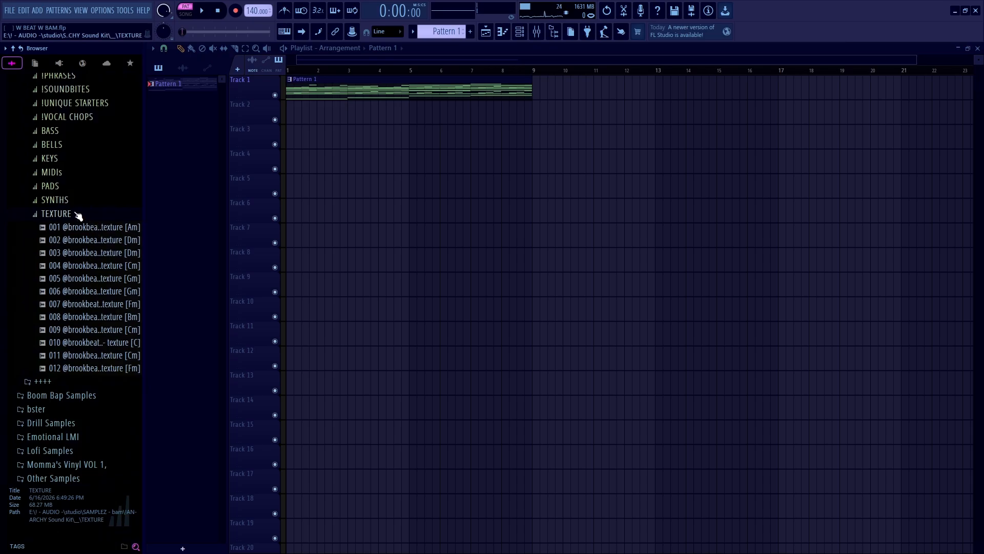
Audition texture samples 001 to 004 in the sound kit's TEXTURE folder
click(97, 250)
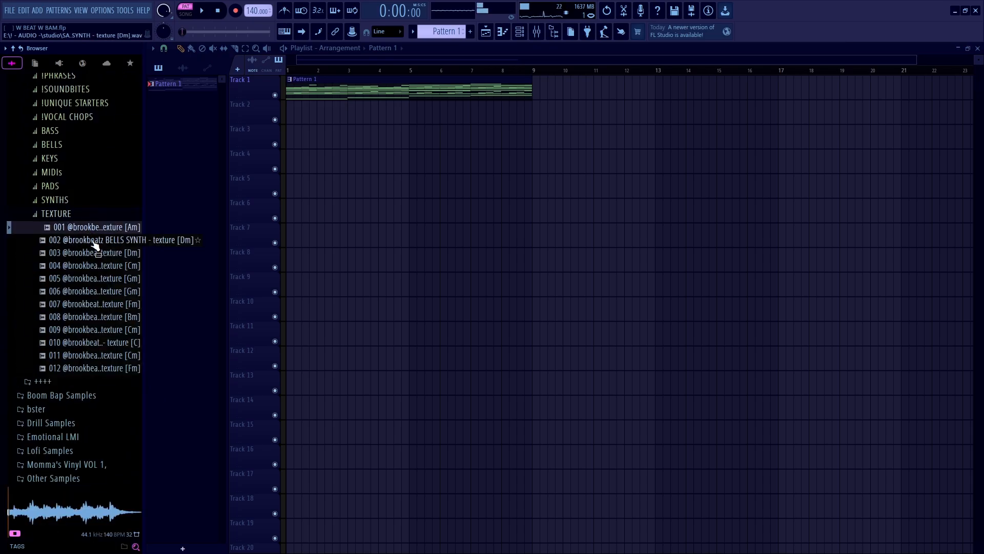
click(94, 242)
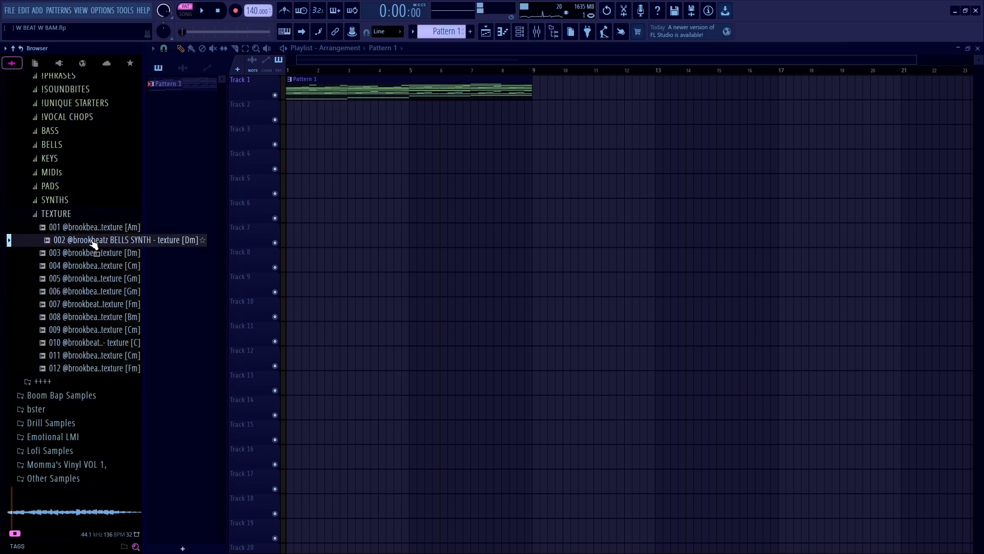
click(95, 254)
click(96, 267)
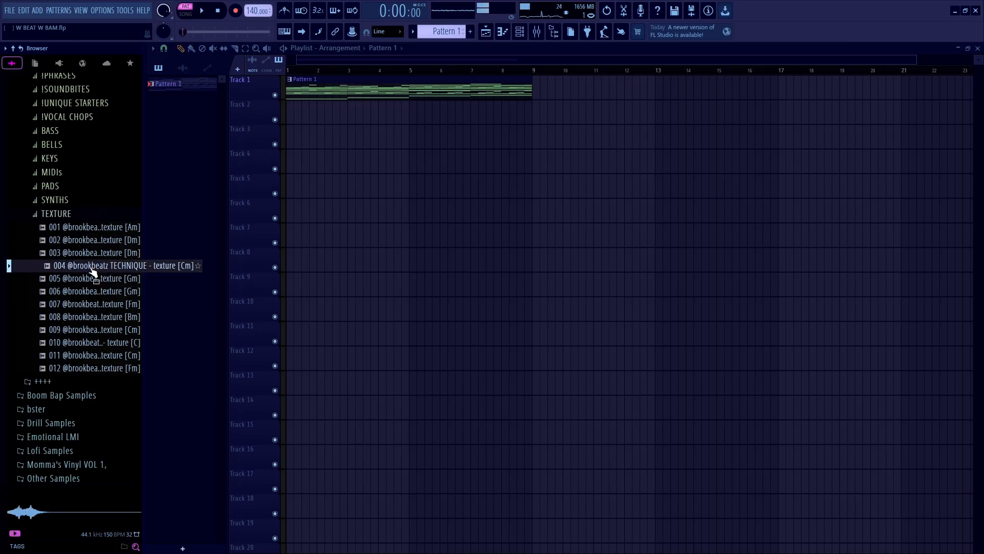
Place the 004 TECHNIQUE - texture [Cm] sample at bar 1 of Track 2 and play the arrangement in song mode
drag(92, 272, 352, 119)
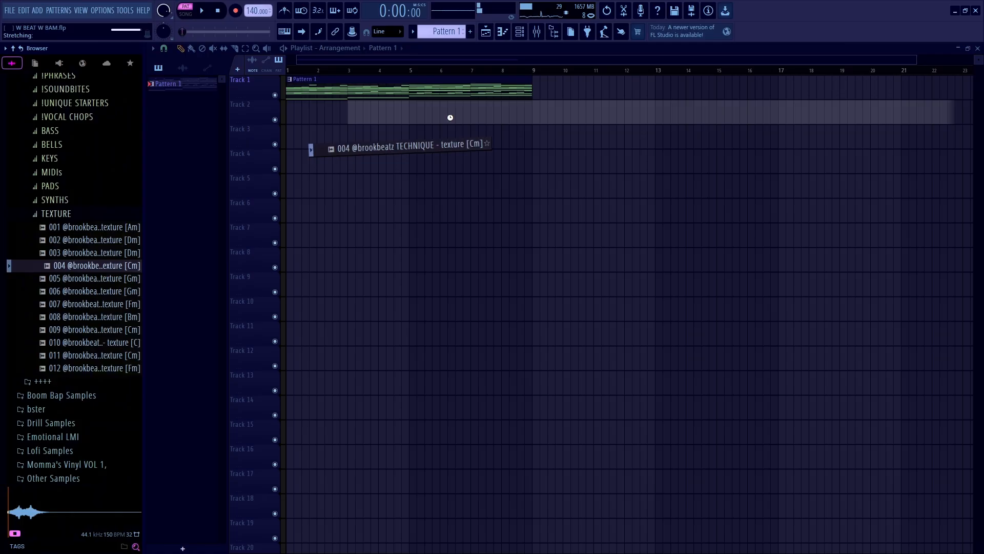
drag(471, 115, 300, 106)
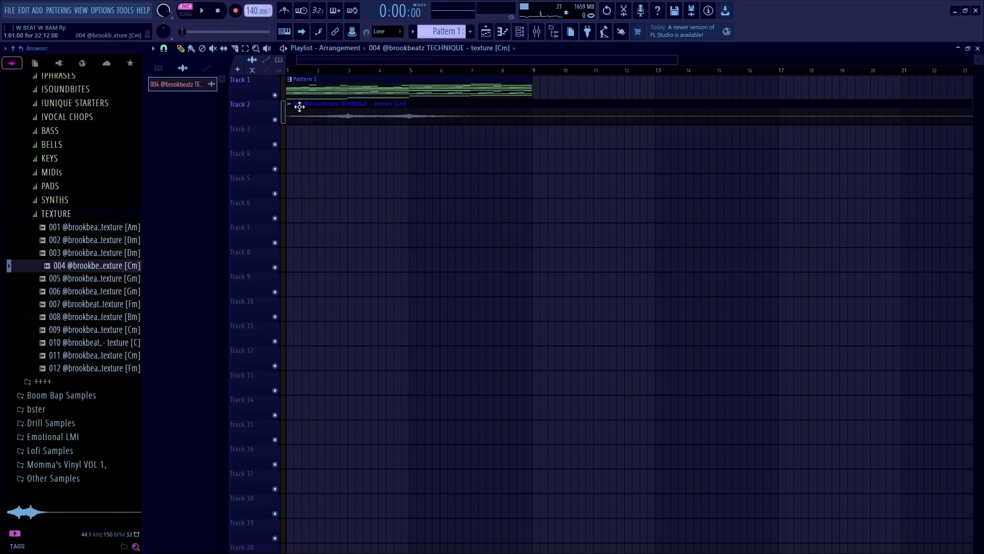
click(186, 14)
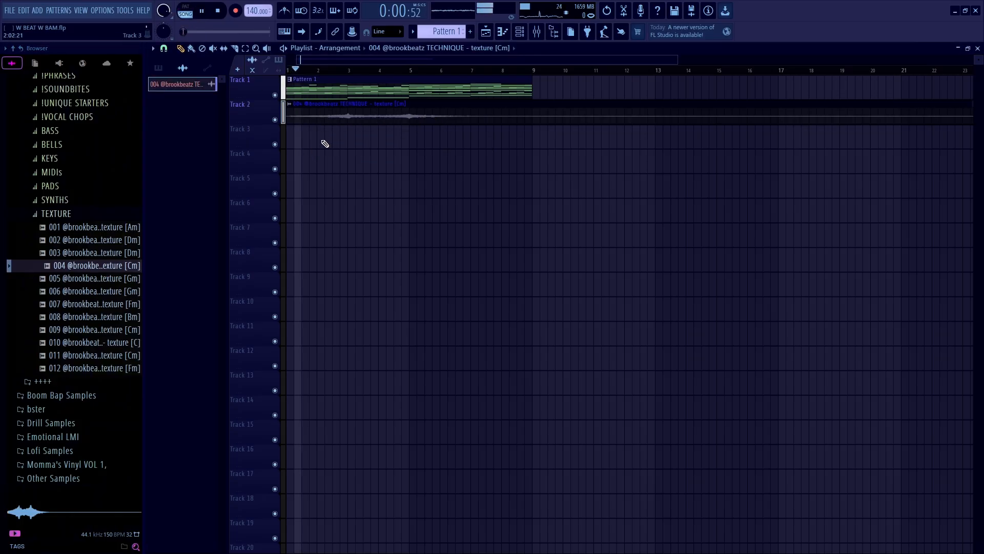
double_click(386, 117)
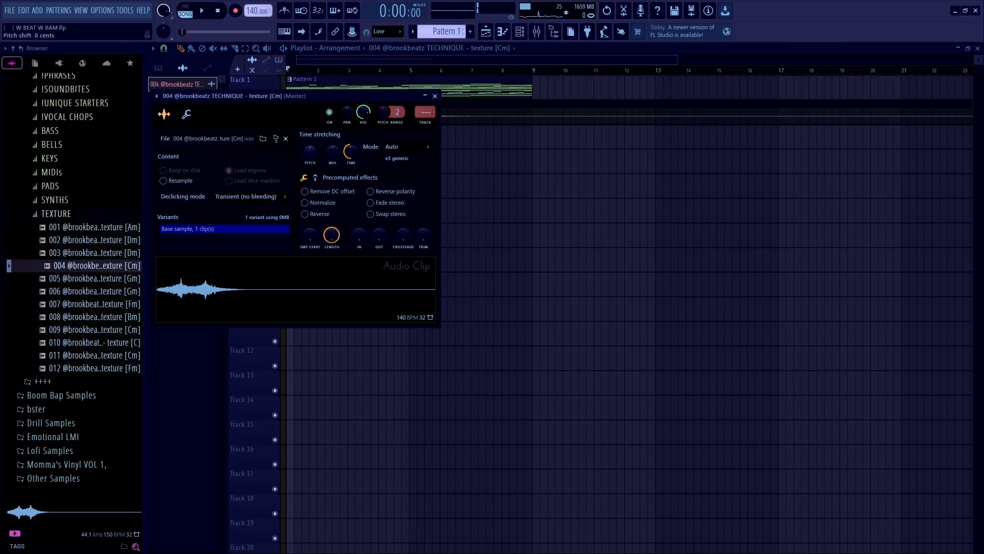
key(Escape)
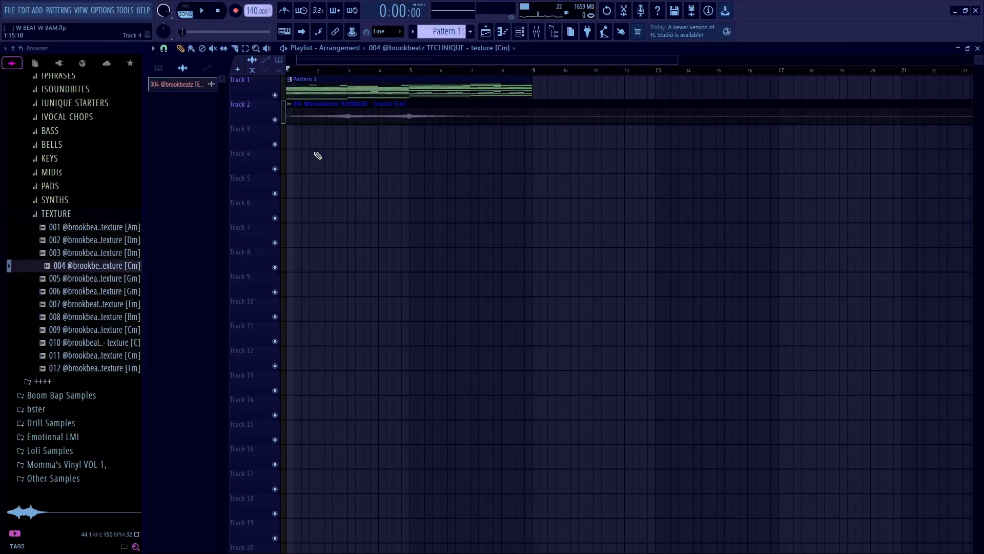
key(space)
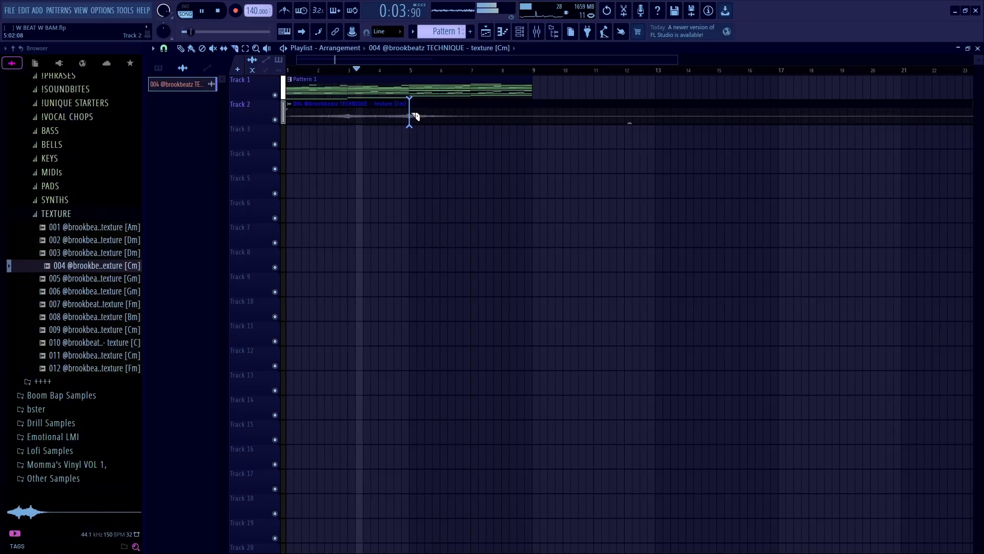
Trim the texture clip to four bars, place a copy at bar 5 on Track 2, and restart playback
key(t)
key(p)
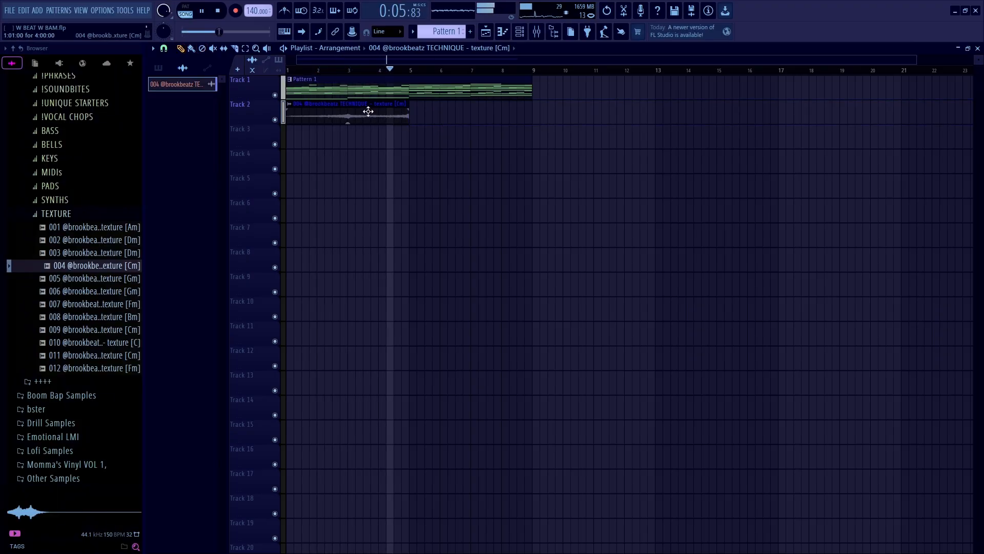
mouse_move(379, 110)
mouse_down()
mouse_move(525, 110)
mouse_move(492, 112)
mouse_up()
key(space)
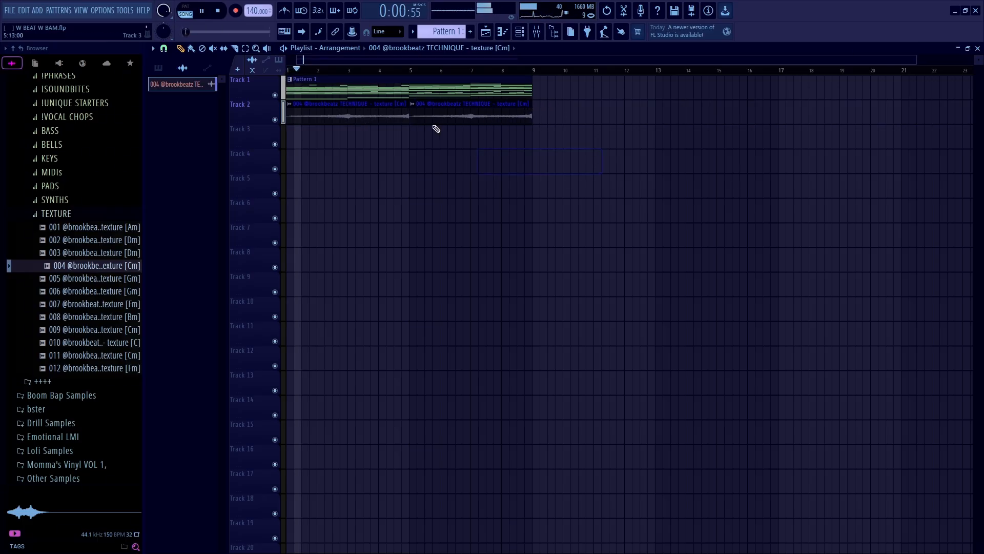
Set the texture clip's declicking mode to Generic (bleeding) and listen to the transition between the two clips
double_click(374, 110)
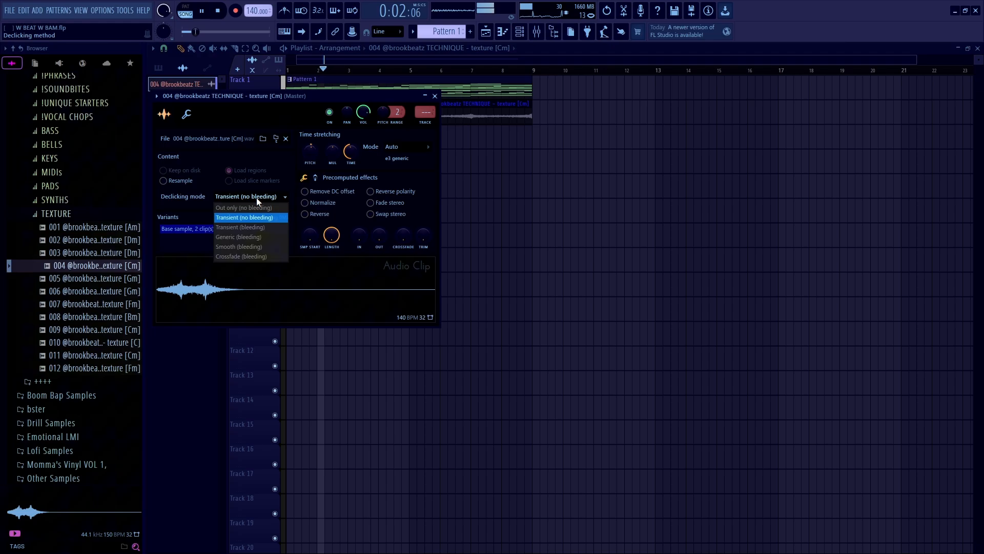
click(259, 236)
click(187, 115)
click(180, 239)
key(Escape)
scroll(391, 114, up, 2)
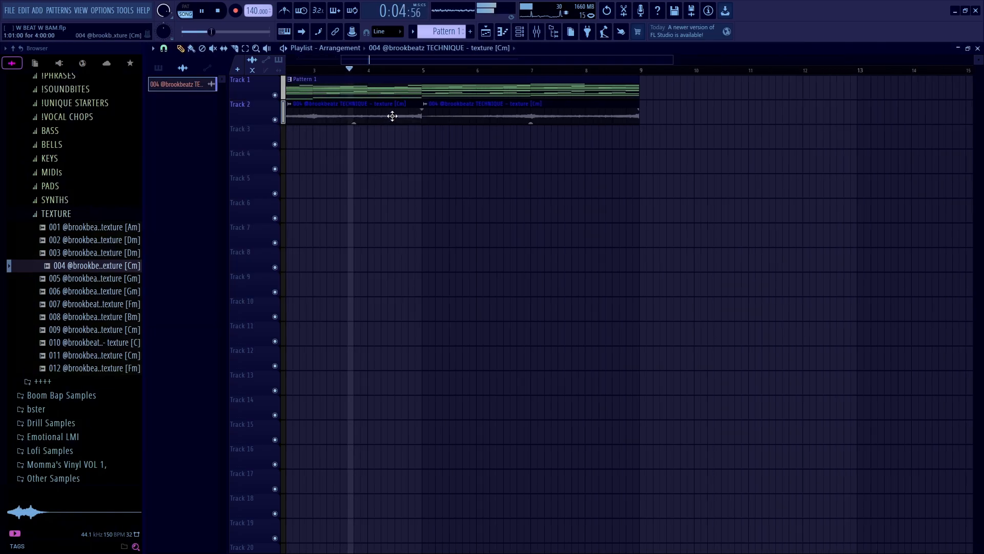
scroll(403, 117, down, 2)
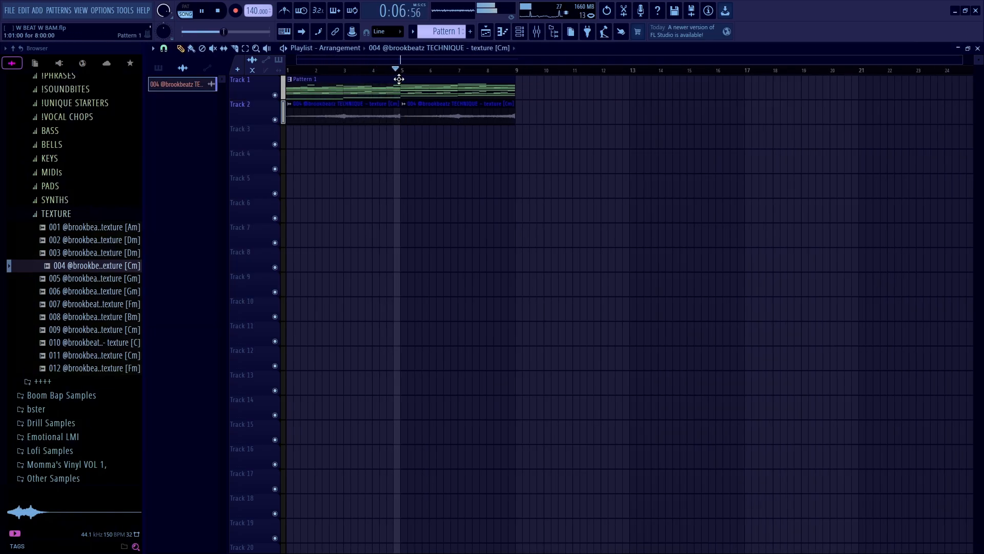
Stop playback and delete the second texture clip at bar 5 on Track 2
key(space)
right_click(410, 114)
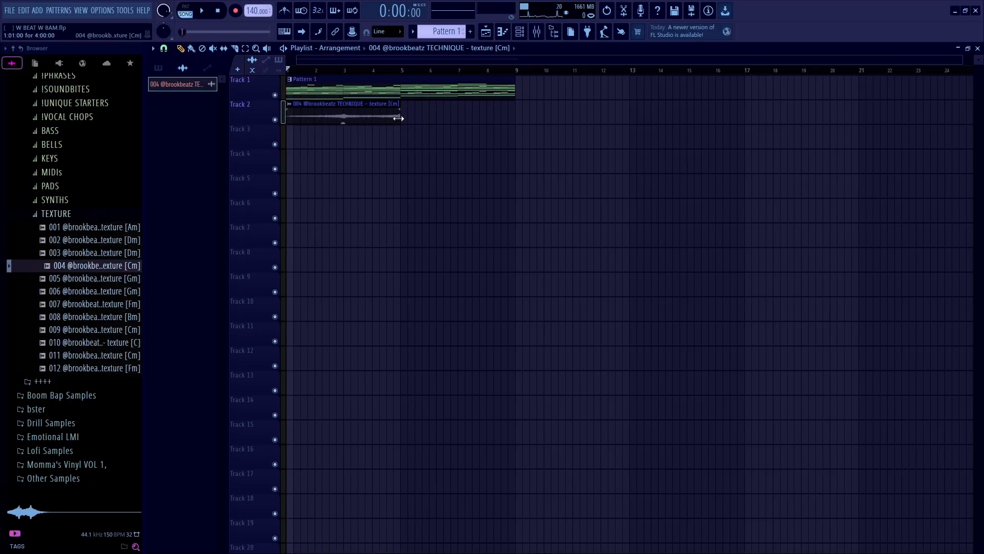
Extend the texture clip on Track 2 to bar 9 and lower its gain while playing the arrangement
drag(398, 118, 514, 118)
key(space)
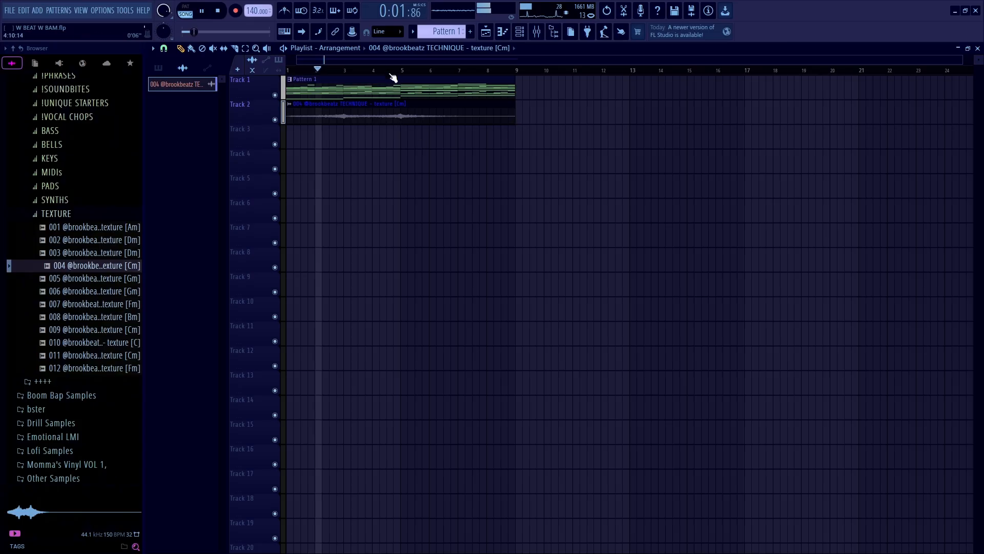
click(384, 71)
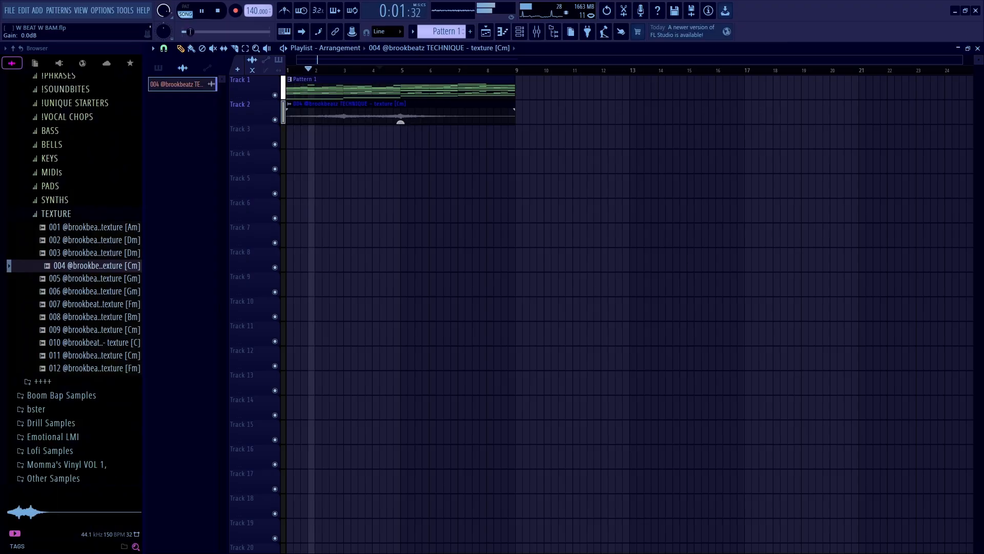
drag(402, 123, 402, 138)
key(space)
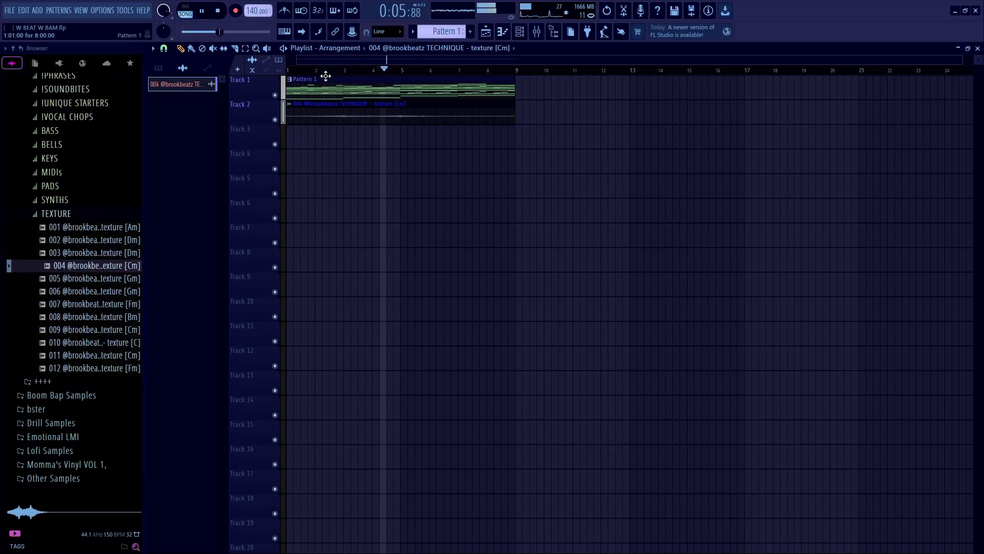
click(323, 72)
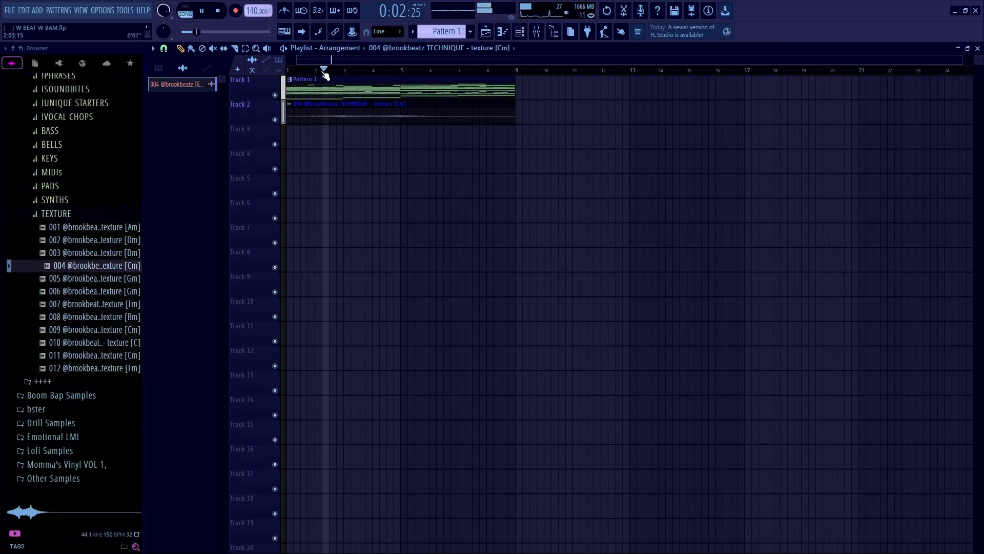
double_click(404, 117)
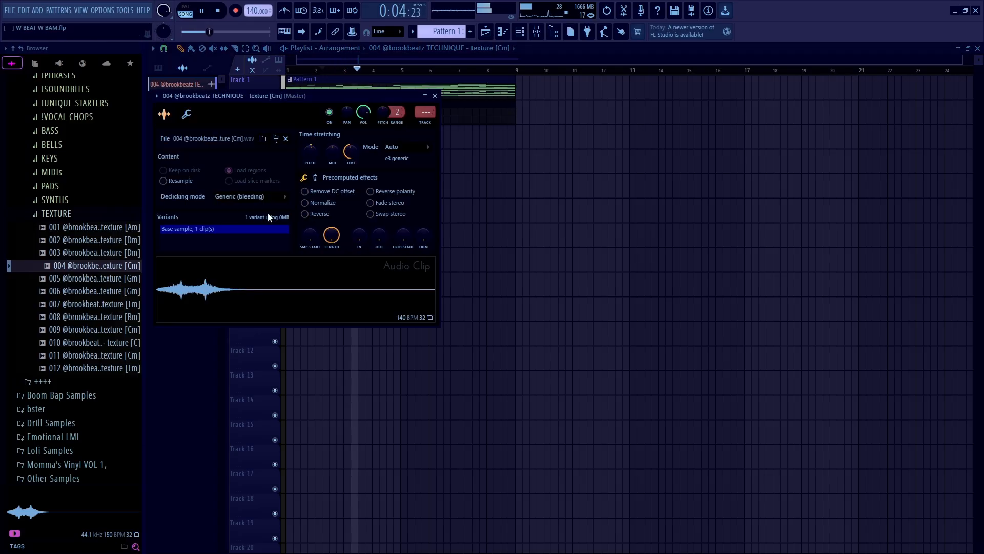
click(246, 199)
click(248, 238)
click(186, 115)
key(Escape)
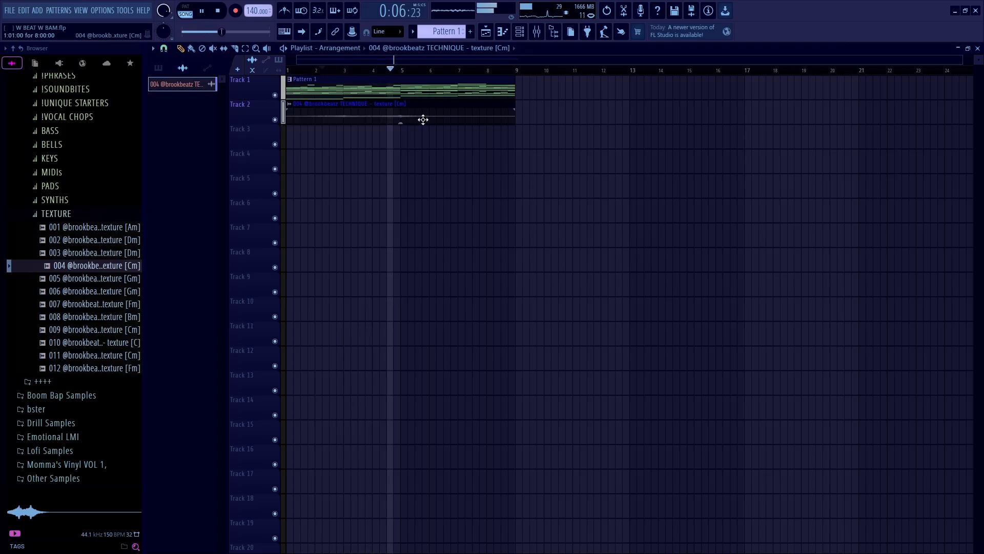
double_click(466, 106)
key(Escape)
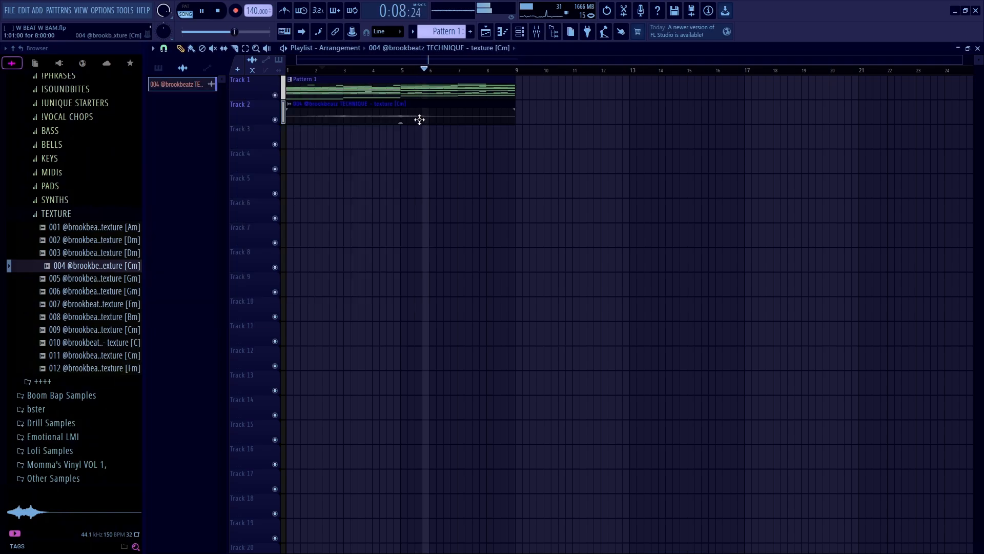
scroll(417, 119, up, 2)
scroll(501, 124, down, 2)
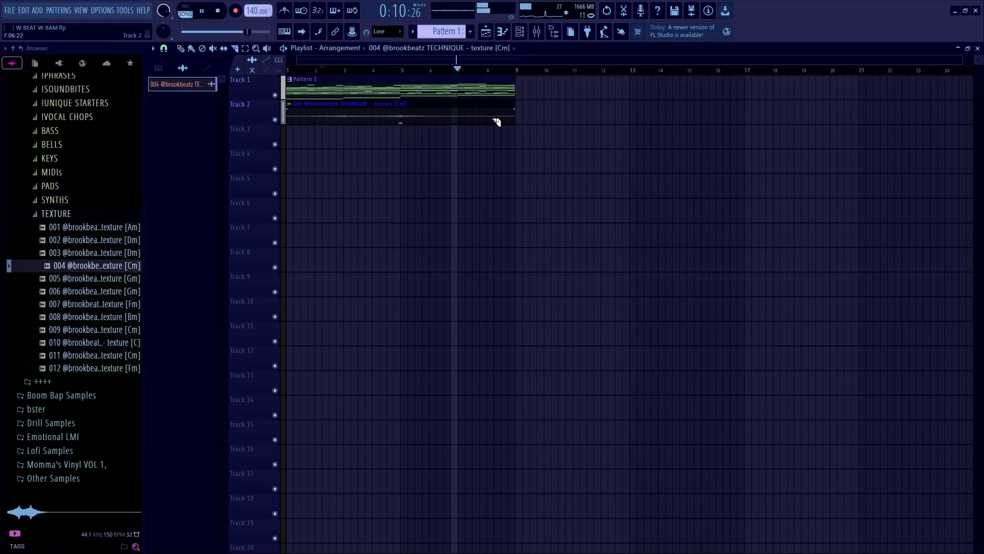
Route the texture clip to mixer track 6 and load Fruity Parametric EQ 2 in its first effect slot
double_click(465, 104)
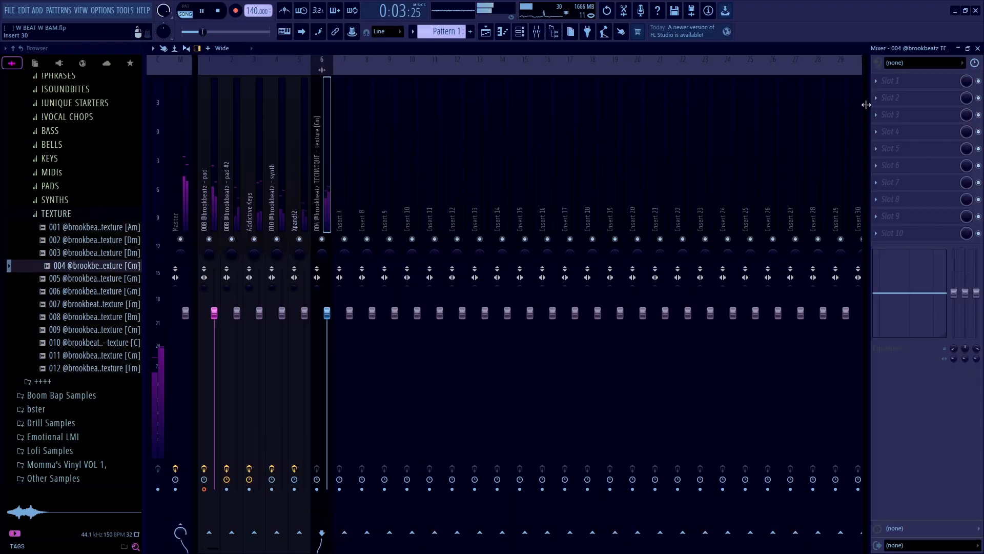
click(890, 81)
click(635, 432)
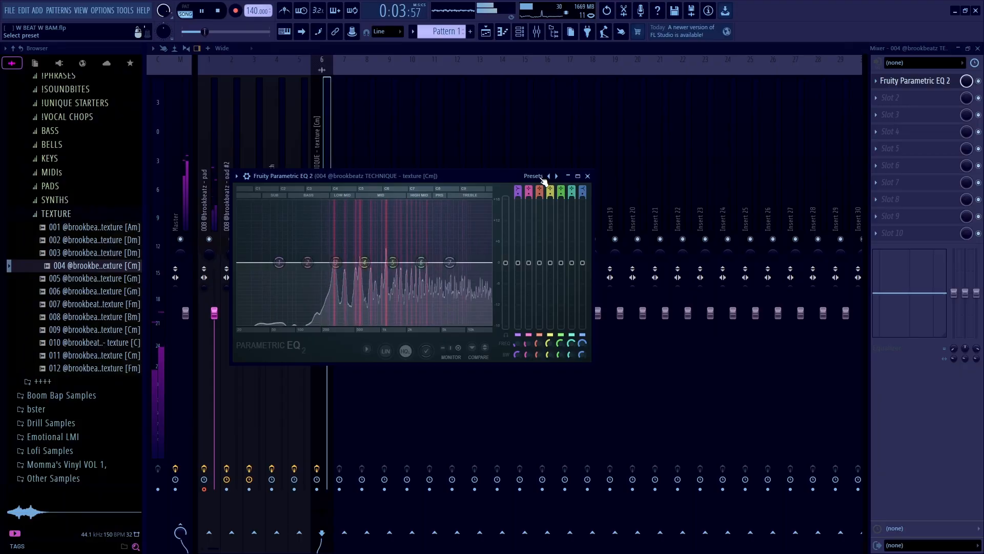
Apply the 40Hz cut preset to the texture's EQ and raise the high-pass band's cutoff frequency
click(543, 180)
click(564, 220)
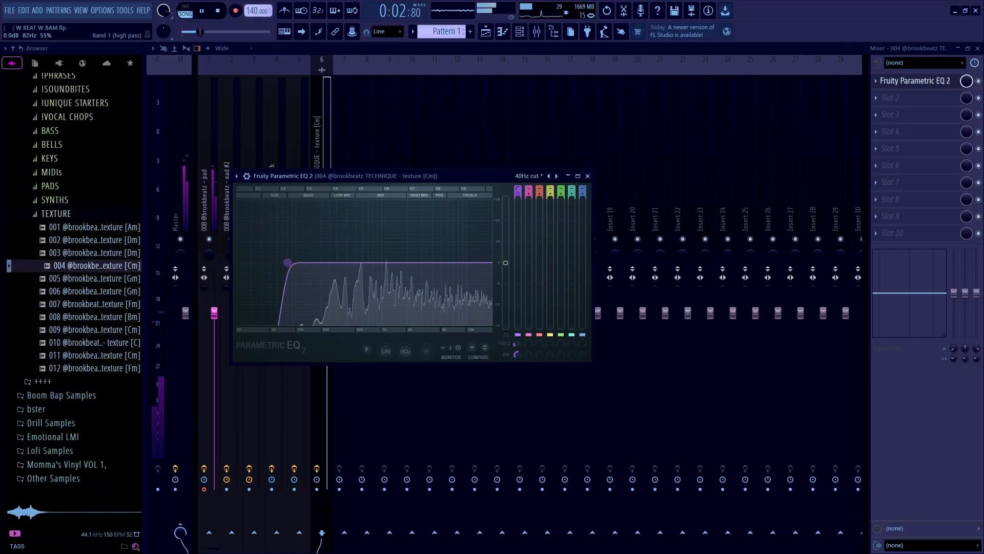
drag(287, 263, 313, 262)
key(Escape)
key(Escape)
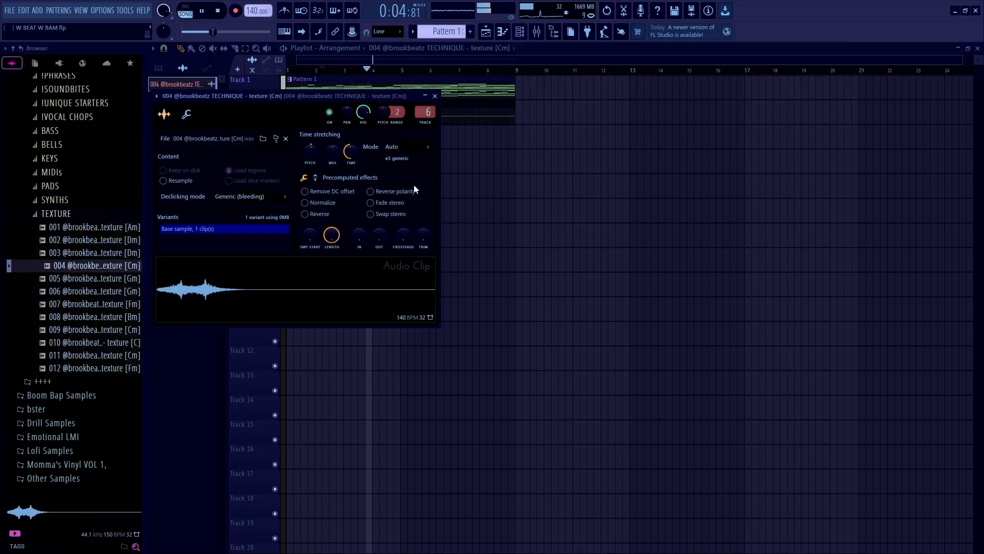
key(Escape)
key(F6)
click(313, 119)
click(313, 129)
drag(395, 121, 402, 119)
key(space)
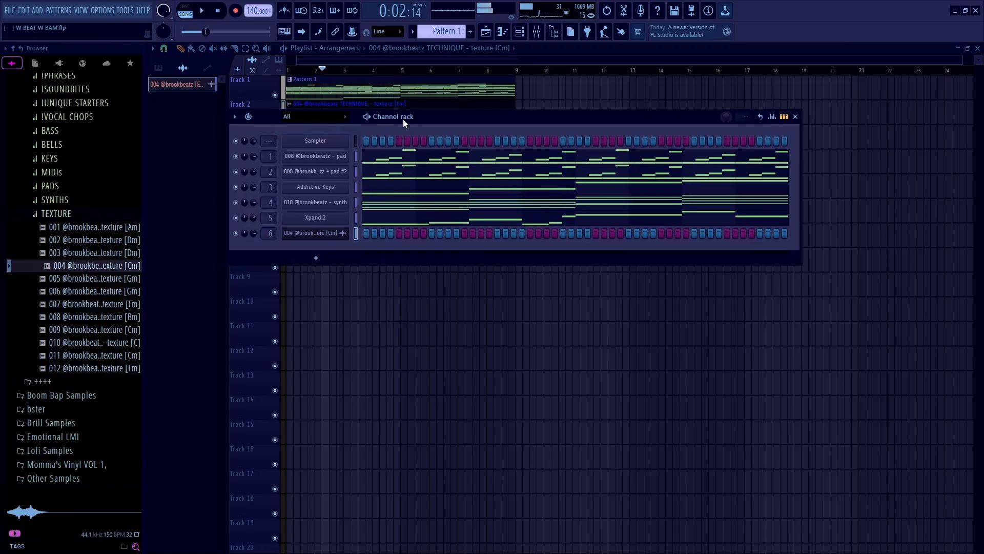
key(F6)
Clone Pattern 1 and split the cloned pattern by channel
click(158, 67)
right_click(182, 84)
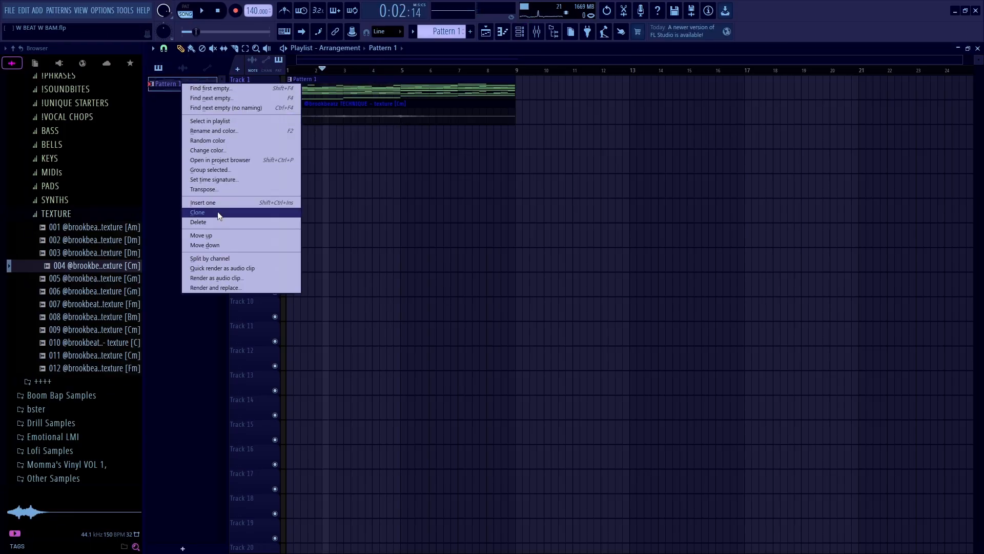
click(216, 216)
right_click(179, 98)
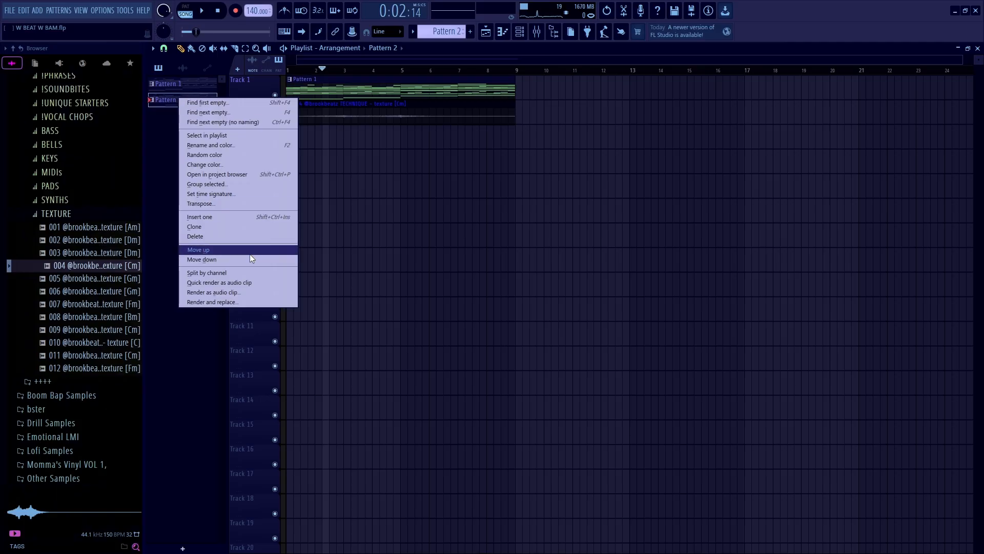
click(241, 272)
Replace the Pattern 1 clip with the five split channel patterns on Tracks 1 to 5 at bar 1, with the texture clip on Track 6
drag(369, 117, 321, 275)
right_click(340, 96)
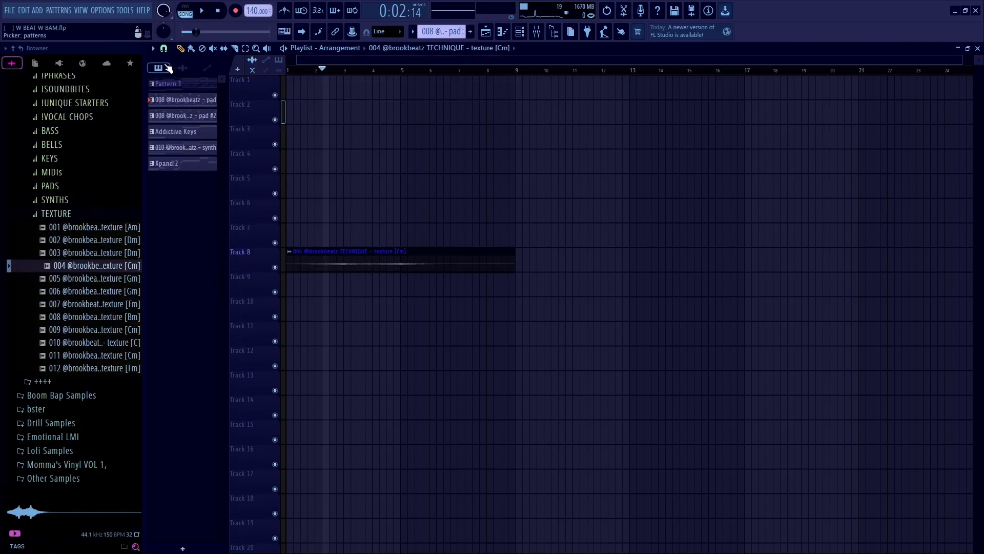
click(188, 101)
shift+click(185, 167)
drag(185, 168, 295, 77)
drag(326, 263, 308, 212)
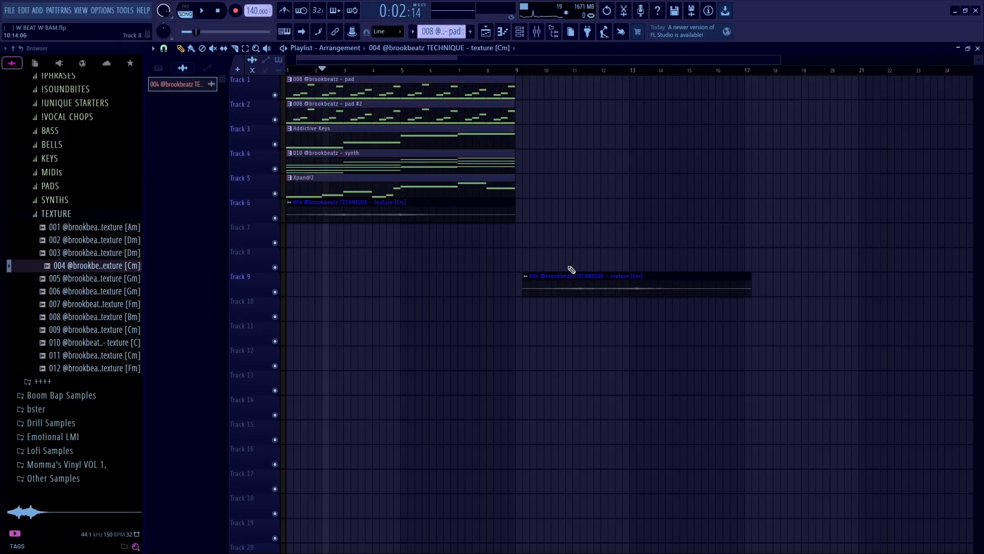
key(space)
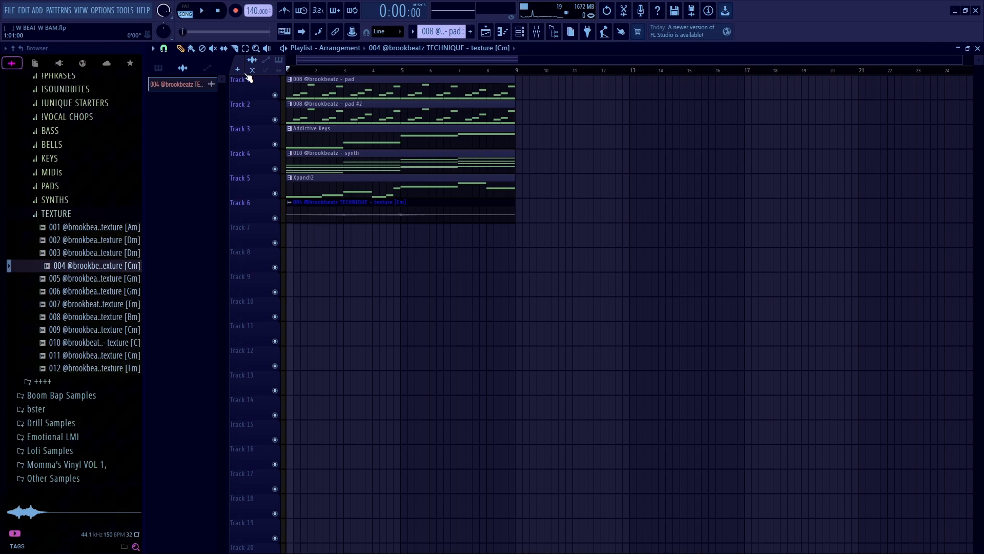
Duplicate all the playlist clips three times in a row so the arrangement runs to bar 33
click(617, 217)
key(ctrl+a)
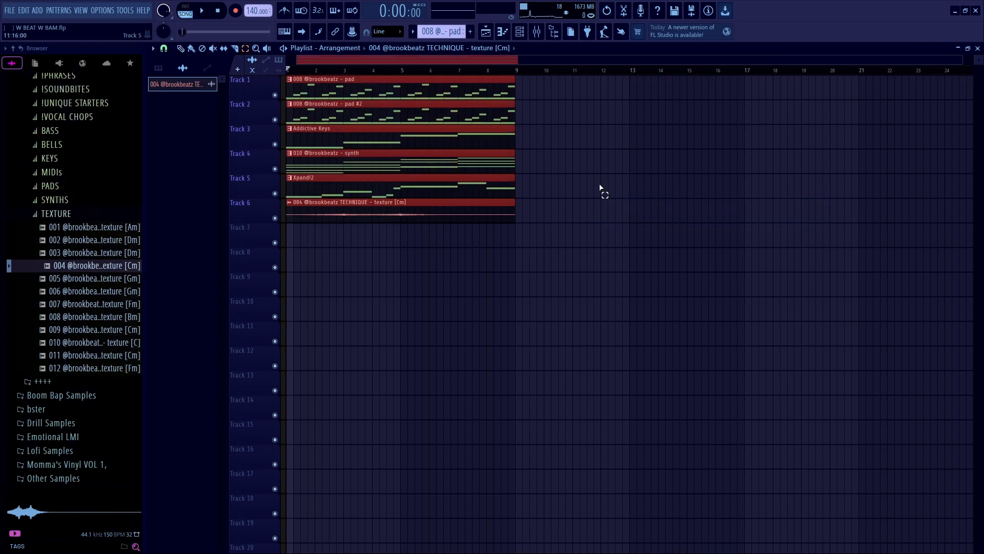
key(ctrl+b)
key(ctrl+b)
key(ctrl+b)
scroll(602, 191, down, 3)
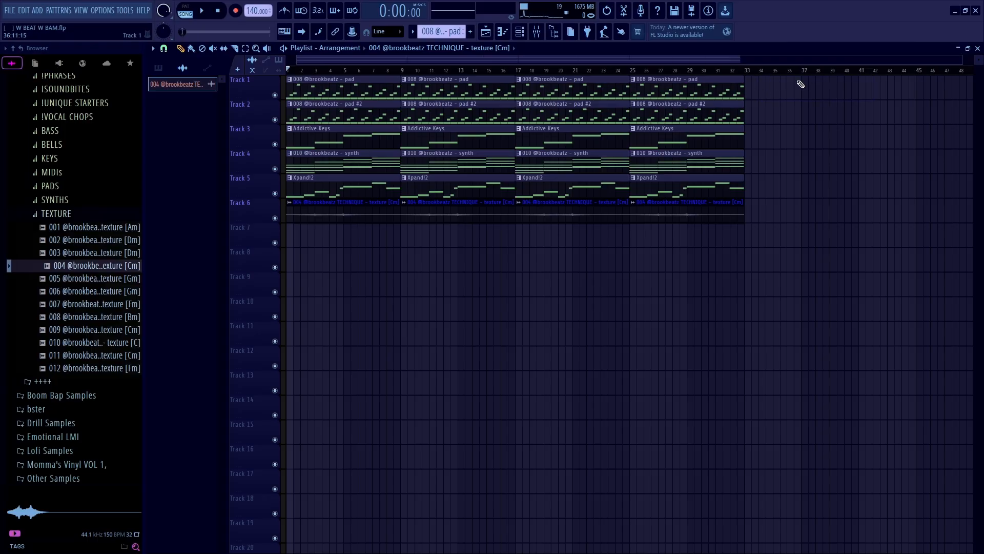
Mute the pad #2, synth, Xpand!2 and texture clips in the section from bar 1 to bar 9
drag(357, 98, 360, 157)
ctrl+click(373, 276)
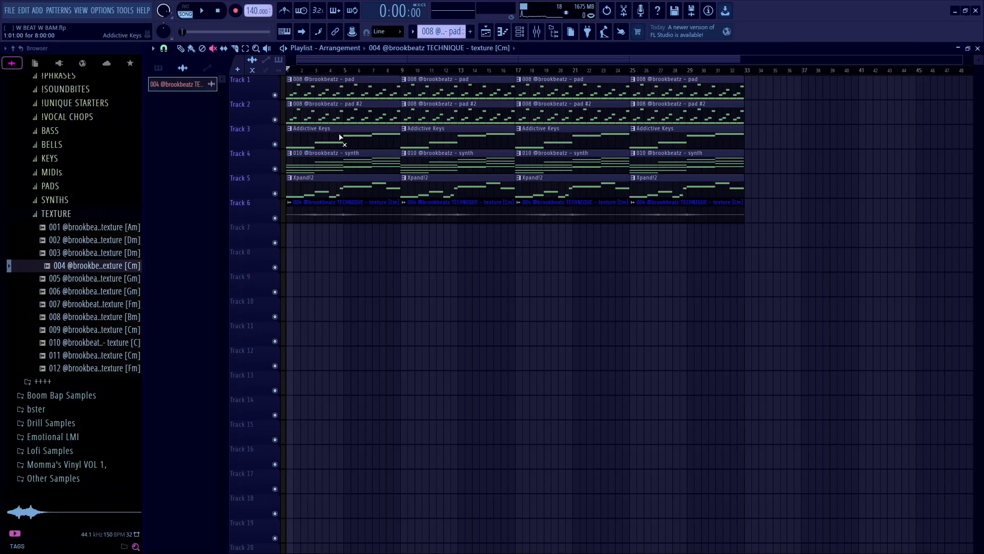
drag(336, 161, 339, 210)
click(323, 121)
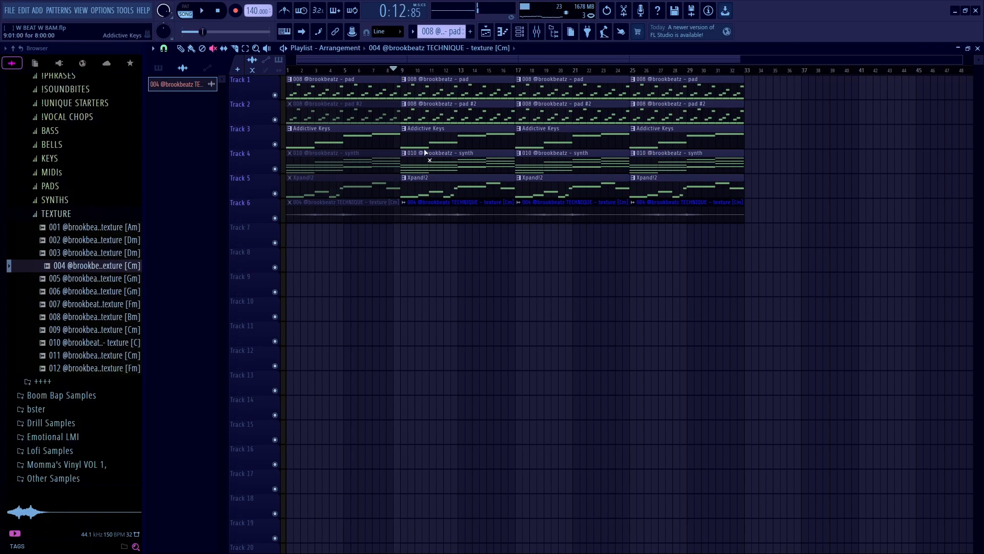
Mute the synth, Xpand!2 and texture clips in the section from bar 9 to bar 17 and save the project
scroll(427, 154, up, 2)
drag(428, 187, 430, 201)
scroll(427, 164, down, 2)
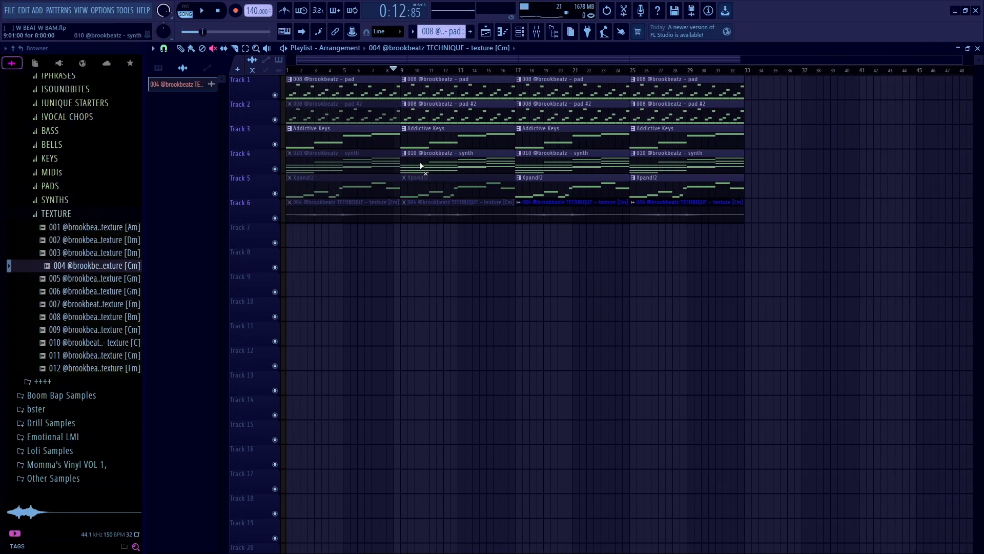
click(425, 159)
key(space)
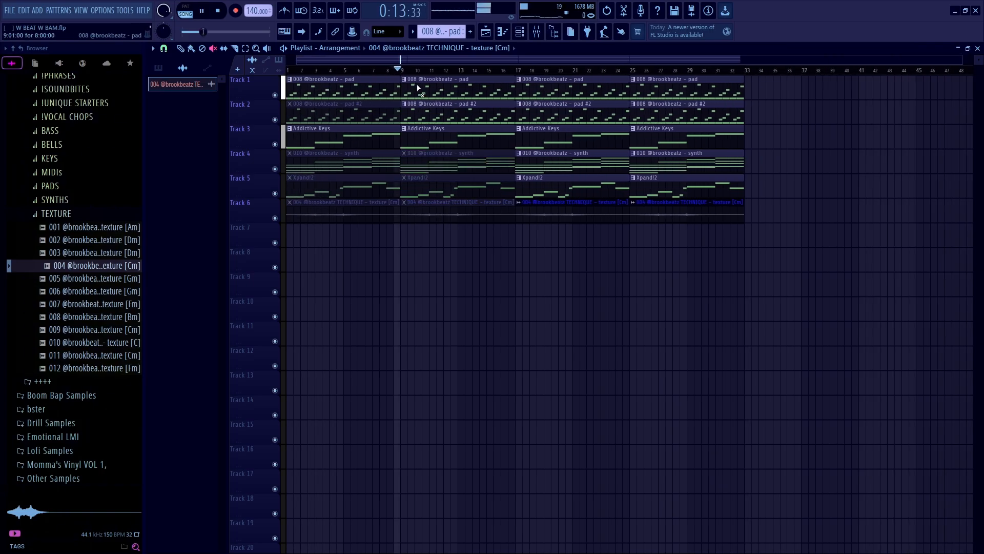
scroll(512, 82, up, 1)
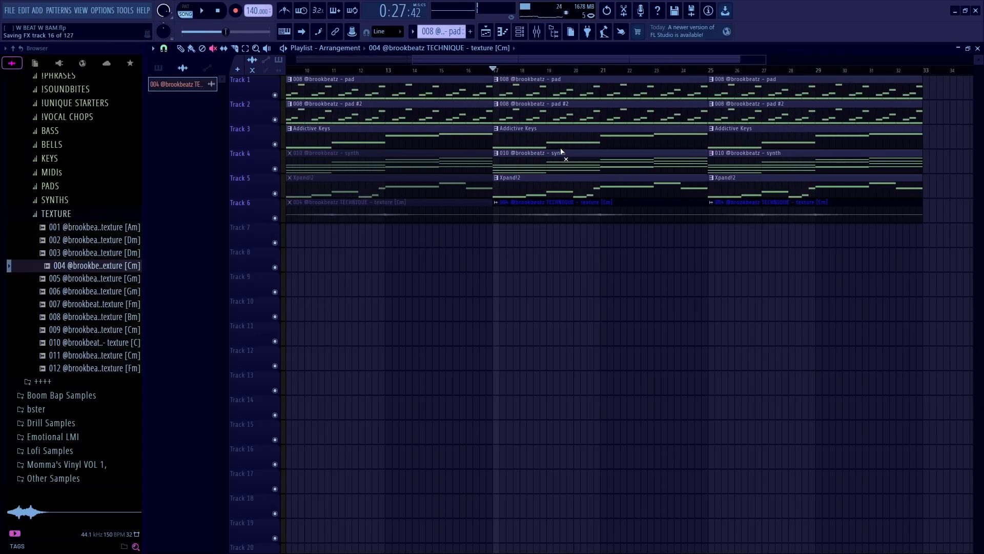
key(ctrl+s)
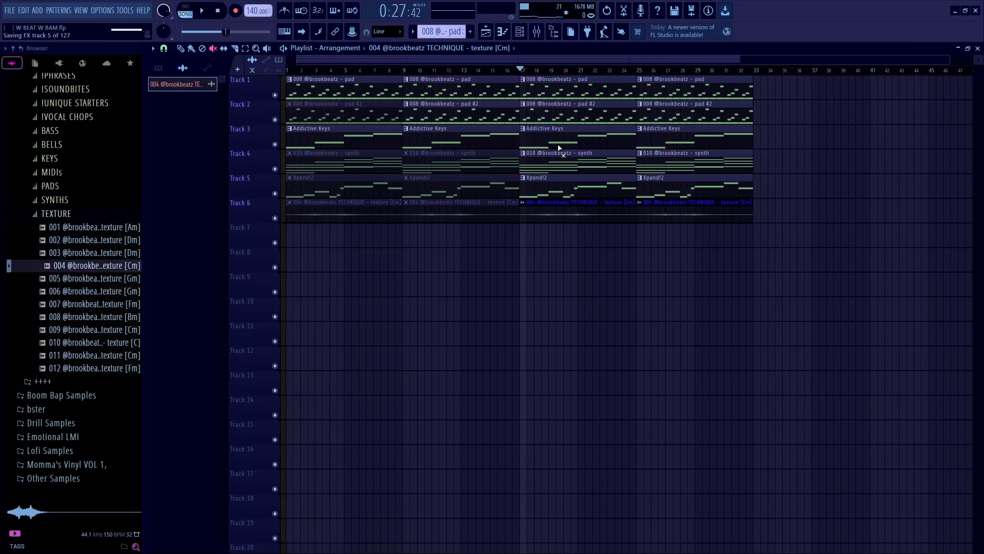
Mute the pad, pad #2 and Xpand!2 clips from bar 17 to bar 25 and play from just before that section
drag(558, 94, 559, 120)
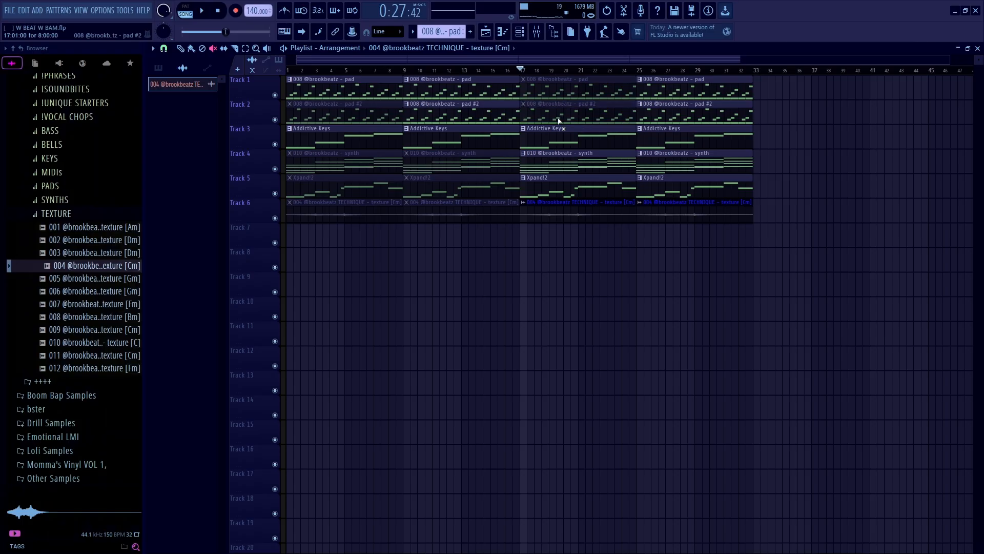
key(space)
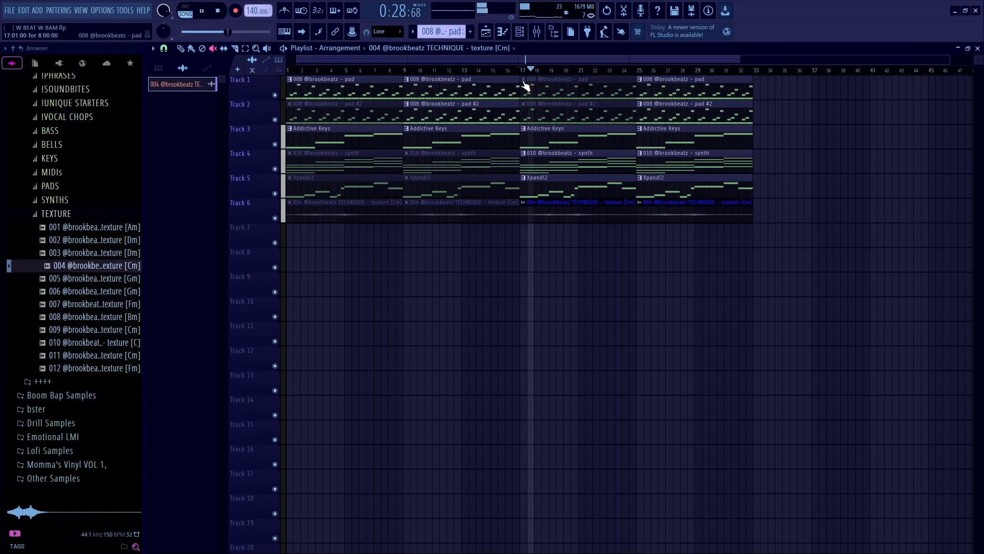
key(space)
click(508, 71)
click(565, 195)
key(space)
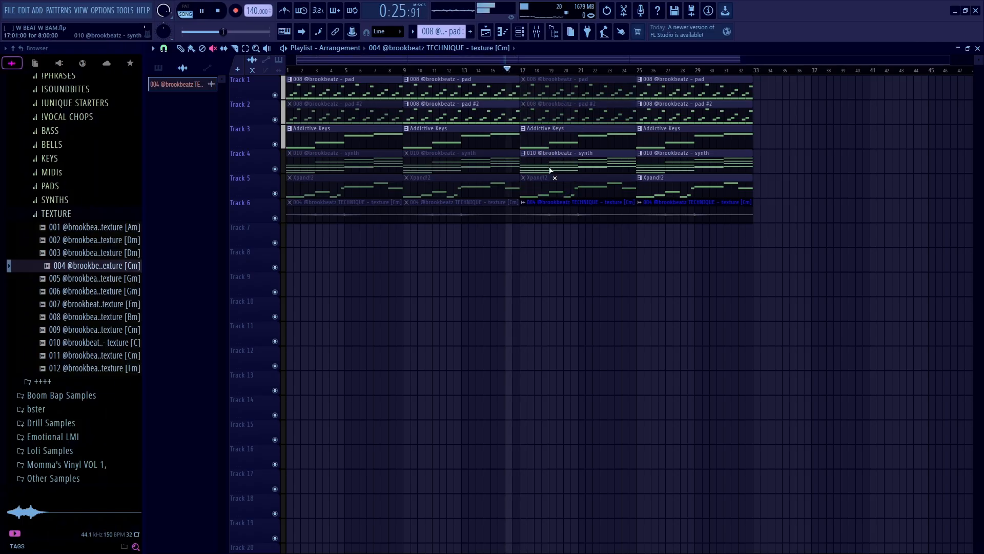
Unmute the pad #2 clip in the section from bar 17 to bar 25 and play on from bar 25
scroll(552, 169, up, 3)
scroll(536, 138, down, 3)
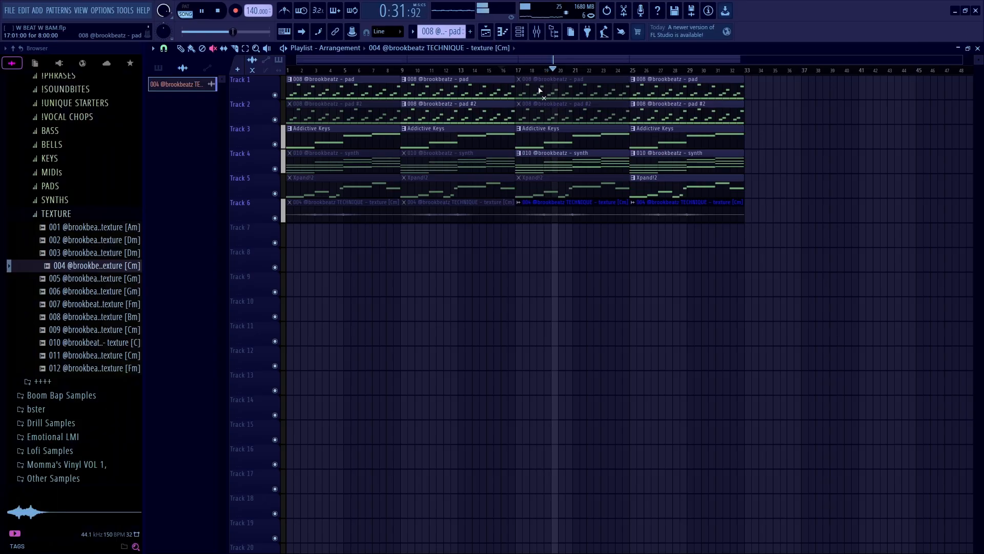
key(space)
click(566, 111)
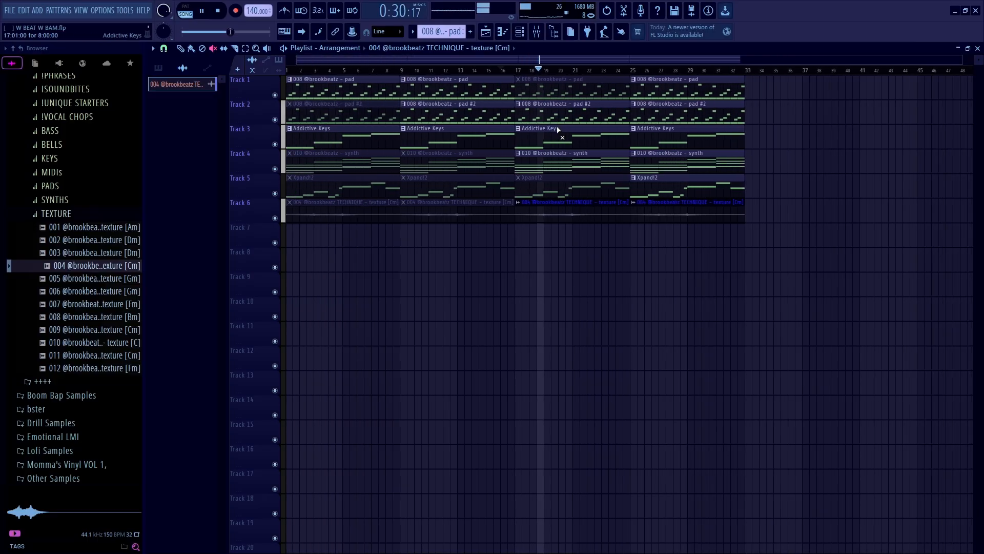
click(631, 71)
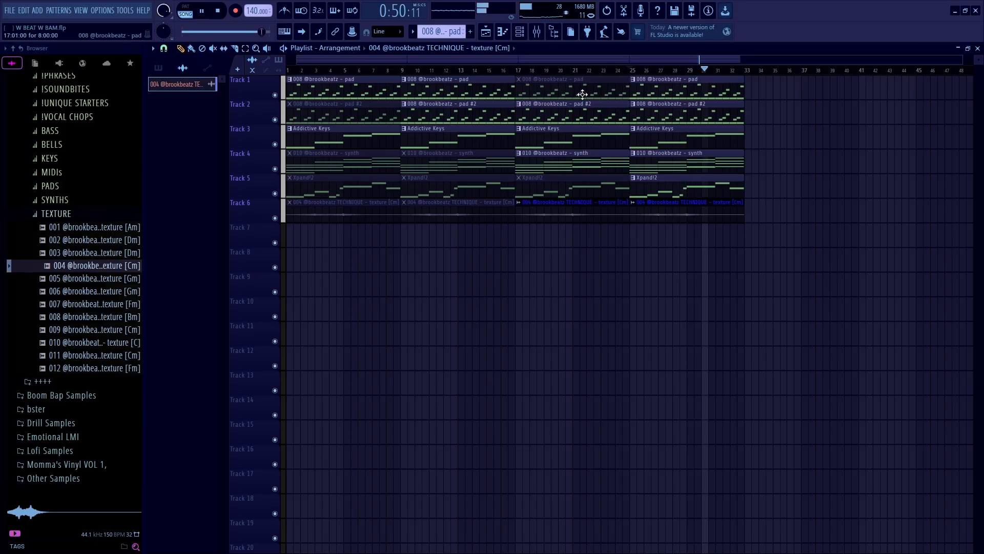
key(space)
Copy all the clips of the section from bar 9 to bar 17 to the end of the arrangement at bar 33
drag(477, 87, 474, 229)
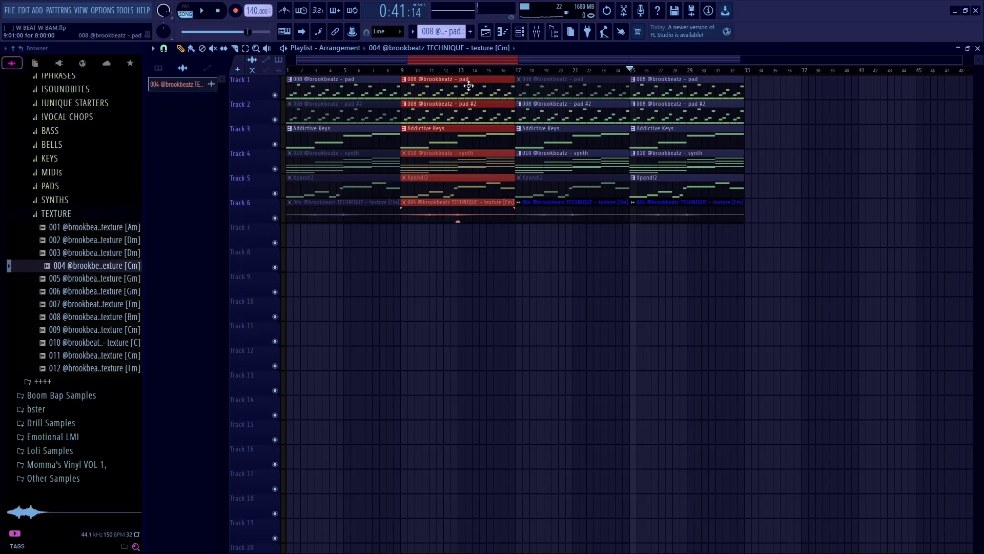
drag(469, 86, 803, 79)
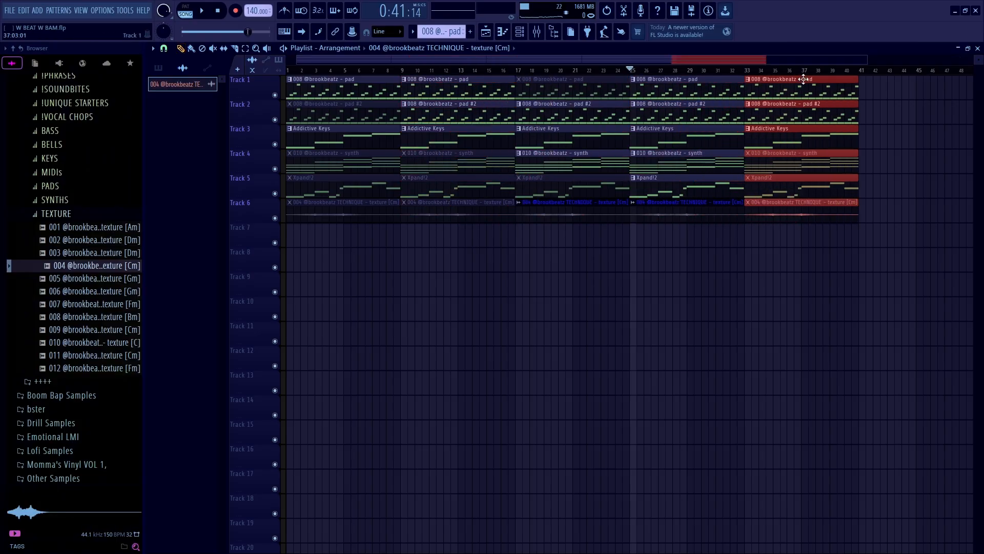
click(813, 276)
right_click(819, 276)
key(t)
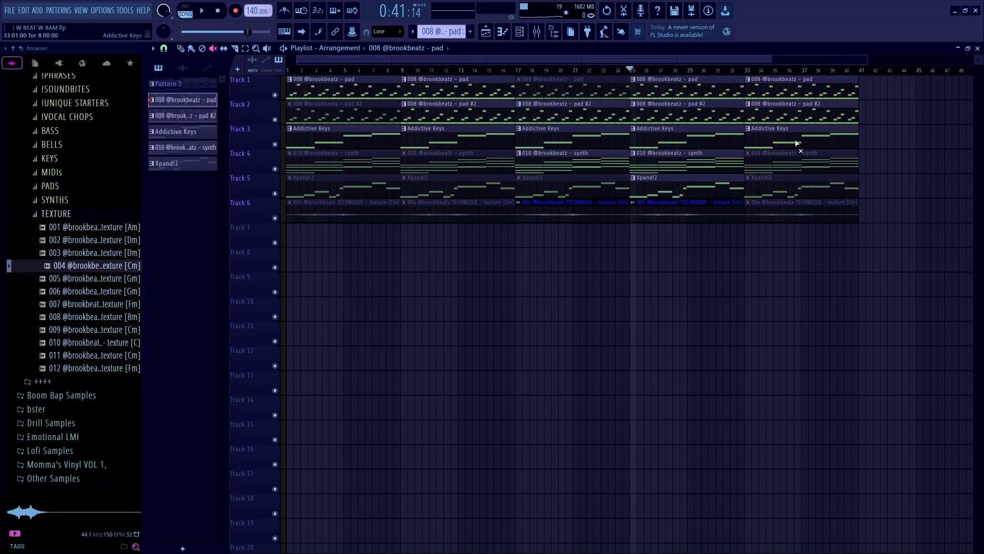
Mute the pad #2 clip and unmute the Xpand!2 clip in the last section, playing from bar 33
click(787, 111)
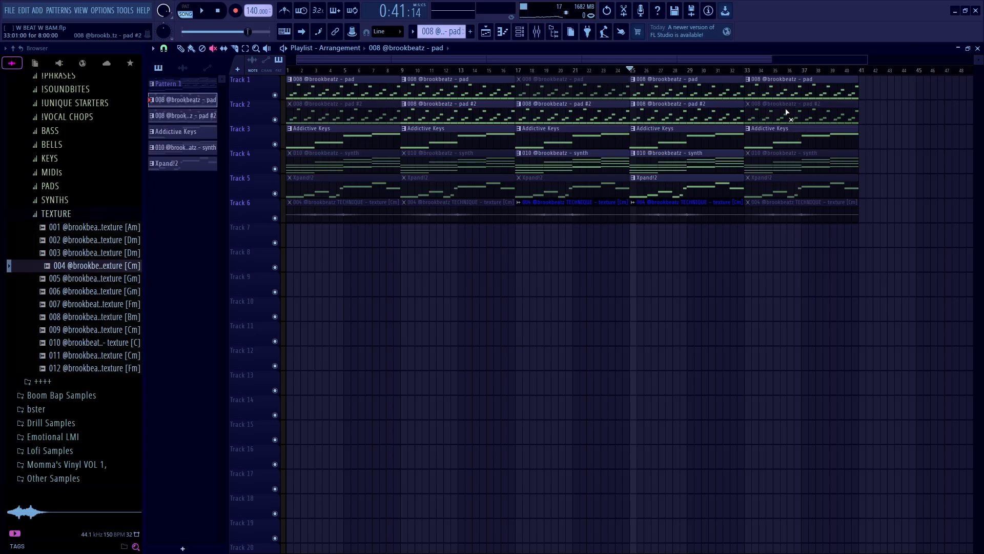
click(790, 180)
click(746, 70)
key(space)
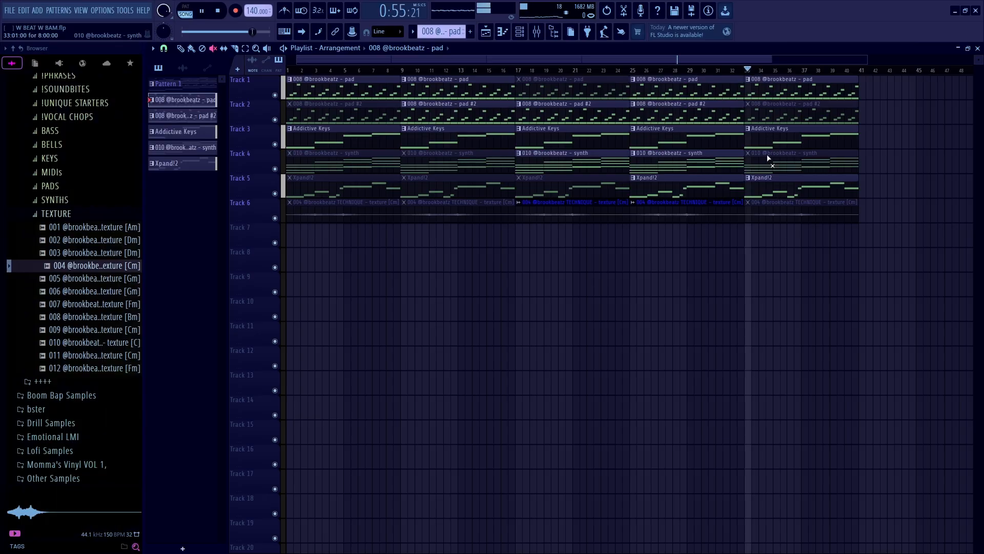
scroll(766, 156, up, 2)
scroll(766, 155, down, 3)
key(p)
click(881, 205)
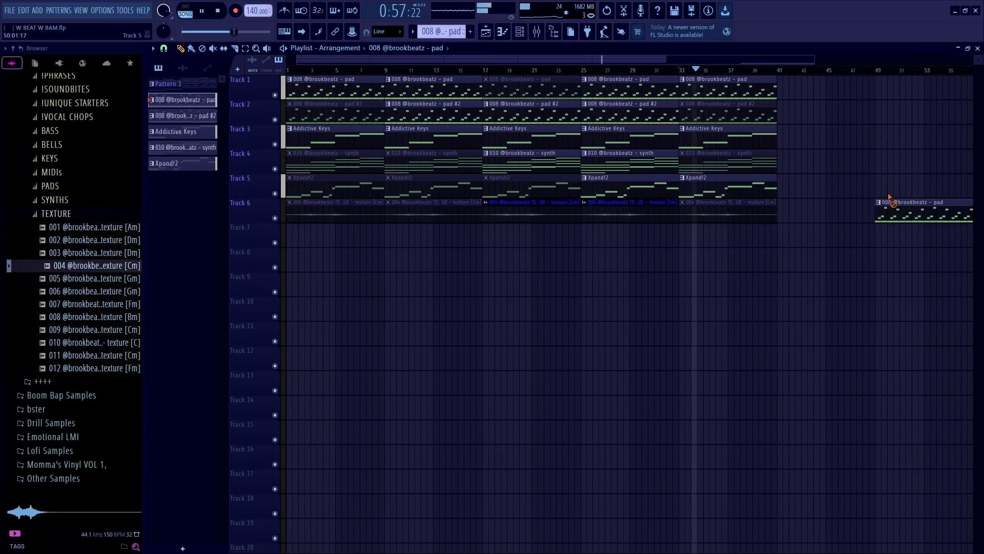
right_click(890, 205)
click(845, 238)
right_click(861, 242)
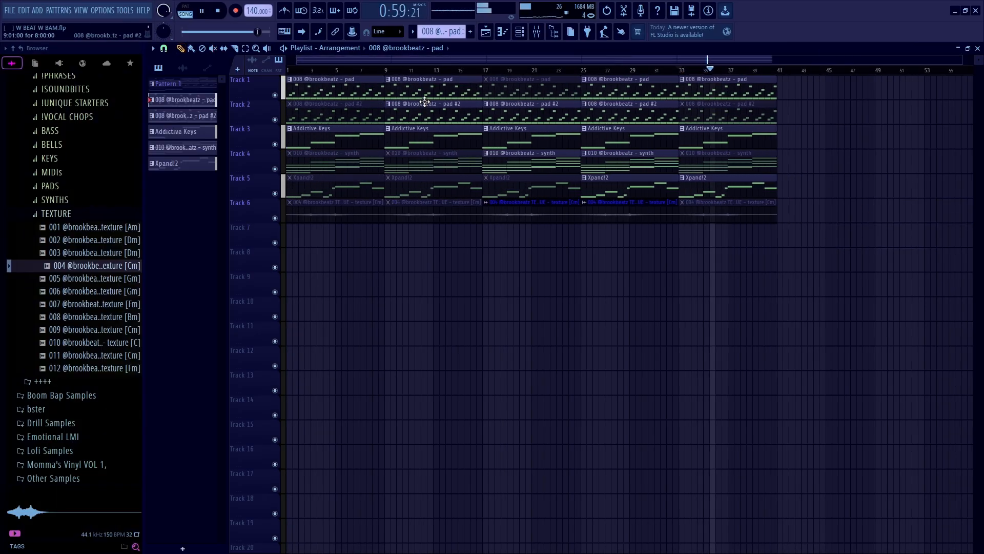
click(683, 71)
key(space)
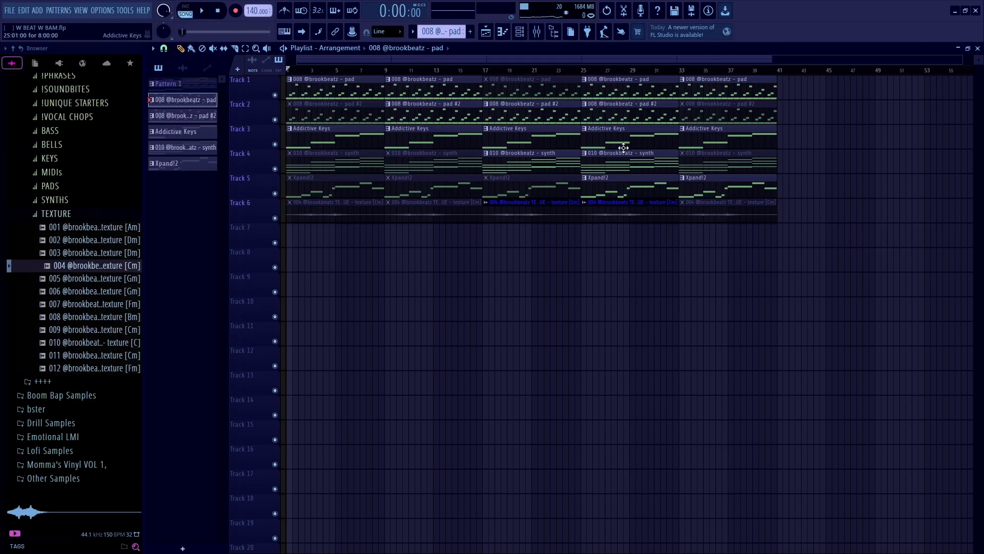
Create a new pattern, place its clip on Track 7 from bar 25 to bar 33 and select that section
key(F4)
key(Return)
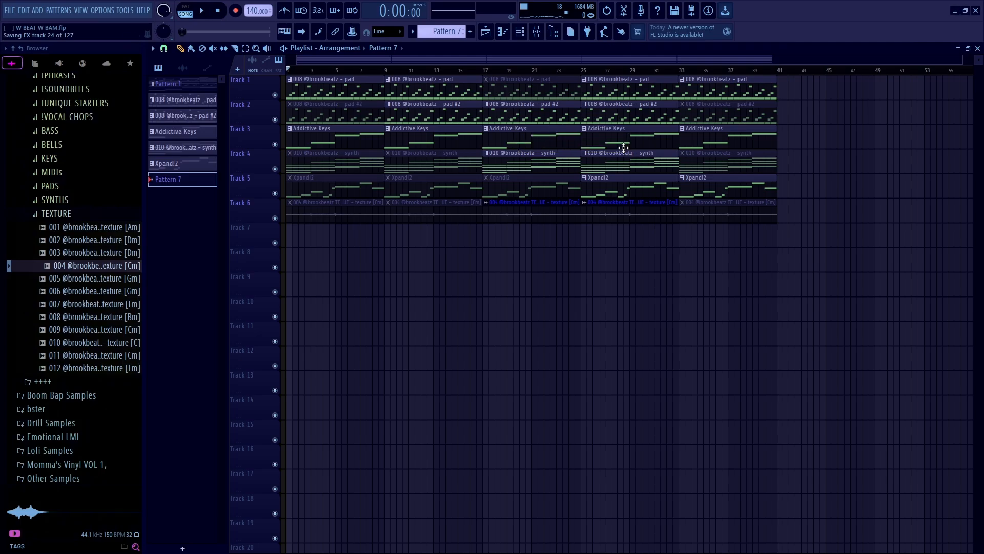
drag(588, 237, 645, 241)
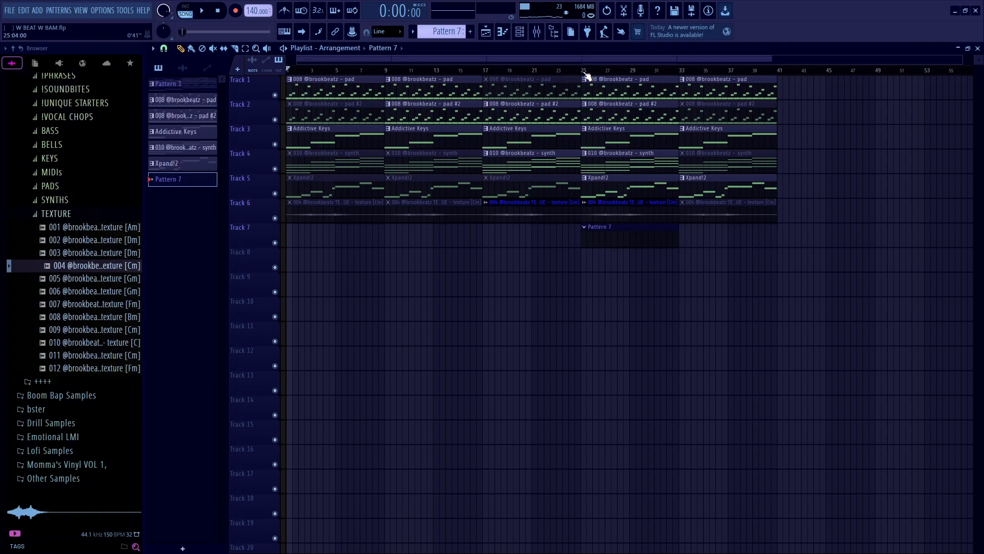
drag(584, 73, 679, 71)
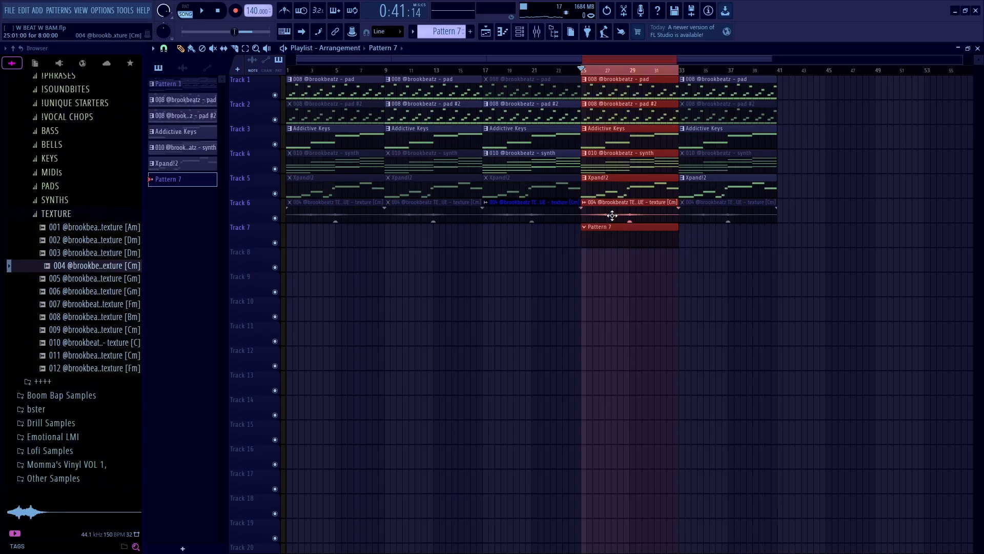
Show the channel rack and browse to the [RO] Snare folder of the Street Love kit in DRUM KITZ, Trap
key(F6)
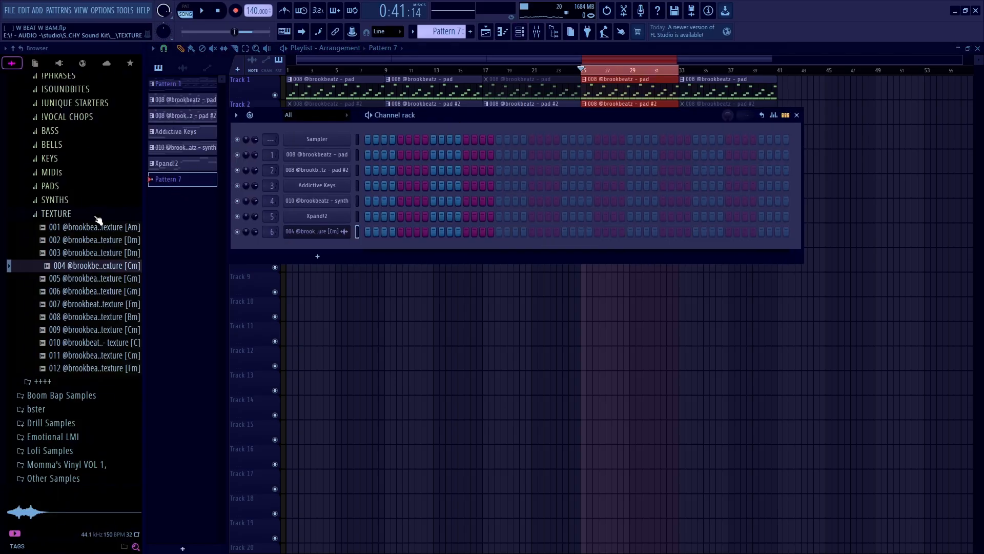
click(72, 216)
scroll(75, 220, up, 6)
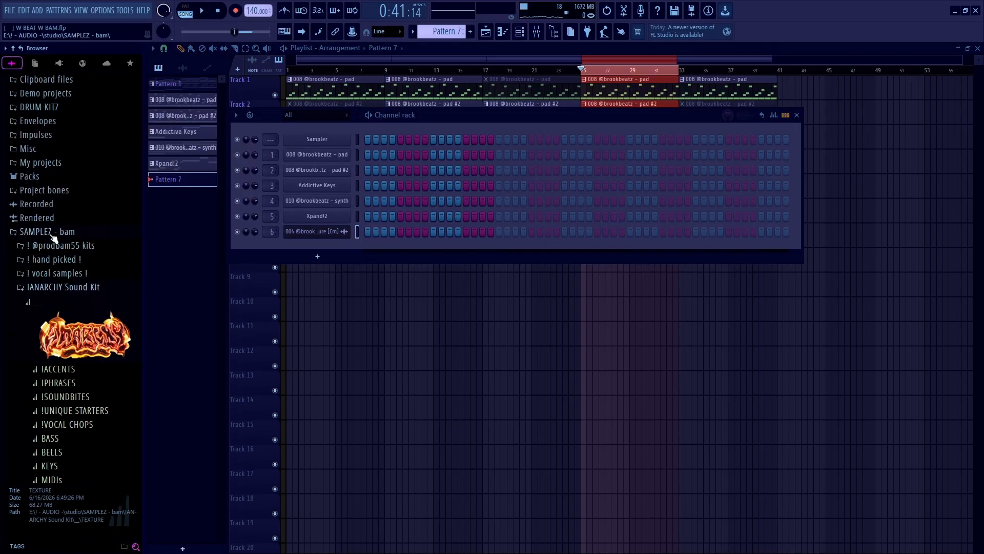
click(53, 235)
click(60, 285)
scroll(67, 306, down, 2)
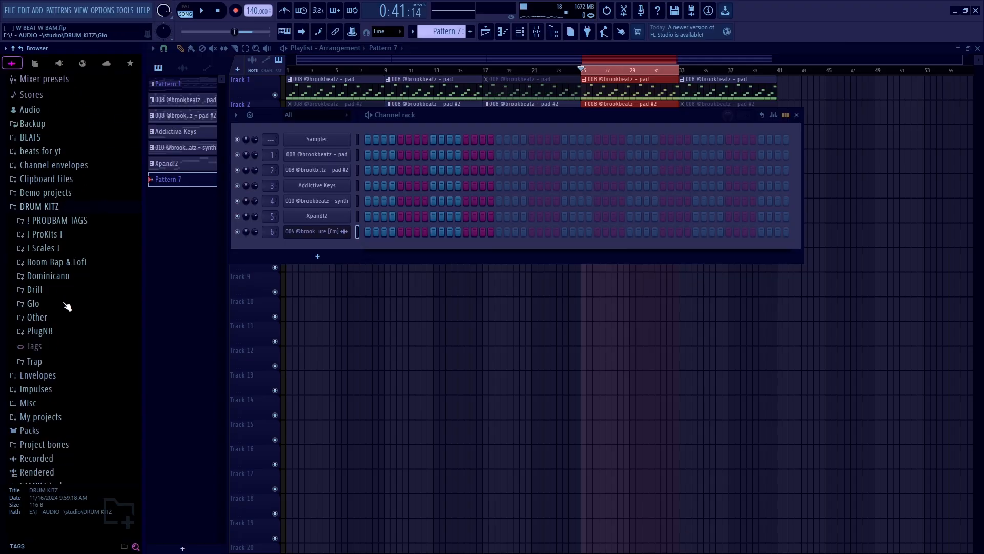
click(50, 362)
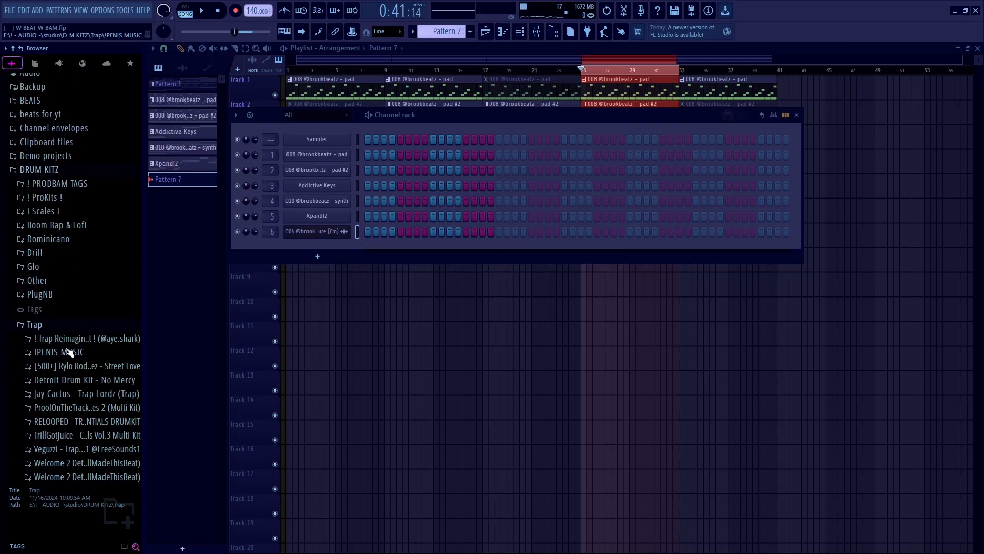
scroll(72, 351, down, 2)
click(88, 289)
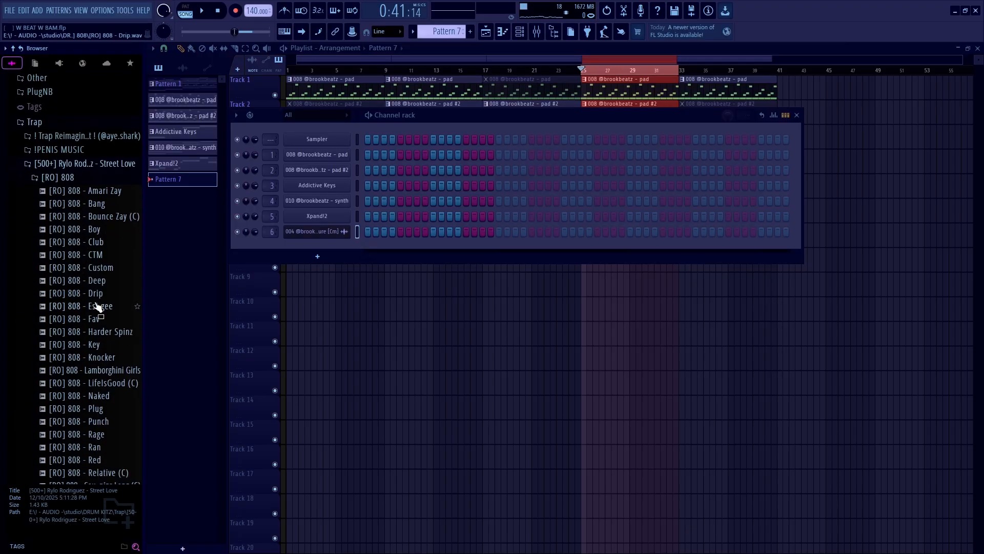
click(75, 177)
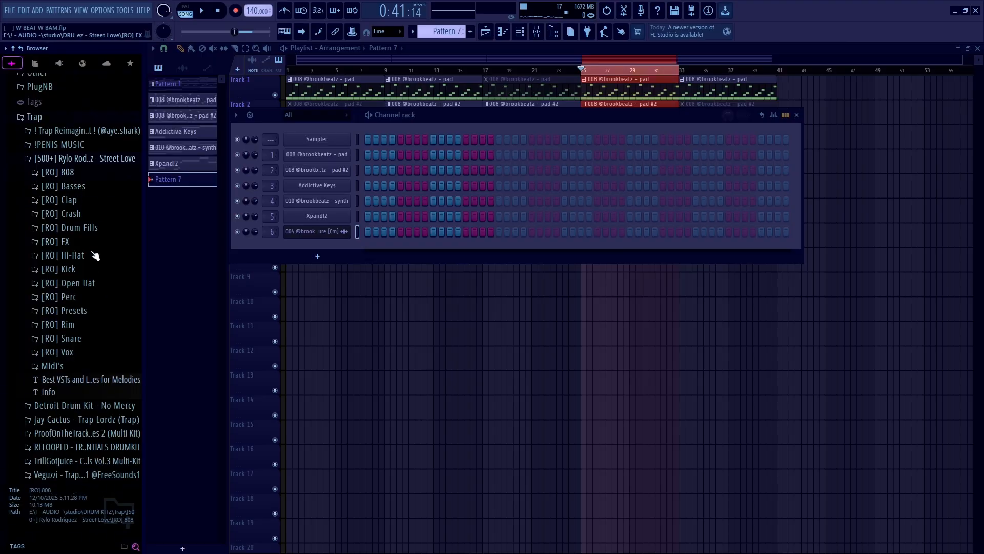
click(85, 337)
Audition several snare samples against the playing section and add [RO] Snare - Bando as a new channel
click(73, 170)
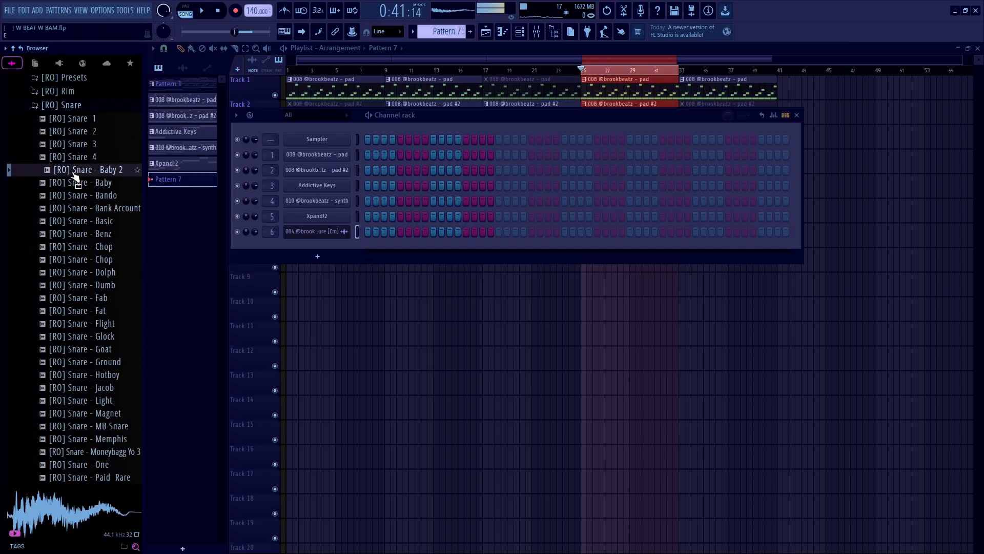
key(space)
click(79, 157)
key(Up)
key(Up)
key(Up)
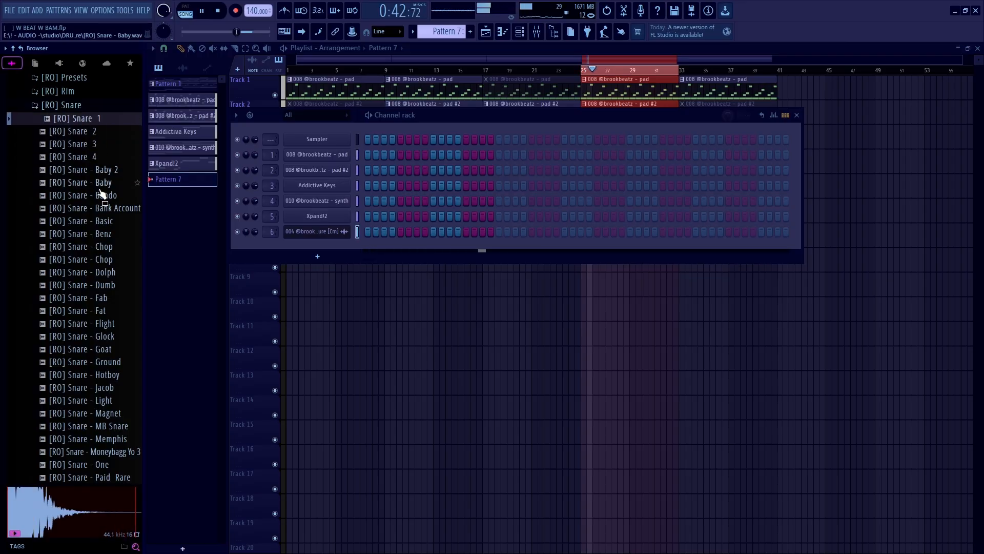
click(98, 186)
click(100, 195)
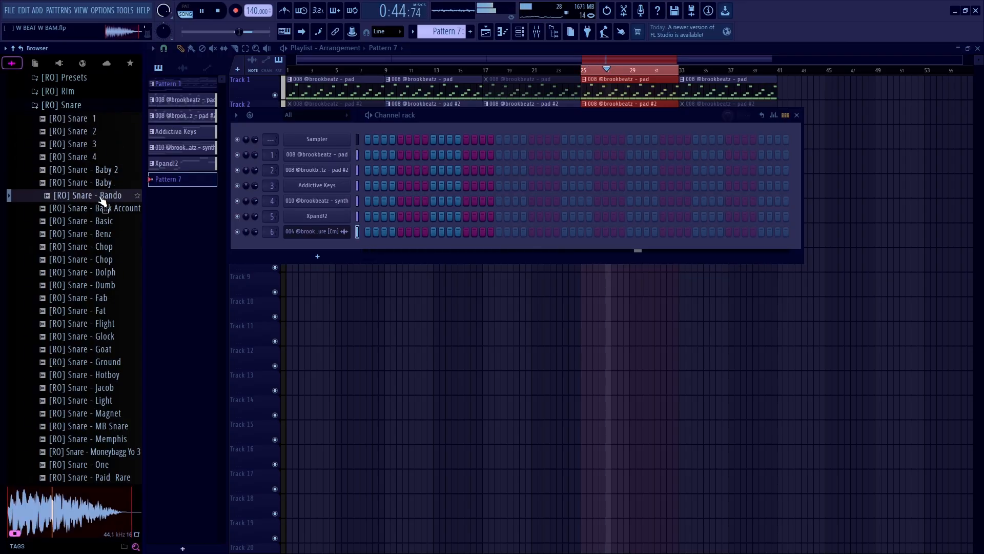
drag(299, 247, 300, 248)
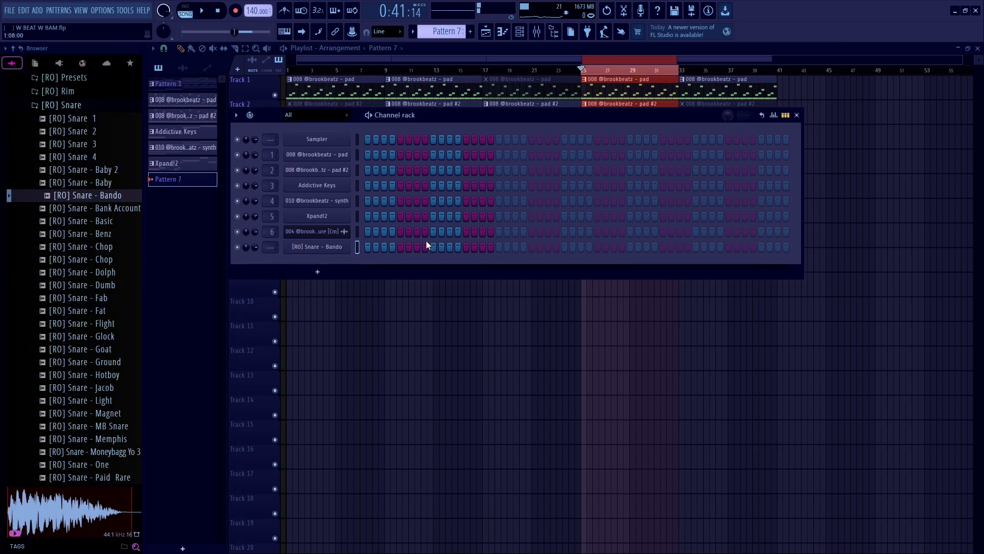
Open the piano roll of the Snare - Bando channel and draw a one-bar C#5 note on beat 3 of bar 1
right_click(327, 242)
click(369, 247)
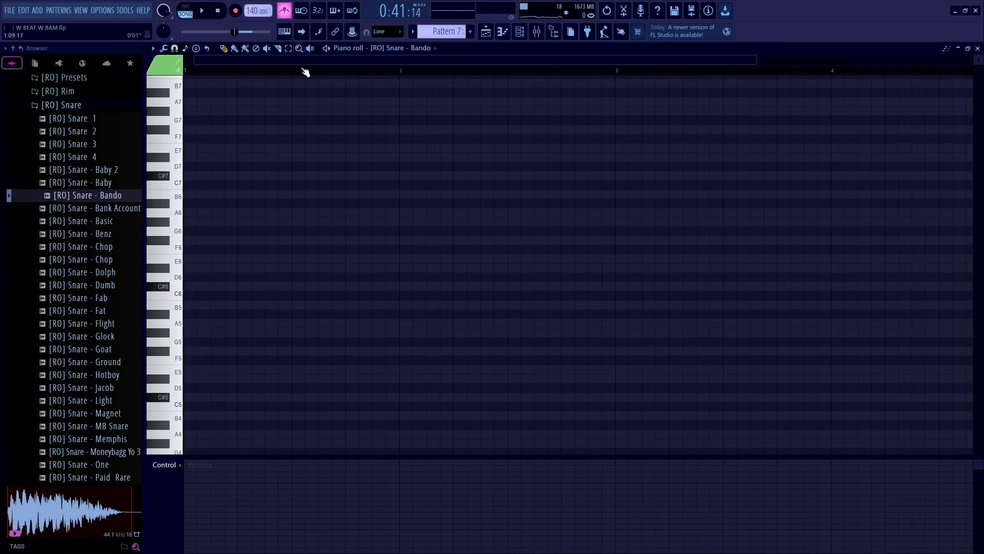
key(space)
scroll(264, 305, down, 5)
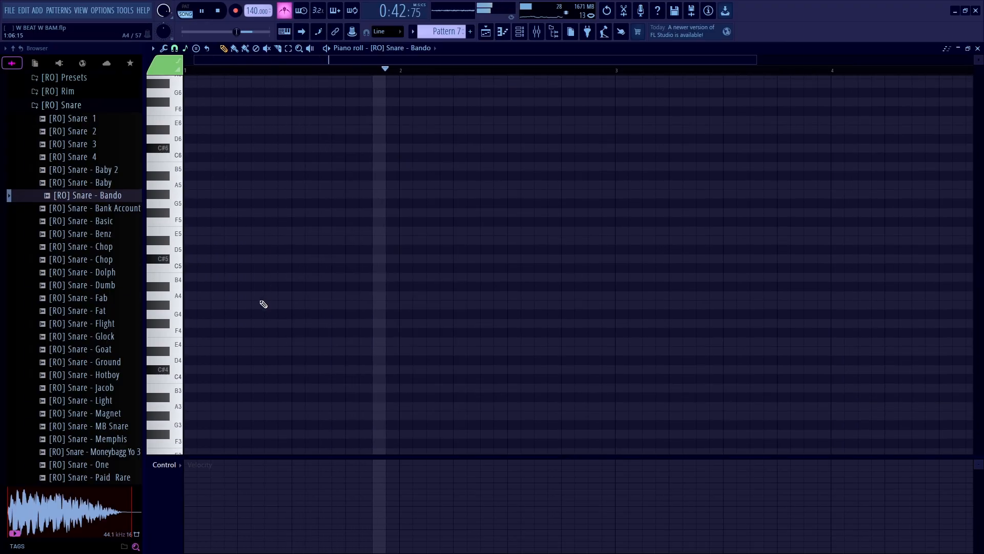
key(space)
click(291, 259)
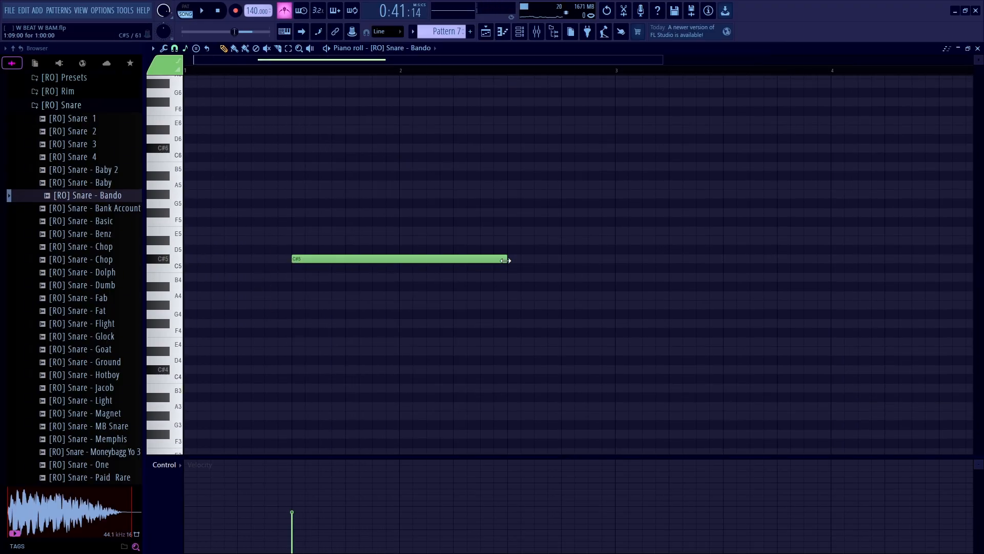
Move the snare note to C5 and shorten it to about half a beat
drag(493, 258, 494, 276)
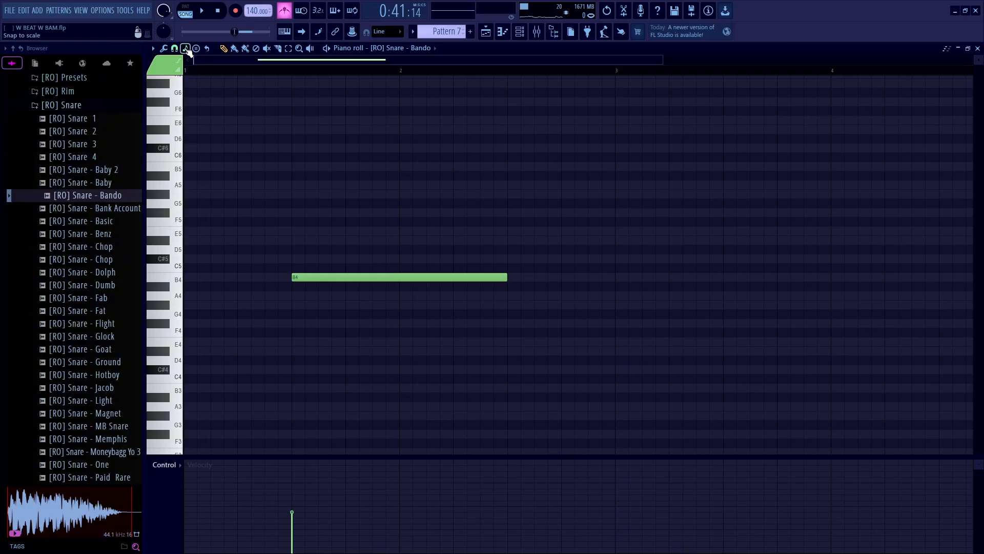
click(413, 285)
right_click(420, 285)
drag(423, 277, 424, 269)
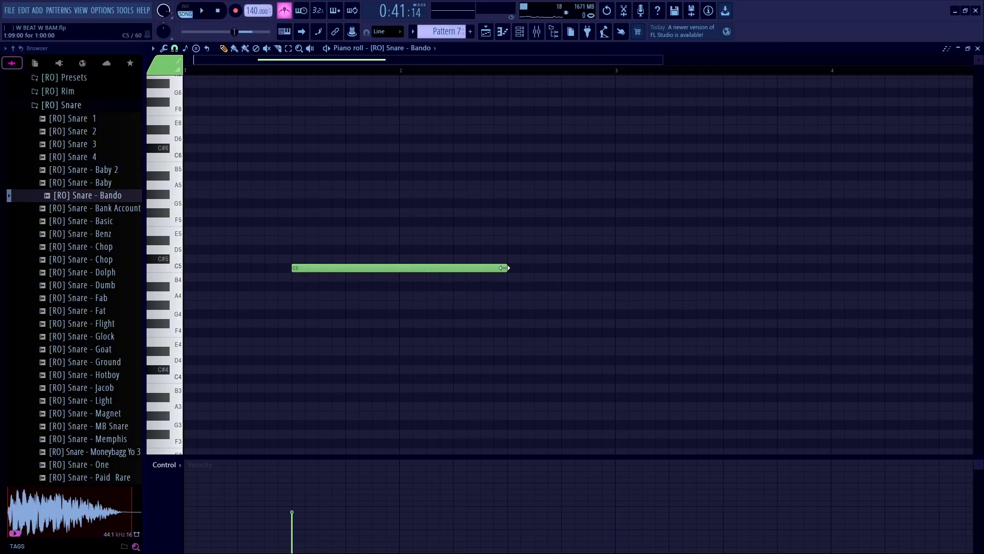
drag(504, 267, 319, 269)
scroll(369, 241, down, 2)
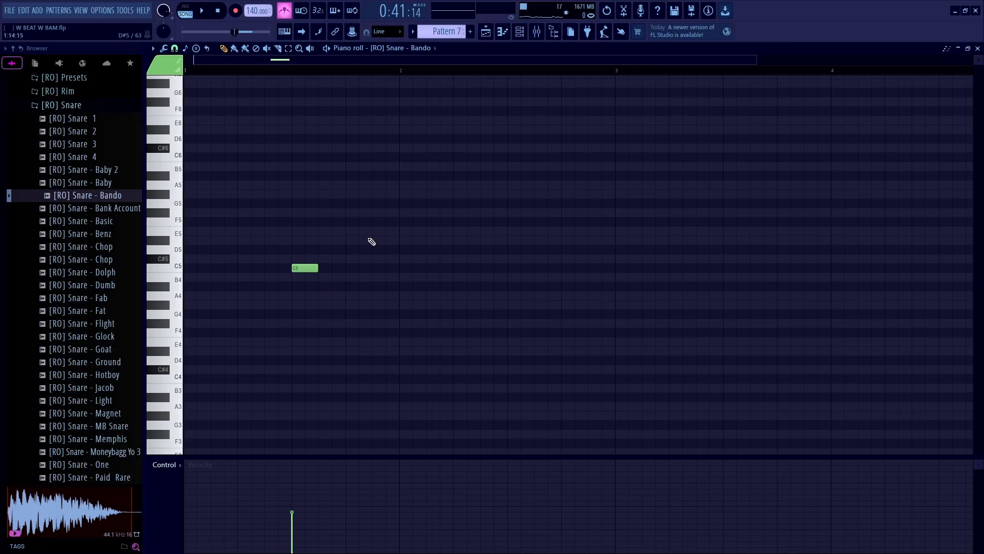
Duplicate the first bar's snare note bar by bar until it fills bars 1 to 8
key(space)
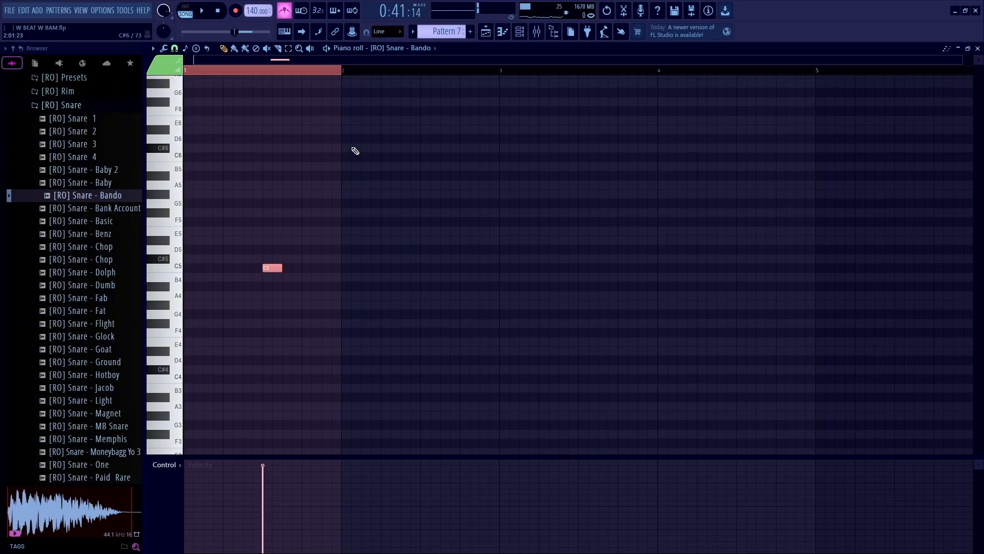
key(ctrl+b)
key(ctrl+b)
key(ctrl+b)
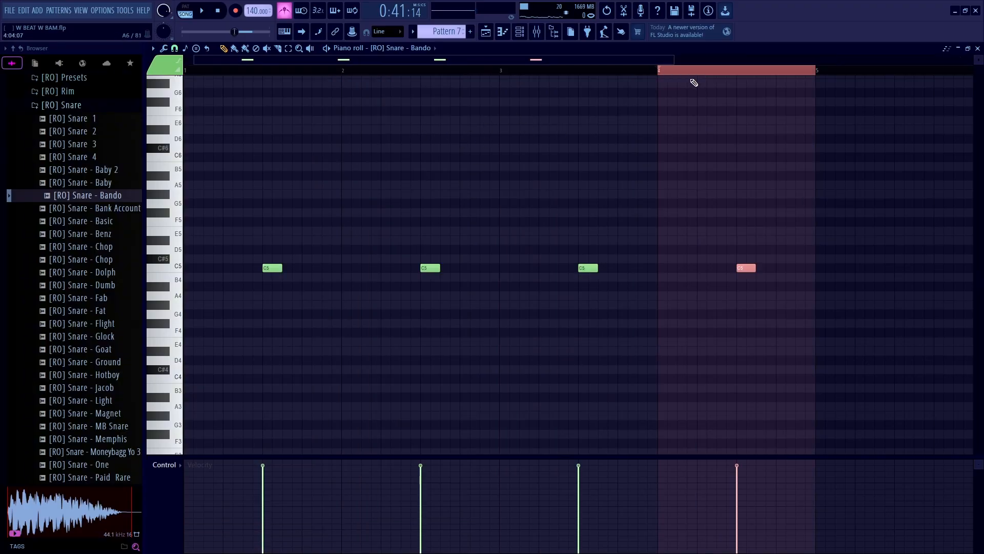
drag(681, 74, 257, 57)
scroll(603, 143, down, 2)
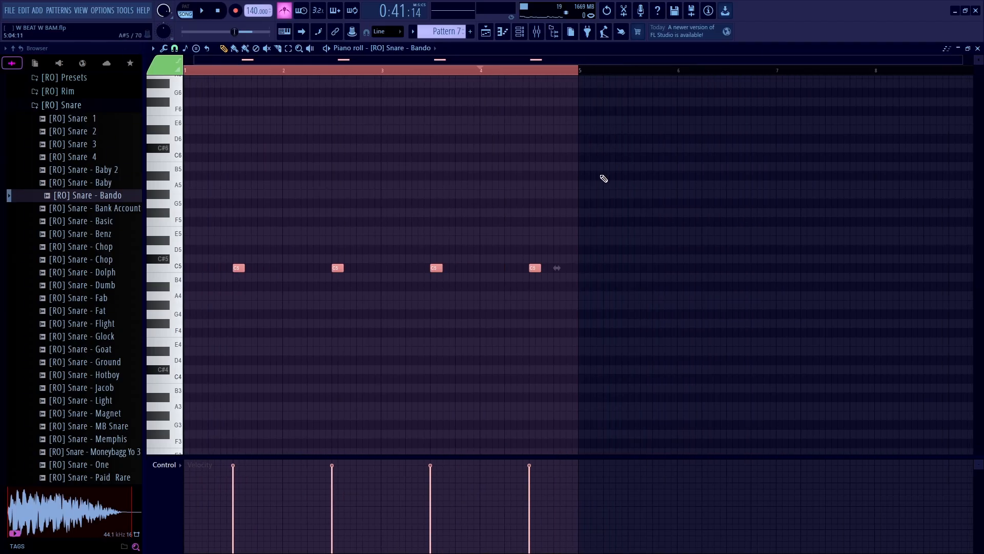
key(ctrl+b)
key(ctrl+a)
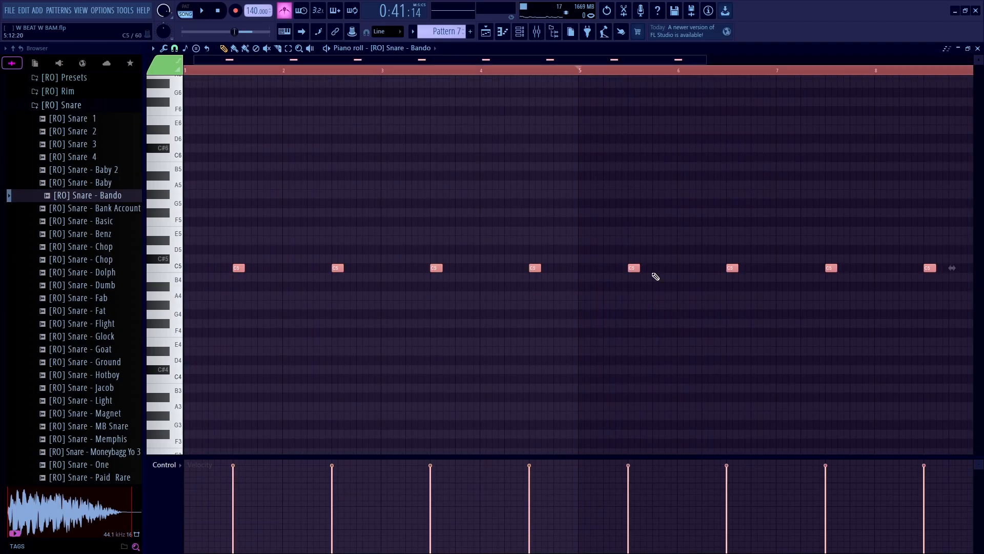
Lower the velocity of all snare notes slightly, reducing the second most and the third and fourth a little further
scroll(652, 275, down, 2)
key(space)
key(e)
drag(268, 251, 365, 290)
scroll(330, 288, down, 2)
scroll(329, 287, up, 1)
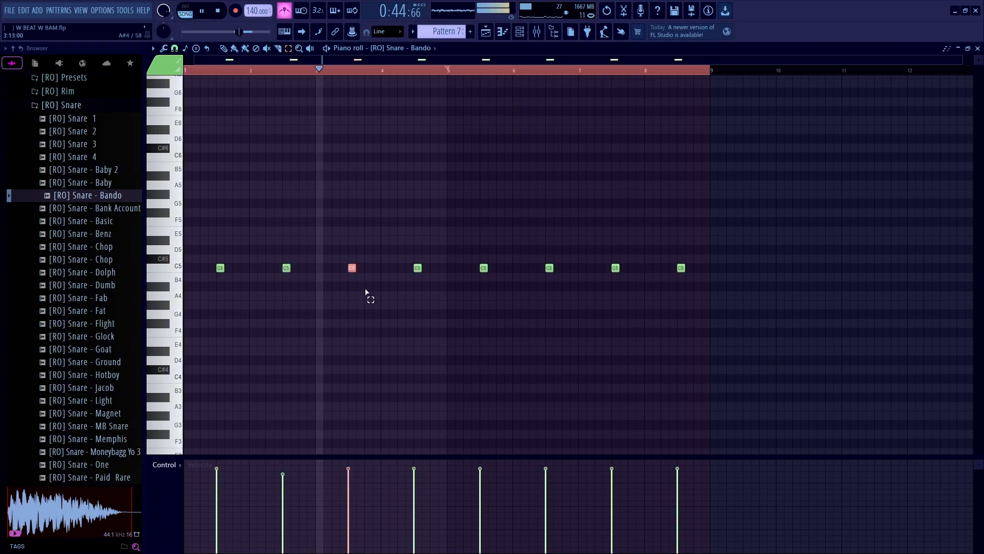
scroll(368, 295, down, 1)
click(285, 268)
scroll(285, 269, down, 2)
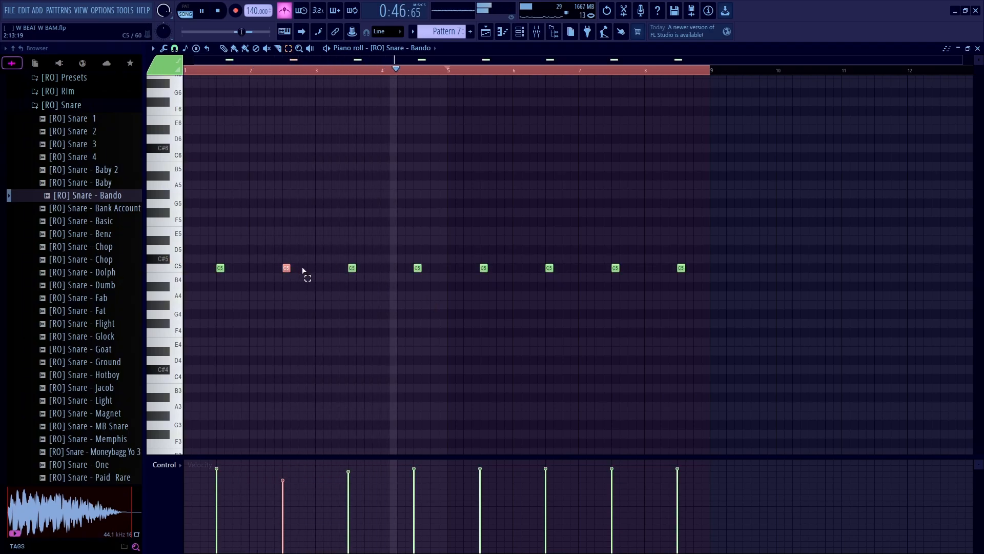
click(444, 296)
key(space)
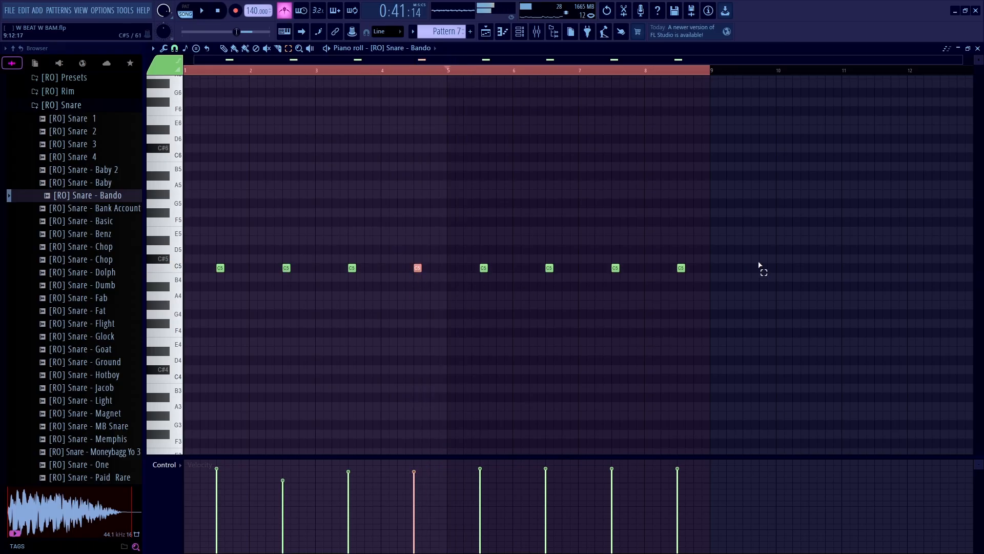
Replace the last four snare notes with a copy of the first four and randomize the copied notes' levels
drag(763, 256, 472, 286)
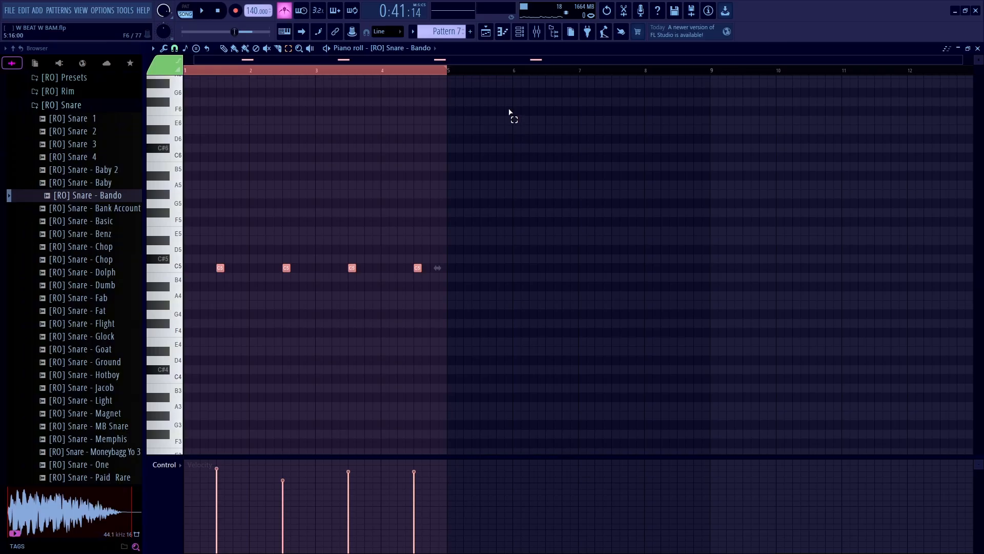
key(ctrl+b)
key(alt+r)
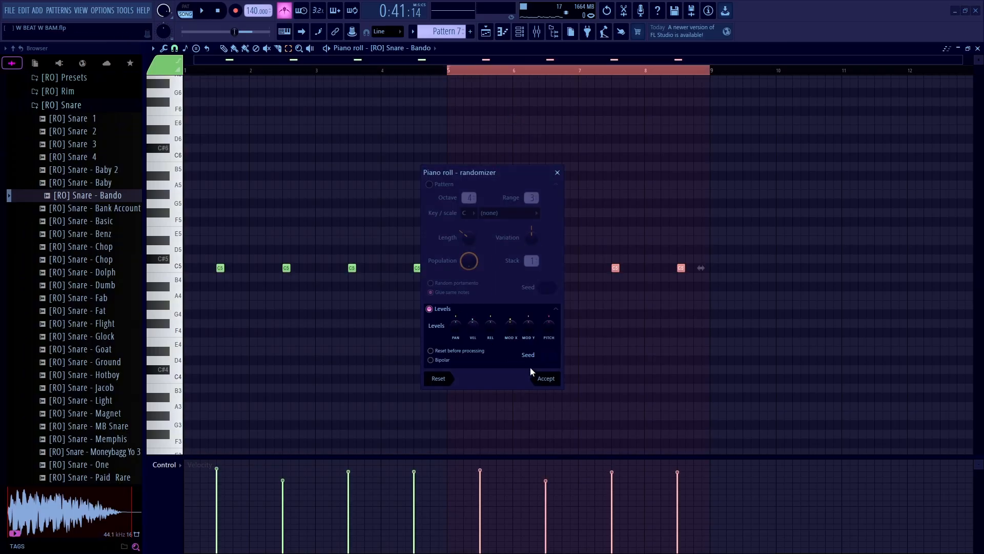
click(544, 378)
ctrl+click(529, 80)
Play the selected section and route the Snare - Bando channel to mixer insert 7
key(Escape)
key(space)
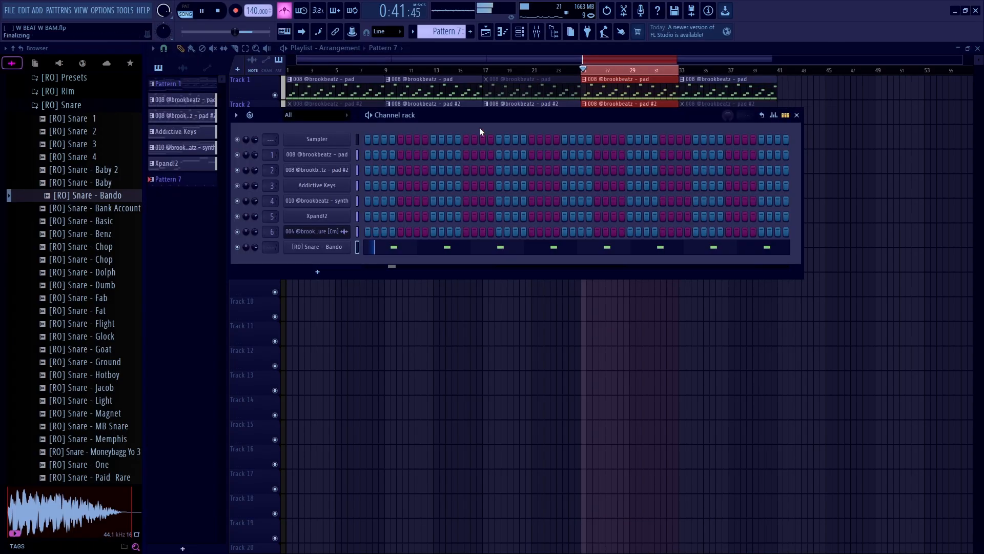
key(F9)
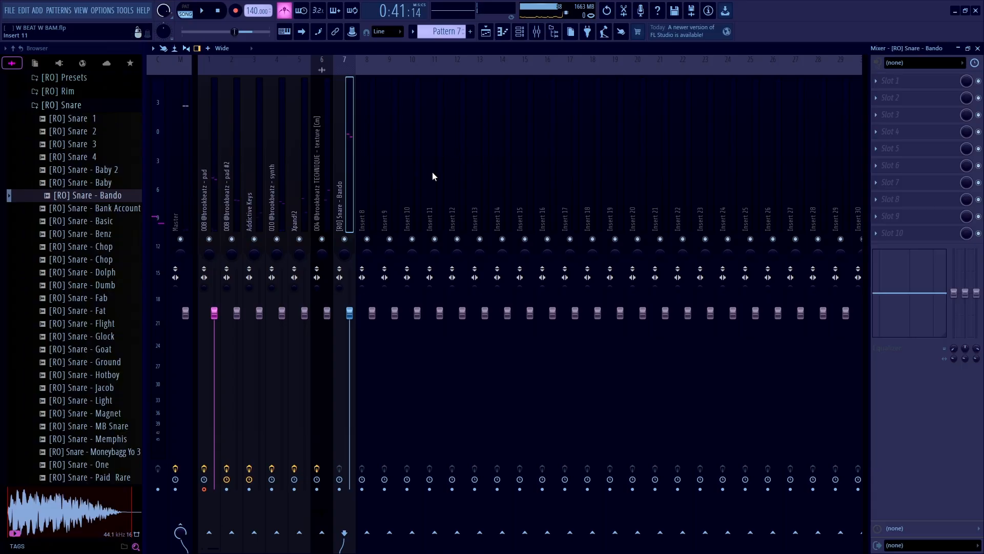
Lower the Snare - Bando channel's volume to about 68% while the selected section plays
key(space)
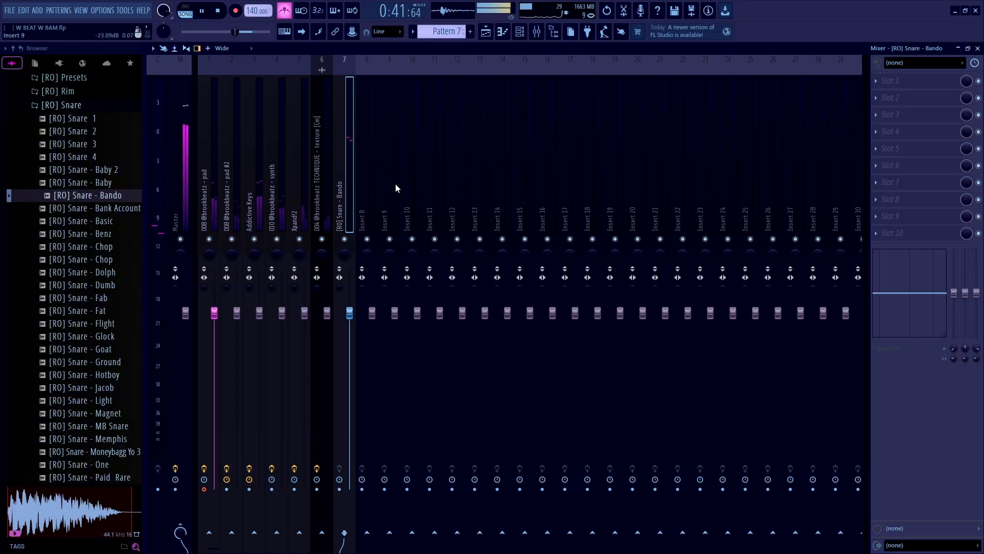
key(F6)
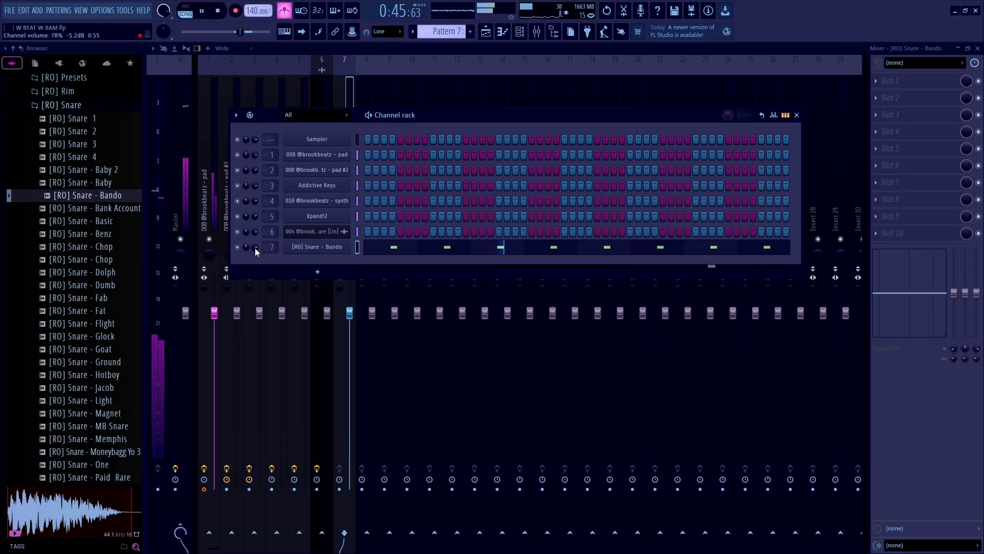
key(space)
key(space)
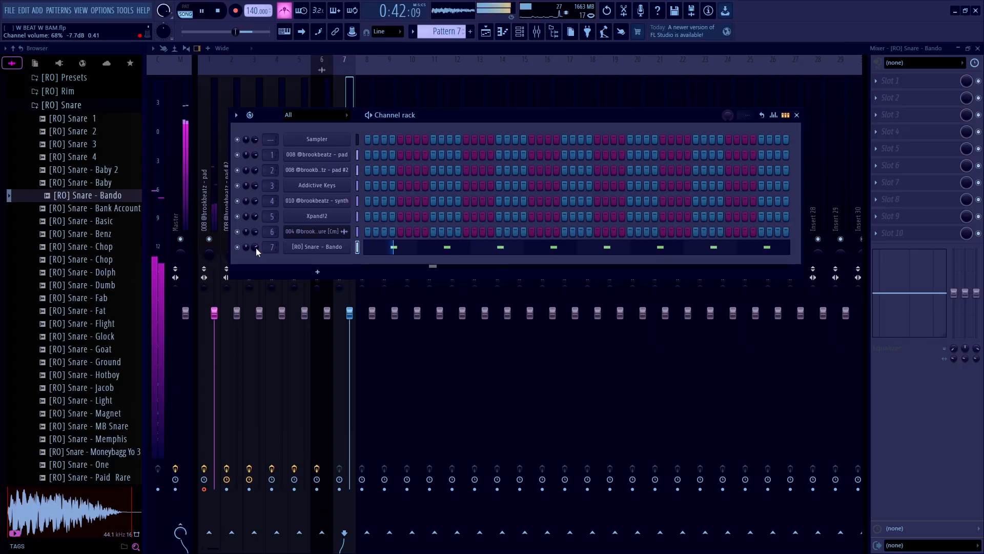
scroll(256, 247, up, 2)
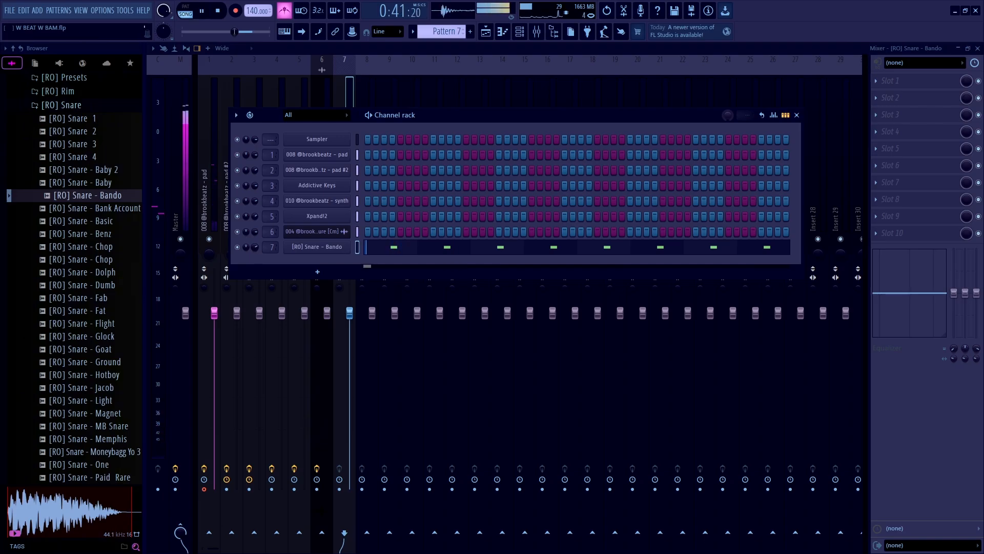
Open the [RO] Hi-Hat sample folder and audition the Basic, Chase, Chicago and ChiChi hi-hats
key(F9)
key(F9)
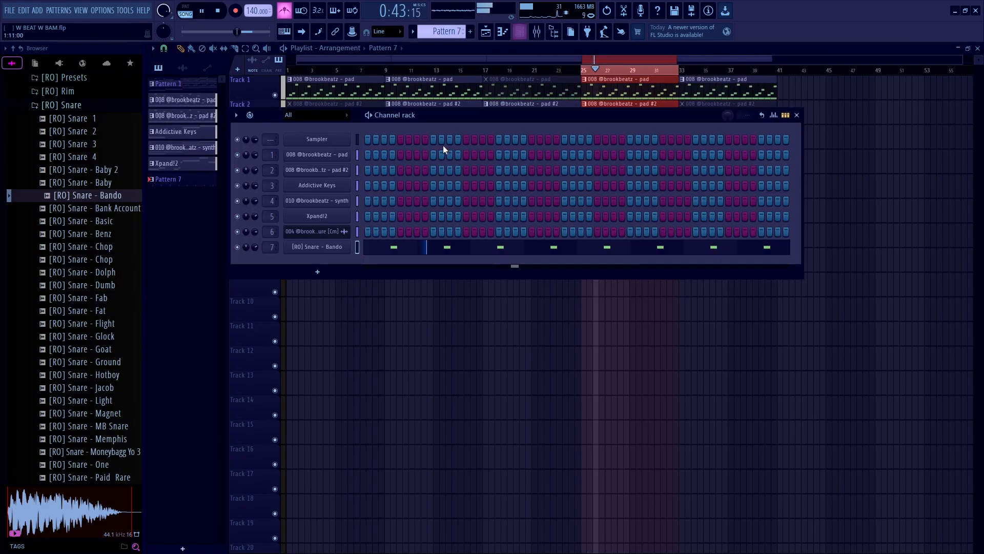
key(space)
scroll(74, 256, up, 4)
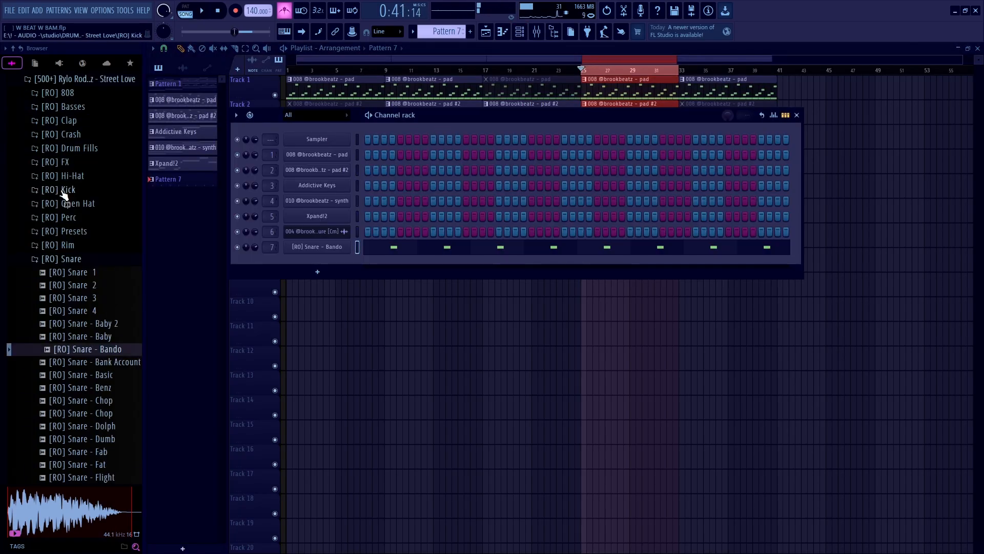
click(75, 259)
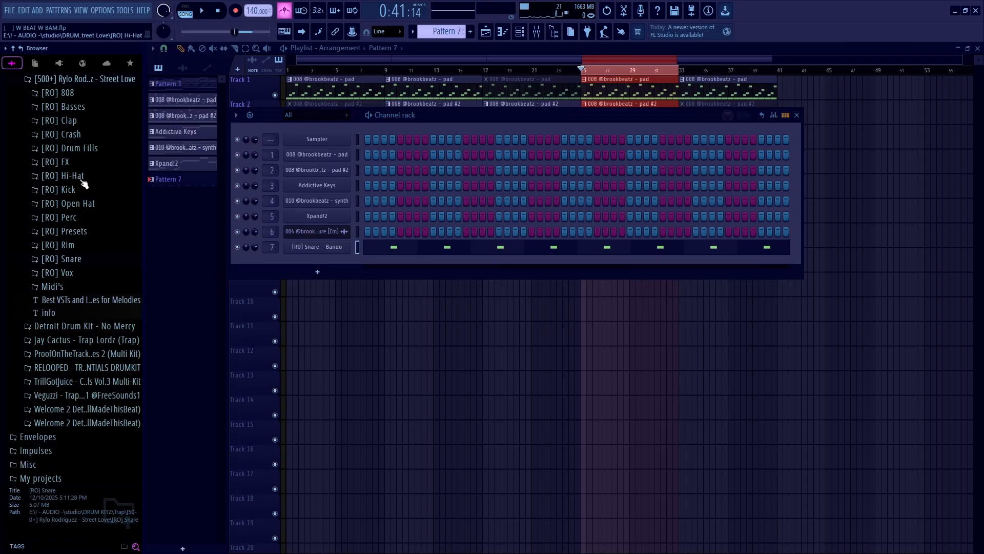
click(82, 176)
click(88, 106)
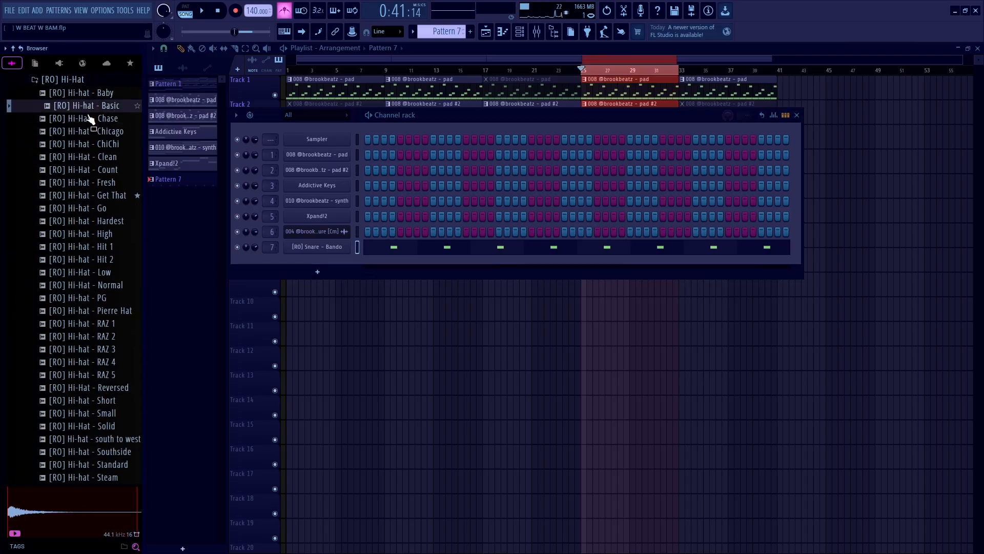
click(88, 118)
key(space)
click(88, 132)
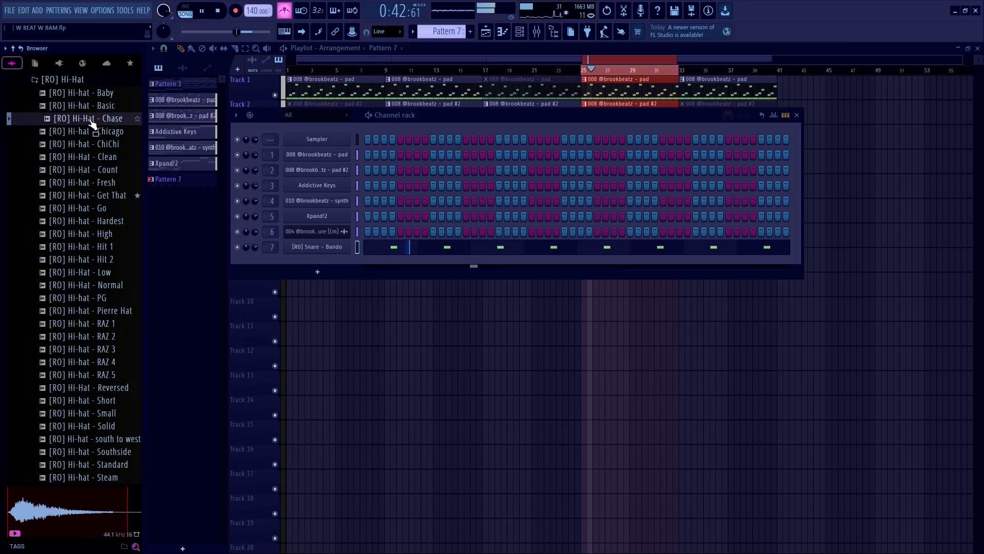
click(89, 144)
key(space)
Add the Hi-hat - ChiChi sample as a new channel below the snare and fill every 2 steps
drag(320, 261, 322, 262)
right_click(323, 263)
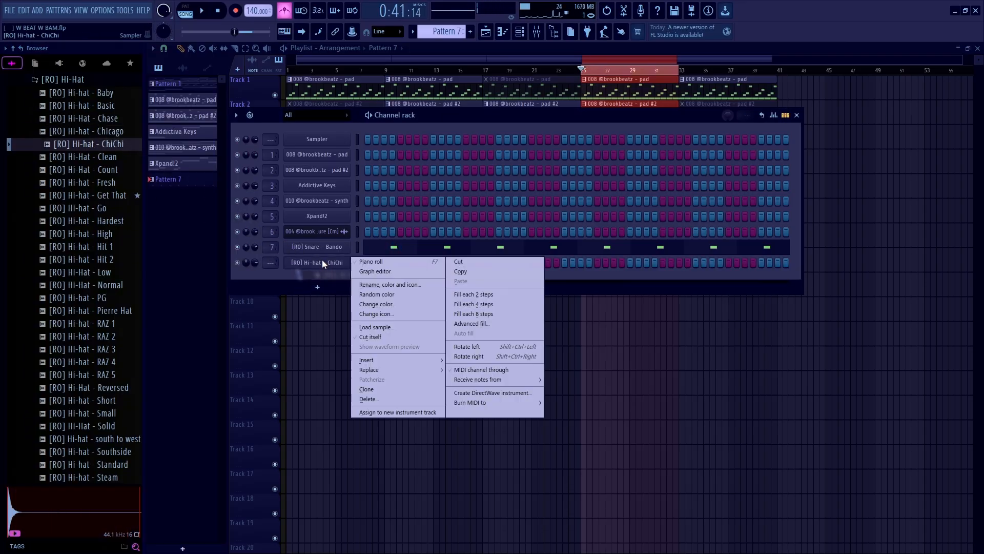
click(480, 294)
Apply the "hold no tension" envelope preset to the volume of the Hi-hat - ChiChi channel
click(317, 262)
click(236, 140)
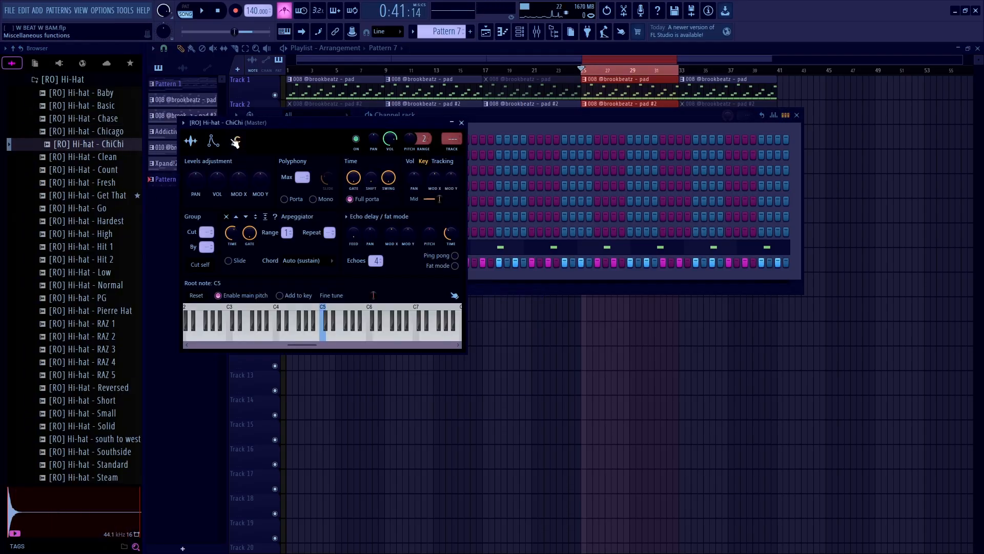
click(212, 140)
click(322, 180)
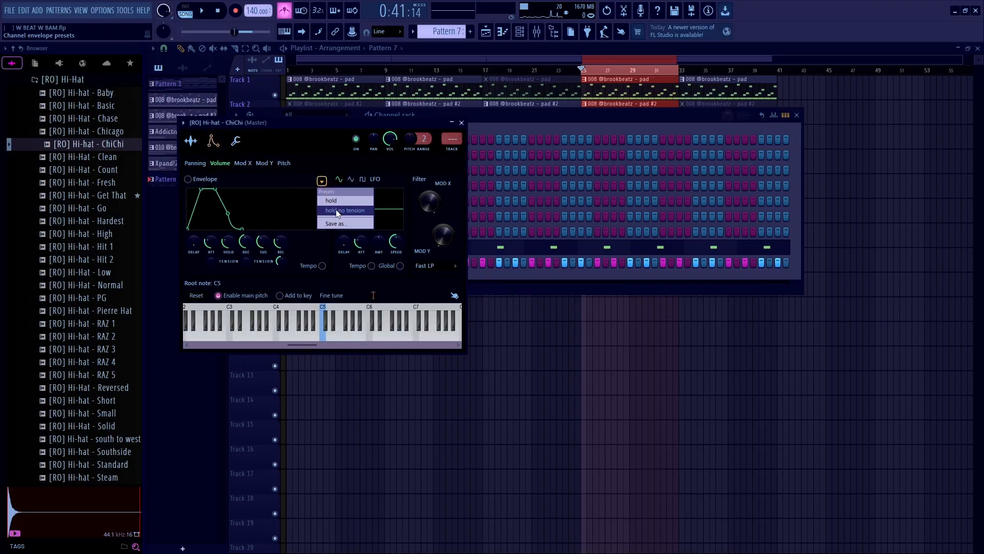
click(338, 219)
key(Escape)
Open the ChiChi hi-hat steps as piano roll notes and lengthen each C5 note to reach the next one
key(space)
right_click(327, 263)
click(356, 262)
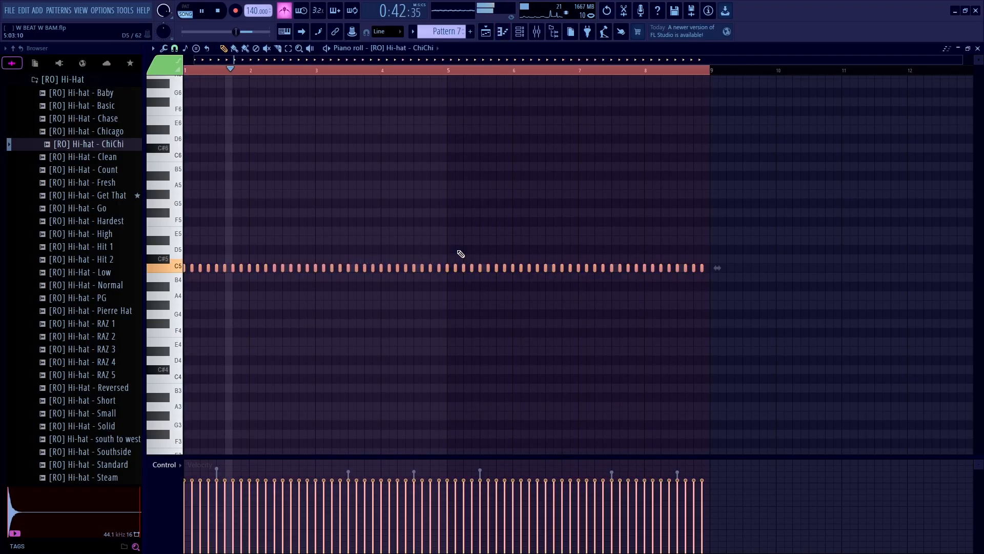
key(ctrl+d)
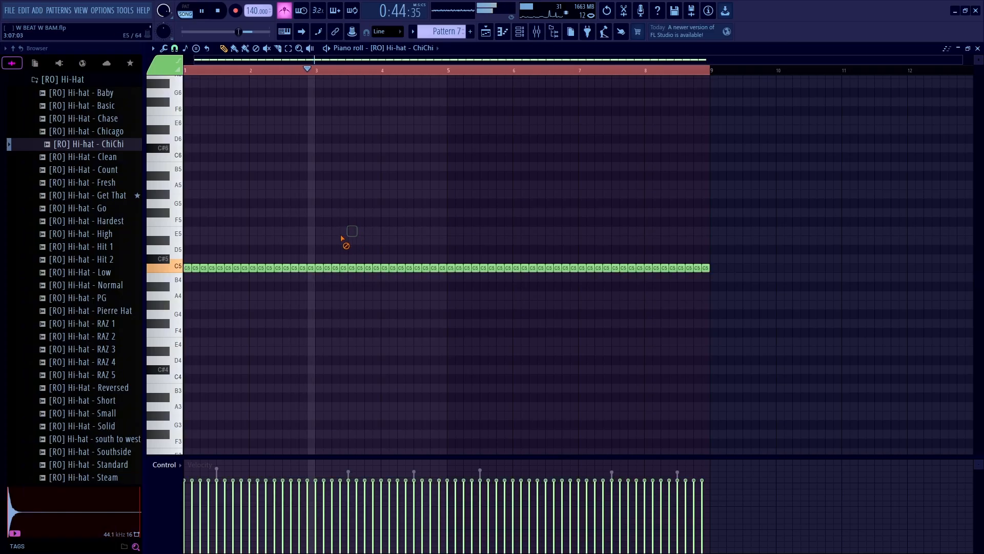
key(space)
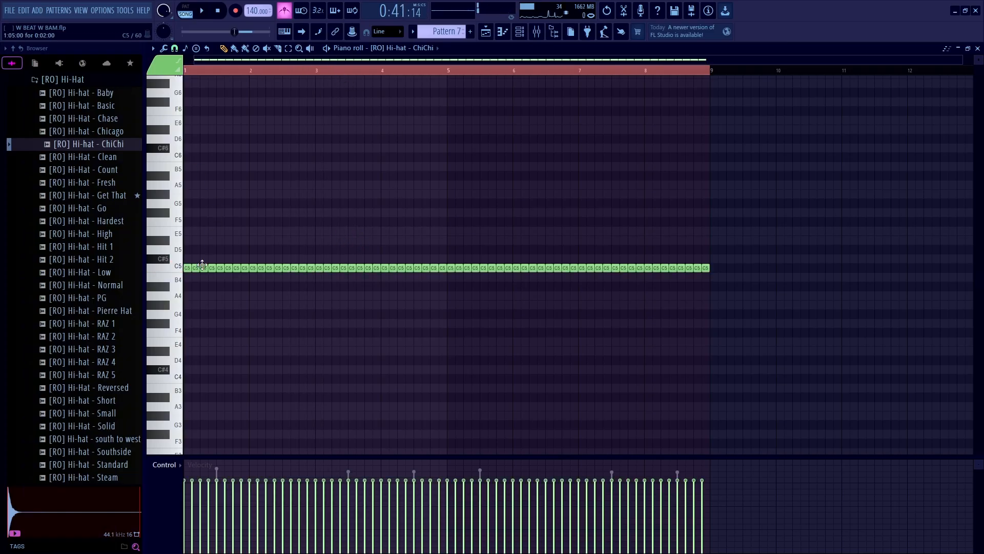
Slightly randomize the velocity of all hi-hat notes
scroll(192, 289, up, 5)
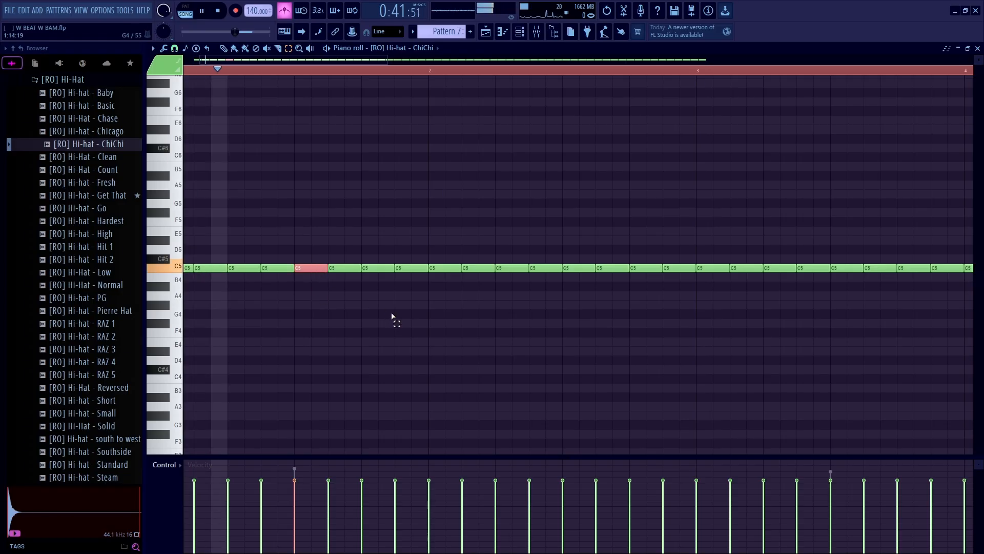
key(ctrl+a)
key(alt+r)
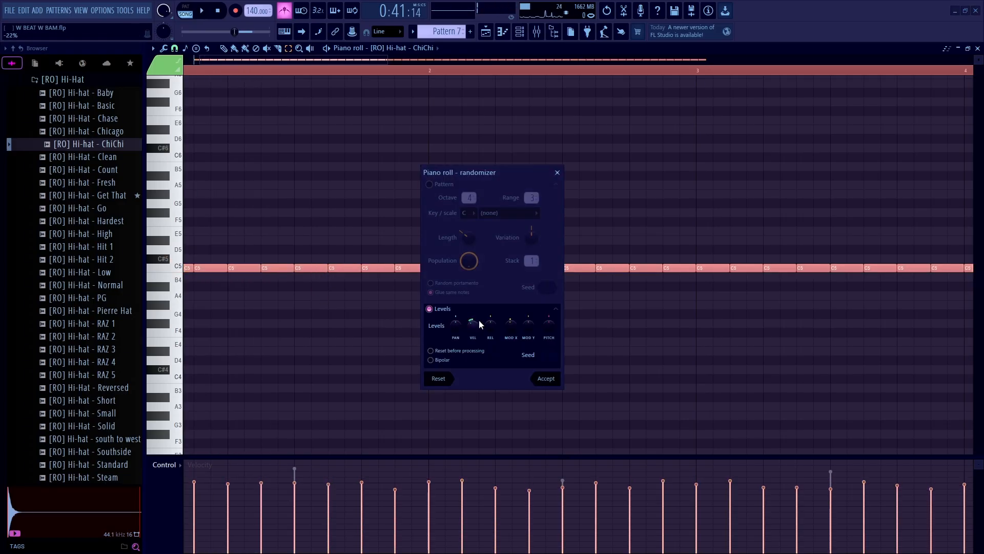
click(545, 382)
ctrl+click(356, 321)
key(space)
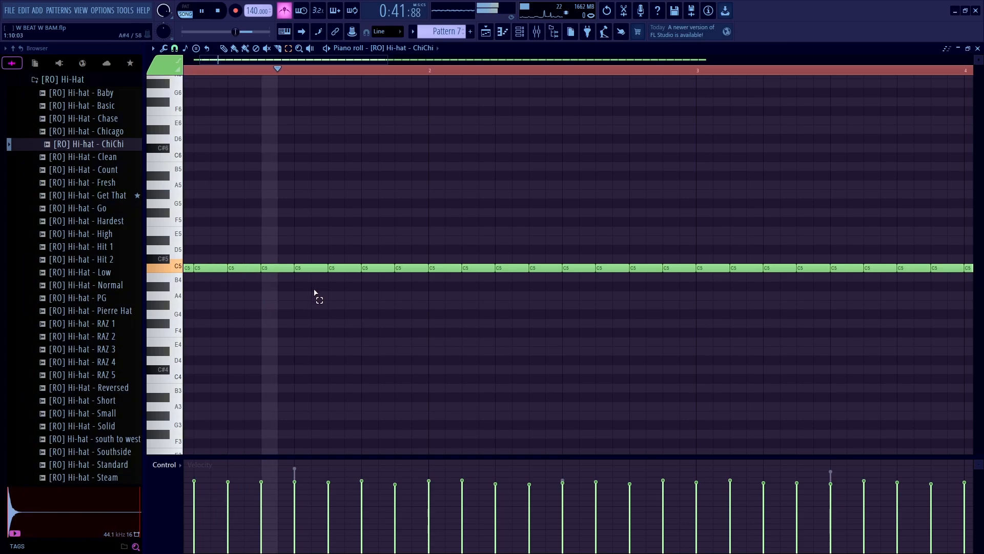
ctrl+click(315, 269)
key(space)
key(space)
key(alt+u)
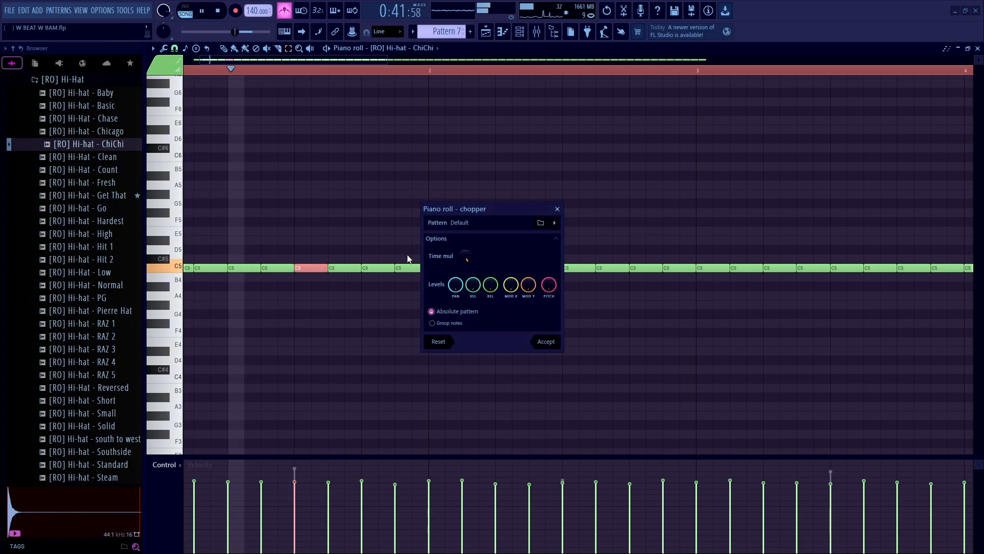
drag(465, 254, 465, 258)
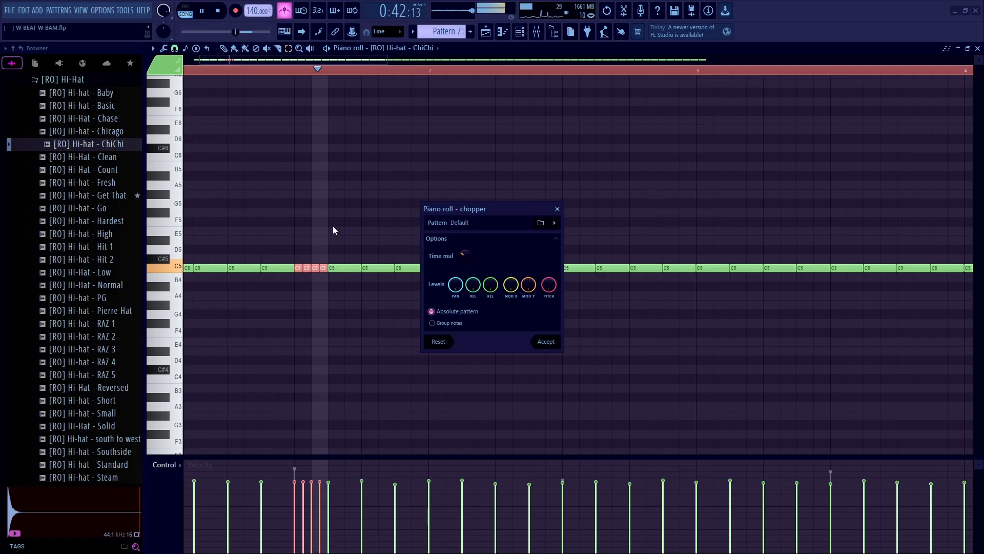
key(Escape)
key(space)
key(space)
Chop the sixth hi-hat note of bar 1 into four equal notes and slightly lower their velocity
ctrl+click(353, 264)
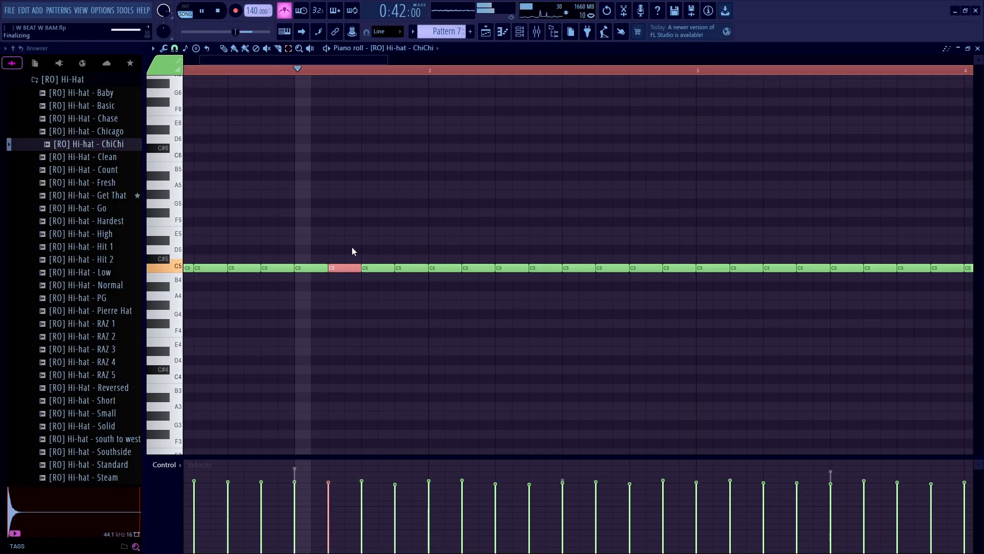
key(alt+u)
key(space)
key(space)
drag(465, 256, 465, 279)
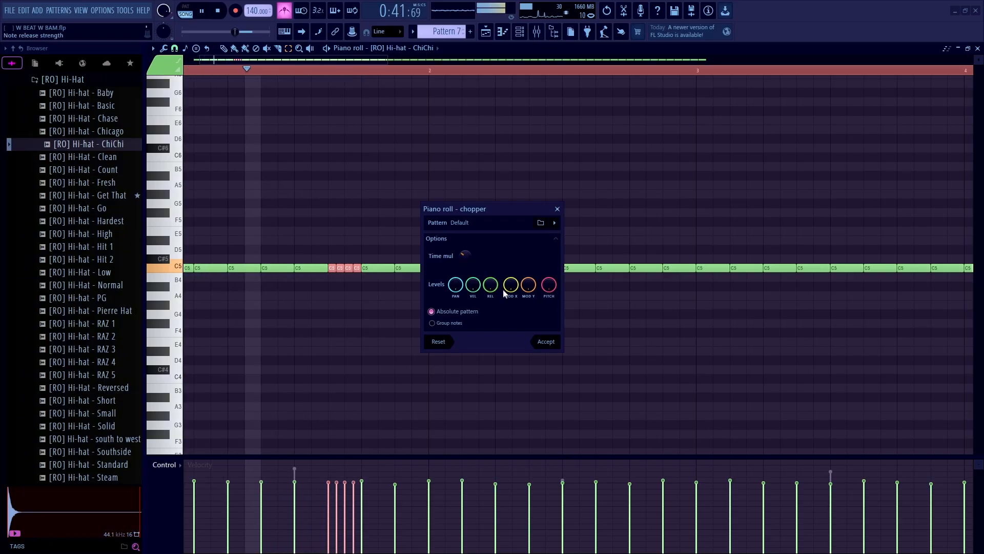
click(551, 343)
key(space)
key(space)
ctrl+click(475, 291)
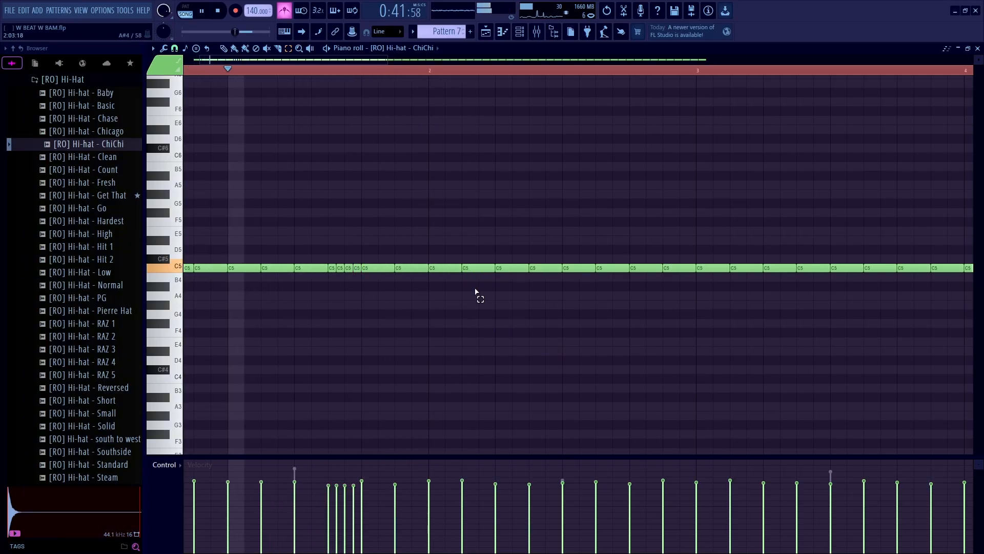
Slice the sixth hi-hat note of bar 2 in half and slightly lower the first half's velocity
scroll(474, 291, down, 1)
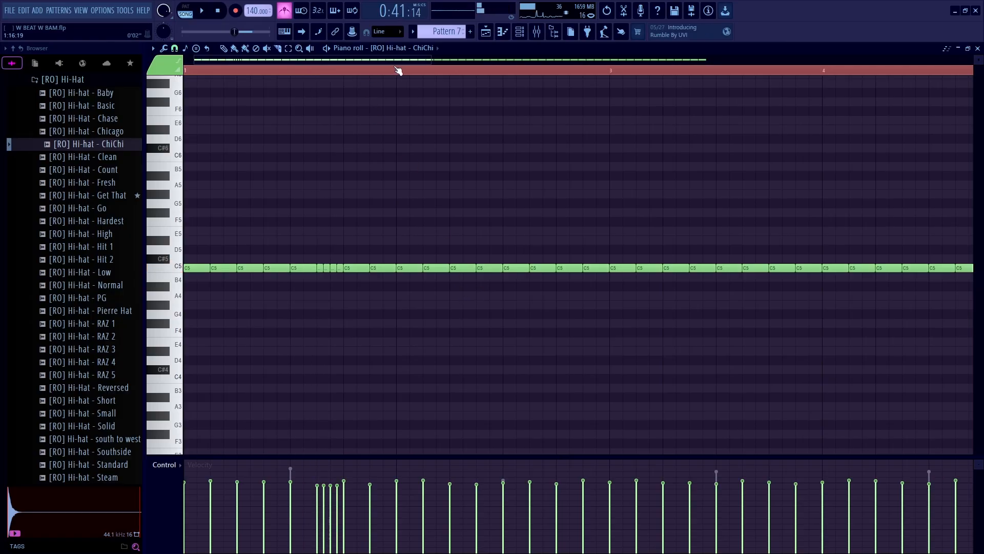
key(space)
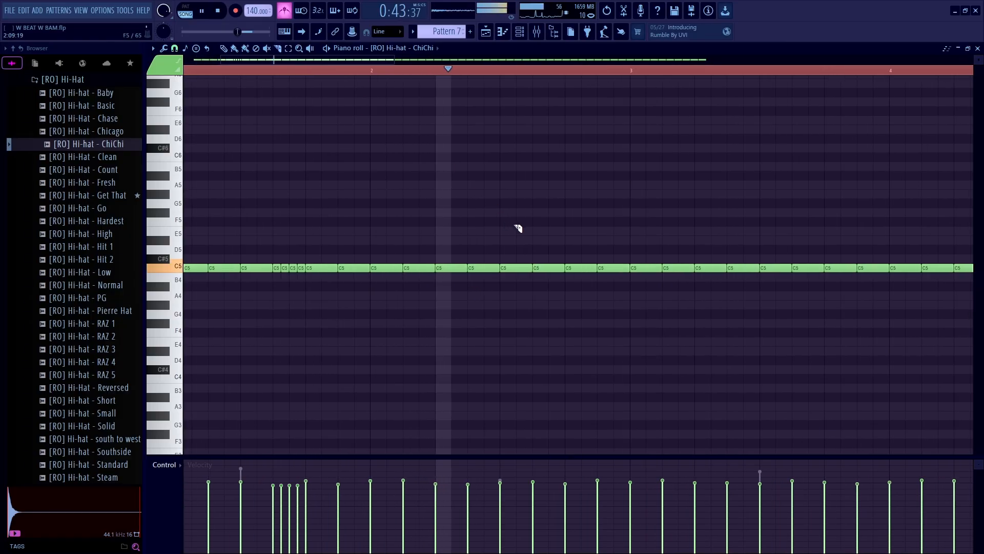
scroll(574, 289, up, 1)
key(space)
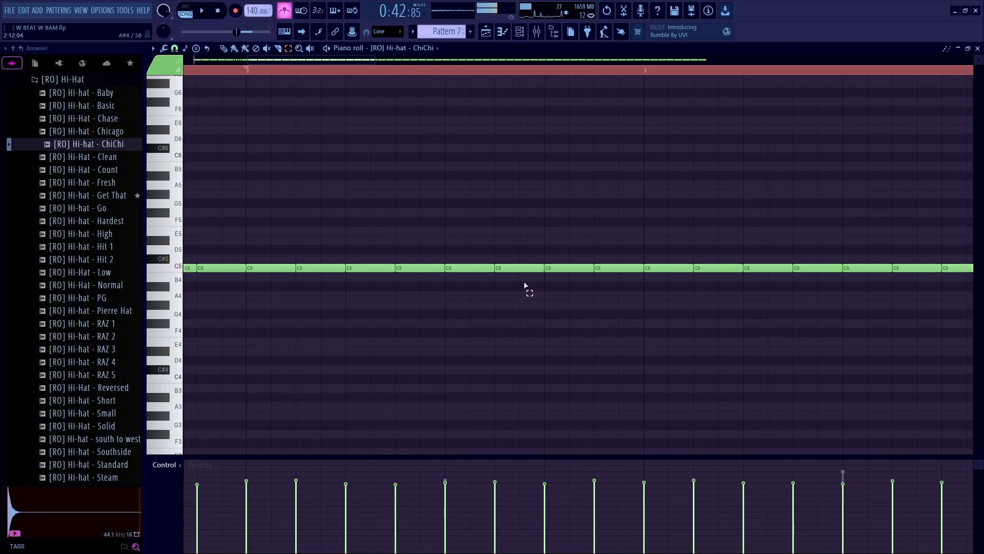
key(space)
drag(522, 283, 513, 263)
scroll(511, 267, down, 2)
scroll(513, 286, down, 3)
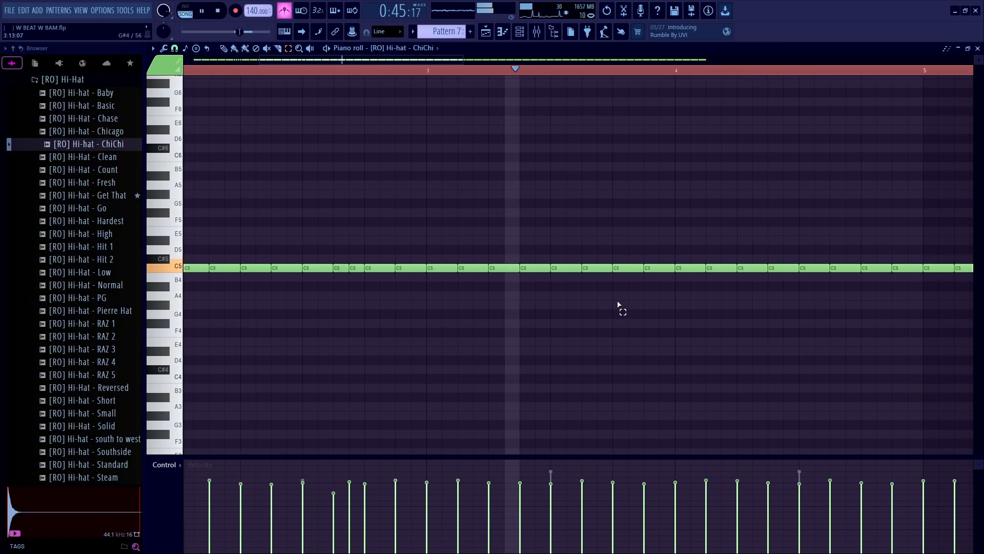
Chop the sixth hi-hat note of bar 3 into four equal notes and slightly lower their velocity
key(space)
scroll(600, 300, up, 2)
key(alt+u)
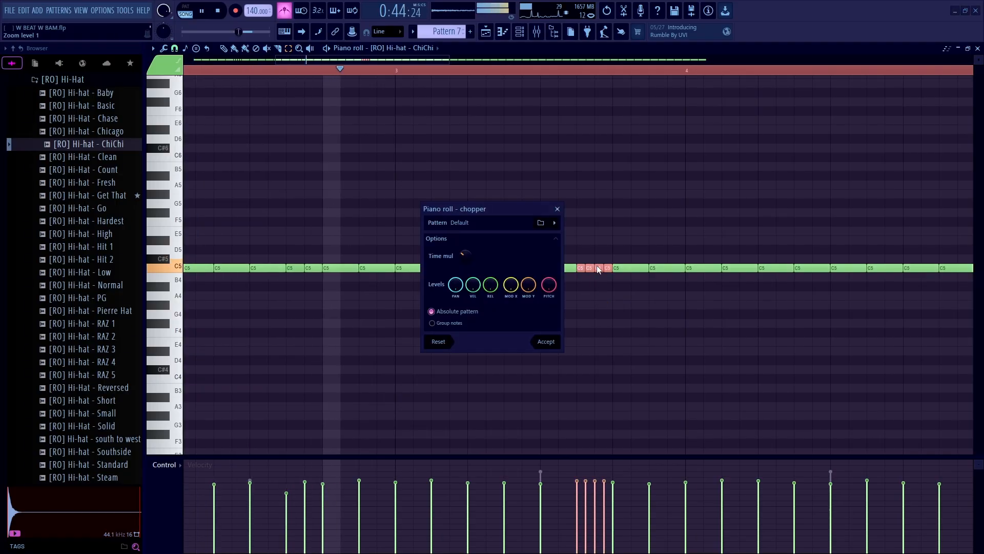
click(546, 339)
scroll(594, 269, down, 1)
scroll(718, 330, down, 3)
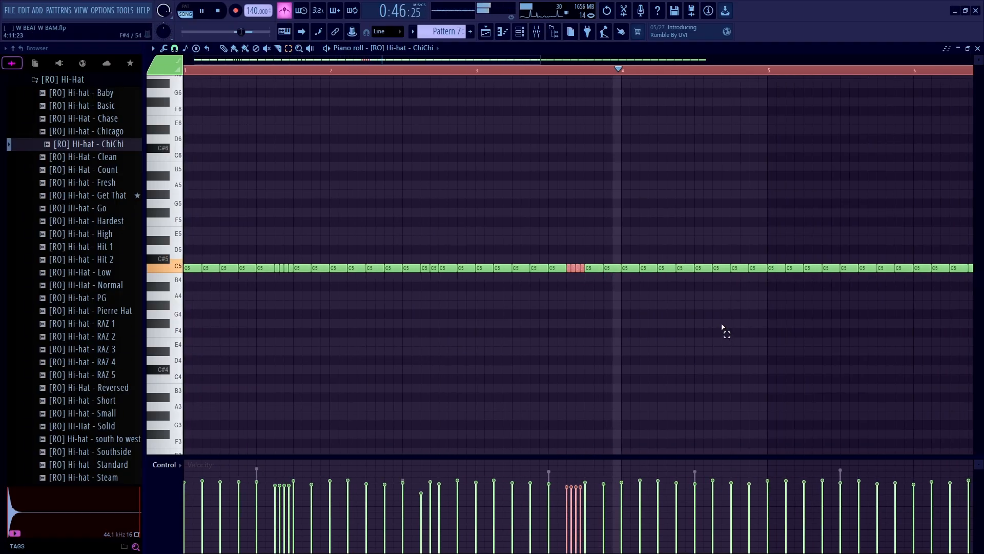
Chop the third hi-hat note of bar 4 into a fast eight-note roll and lower its velocity
scroll(718, 326, up, 3)
key(space)
key(space)
click(639, 269)
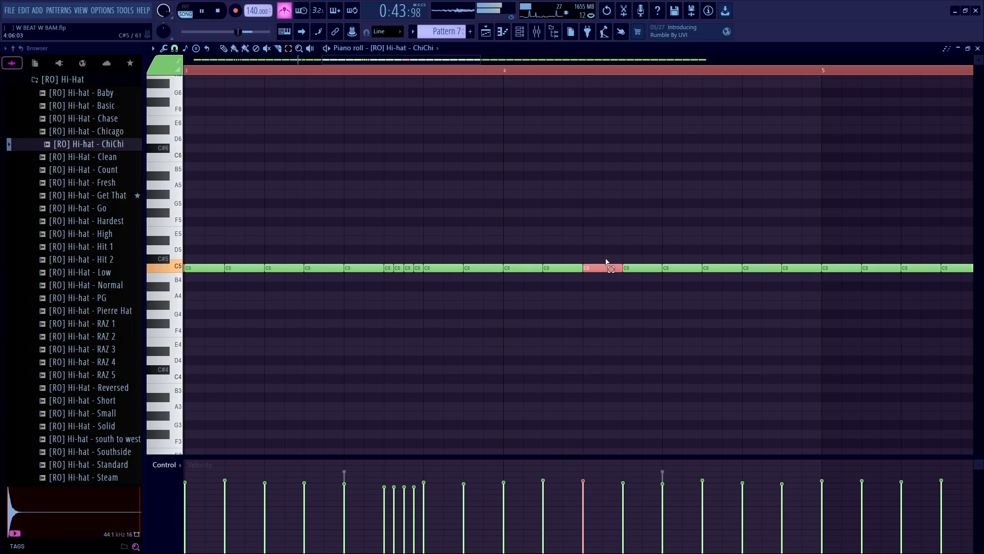
key(alt+u)
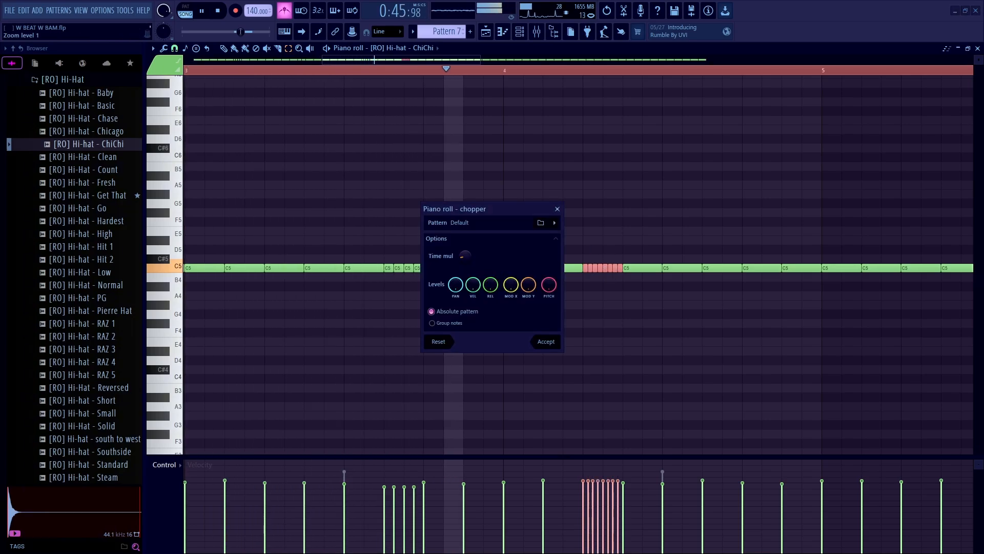
click(547, 342)
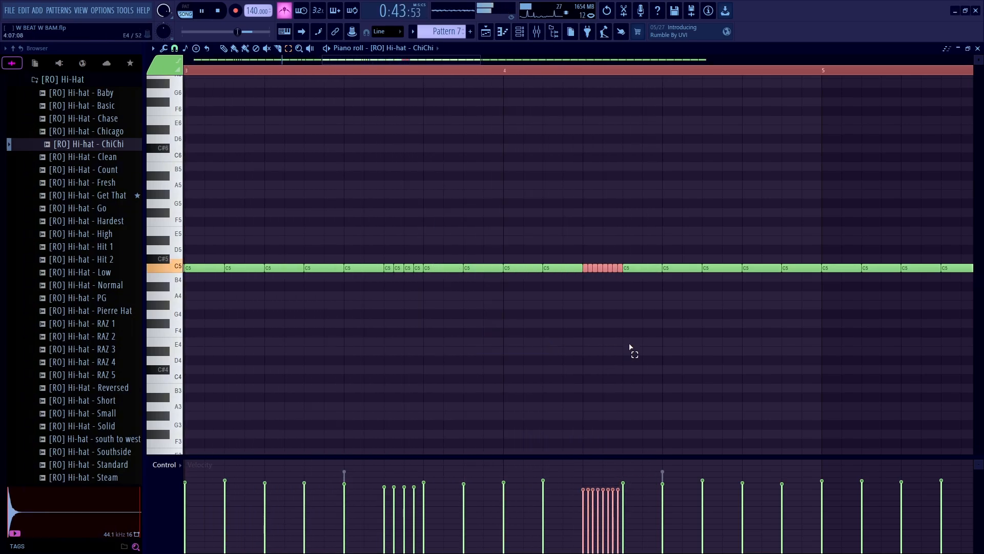
Delete the unrolled hi-hat notes from bar 5 through bar 8
scroll(634, 336, down, 4)
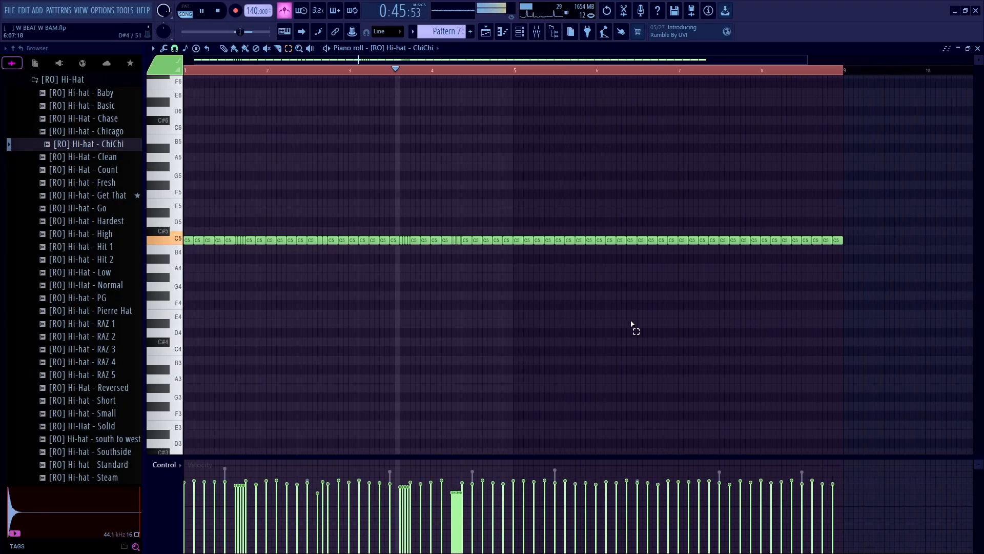
scroll(513, 257, up, 5)
key(c)
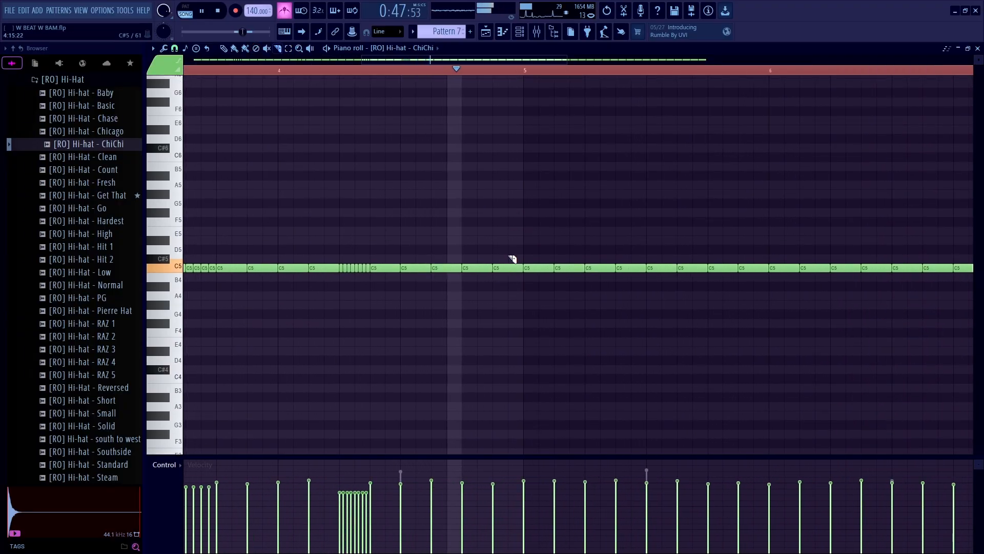
scroll(543, 269, down, 4)
key(space)
drag(871, 275, 534, 270)
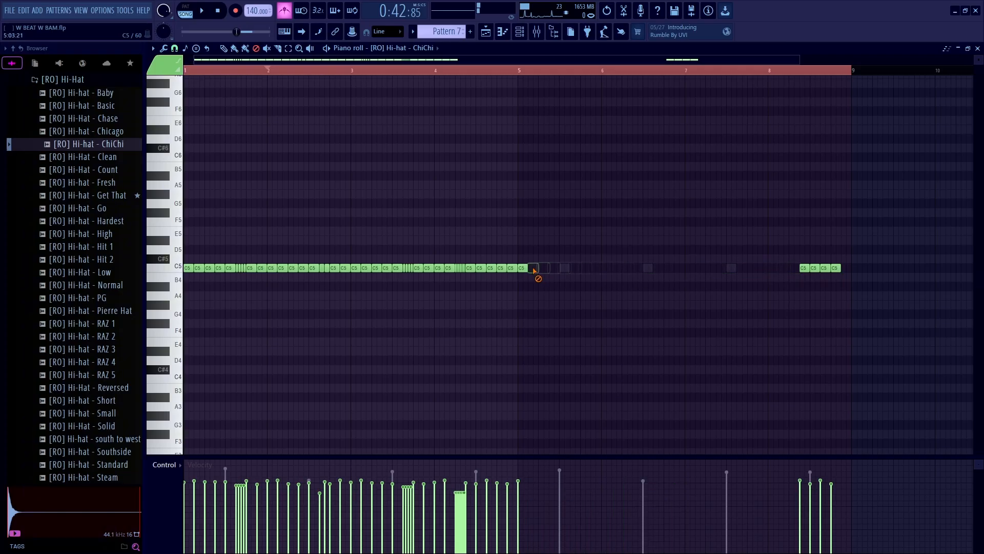
Duplicate the rolled hi-hat pattern of bars 1 to 4 into bars 5 to 8
drag(852, 73, 514, 97)
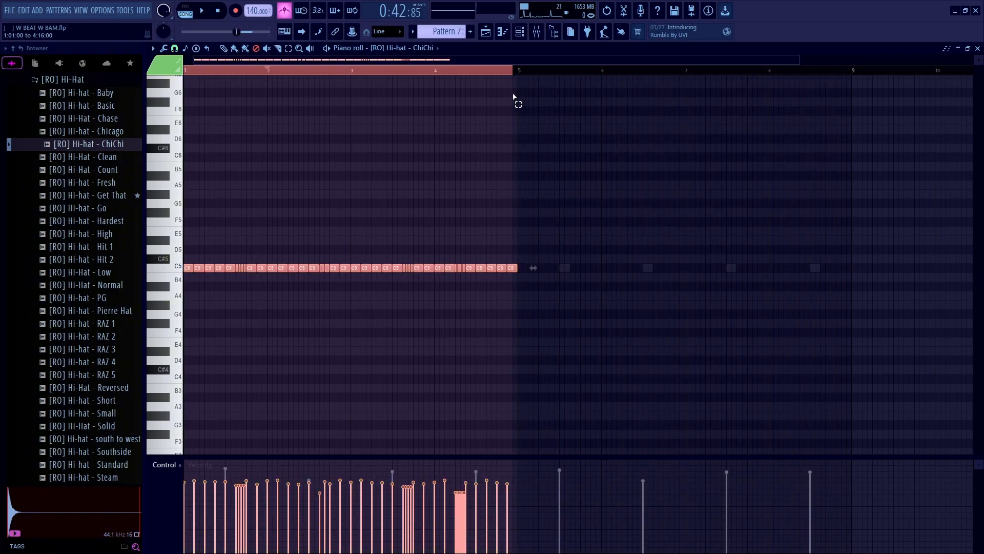
scroll(519, 95, down, 2)
key(ctrl+b)
key(space)
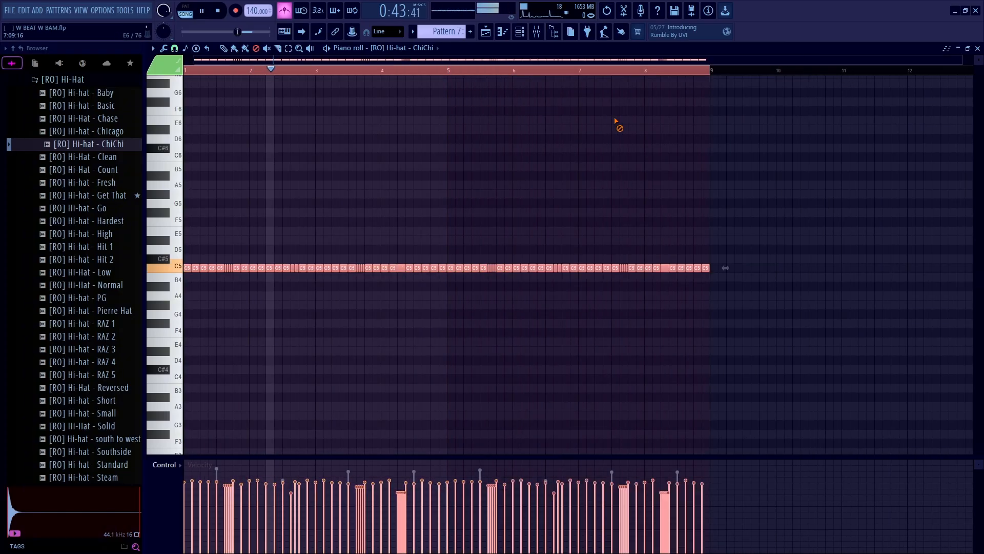
Add Fruity Parametric EQ 2 to the hi-hat's mixer insert and load the 40Hz cut preset
key(F6)
key(F9)
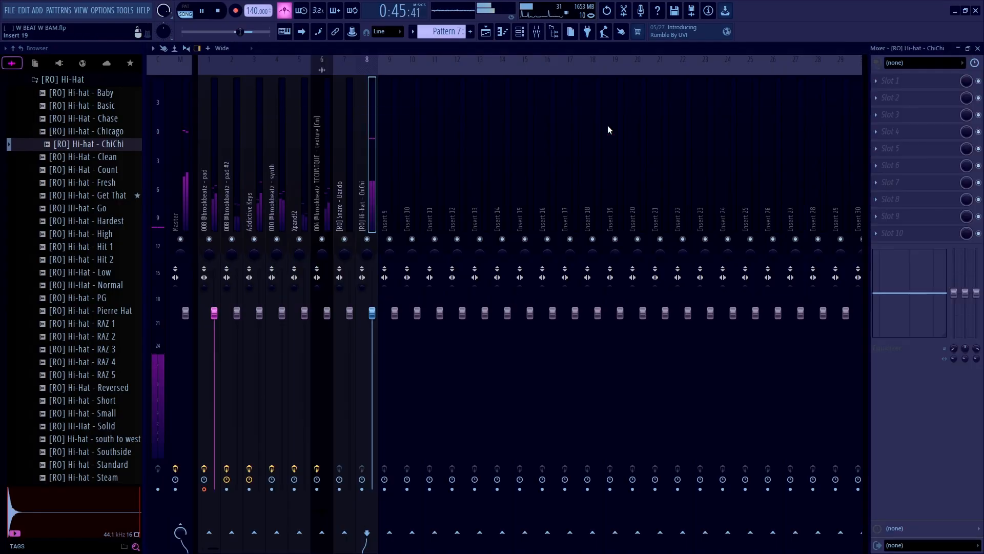
click(892, 82)
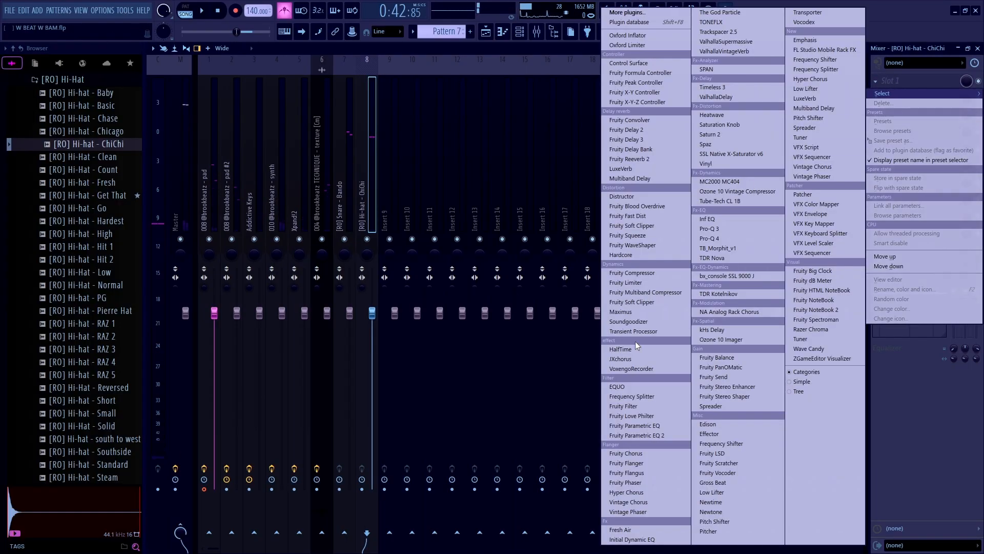
click(644, 437)
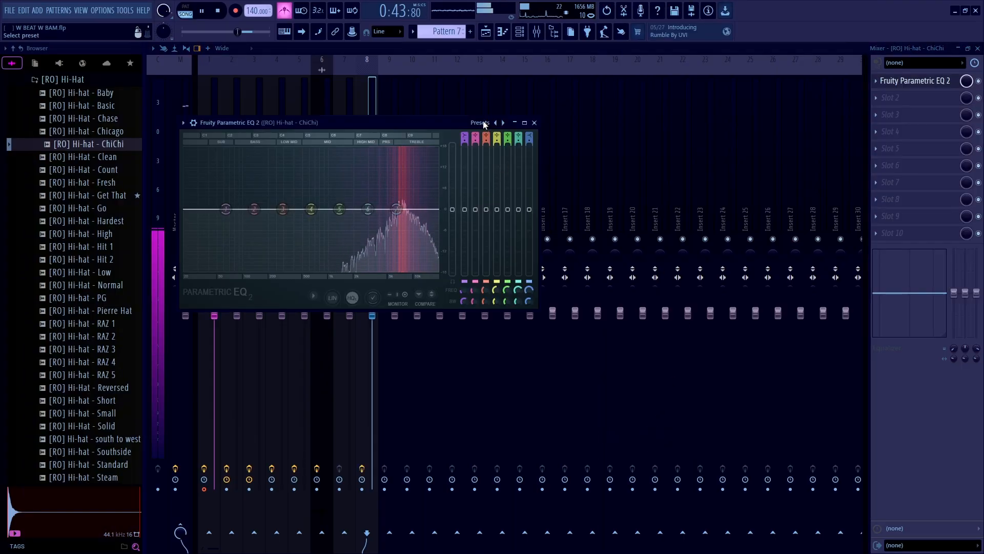
click(480, 123)
click(503, 165)
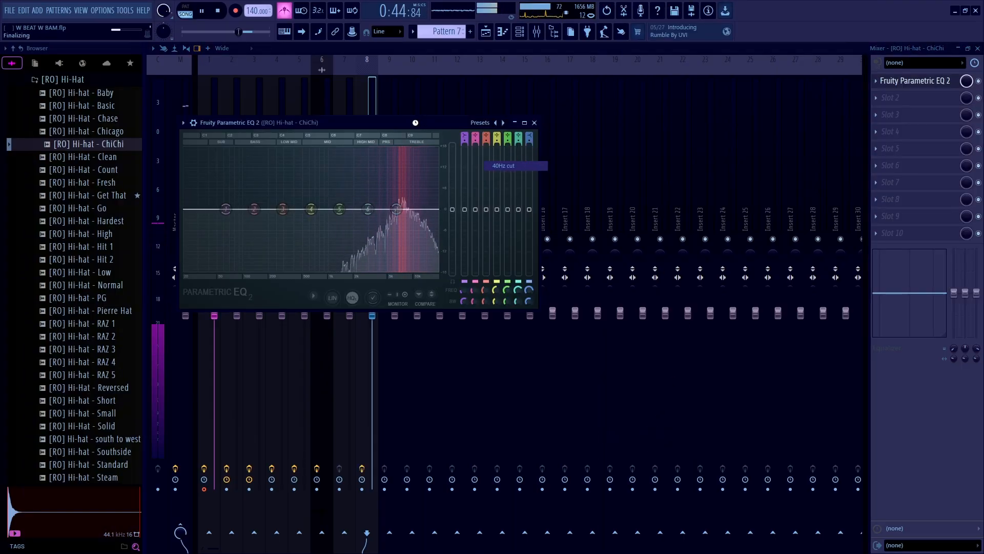
Raise the low-cut frequency of the hi-hat's equalizer well into the midrange
drag(415, 124, 436, 119)
drag(264, 220, 340, 221)
key(Escape)
Add Fruity Parametric EQ 2 to the snare's insert with the 40Hz + 18kHz cut preset and slightly raise its low cut
click(342, 188)
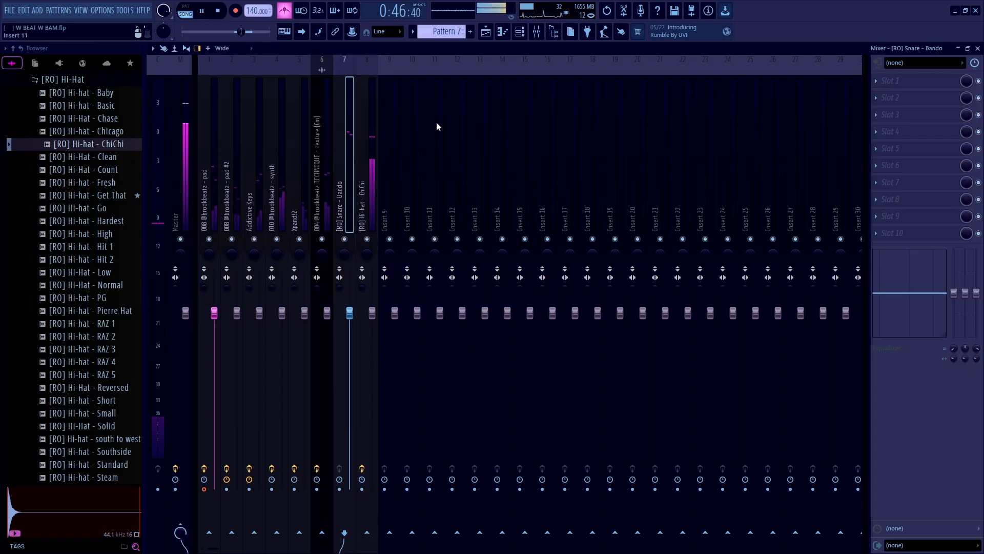
click(877, 82)
click(643, 432)
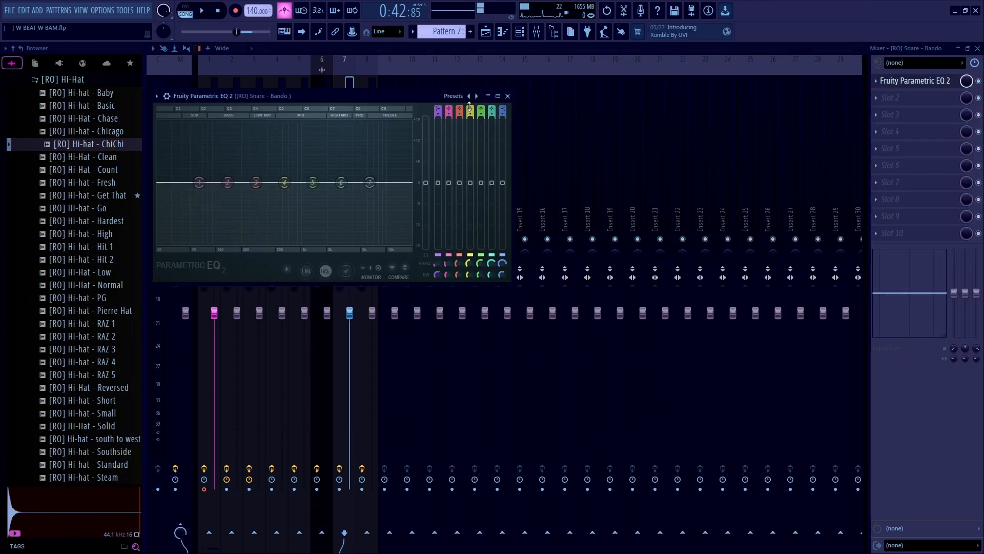
drag(402, 95, 520, 143)
key(space)
click(572, 146)
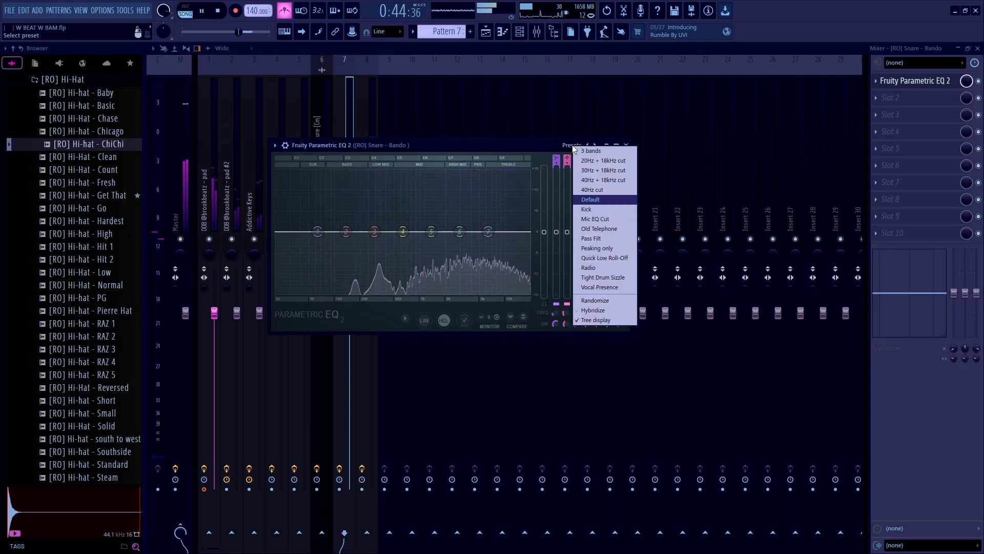
click(610, 181)
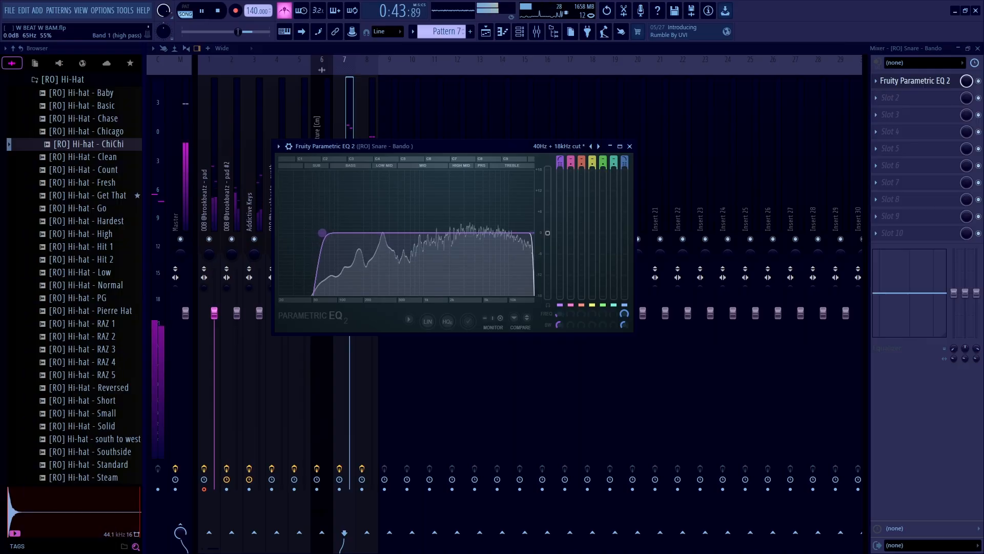
drag(322, 233, 329, 234)
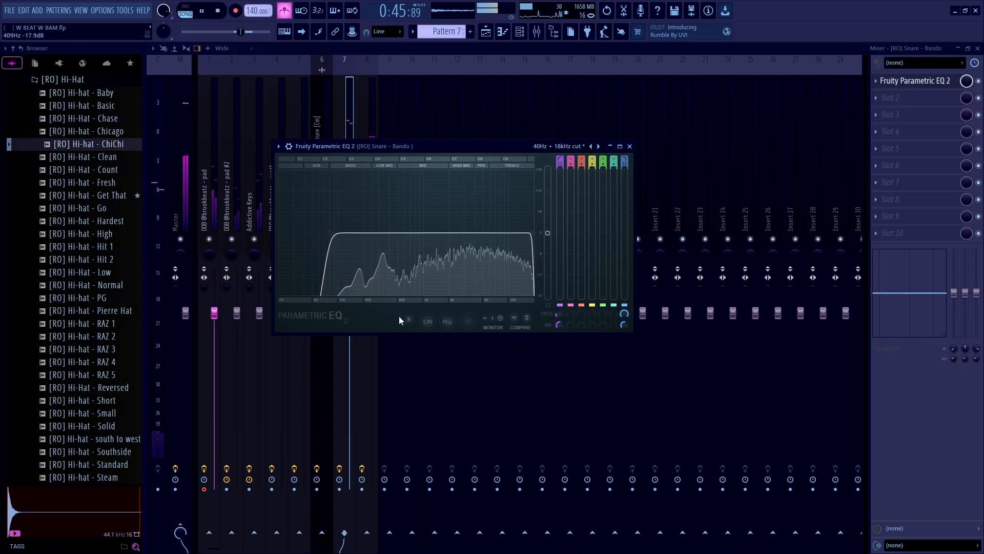
Collapse the hi-hat sample folder and open the [RO] Open Hat folder of the same drum kit
key(F5)
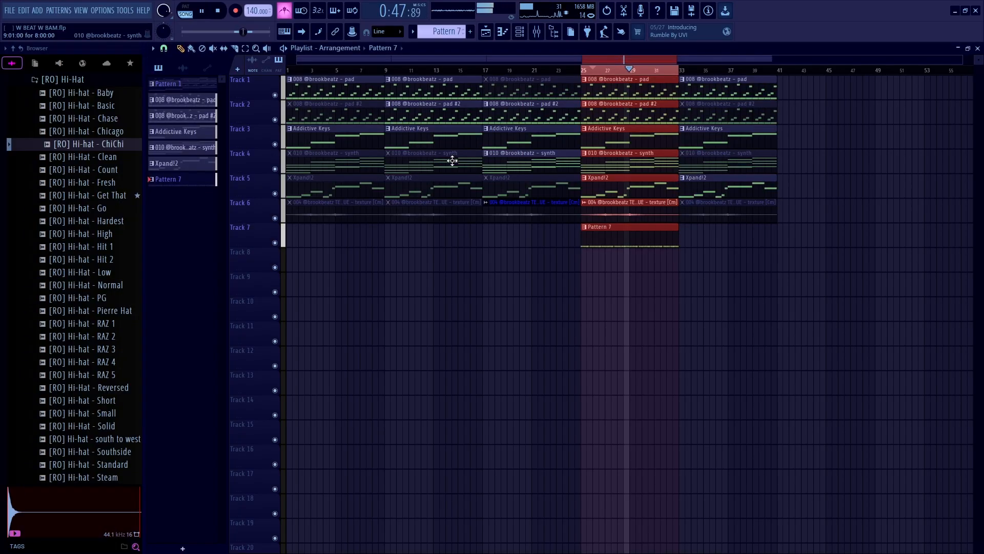
key(F6)
scroll(103, 187, up, 5)
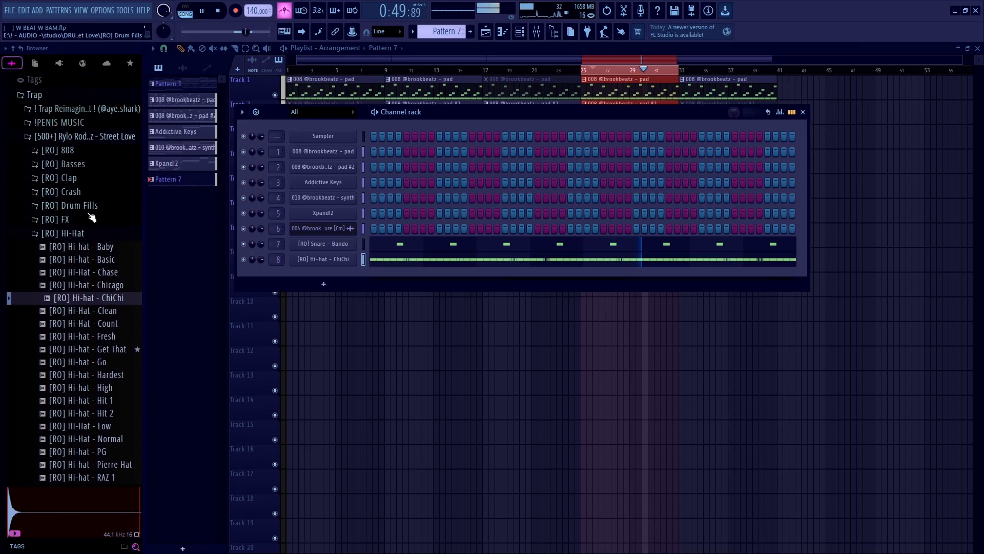
click(77, 233)
scroll(89, 230, down, 2)
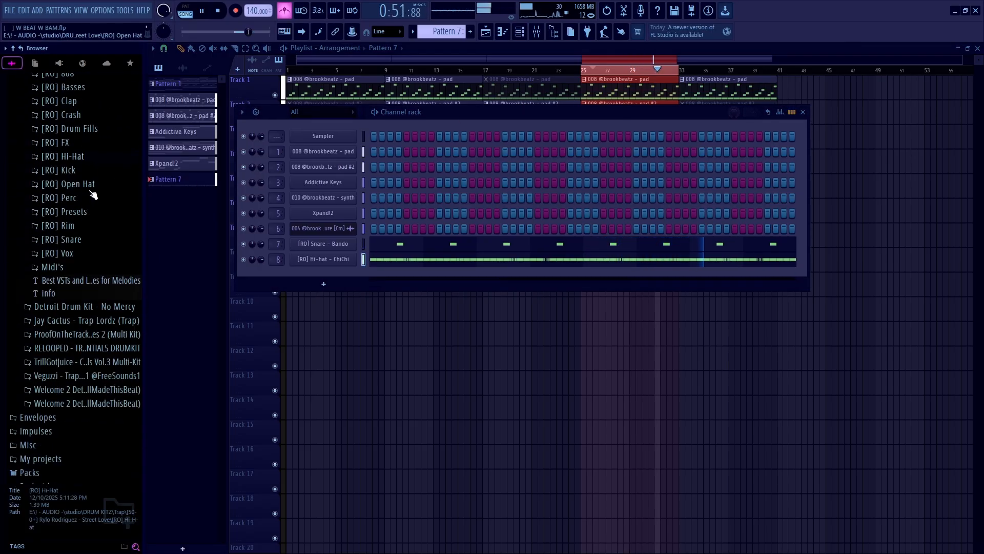
key(space)
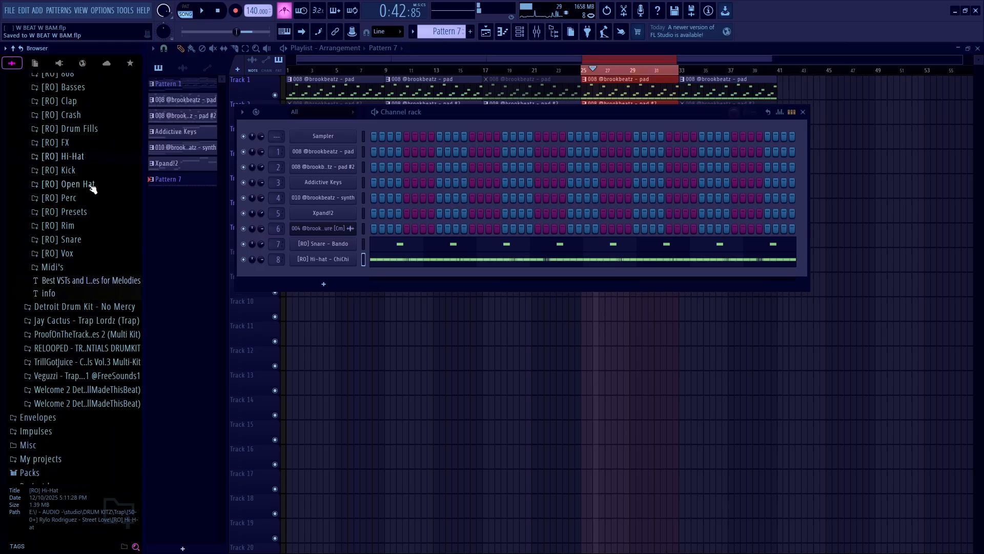
click(92, 186)
Audition the open hat samples from 6pf through Fav 1 over the playing beat
click(88, 145)
key(space)
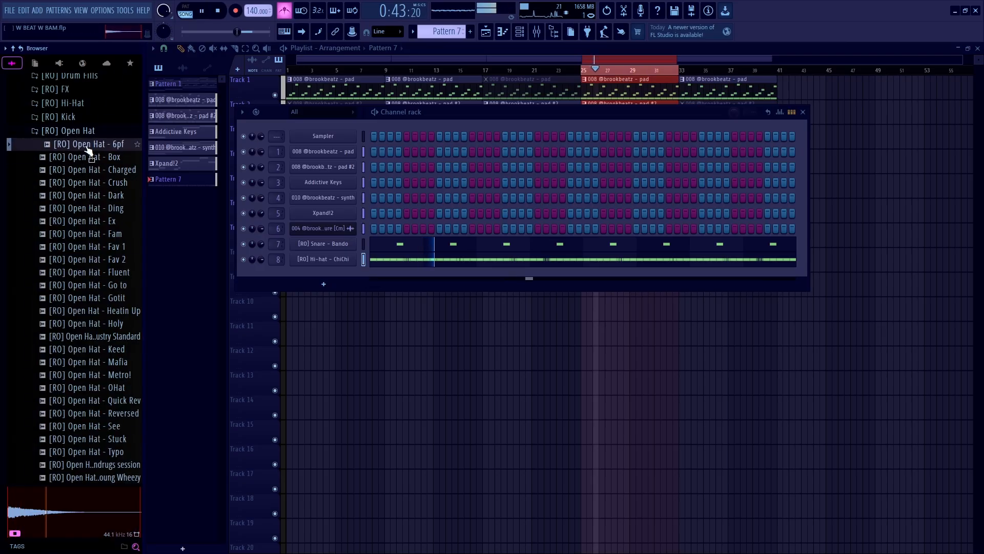
click(89, 157)
click(91, 170)
click(91, 183)
click(92, 195)
click(94, 208)
click(96, 221)
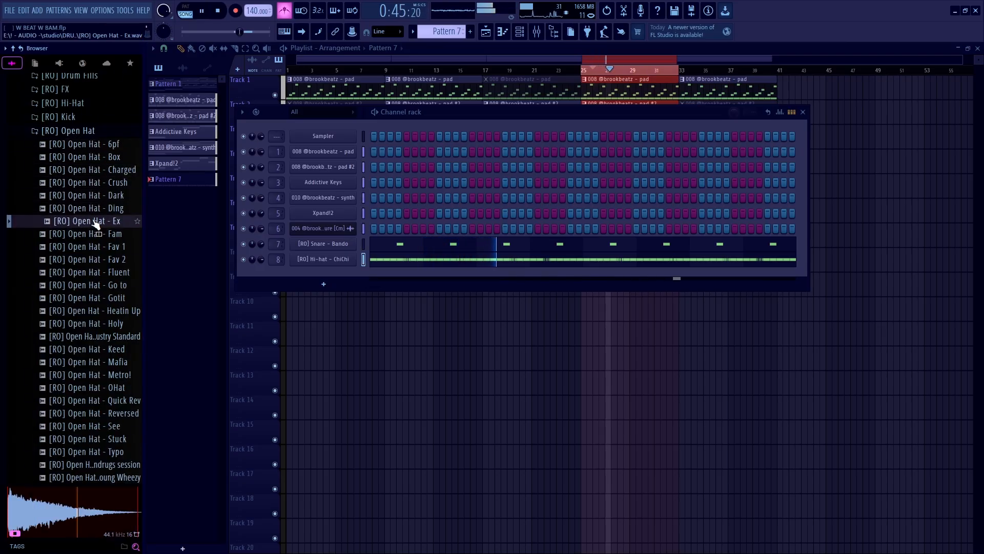
click(99, 234)
click(101, 246)
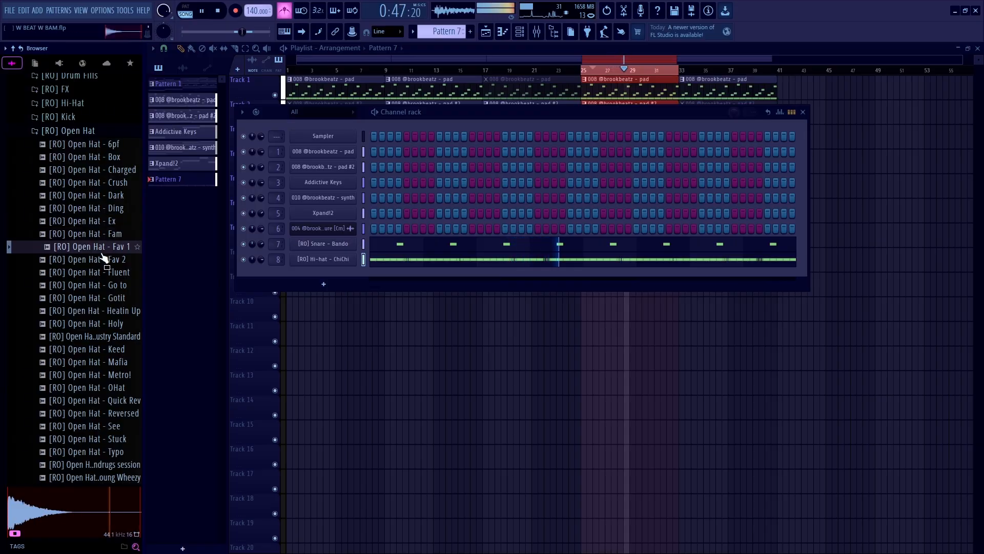
Add the Open Hat - Fav 1 sample as a new channel with a hit on the first step
key(space)
drag(103, 256, 267, 280)
click(374, 276)
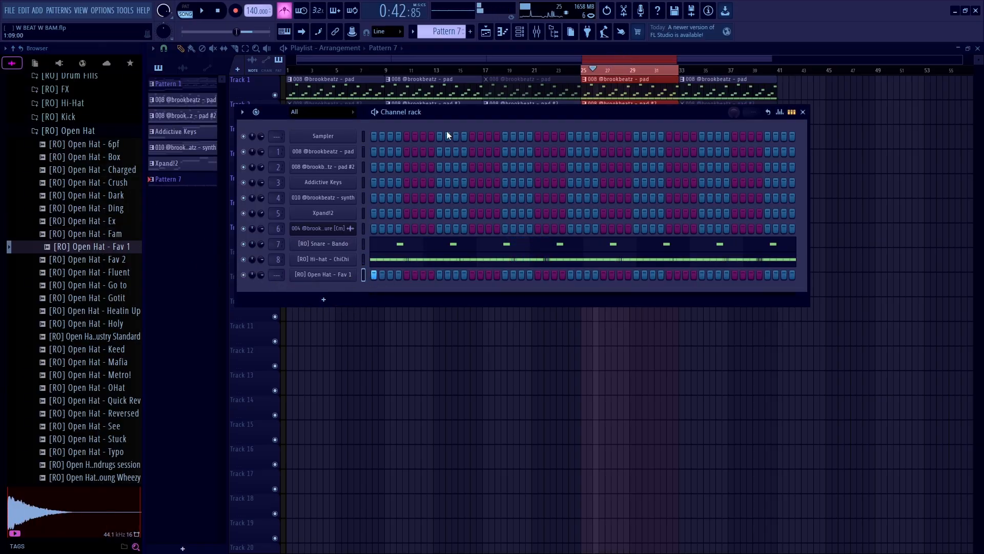
Play from bar 25 and add C5 open hat notes at the start of bar 3 and near the end of bar 4
drag(595, 71, 581, 75)
click(519, 32)
key(space)
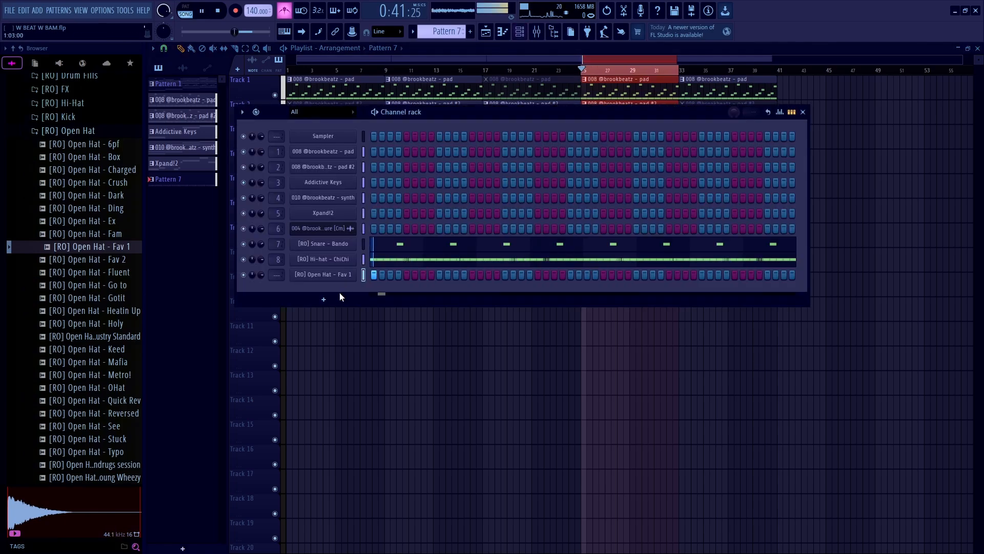
right_click(328, 274)
click(367, 282)
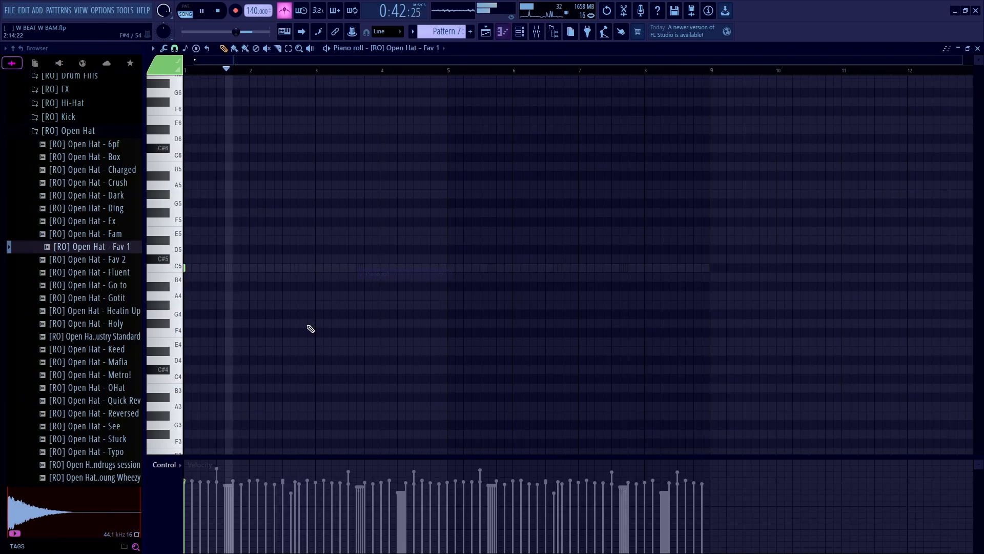
click(318, 267)
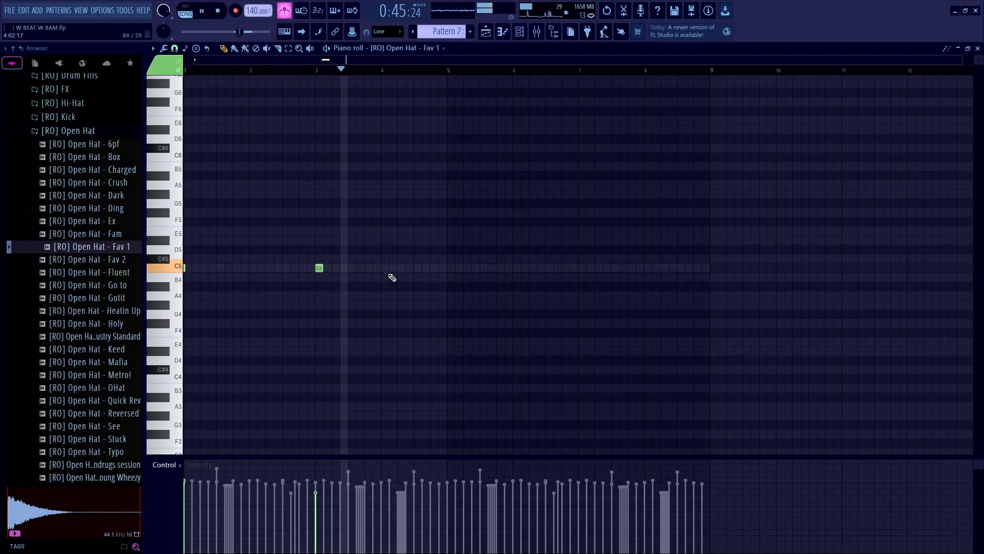
scroll(433, 279, up, 3)
click(430, 268)
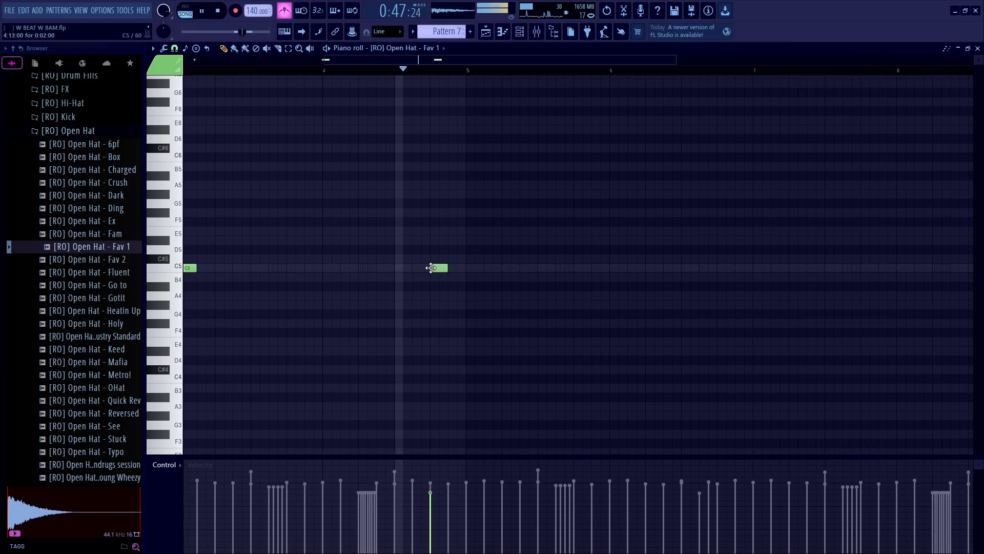
Duplicate the open hat notes of bars 1 to 4 into bars 5 to 8 and select them all
key(space)
scroll(456, 241, down, 3)
key(ctrl+a)
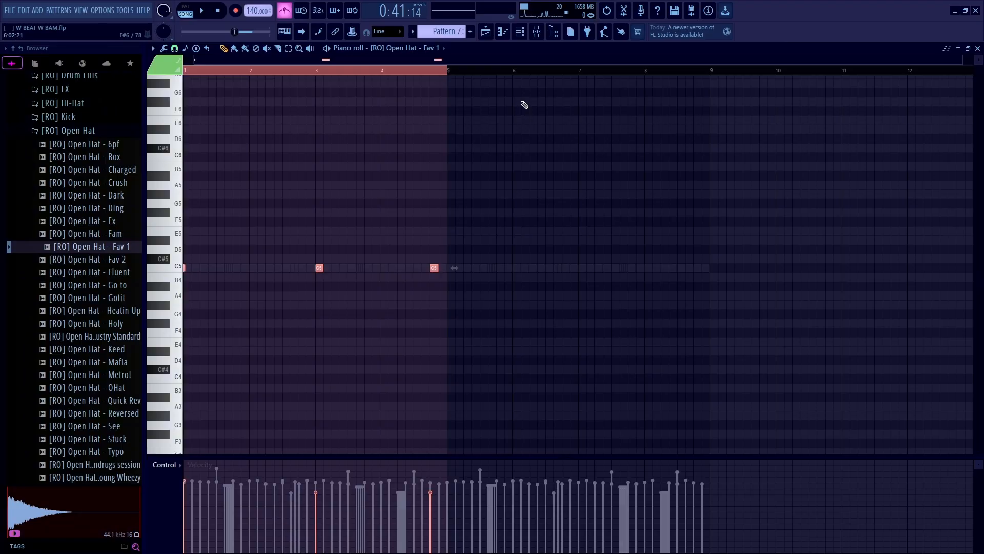
key(ctrl+b)
key(ctrl+a)
Check the miscellaneous functions of the Fav 1 open hat channel and return to its notes
key(F7)
click(334, 275)
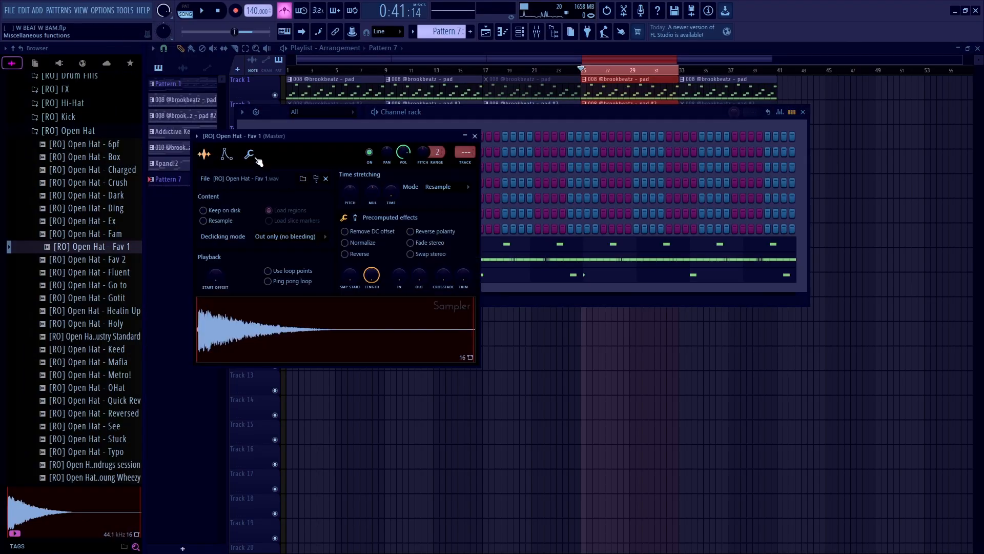
click(257, 158)
key(Escape)
key(F7)
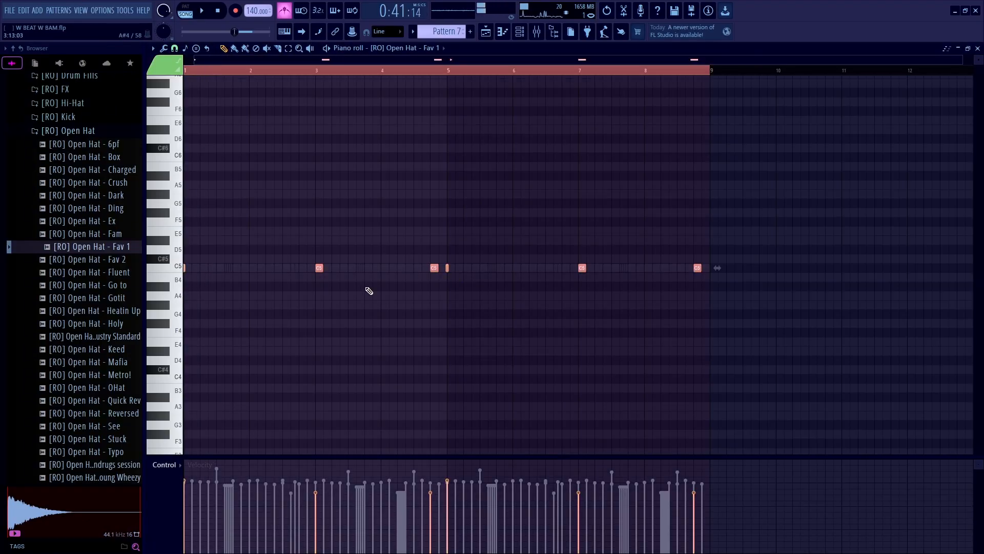
Lower the velocity of all the open hat notes while listening to the beat
key(space)
key(space)
key(space)
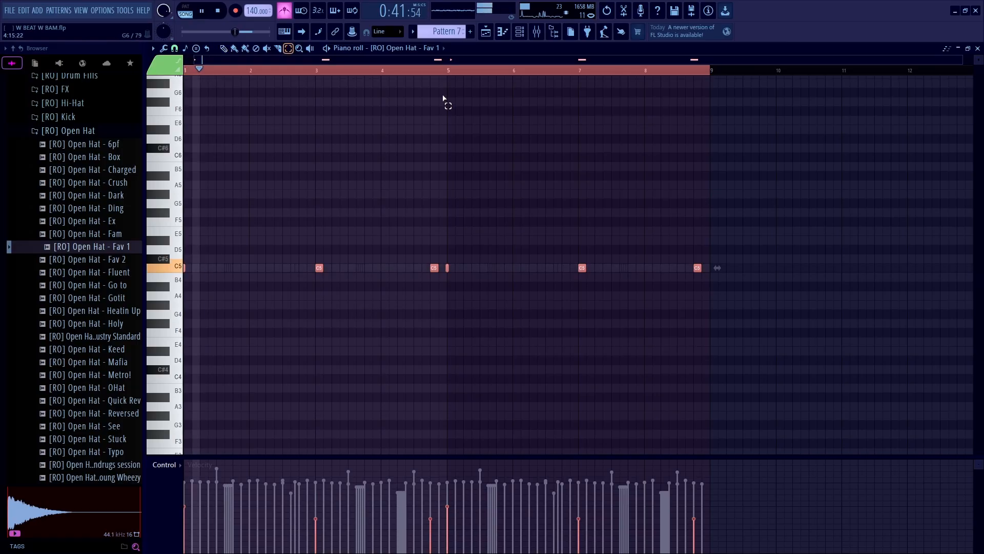
ctrl+click(446, 101)
Route the Fav 1 open hat channel to mixer insert 9
key(F7)
key(space)
key(F9)
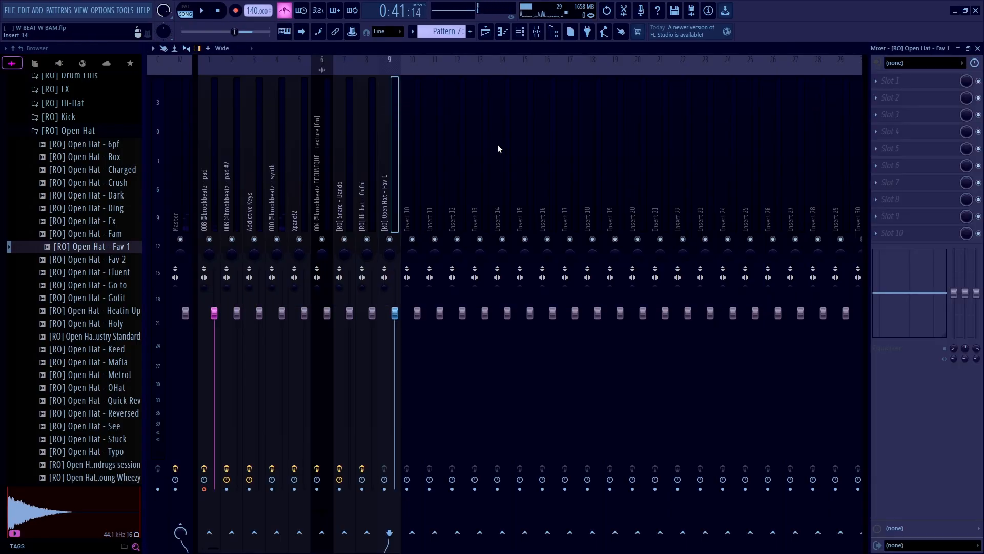
Set the Fav 1 open hat's channel volume to 68% while checking it against the beat
key(F6)
drag(488, 116, 495, 113)
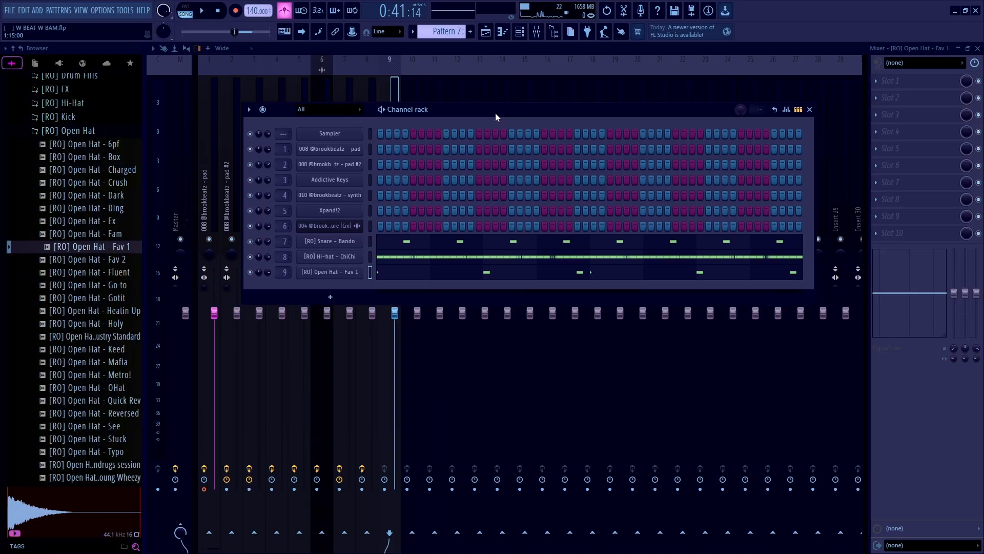
key(space)
key(space)
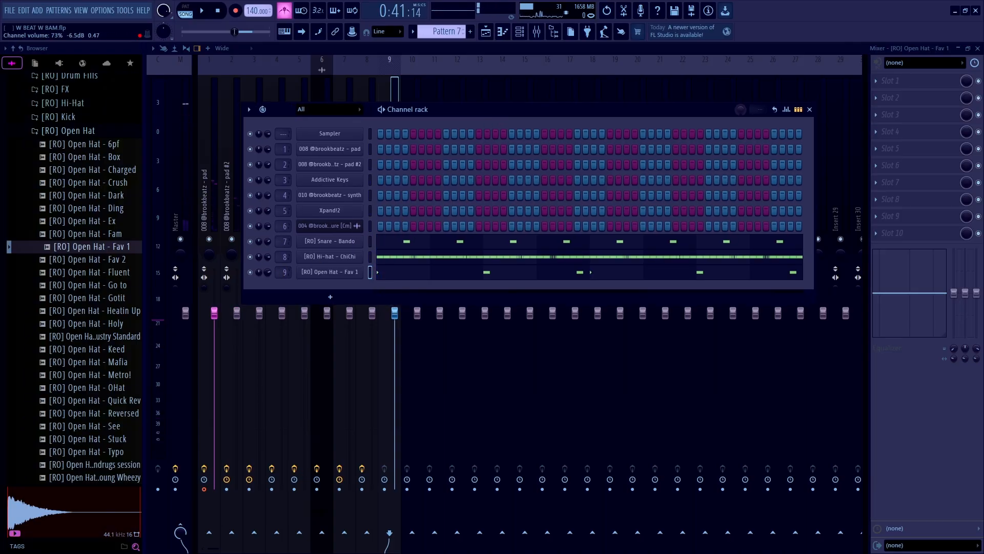
key(space)
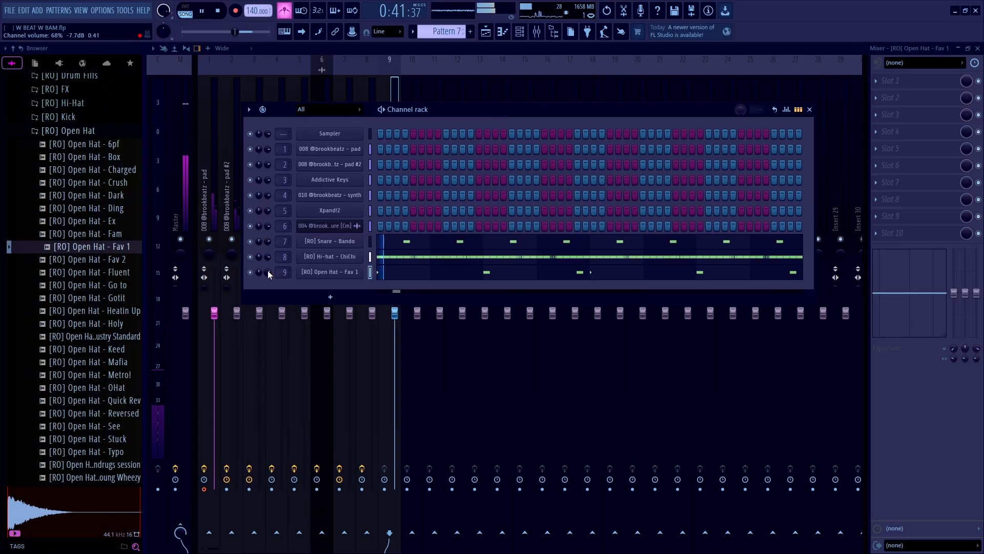
key(F6)
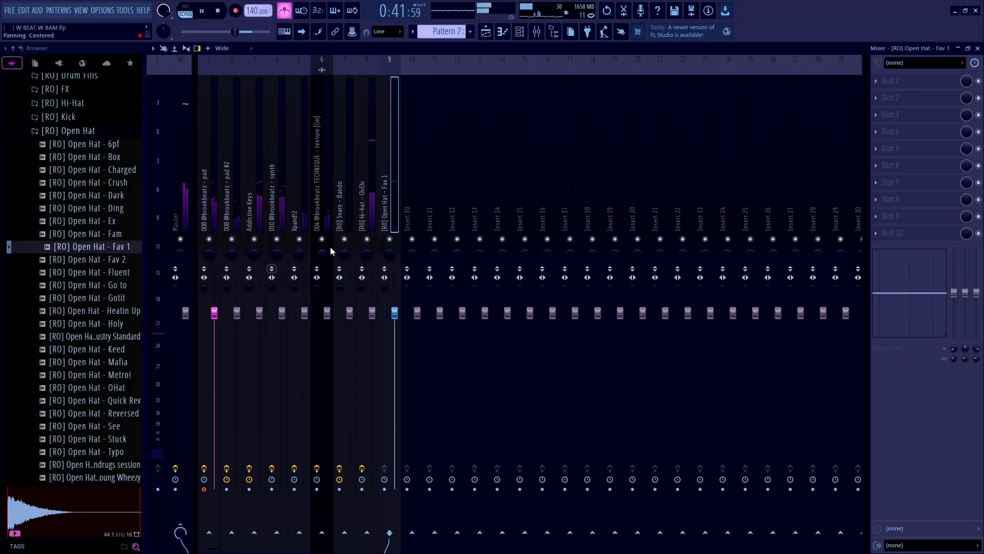
Save the project, stop playback and bring up the channel rack over the playlist
key(F5)
key(F6)
key(ctrl+s)
key(space)
drag(439, 113, 441, 112)
Audition samples in the [RO] 808 folder, including Boy, CTM, Fav, Harder Spinz, Key and Knocker
scroll(88, 228, up, 3)
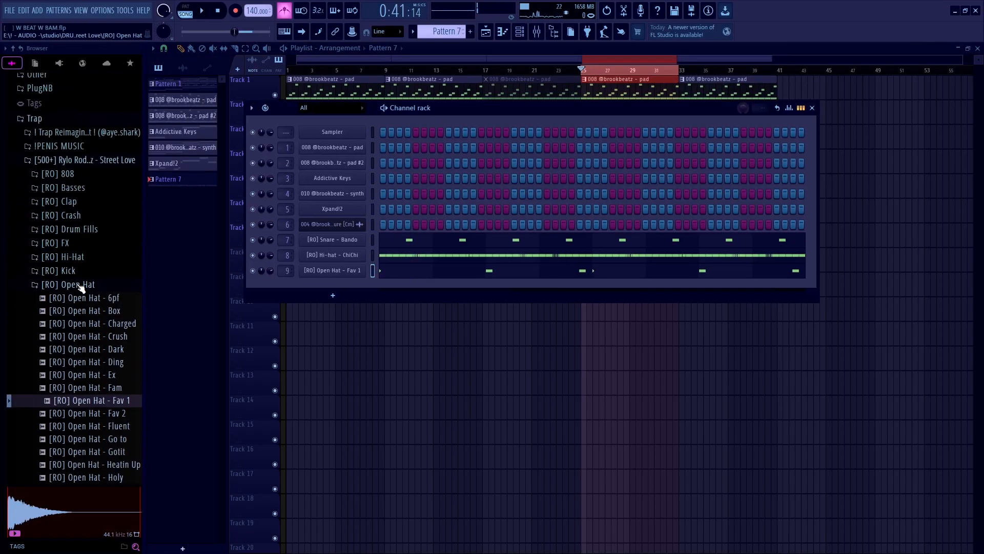
click(81, 285)
click(77, 175)
scroll(95, 153, up, 2)
click(83, 210)
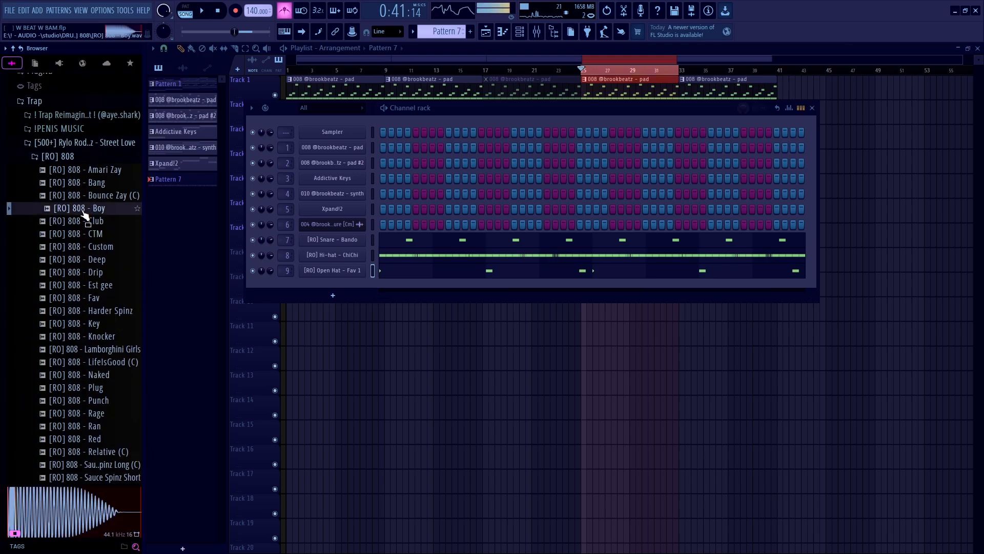
click(90, 237)
click(82, 297)
click(97, 311)
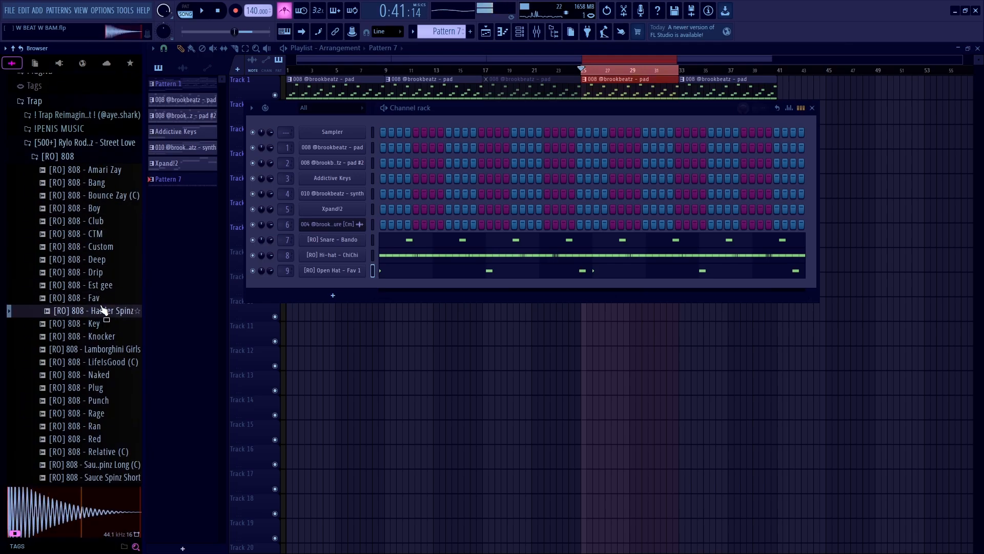
click(97, 324)
click(97, 336)
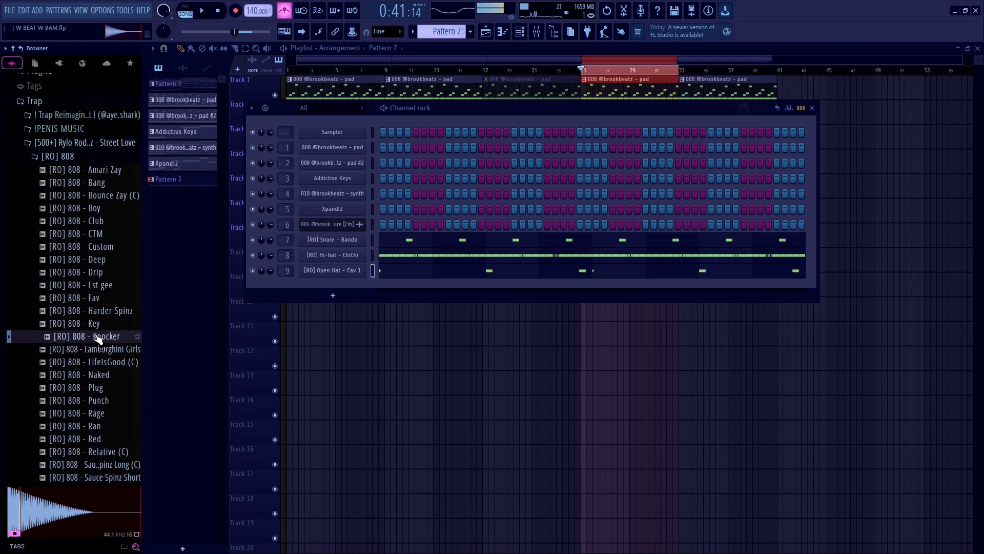
Audition more 808 samples, from LifeIsGood (C) and Naked to Sauce Spinz Short and Sauce Spinz Long (C)
scroll(100, 317, down, 2)
click(103, 285)
click(101, 276)
click(99, 299)
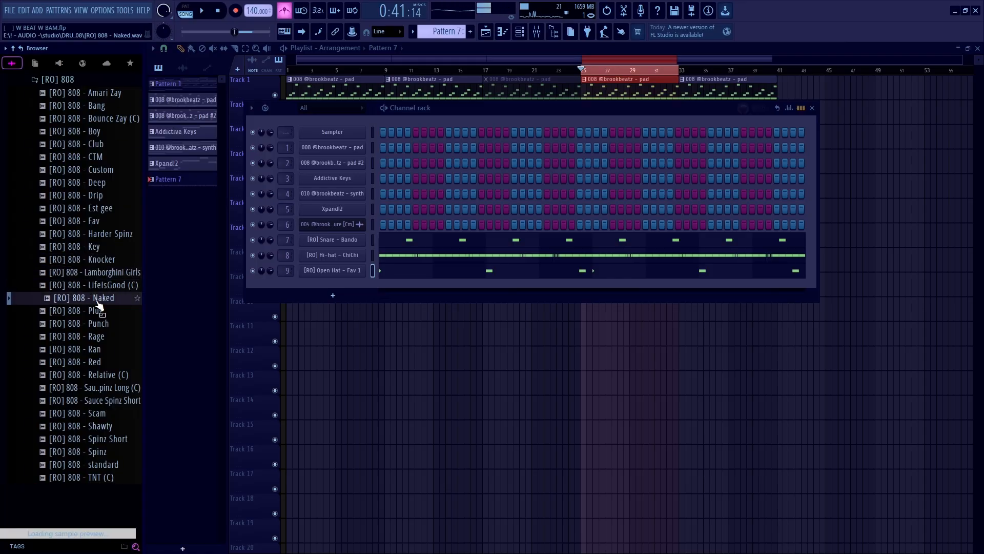
click(99, 313)
click(96, 326)
click(97, 334)
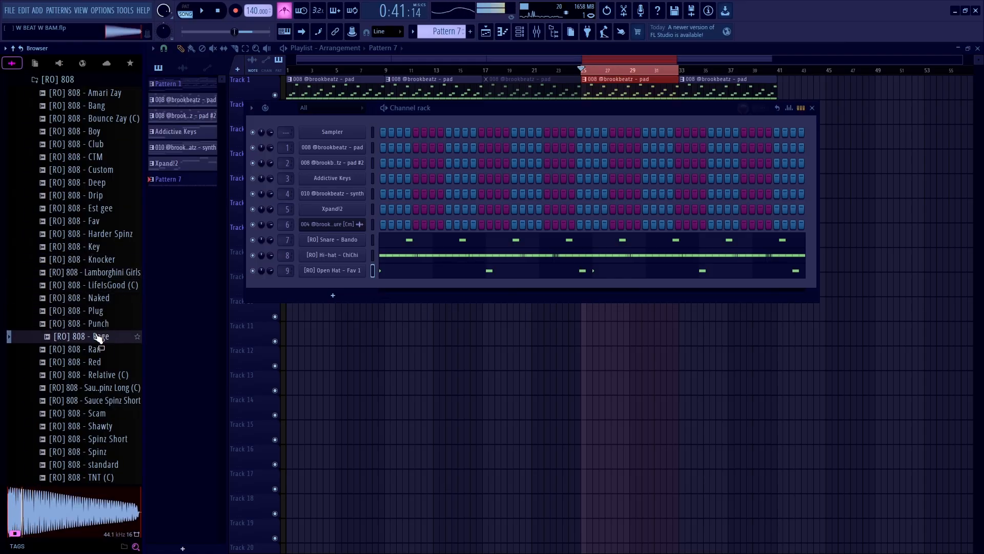
scroll(97, 334, down, 2)
click(98, 327)
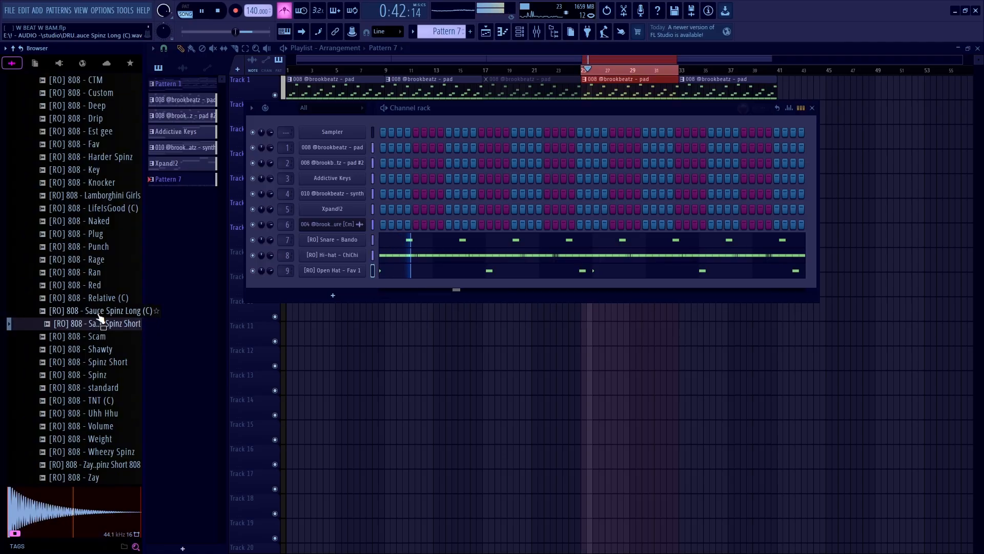
click(100, 313)
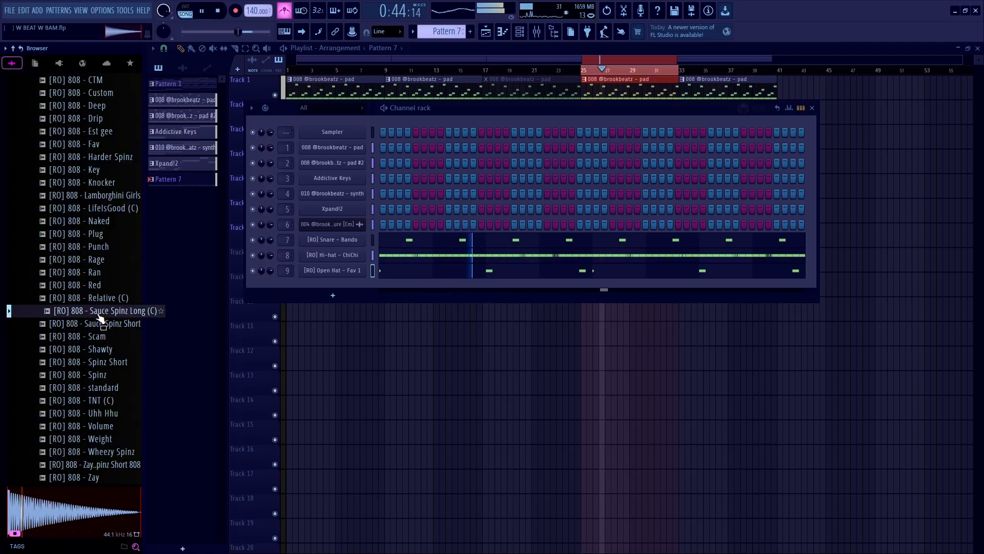
Load [RO] 808 - Sauce Spinz Long (C) into a new channel and set it to cut itself when retriggered
key(space)
drag(100, 317, 347, 291)
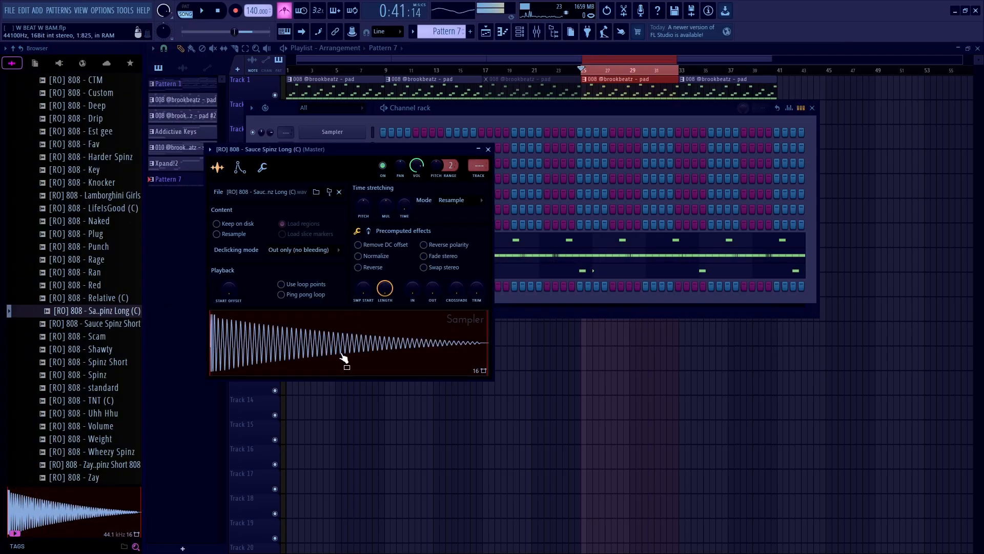
click(263, 168)
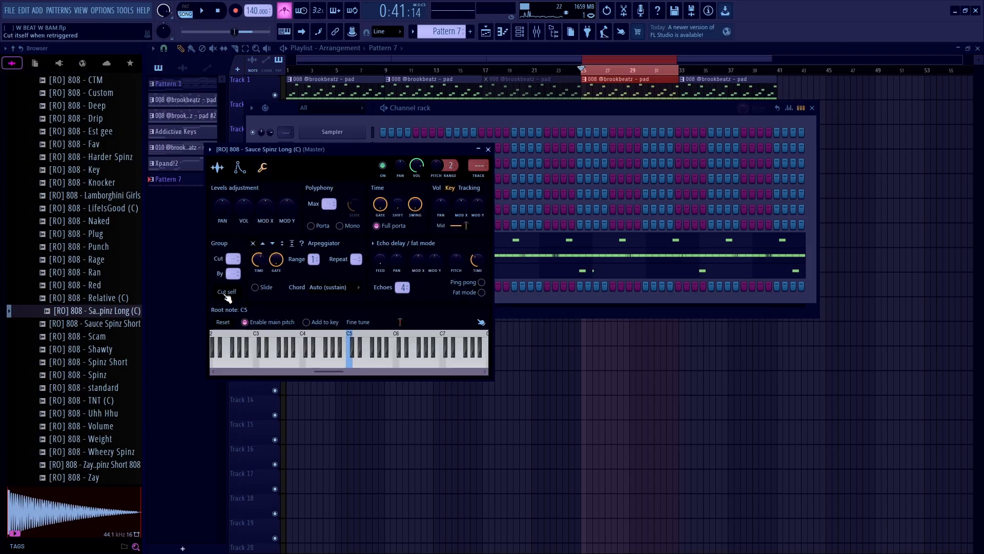
Apply the hold preset to the 808 channel's volume envelope with a release time of about 2%
click(240, 170)
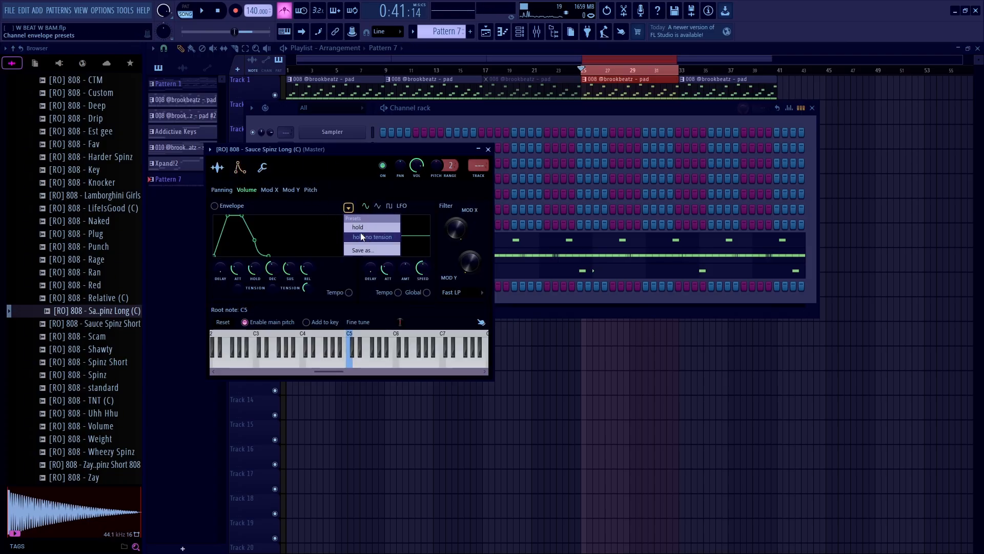
click(359, 227)
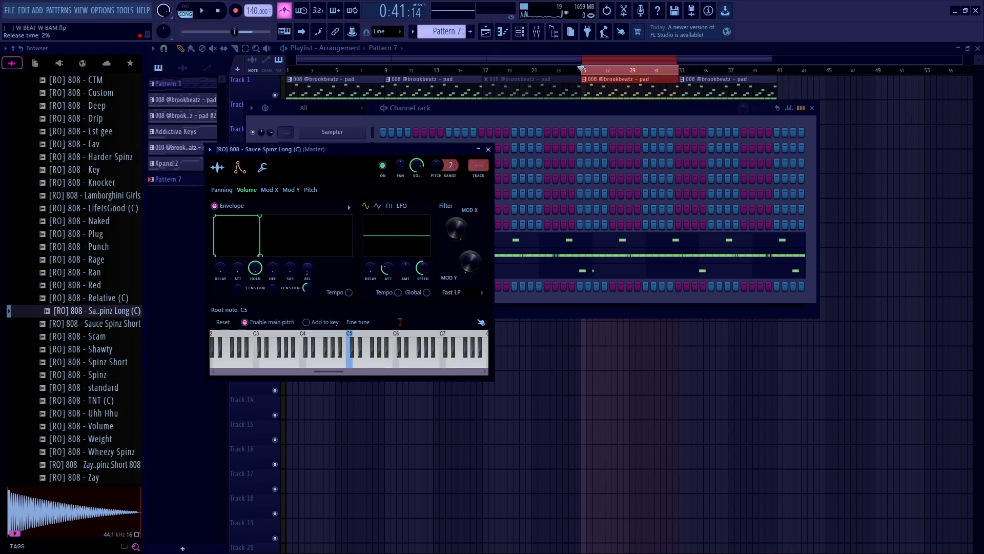
click(265, 169)
click(241, 168)
click(218, 168)
Open the 808 channel's piano roll and place a short C#5 note at the start of bar 1
key(F6)
right_click(366, 282)
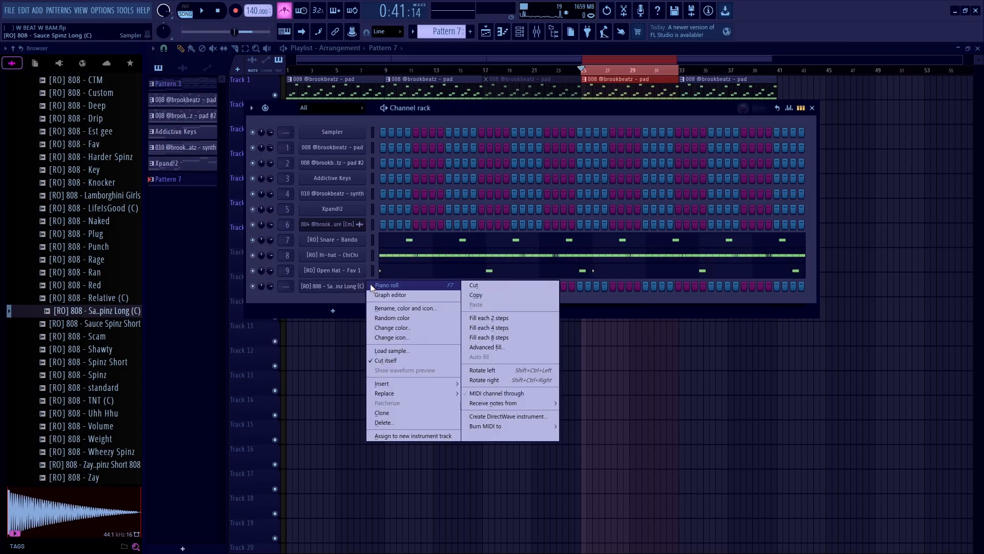
click(370, 285)
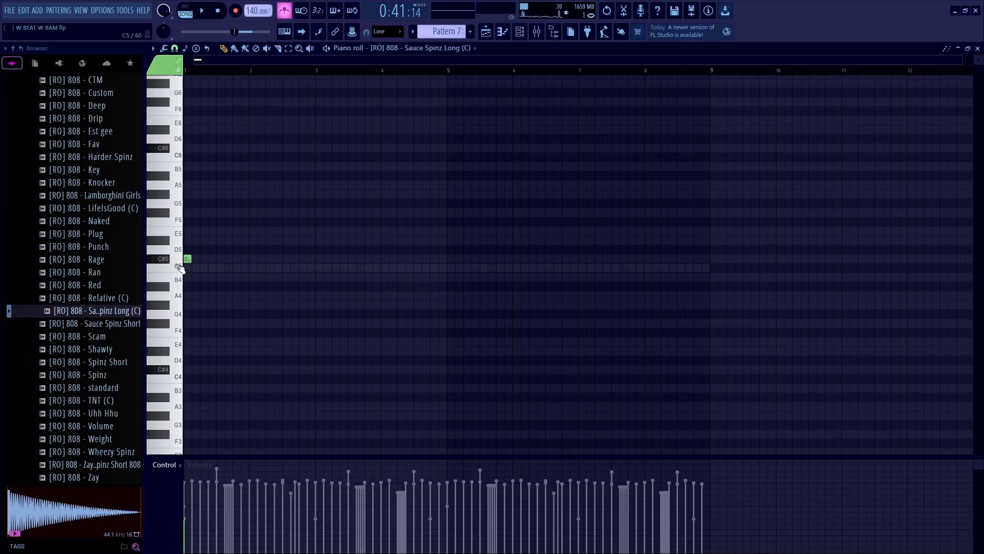
key(ctrl+a)
scroll(180, 281, up, 8)
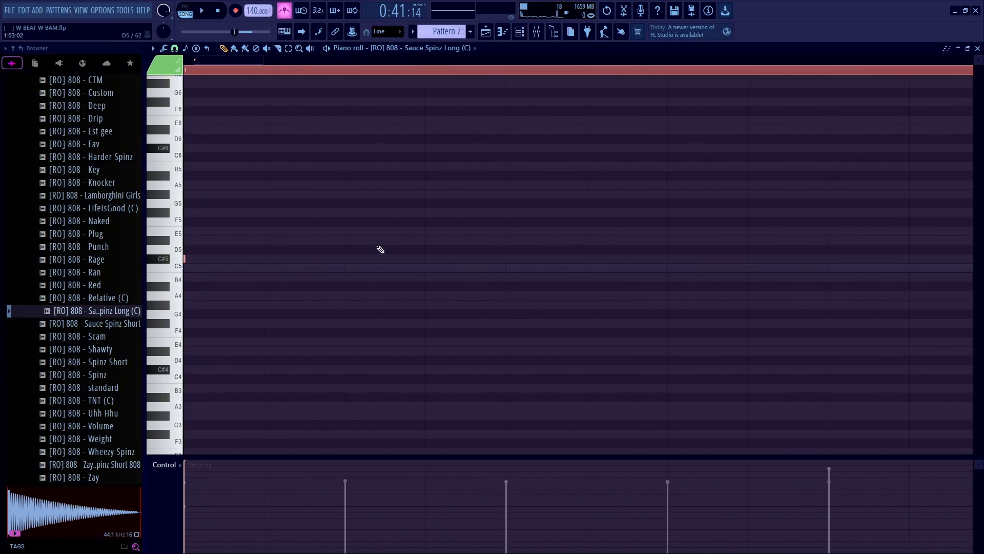
scroll(380, 249, down, 8)
key(space)
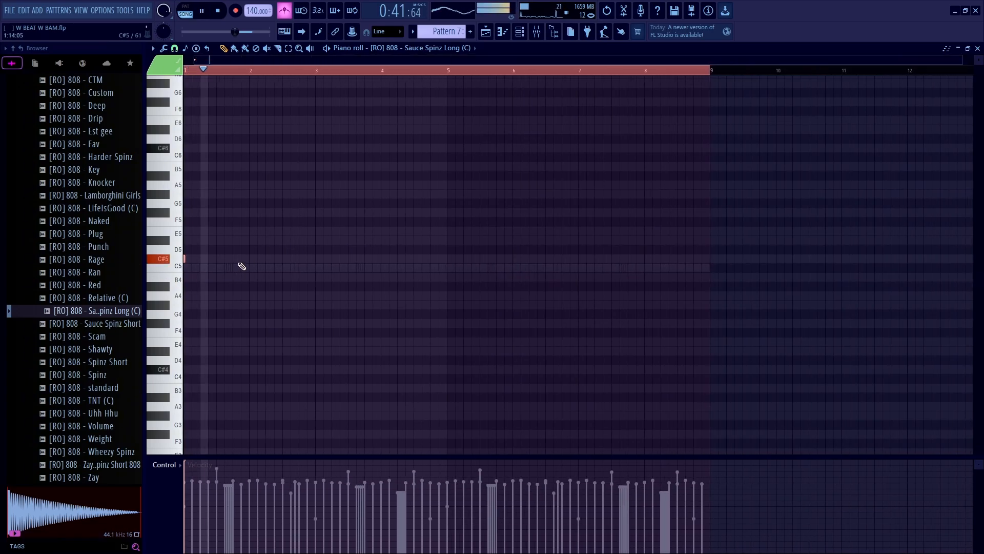
Add C#5 808 notes on beat 4 of bar 1 and beats 2 and 4 of bar 2, plus an E5 note starting bar 3
click(235, 258)
click(265, 259)
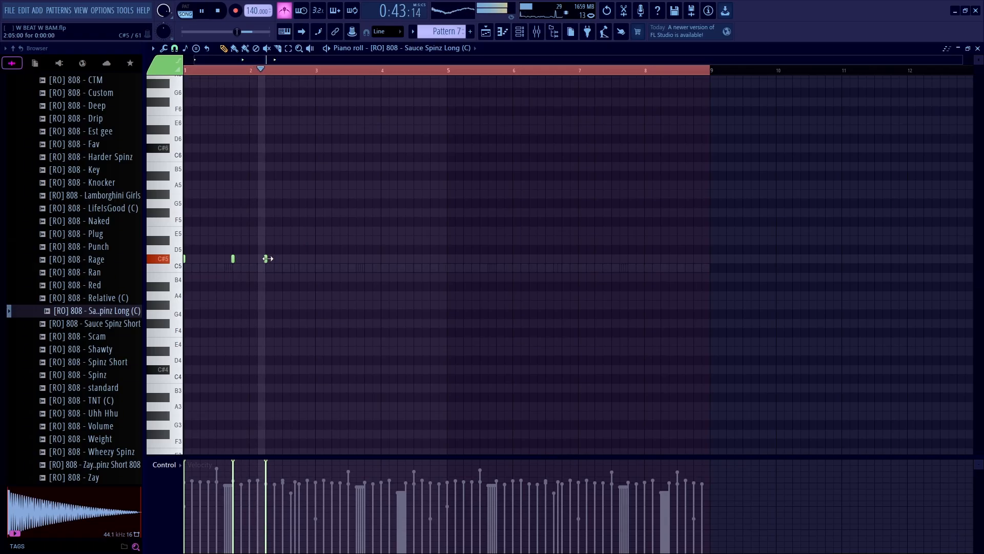
click(300, 258)
key(space)
key(space)
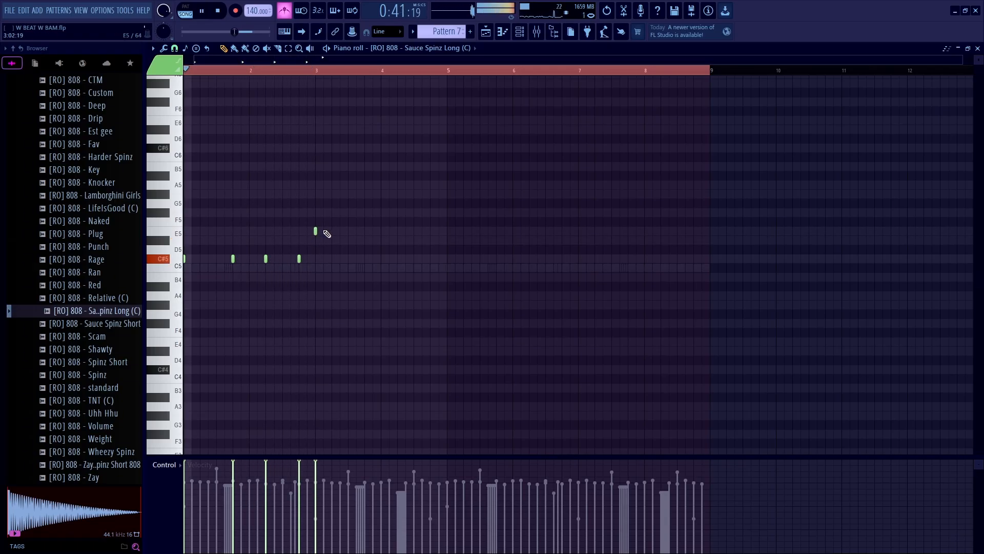
key(space)
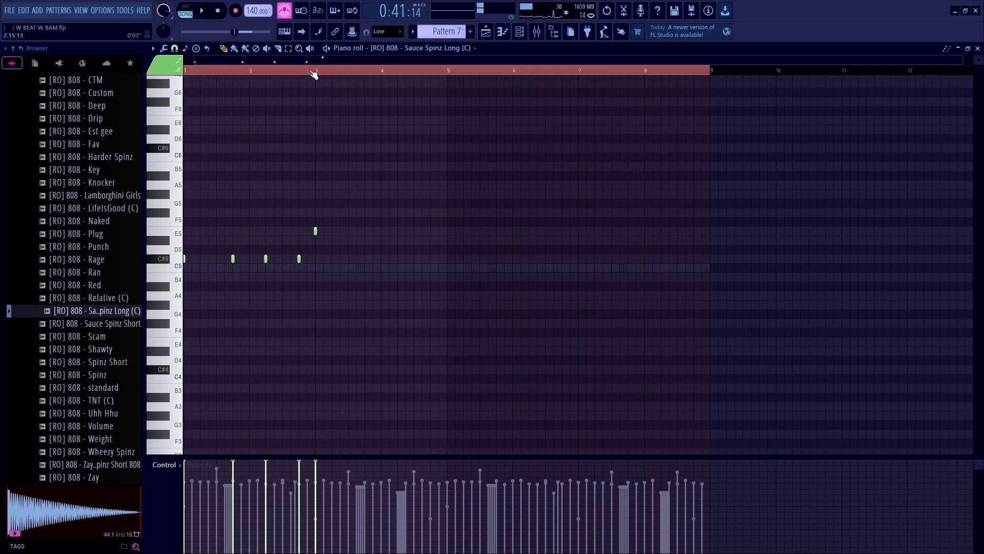
Continue the 808 line with E5 notes at steps 7 and 13 of bar 3 and steps 5 and 11 of bar 4
key(space)
click(340, 231)
key(space)
key(space)
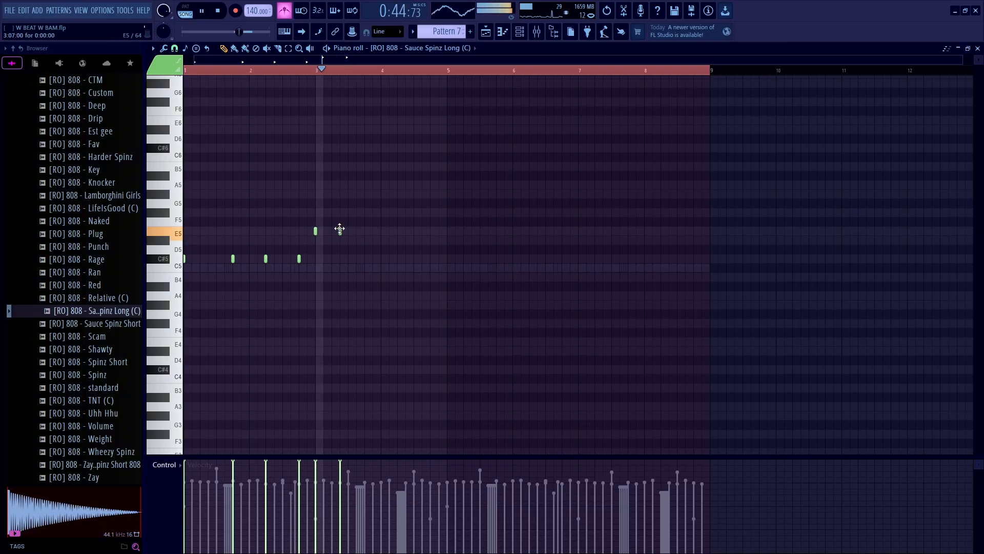
click(364, 231)
click(397, 231)
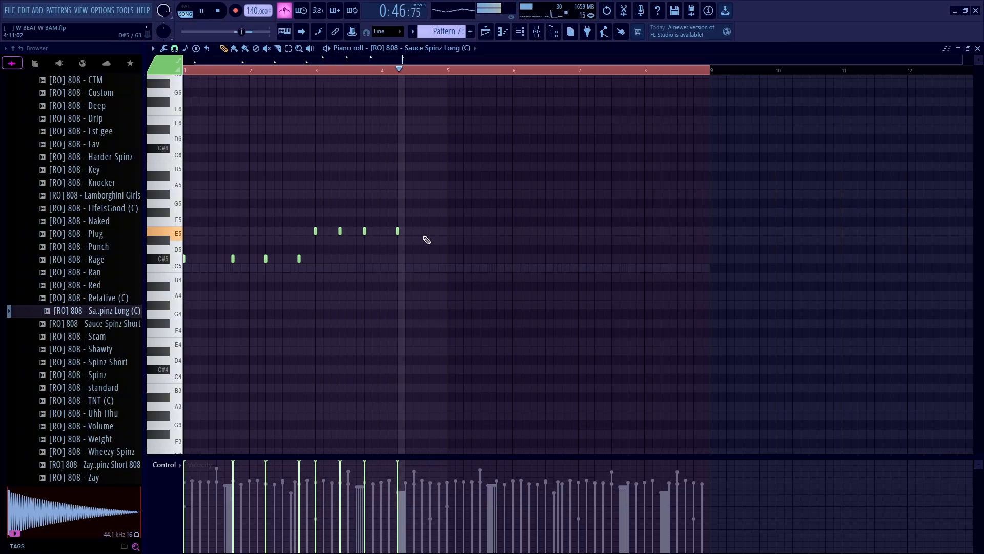
click(423, 230)
key(space)
key(space)
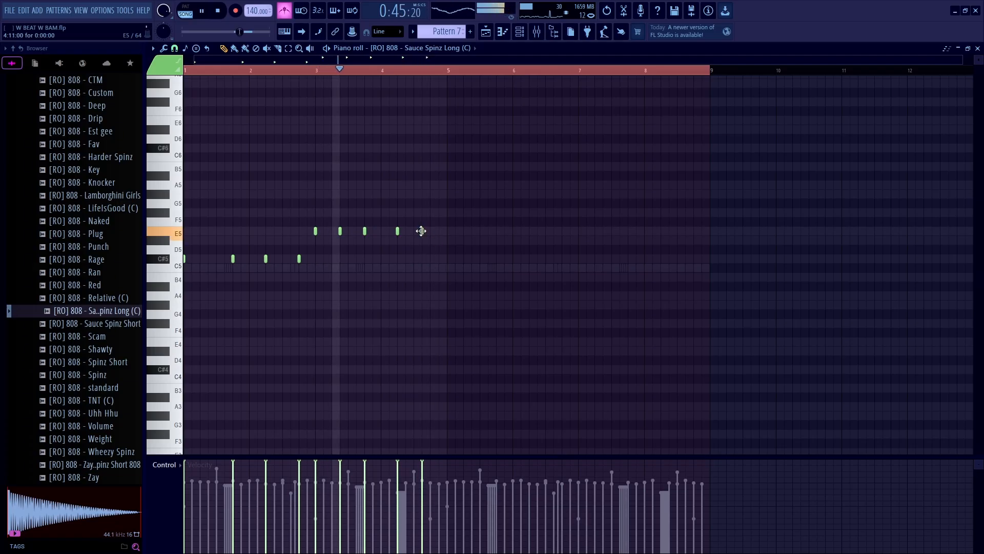
Add G#5 808 notes at steps 1, 7 and 13 of bar 5 and steps 5 and 13 of bar 6
click(447, 196)
key(space)
key(space)
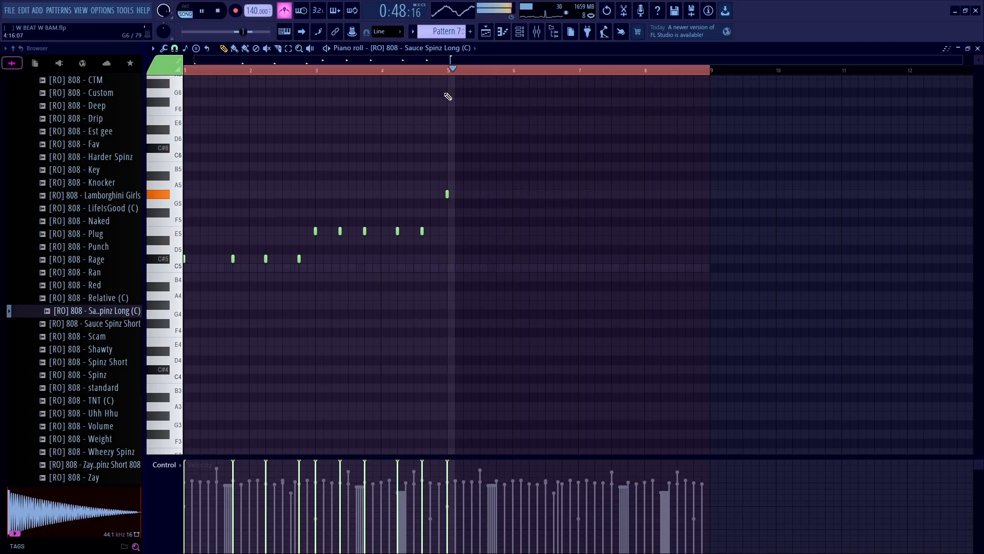
click(471, 194)
click(496, 194)
key(space)
key(space)
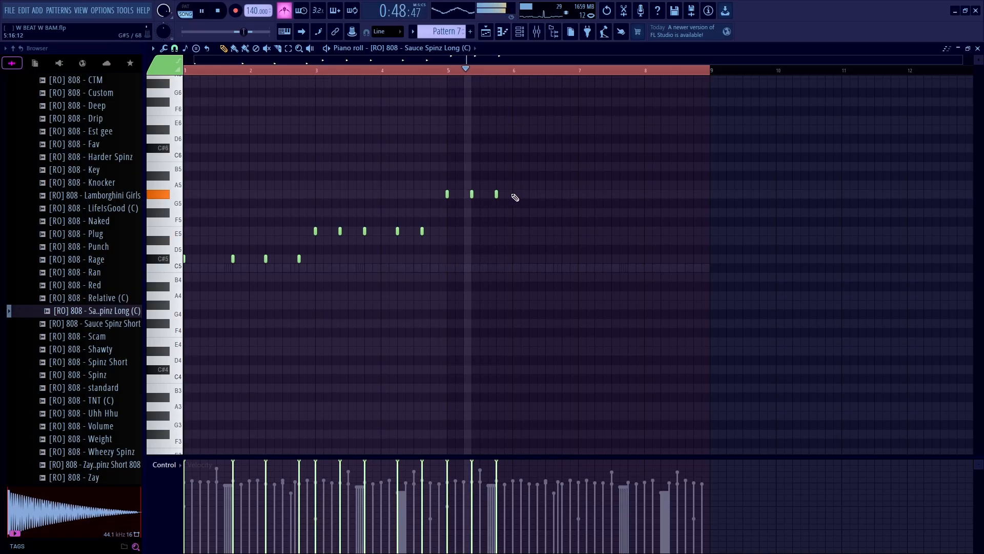
scroll(561, 199, up, 2)
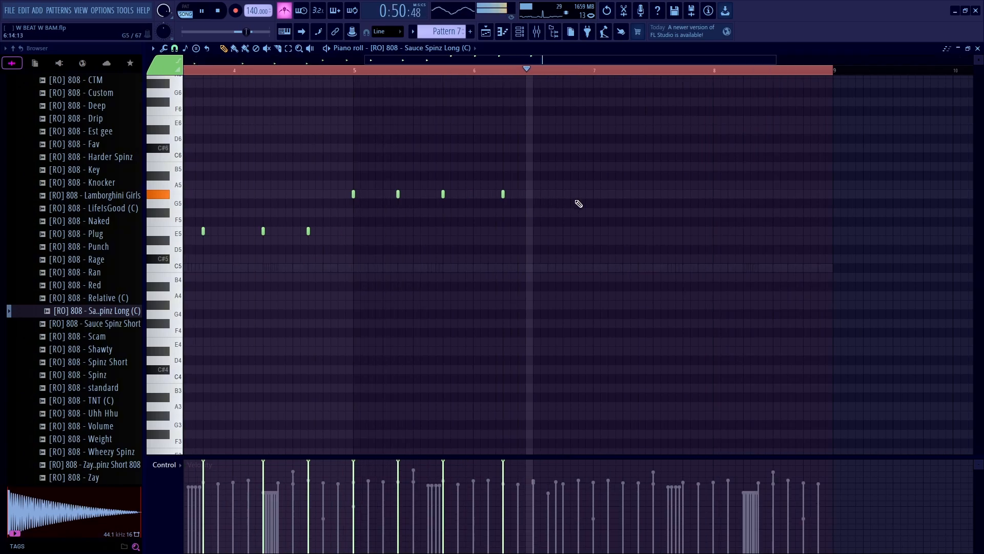
scroll(554, 167, up, 1)
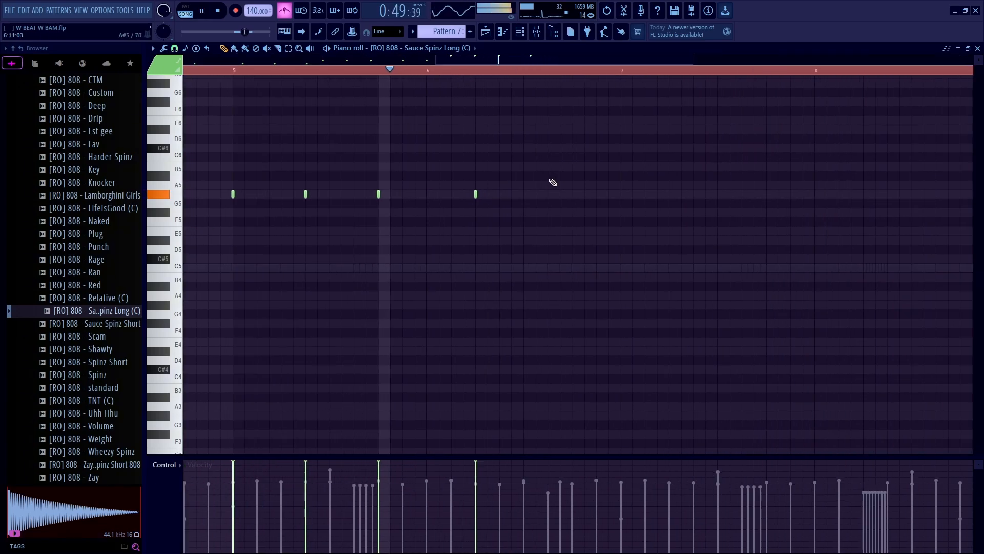
click(573, 195)
Add A5 808 notes at steps 1, 7 and 13 of bar 7
click(621, 185)
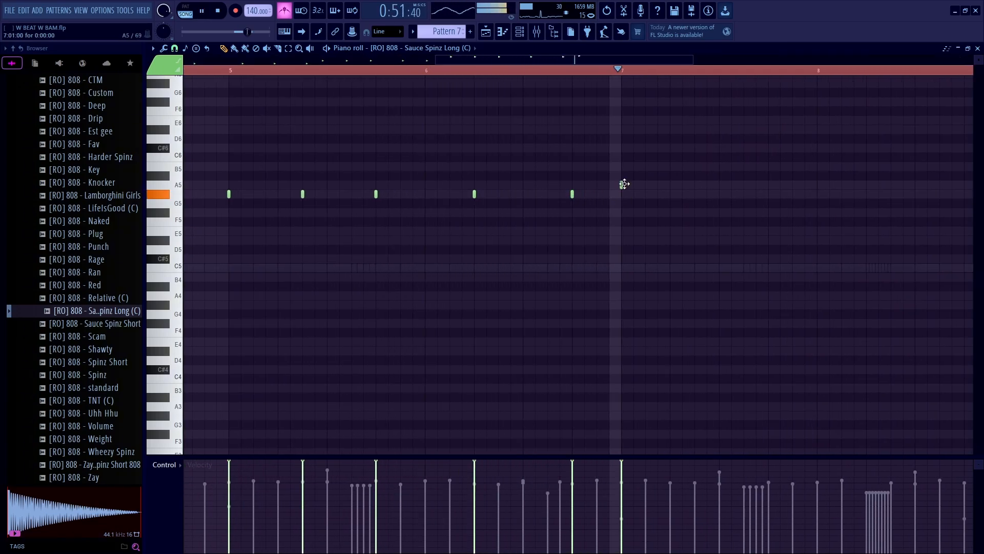
key(space)
click(615, 71)
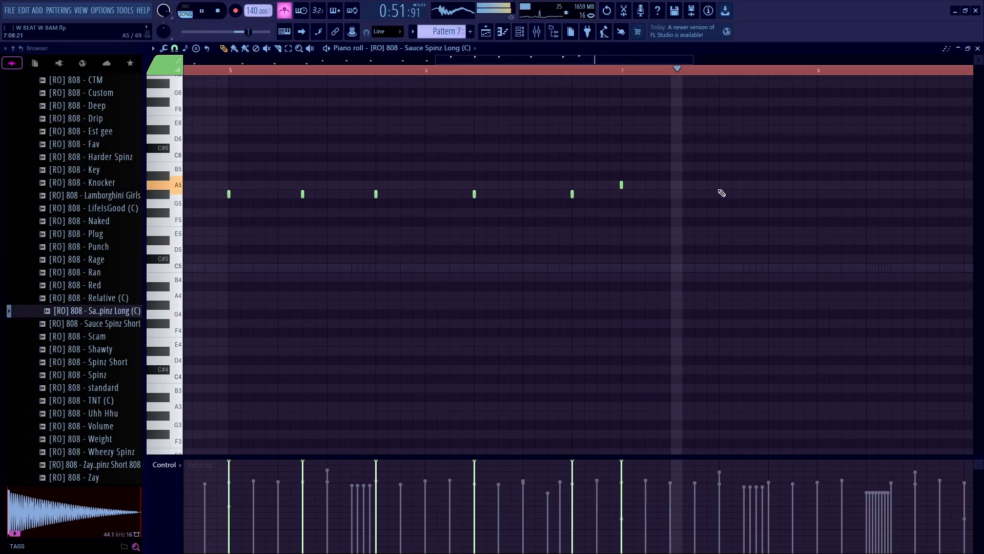
click(695, 184)
click(767, 184)
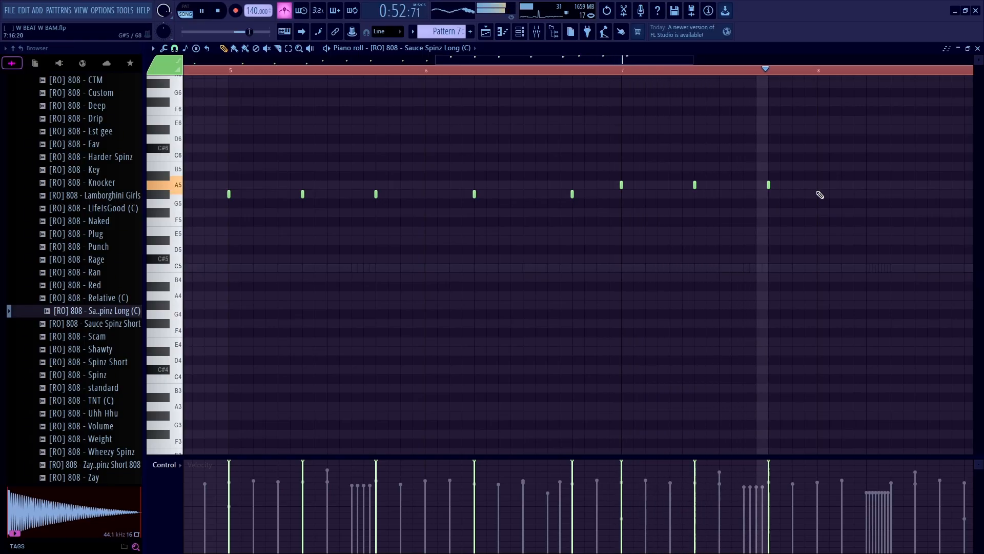
Complete bar 8 of the 808 line with A5 notes at steps 5, 11, 13, 14 and 15, checking against playback
scroll(828, 193, down, 1)
scroll(823, 198, down, 1)
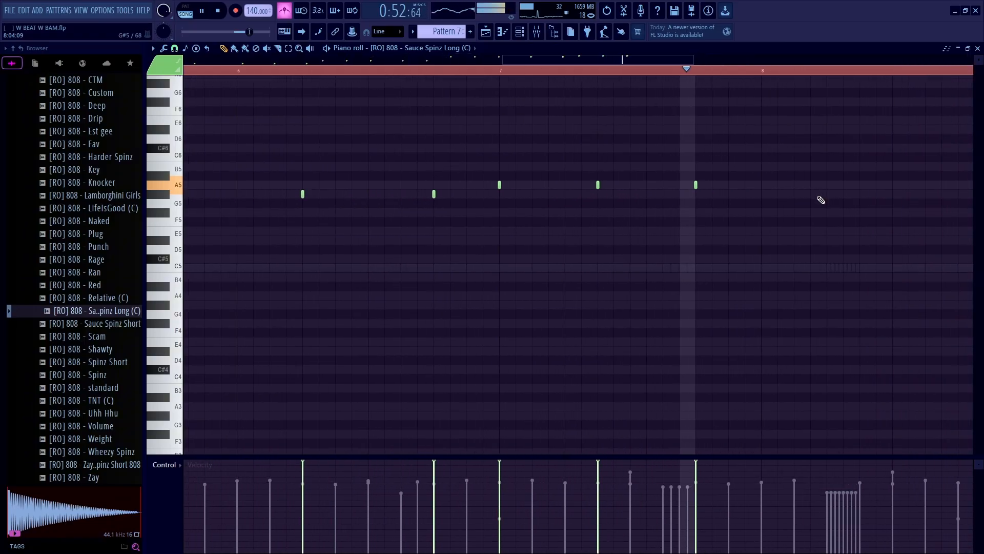
scroll(788, 183, up, 3)
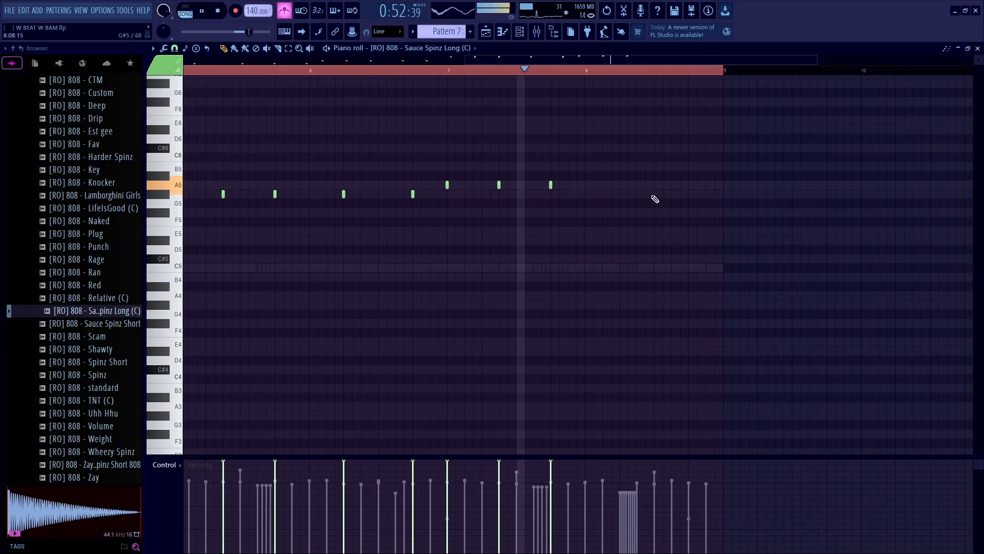
key(space)
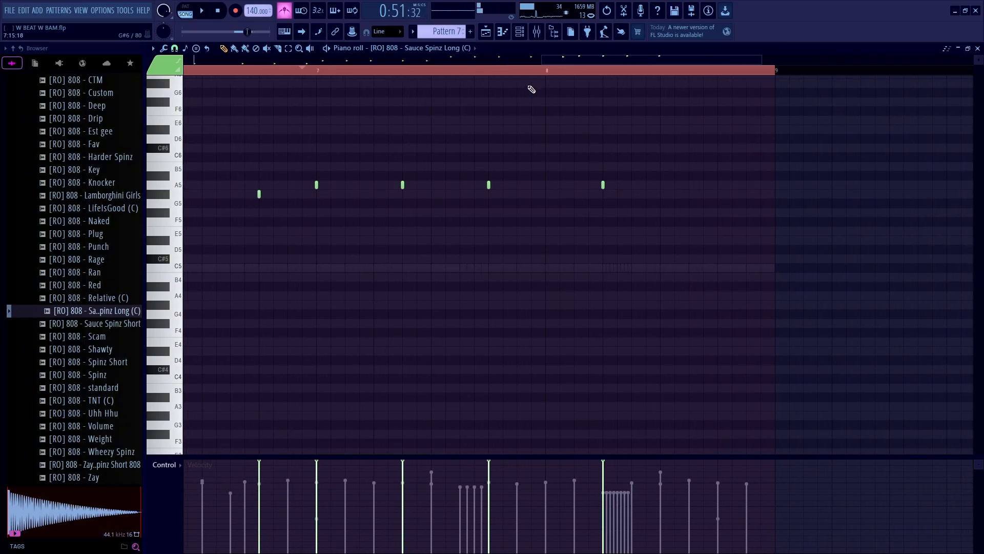
key(space)
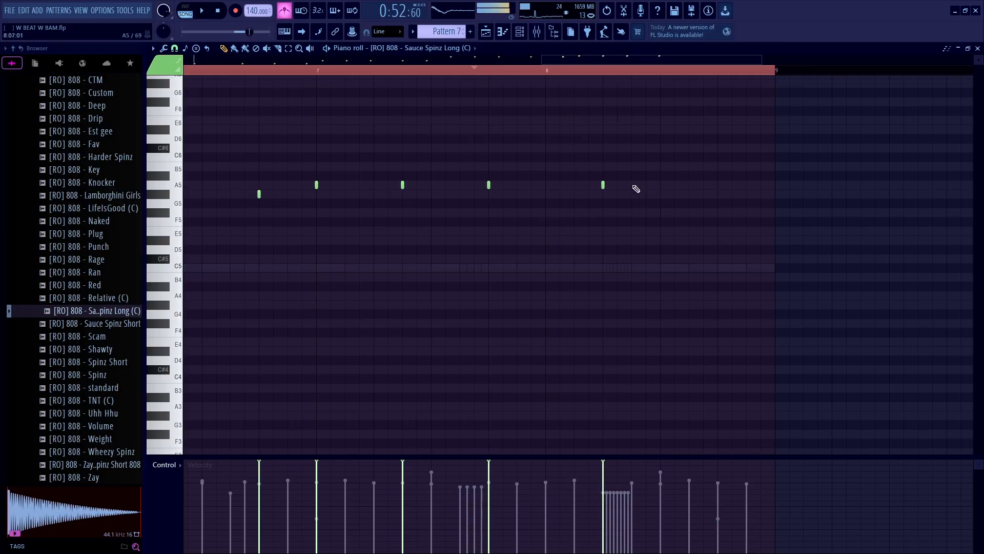
scroll(689, 192, up, 1)
key(space)
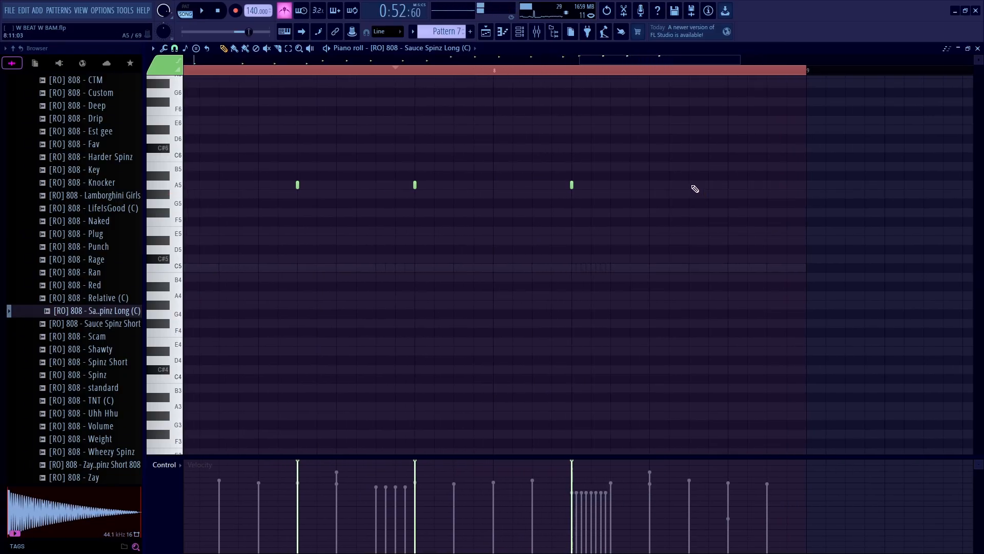
key(space)
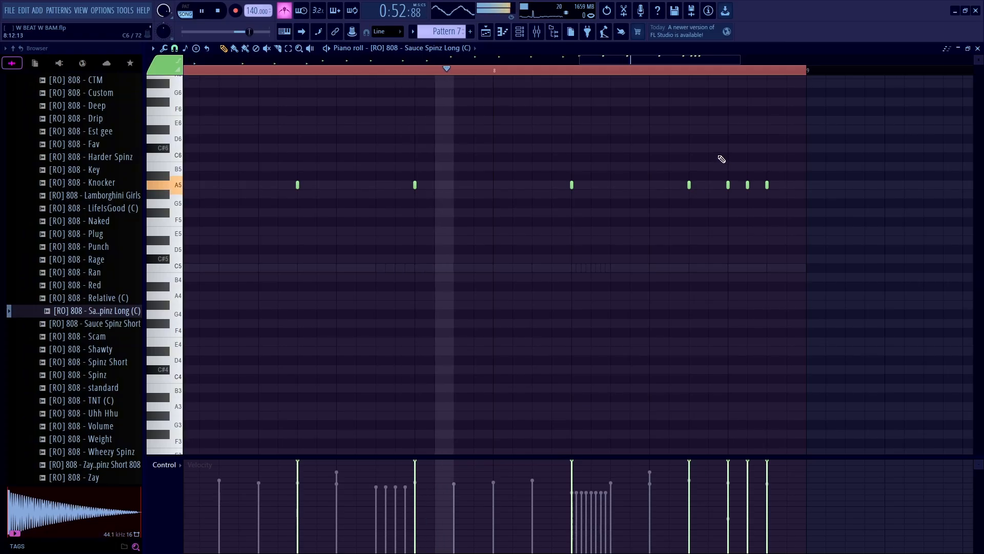
Lengthen all the 808 notes with legato and lower the bar 8 step 11 note to G#5
scroll(719, 159, down, 1)
scroll(736, 167, up, 2)
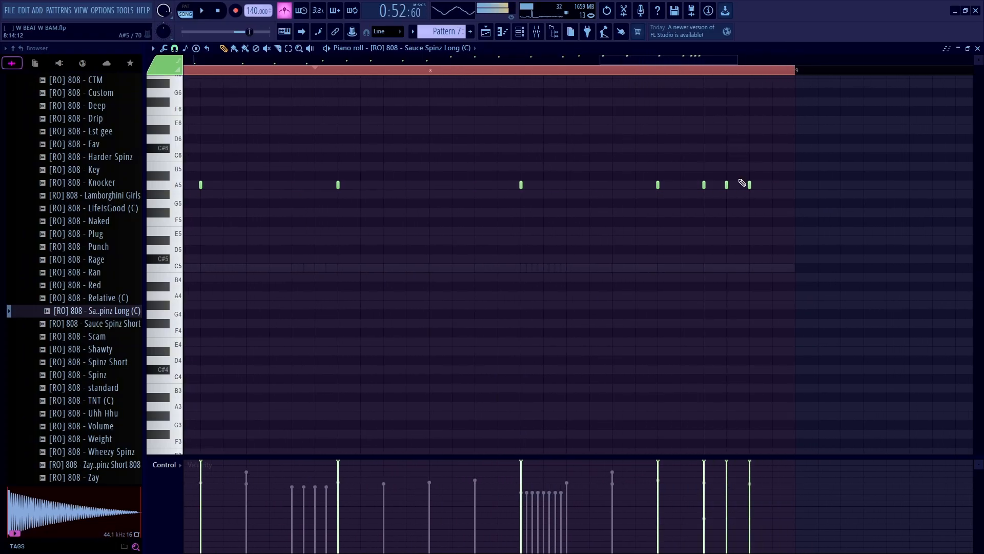
key(ctrl+a)
key(ctrl+l)
key(space)
click(761, 239)
right_click(759, 240)
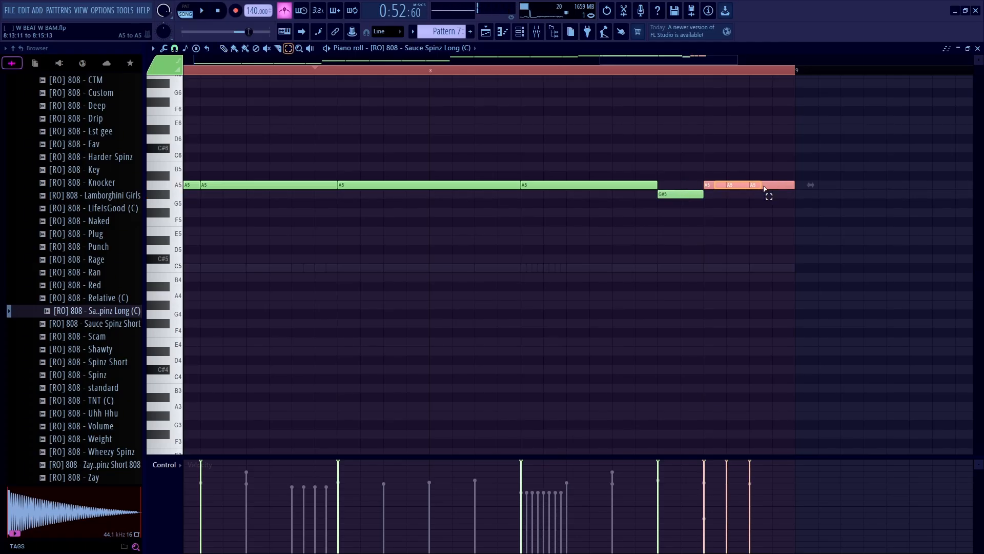
Lower the last three 808 notes of bar 8 by one octave to A4
key(ctrl+Down)
key(space)
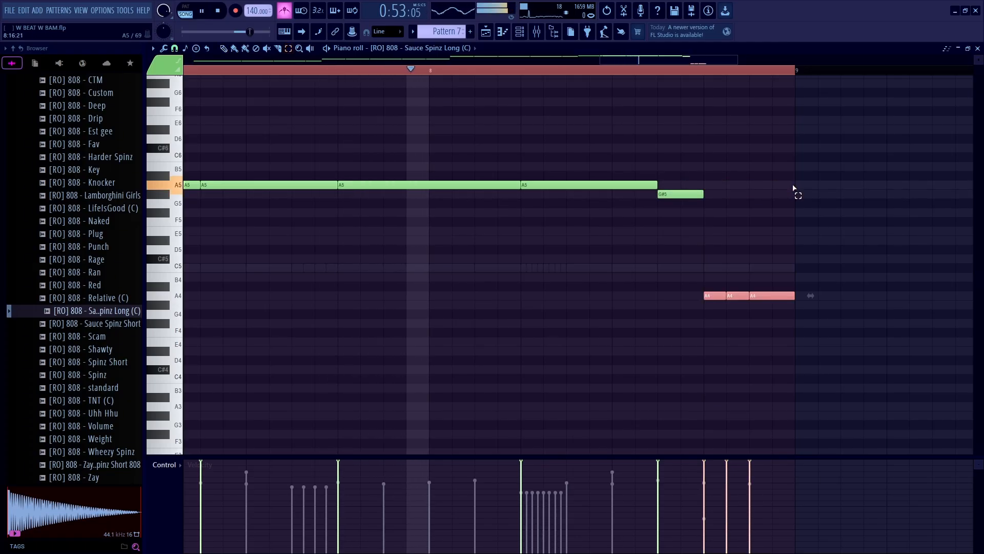
key(ctrl+d)
Move the 808 note at step 11 of bar 8 to E5, trying F#5 first and checking each against playback
scroll(756, 191, down, 1)
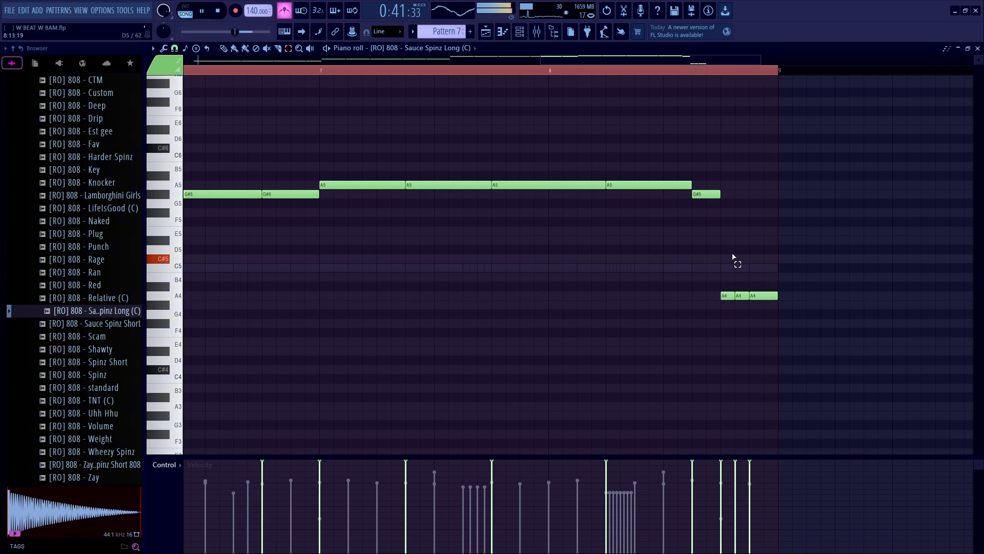
scroll(740, 246, down, 1)
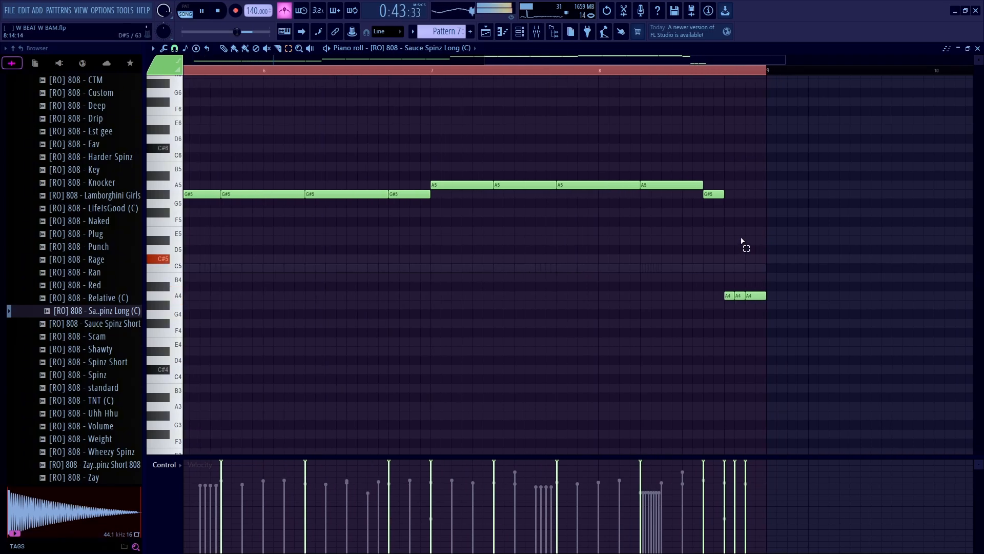
scroll(741, 246, down, 3)
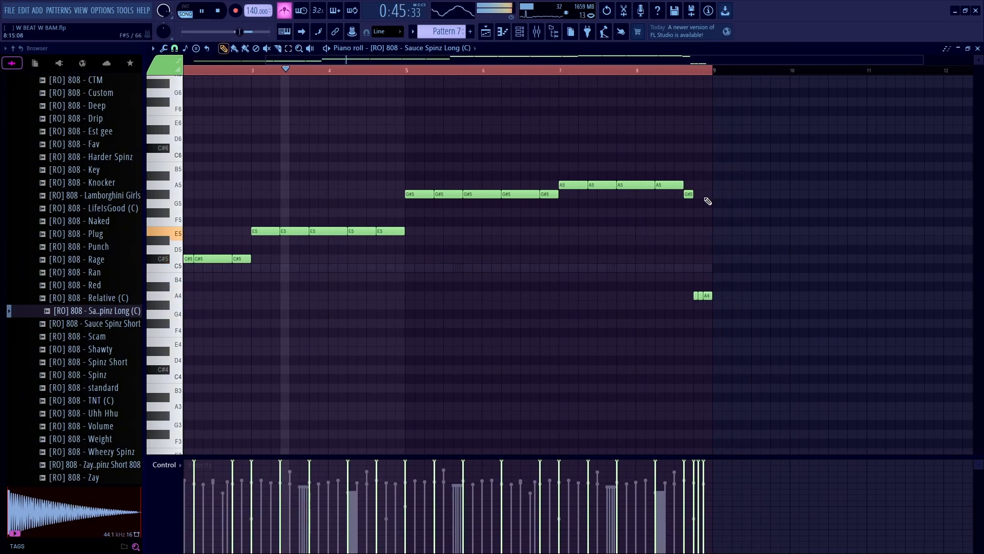
click(637, 71)
scroll(703, 238, up, 3)
key(space)
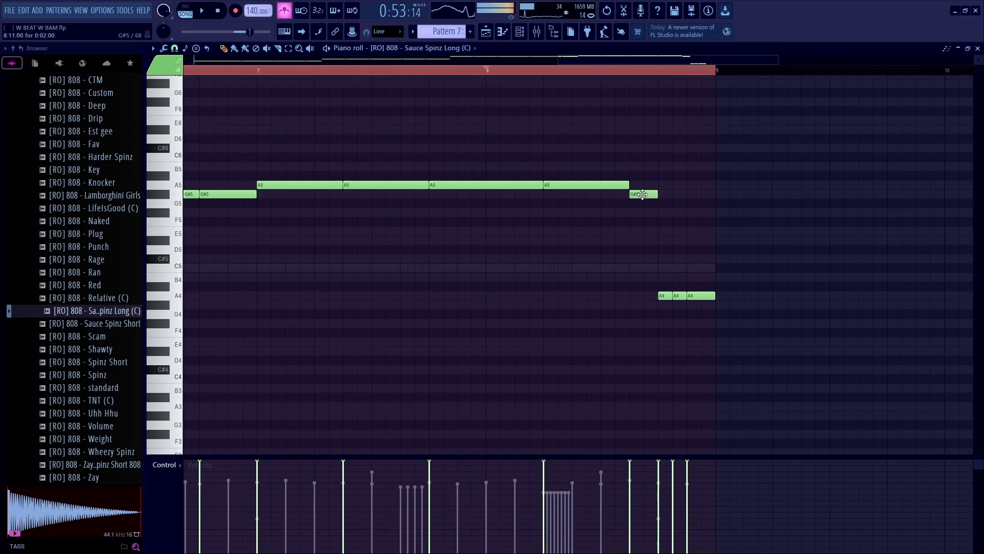
key(space)
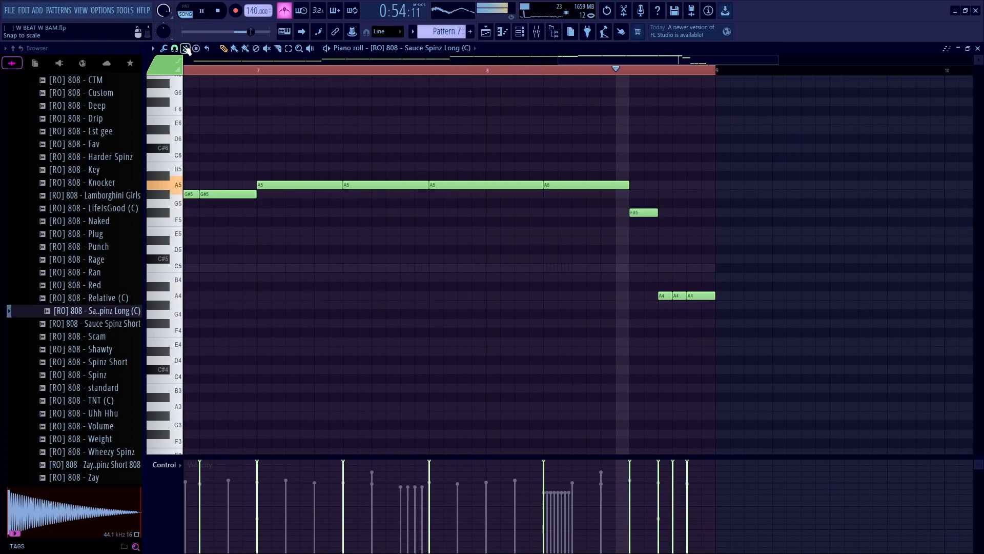
key(space)
click(647, 209)
key(space)
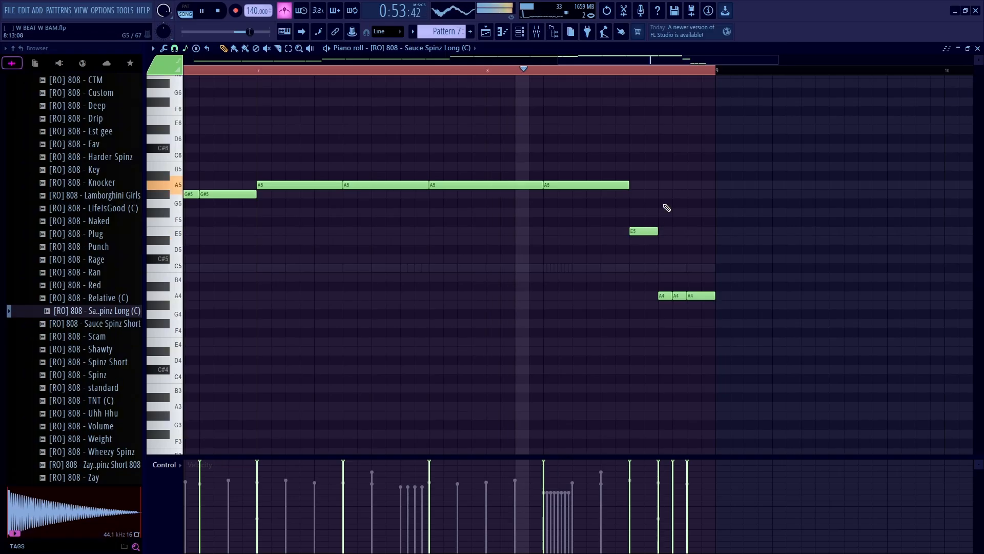
scroll(651, 214, down, 4)
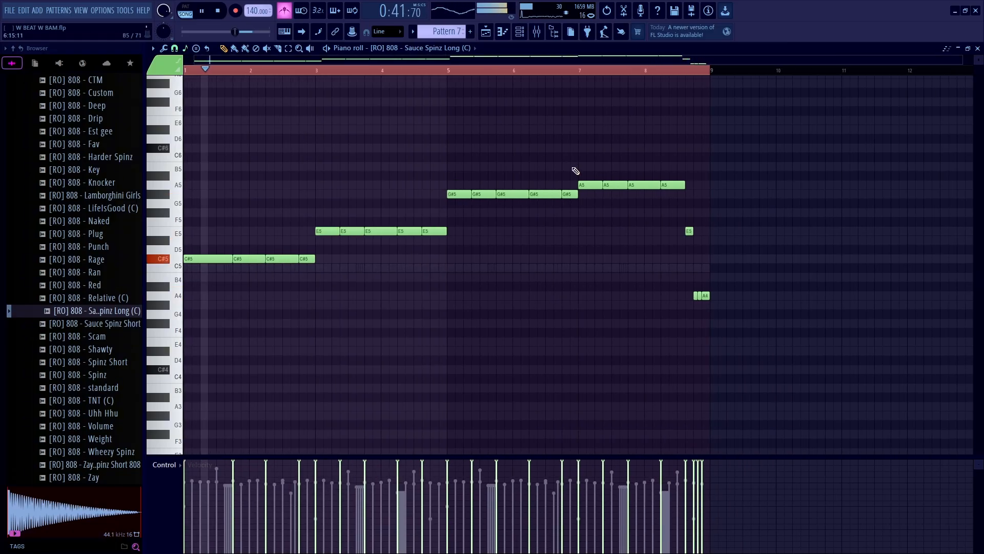
click(175, 49)
click(190, 50)
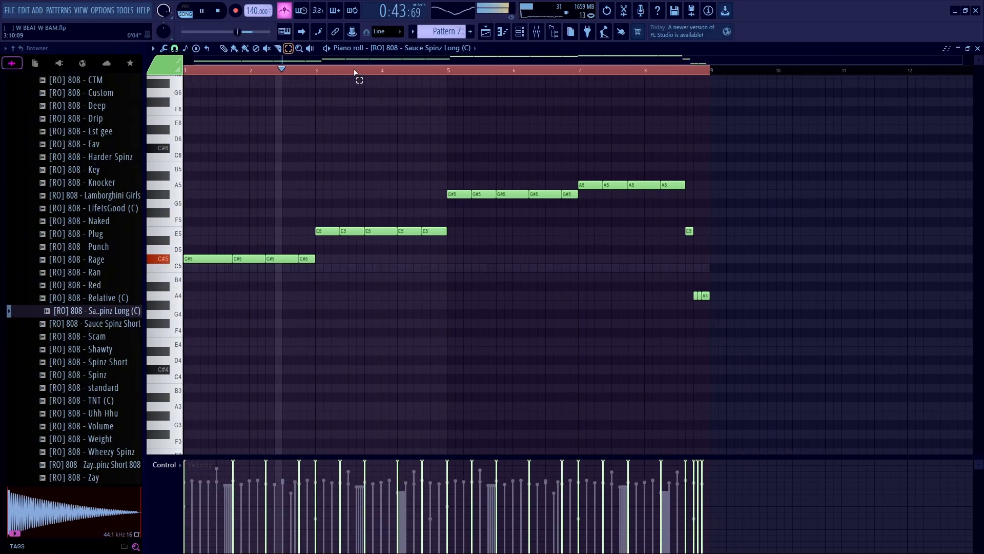
key(Escape)
drag(479, 110, 478, 121)
Load Fruity Soft Clipper into slot 10 of the 808's mixer track
key(F9)
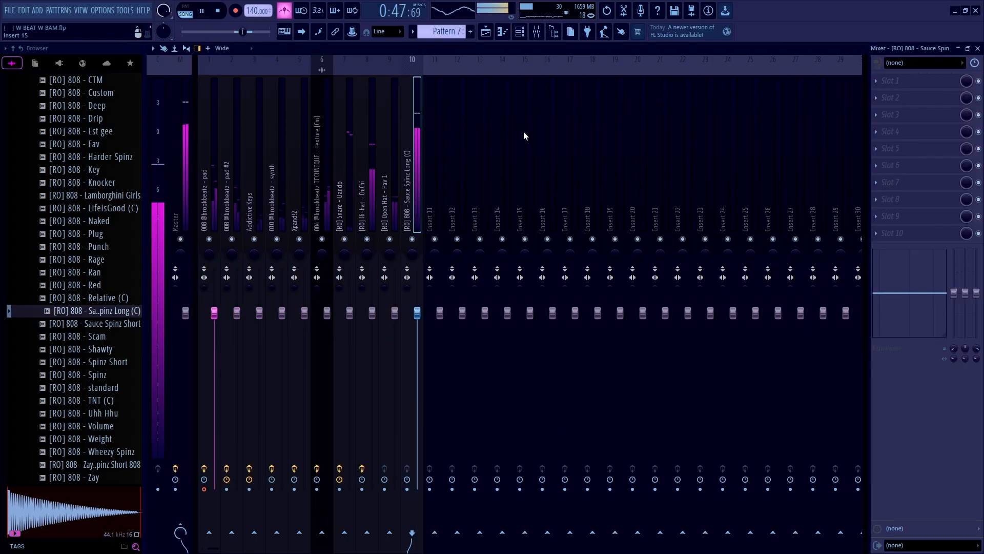
click(896, 241)
click(649, 226)
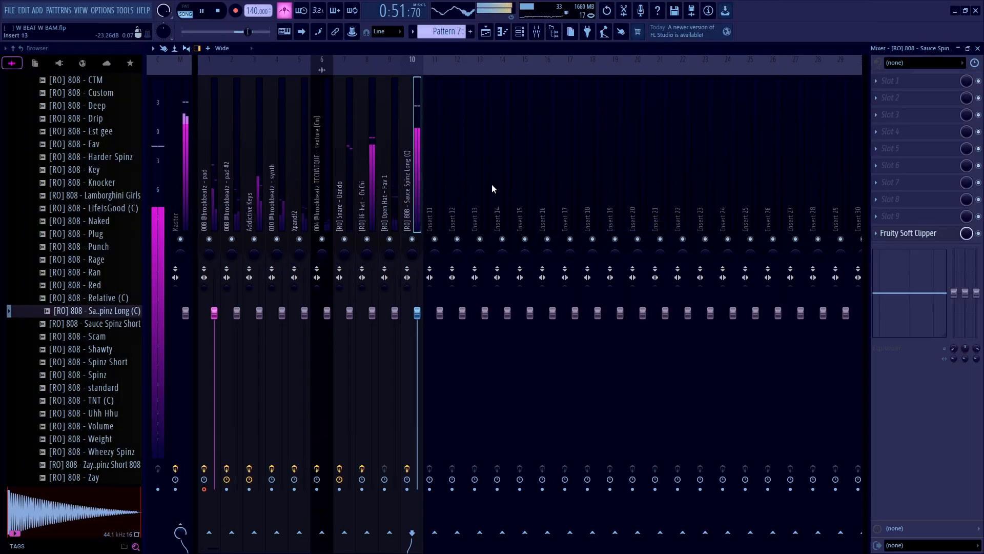
key(F6)
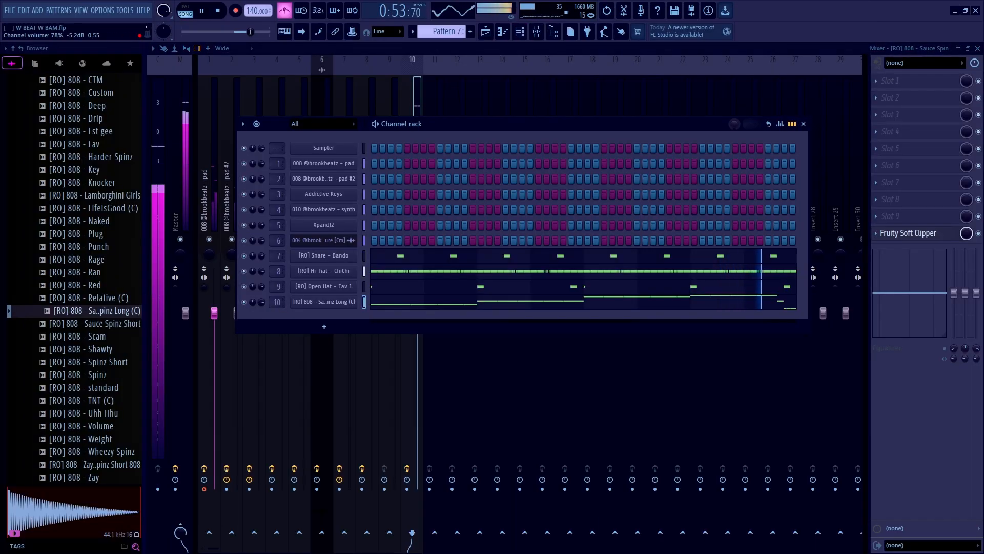
key(F6)
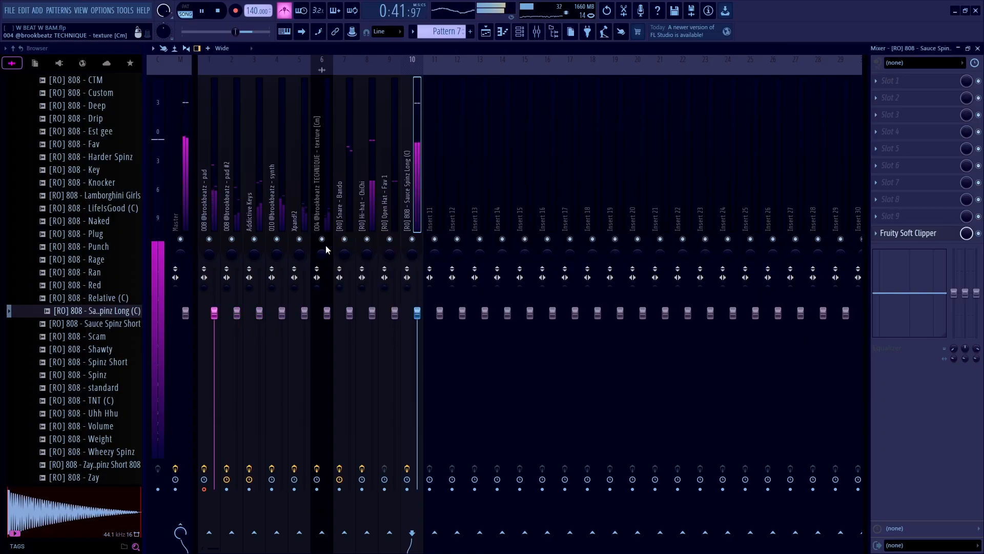
key(F5)
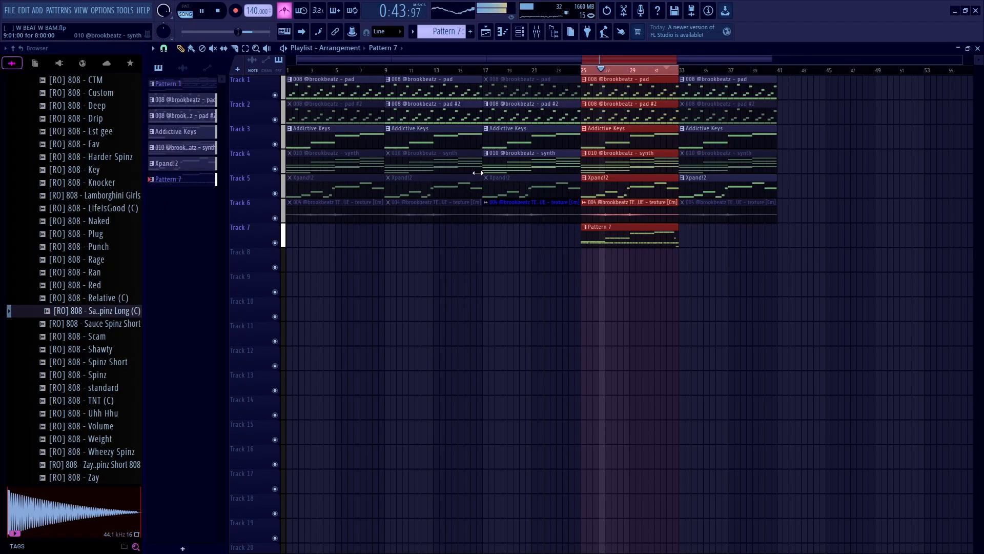
key(F6)
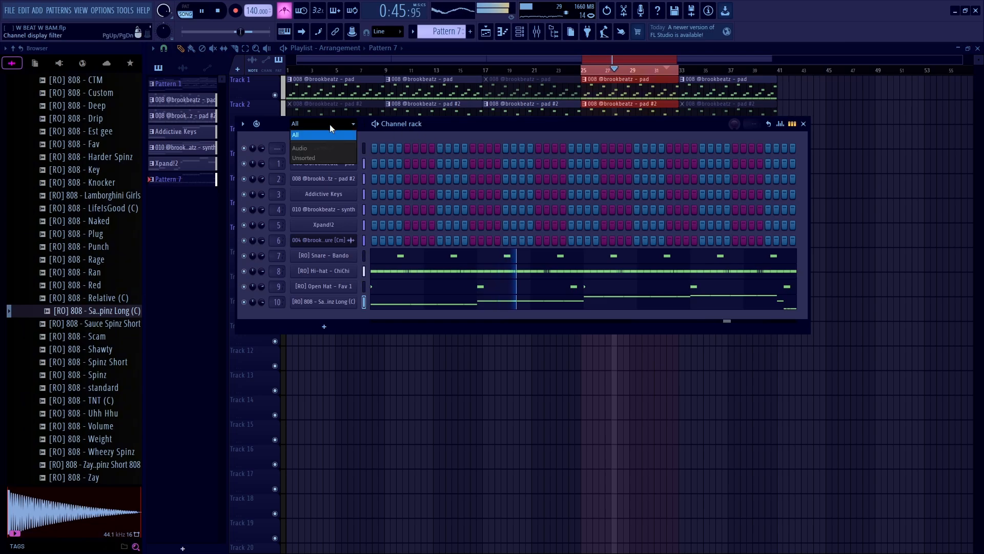
drag(477, 123, 461, 125)
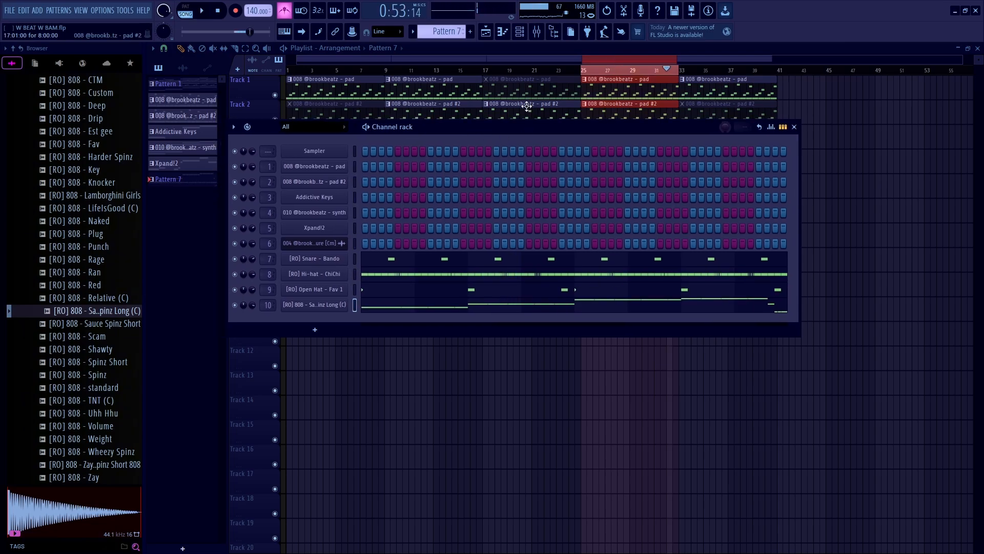
Route the snare, hi-hat and open hat mixer tracks only to Insert 11 as a drum bus
key(F9)
click(359, 154)
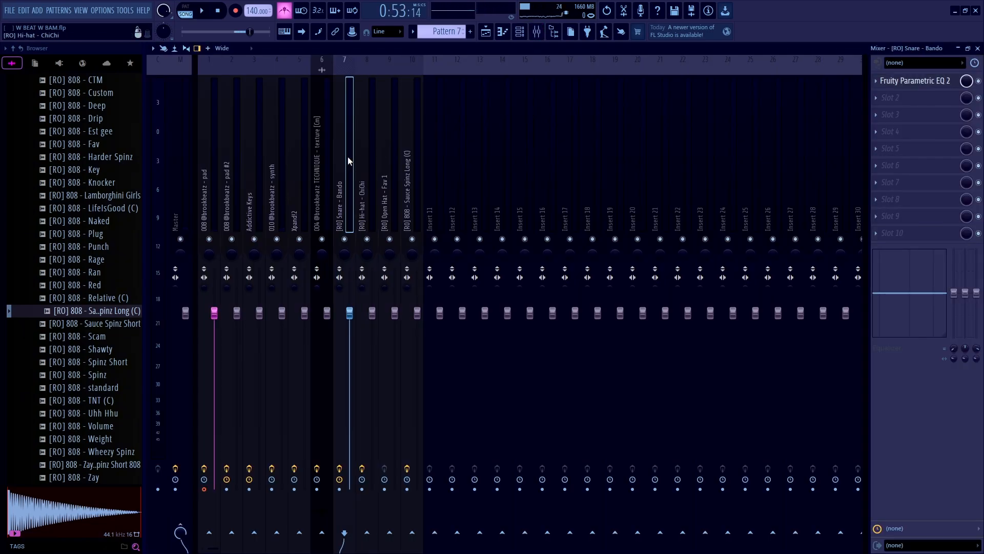
key(space)
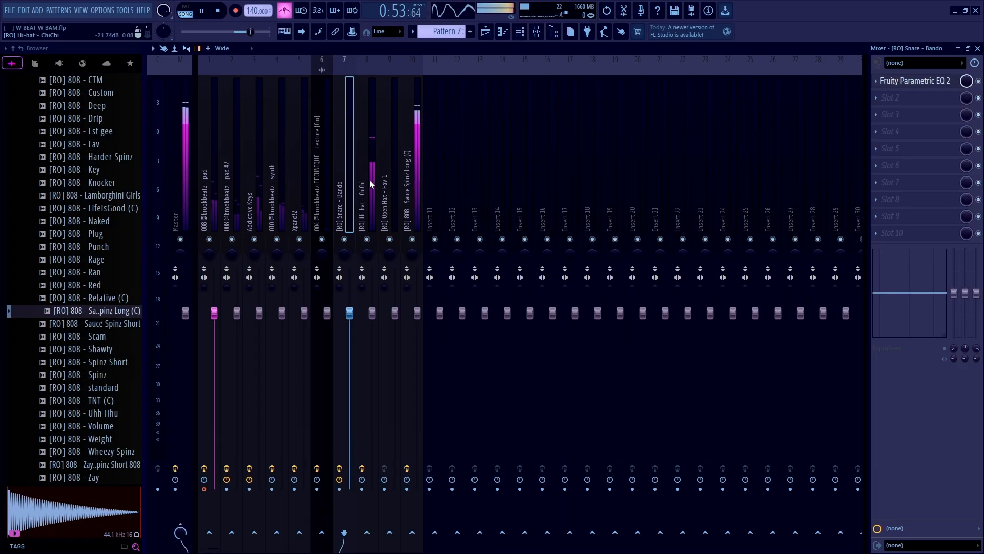
ctrl+click(376, 162)
ctrl+click(395, 164)
key(space)
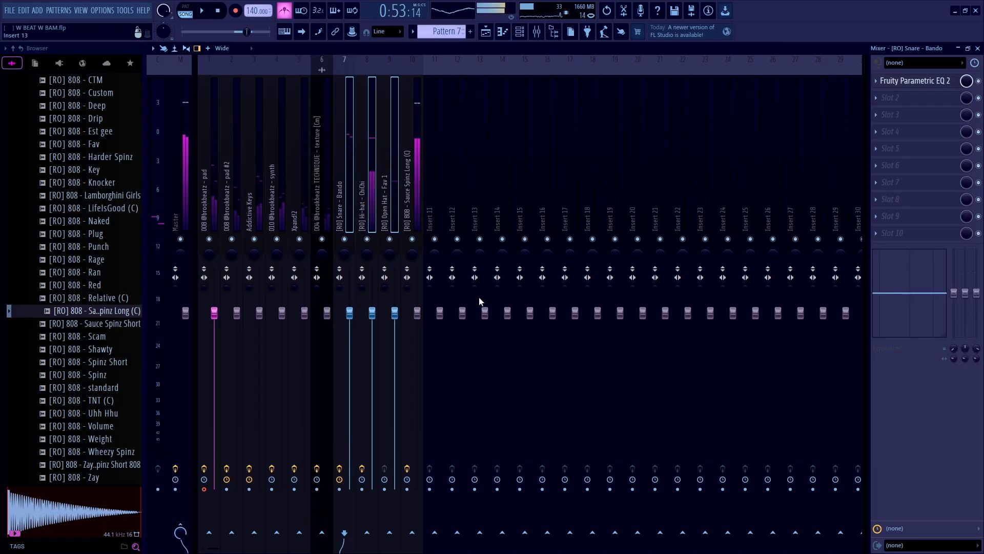
right_click(435, 533)
click(456, 516)
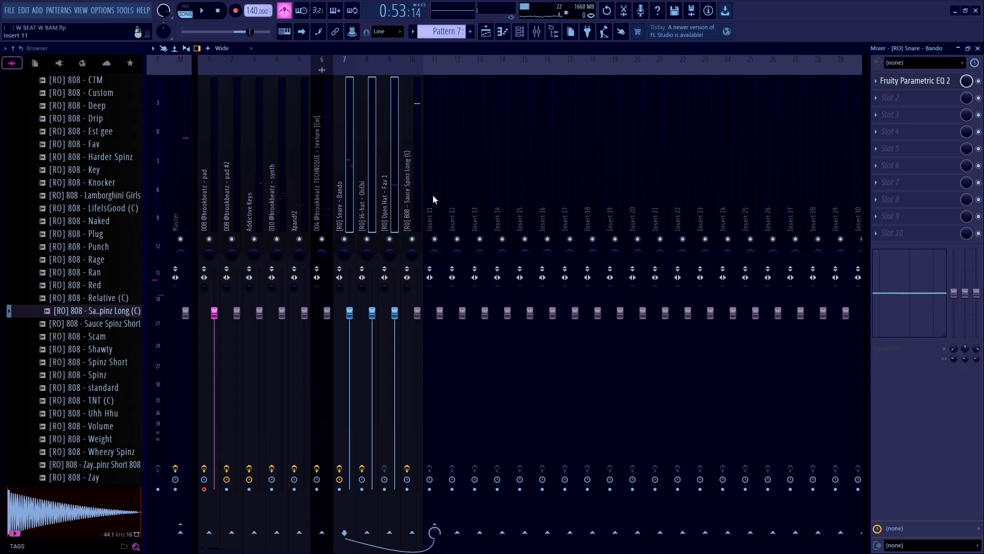
Add Fruity Soft Clipper in slot 10 of Insert 11 and raise its threshold until the curve is straight, leaving post gain at 80%
click(443, 161)
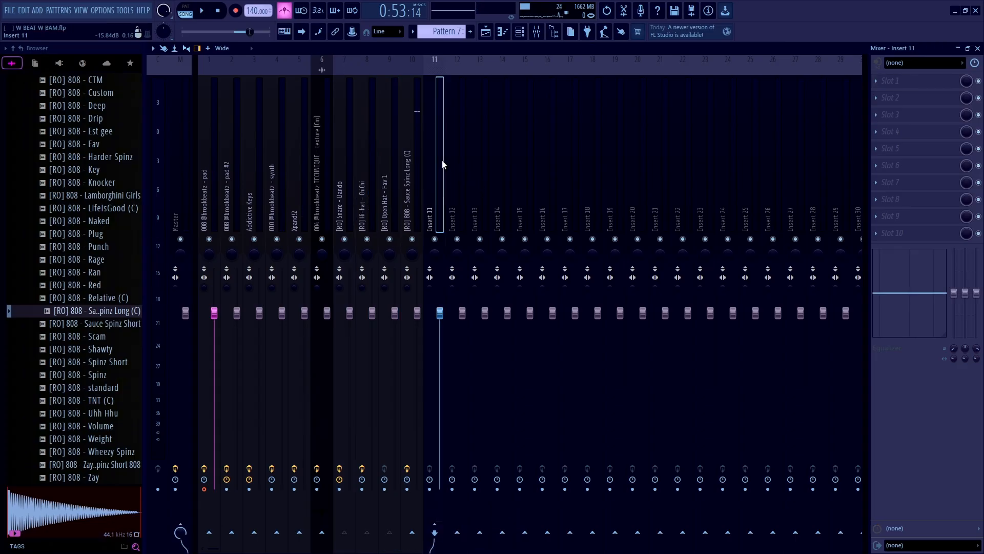
click(912, 235)
click(673, 21)
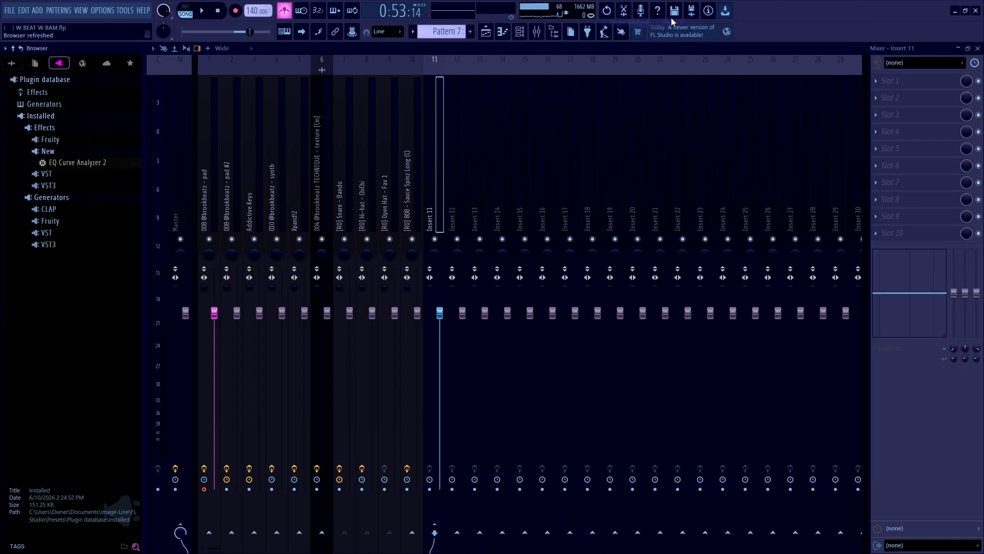
click(922, 232)
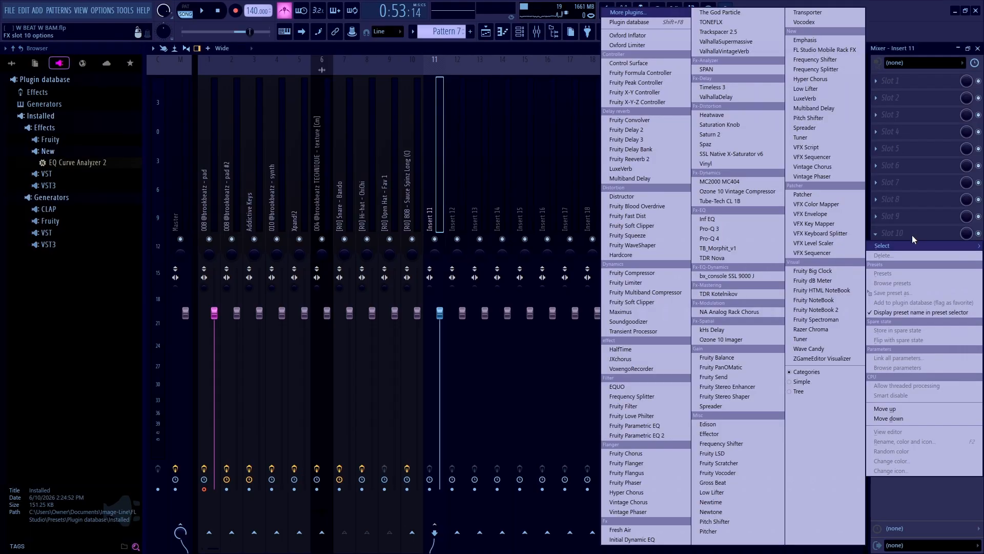
click(658, 302)
key(space)
drag(249, 106, 316, 116)
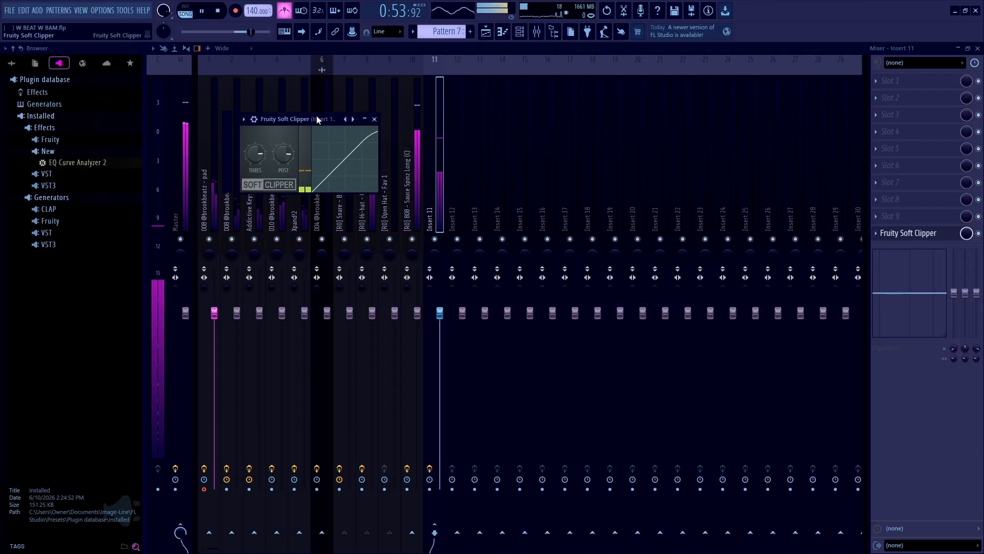
drag(260, 162, 258, 157)
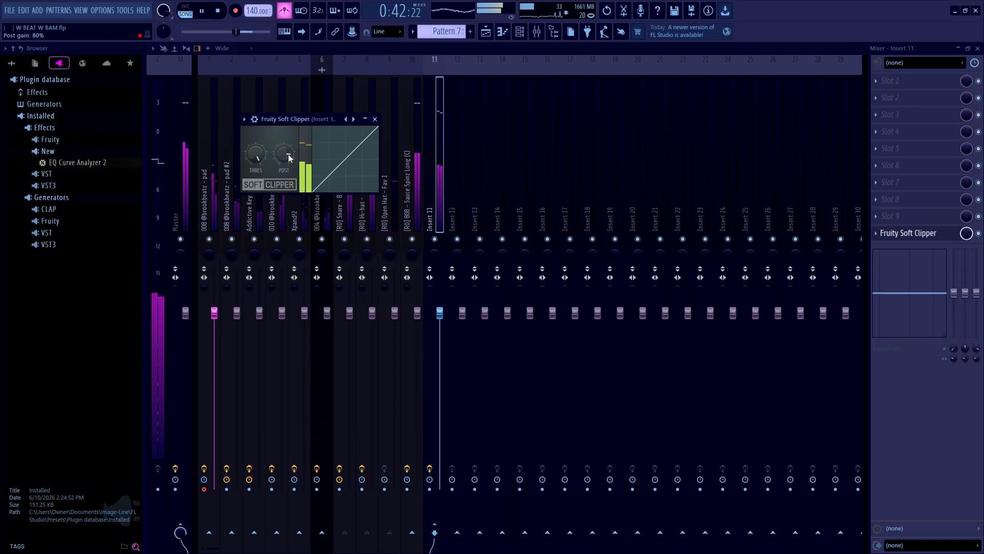
Move Insert 11's clipper to slot 9 and add a second Fruity Soft Clipper in slot 10 with a -2.9 dB threshold and raised post gain
click(880, 234)
click(892, 232)
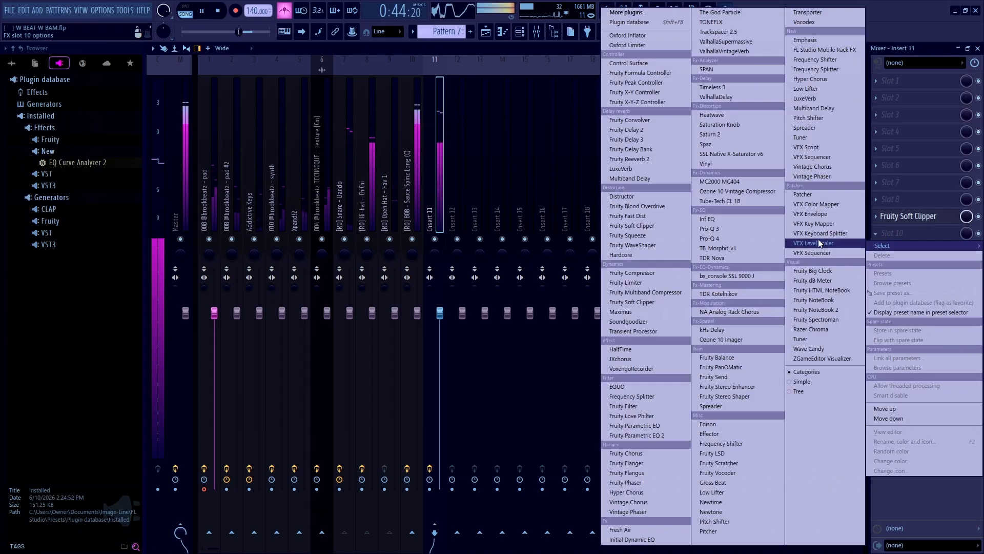
click(650, 226)
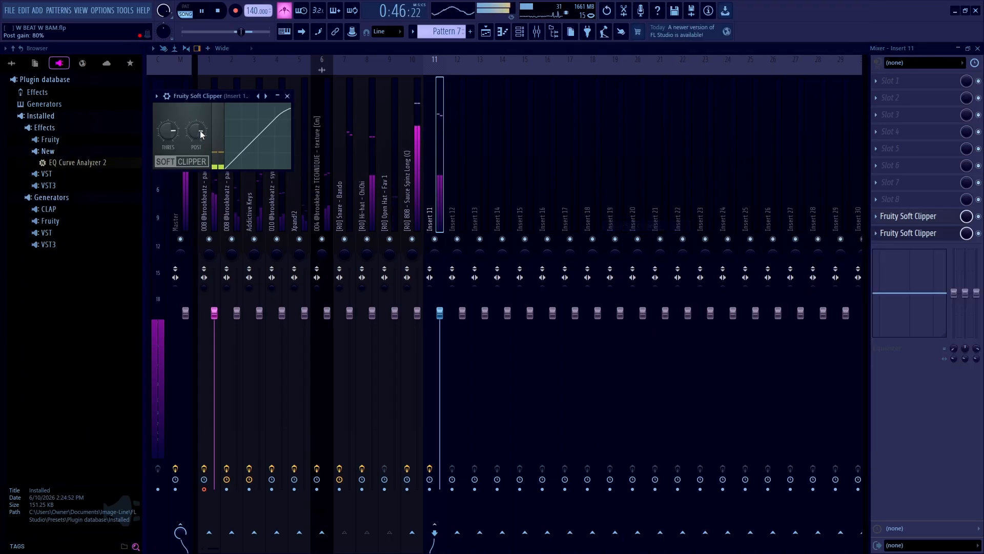
drag(237, 94, 361, 100)
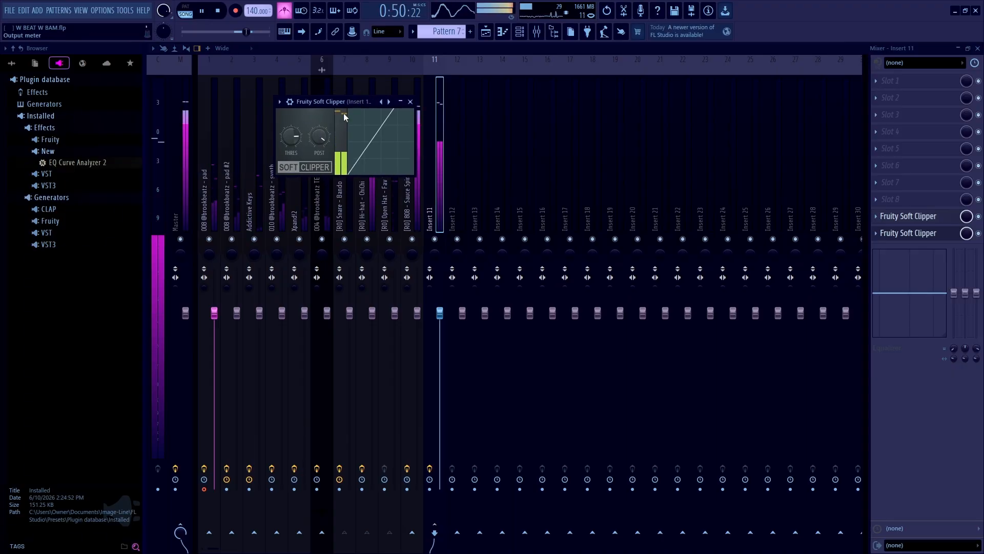
drag(346, 100, 351, 101)
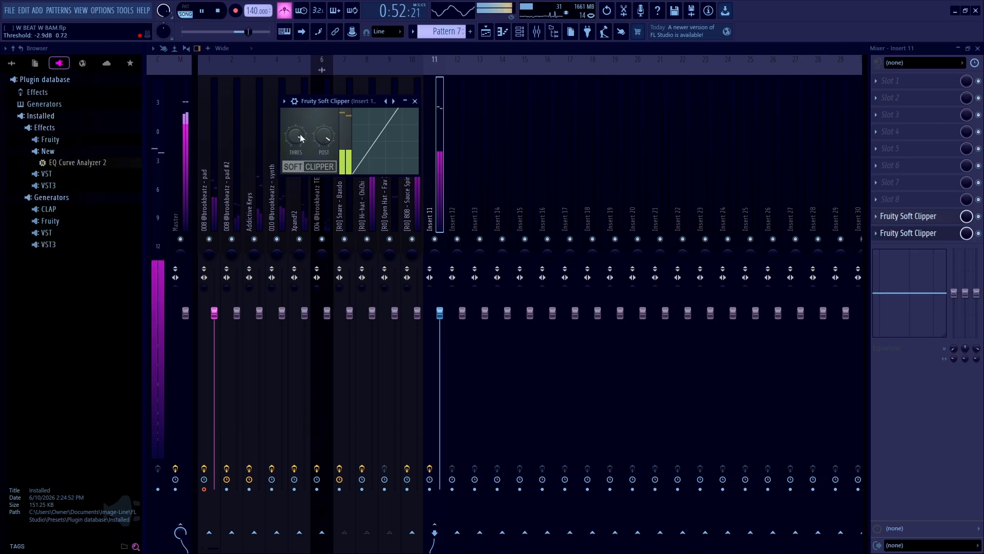
click(415, 101)
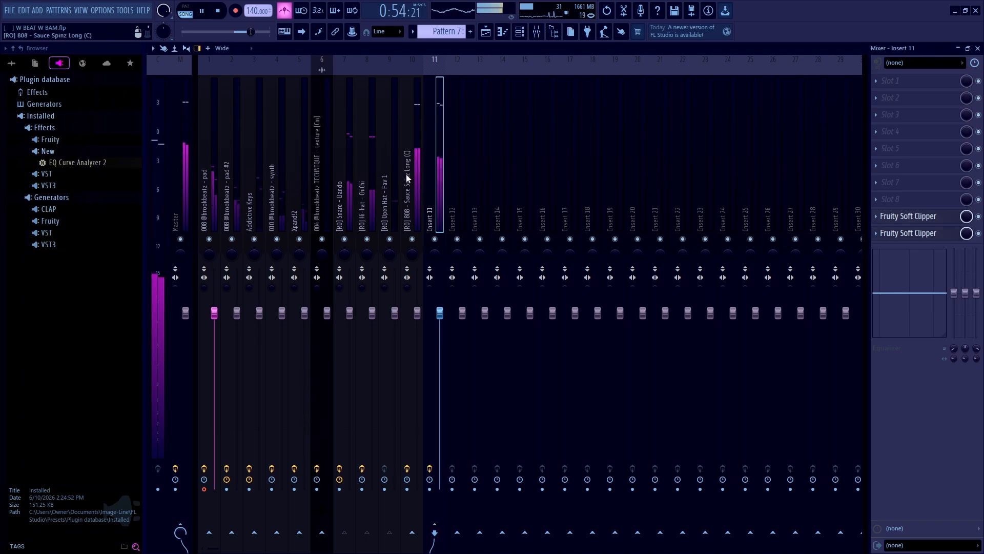
Add Fruity Blood Overdrive in slot 1 of the 808's mixer track with the preset "skii rollaxk blaze em 808 pre" and audition it
click(417, 149)
key(space)
click(894, 81)
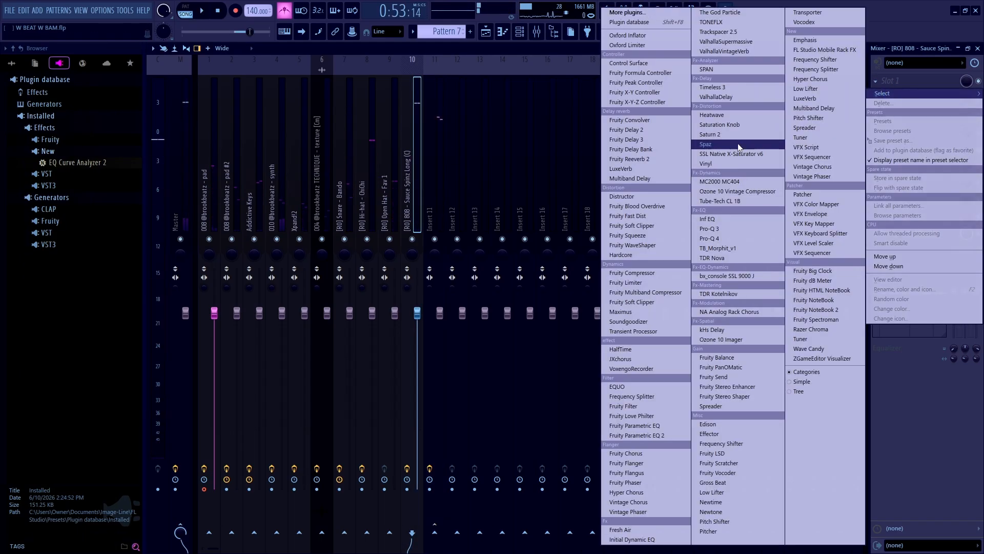
click(647, 207)
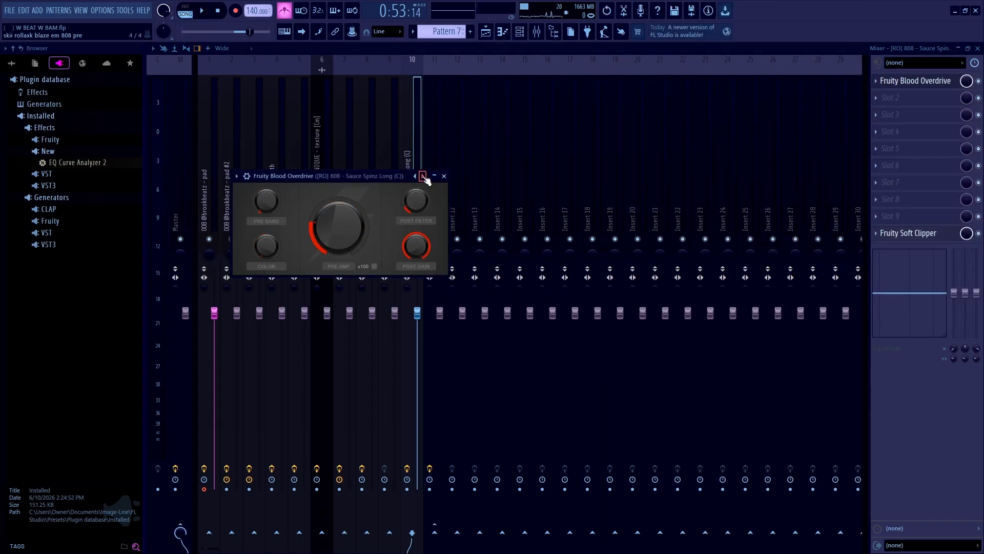
drag(348, 172, 364, 174)
key(space)
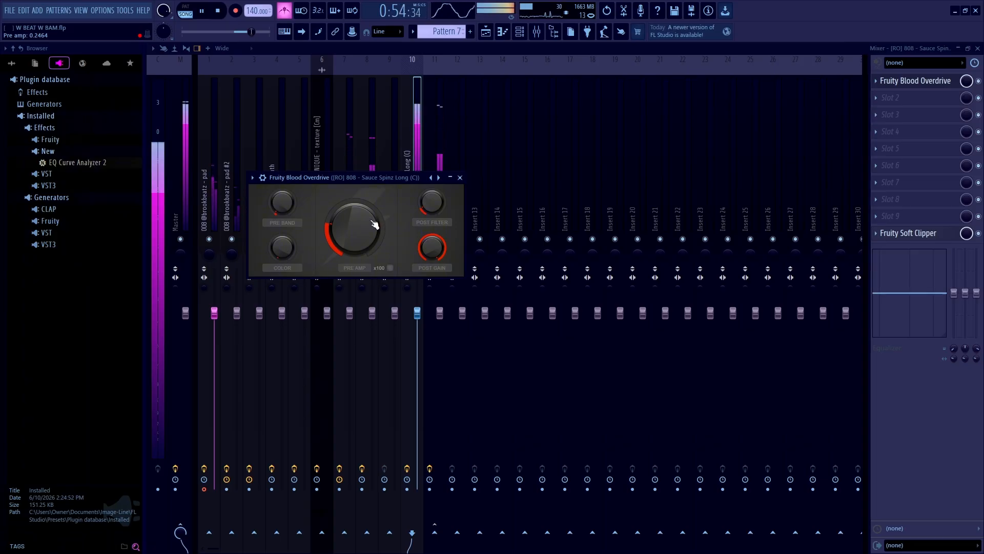
Lower the 808 overdrive's pre amp and set its post gain to about -0.09, close it and stop playback in the playlist
drag(354, 229, 354, 231)
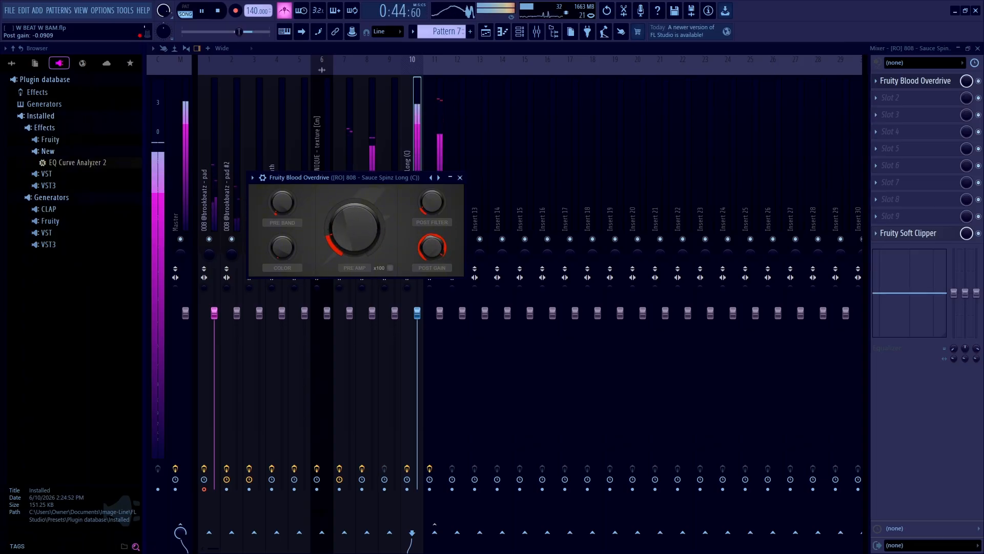
click(459, 177)
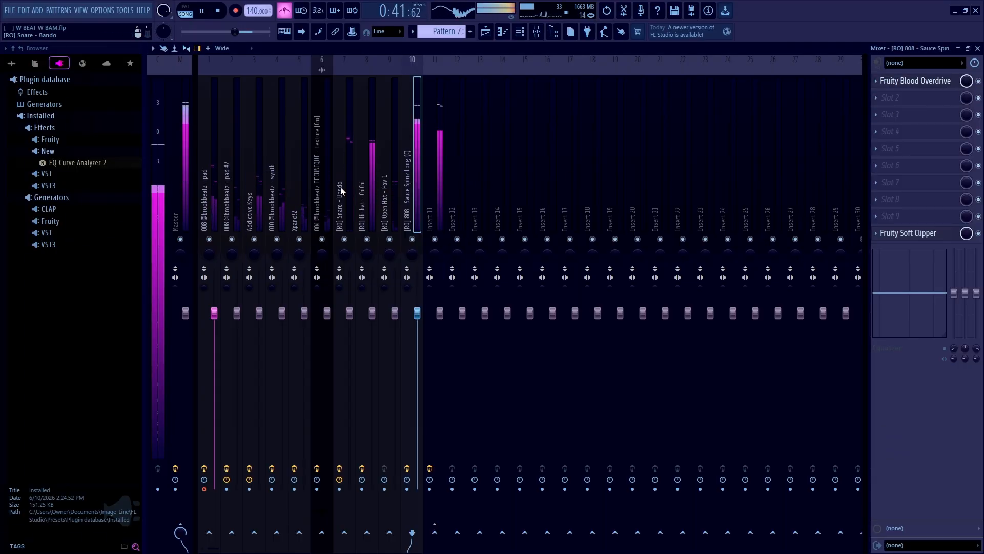
key(F9)
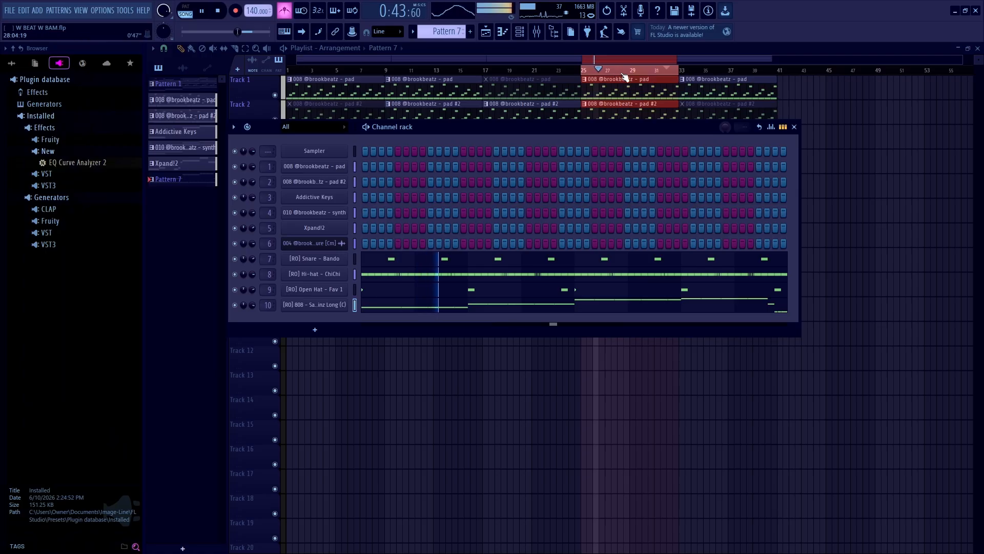
drag(573, 127, 565, 133)
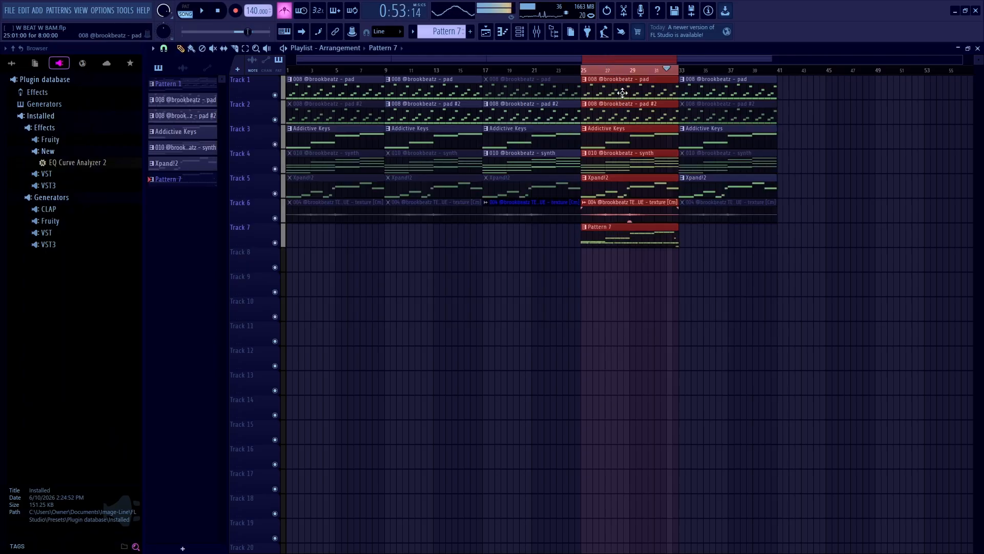
key(space)
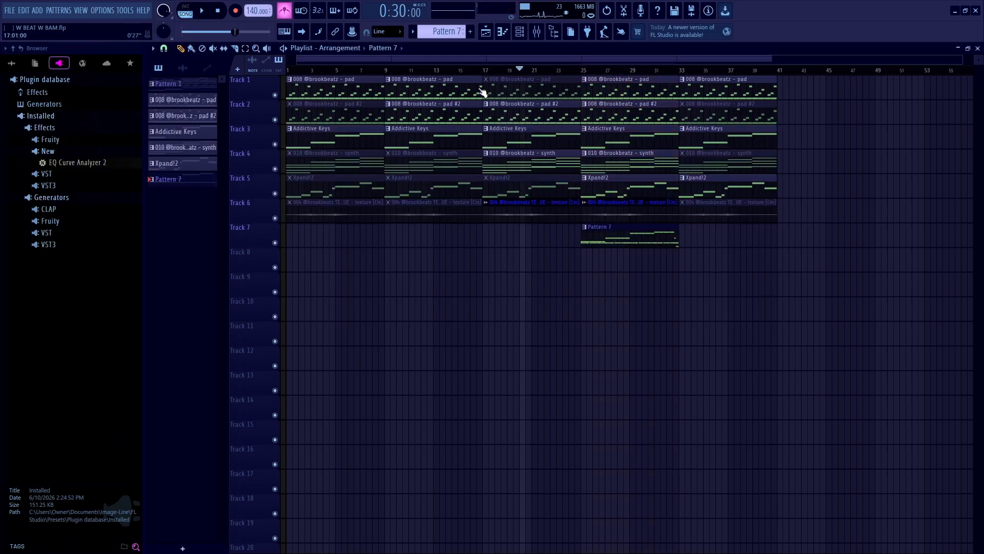
Split Pattern 7 by channel into separate snare, hi-hat, open hat and 808 patterns
right_click(198, 187)
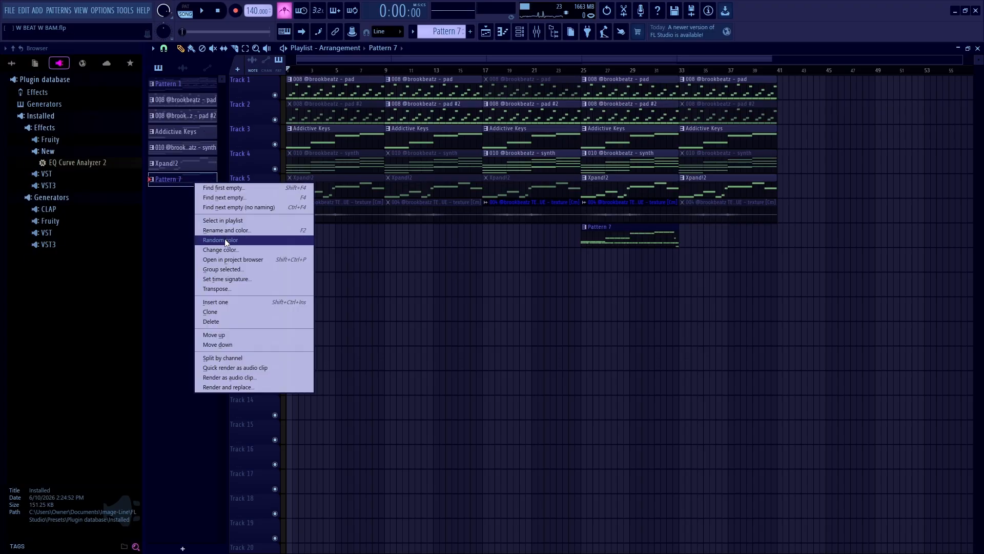
click(224, 305)
right_click(187, 198)
click(235, 375)
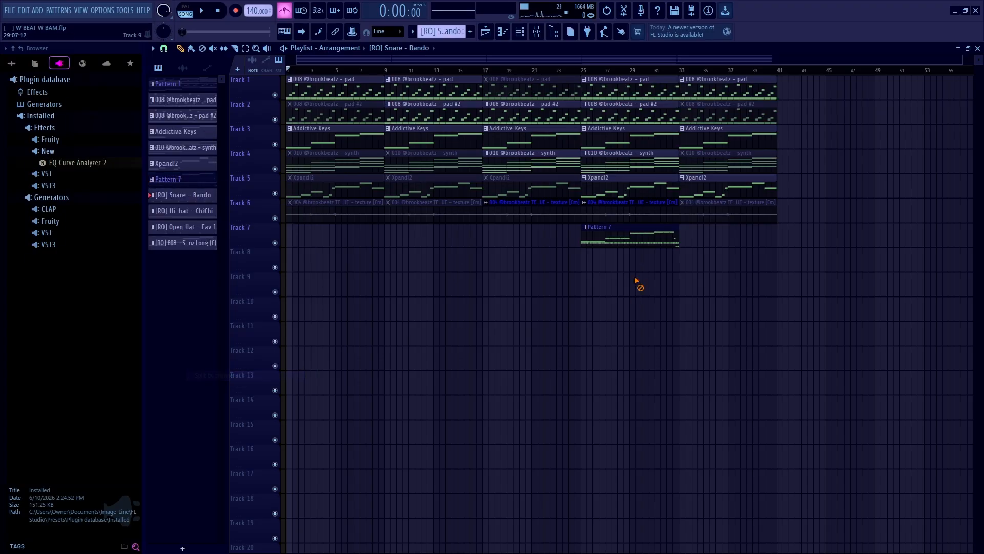
Replace the Pattern 7 clip with the four split patterns on Tracks 7–10 at bar 1 and repeat them up to bar 41
drag(199, 196, 295, 229)
drag(355, 226, 329, 322)
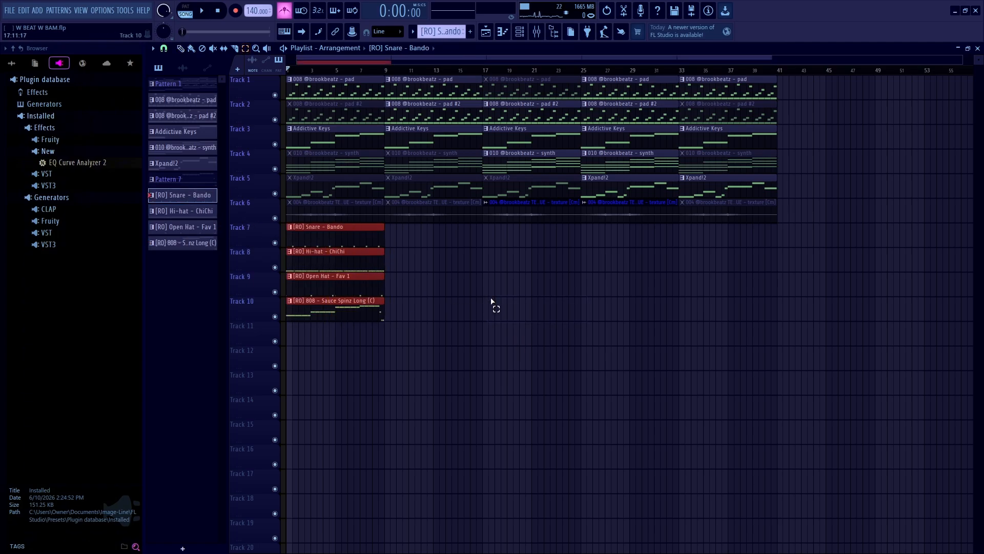
key(ctrl+b)
key(ctrl+b)
key(ctrl+b)
key(ctrl+b)
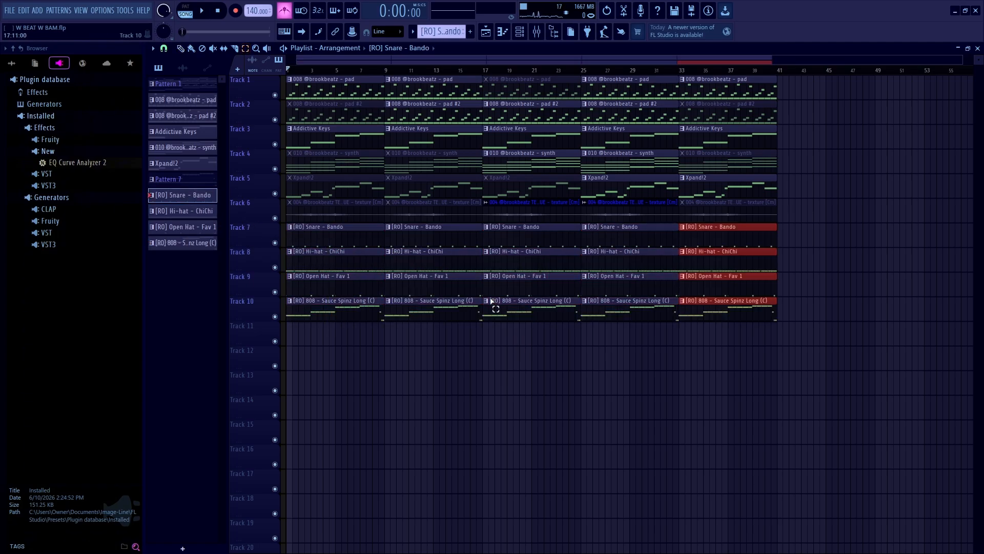
Mute the snare, hi-hat, open hat and 808 clips from bar 1 to 9 and audition the transitions at bars 9 and 17
ctrl+click(468, 391)
key(t)
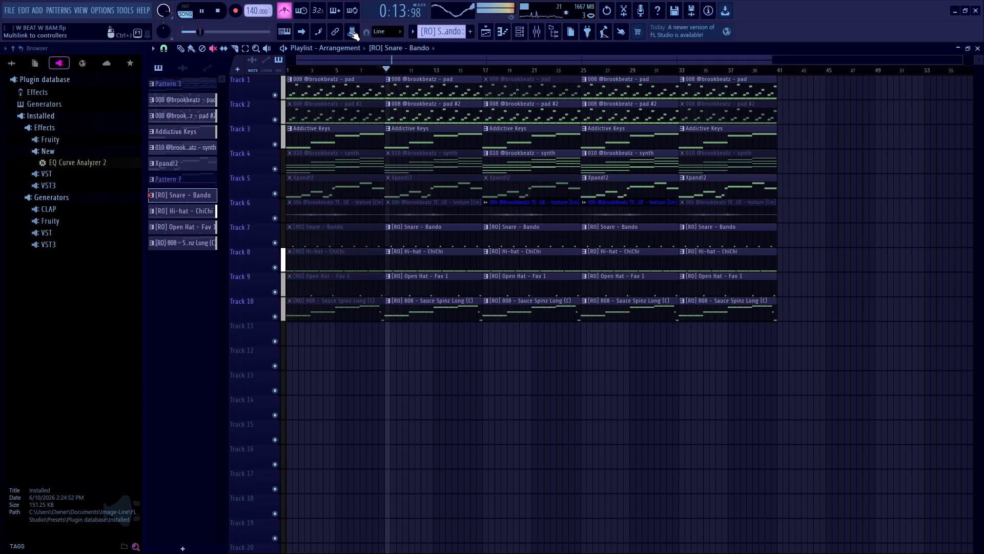
key(space)
click(487, 70)
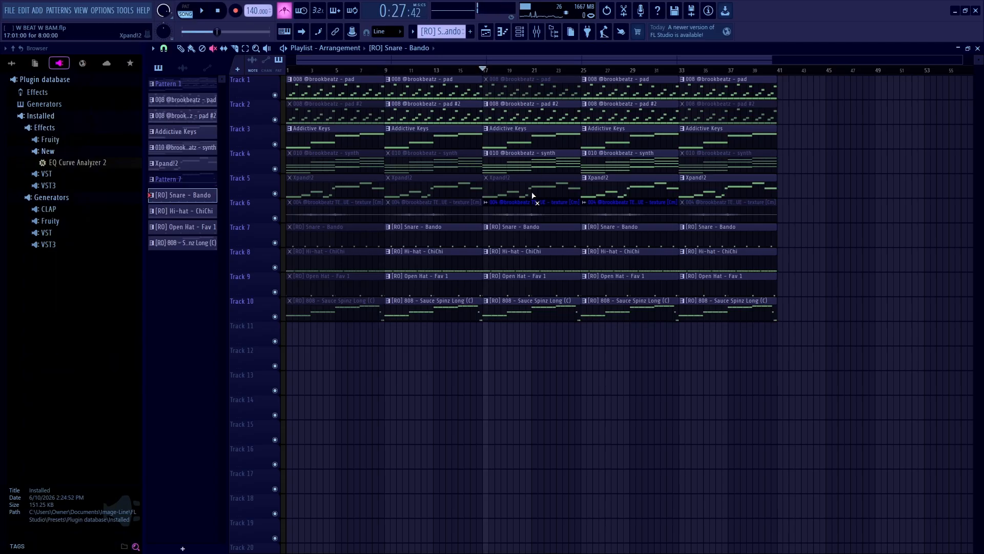
Audition the transitions at bars 25 and 33 and mute the 808 clip from bar 33 to 41
scroll(574, 202, up, 4)
click(590, 70)
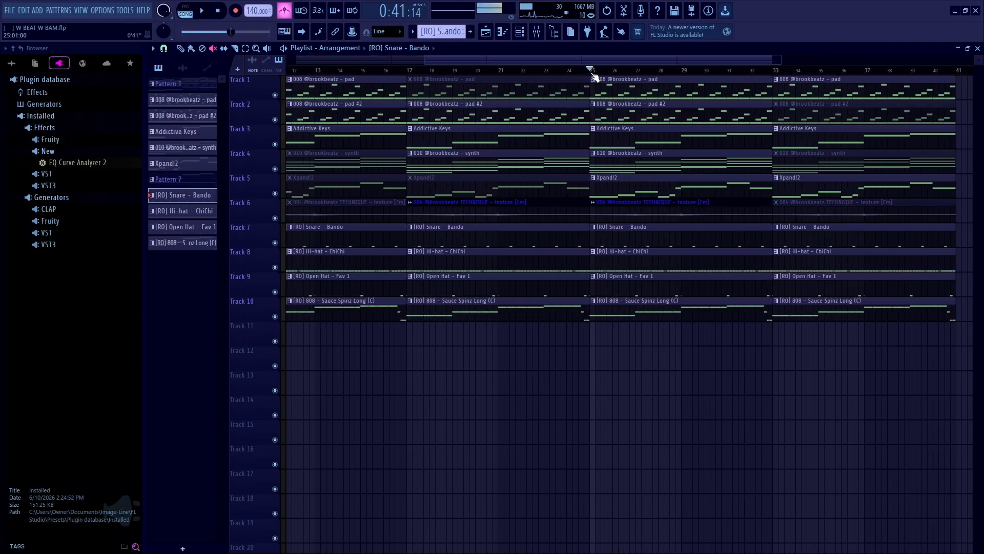
scroll(610, 200, down, 3)
scroll(700, 207, up, 2)
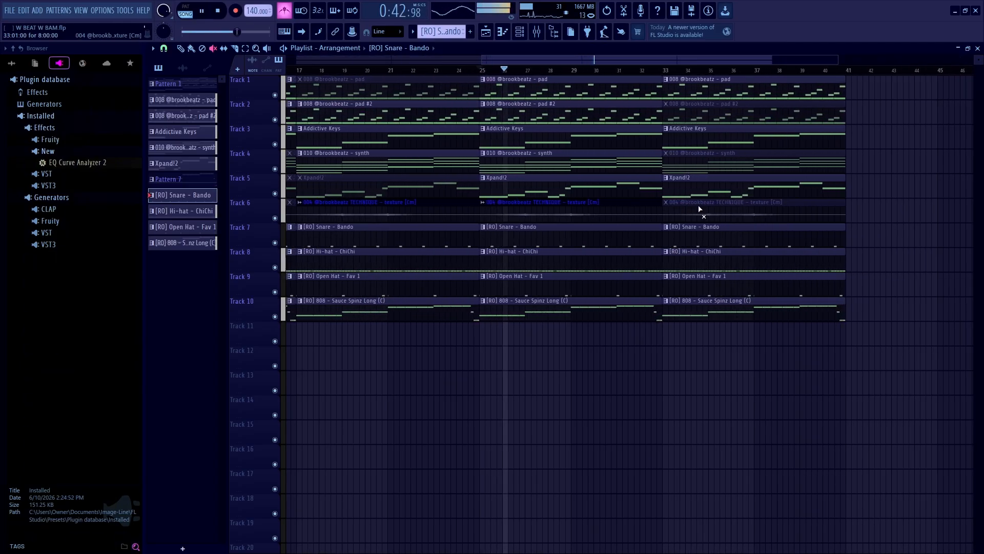
click(653, 70)
scroll(714, 317, up, 1)
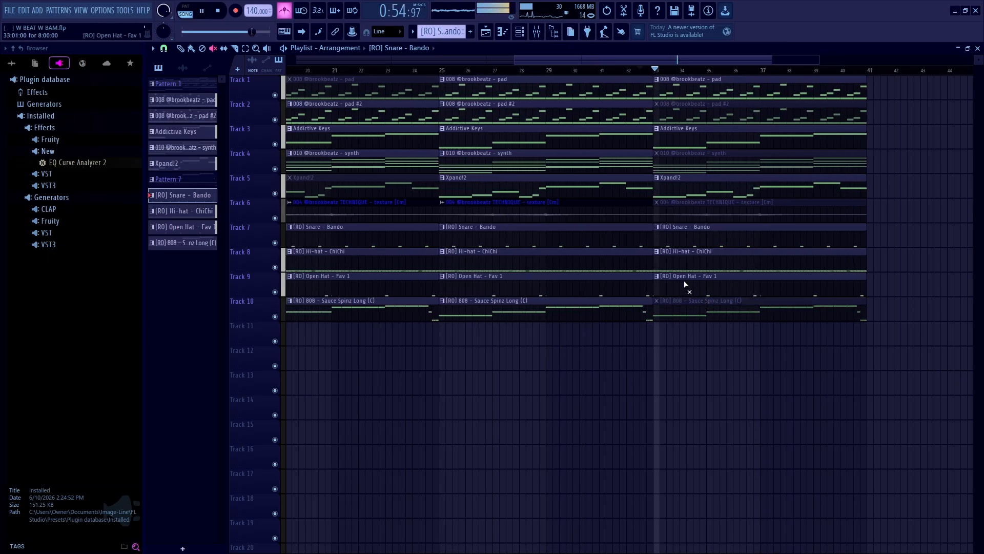
scroll(684, 282, up, 5)
scroll(685, 280, down, 5)
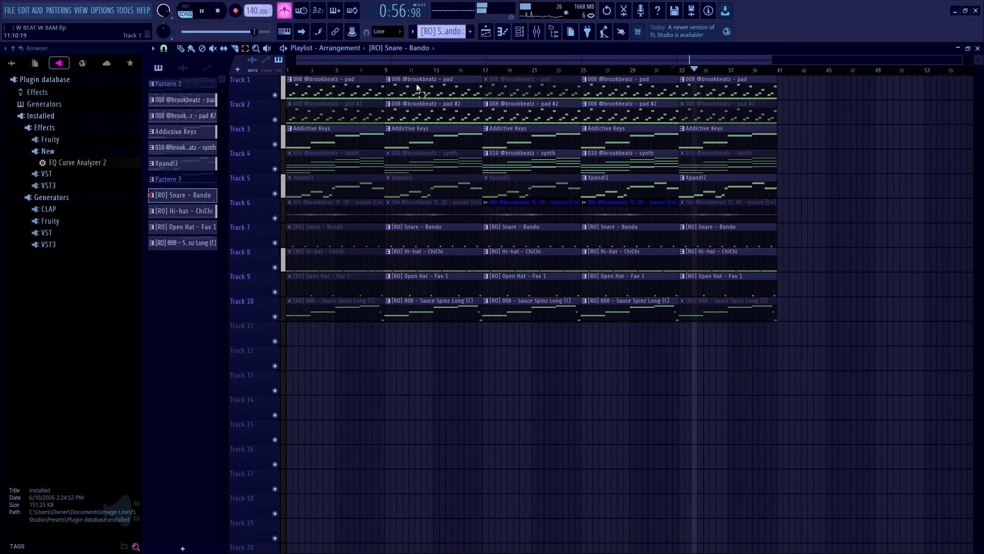
Duplicate all clips from bar 9 to 41 on Tracks 1–10 so that they repeat from bar 41 to 73
drag(417, 76, 610, 330)
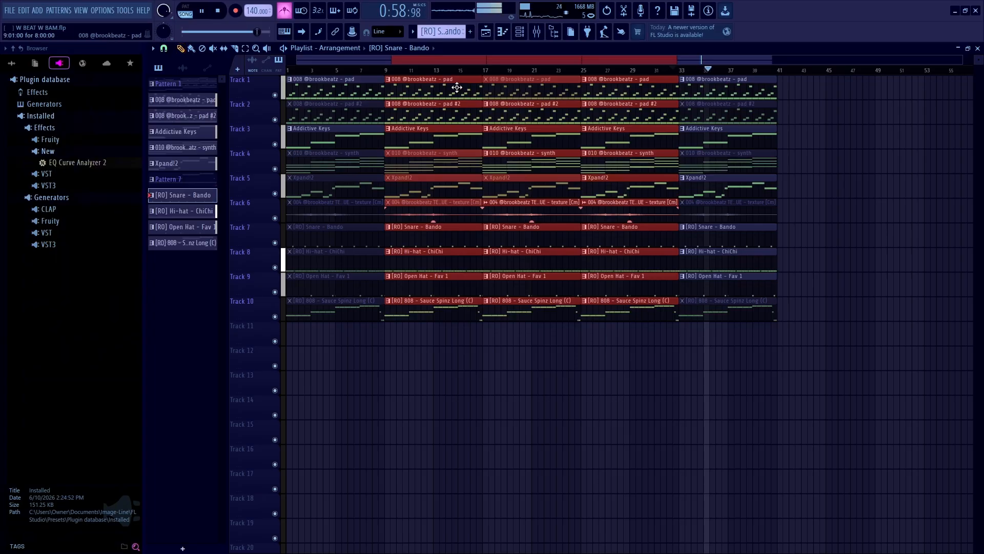
drag(424, 77, 834, 305)
key(ctrl+b)
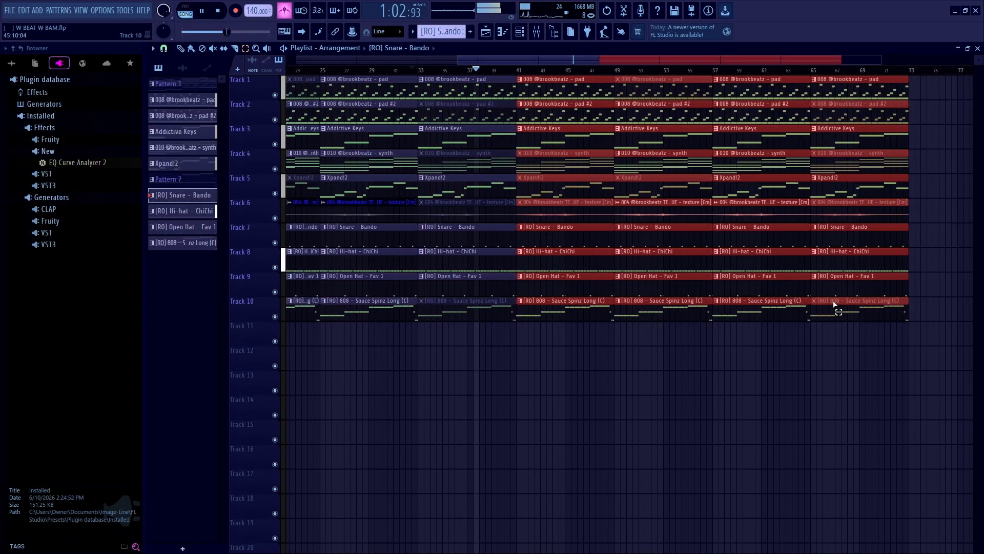
Mute the snare, hi-hat and open hat clips from bar 65 to 73, then audition the outro and stop playback
click(785, 410)
drag(857, 242, 851, 277)
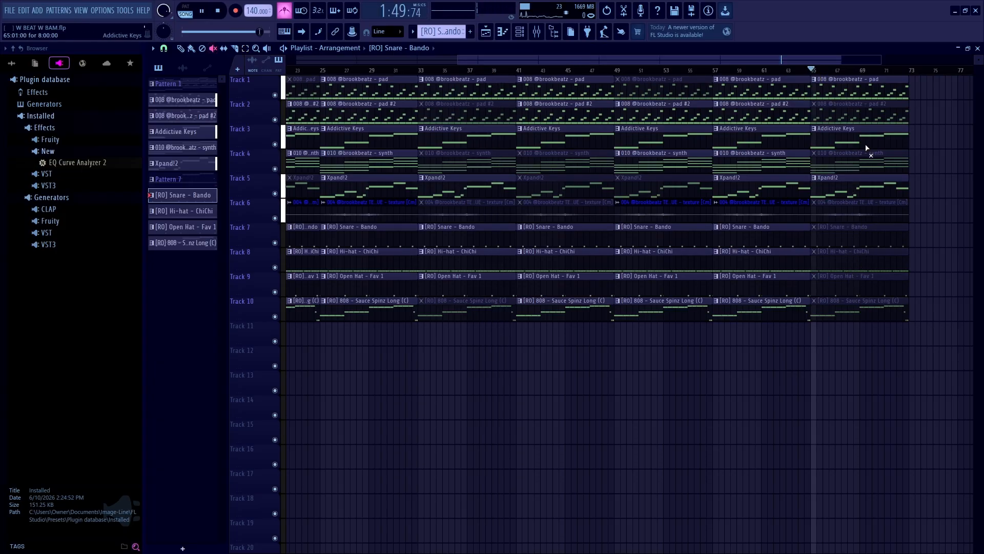
click(898, 71)
scroll(901, 125, down, 3)
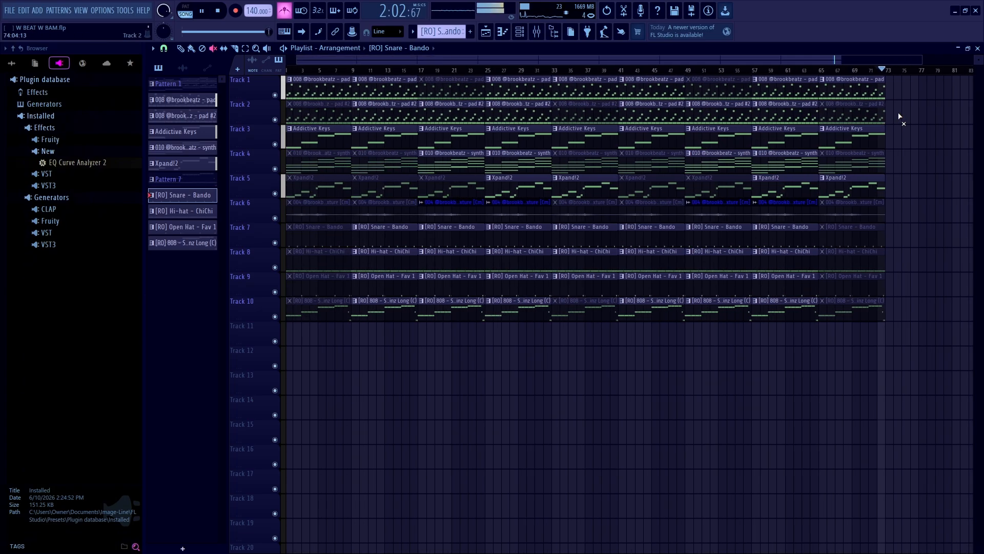
key(space)
drag(861, 73, 187, 92)
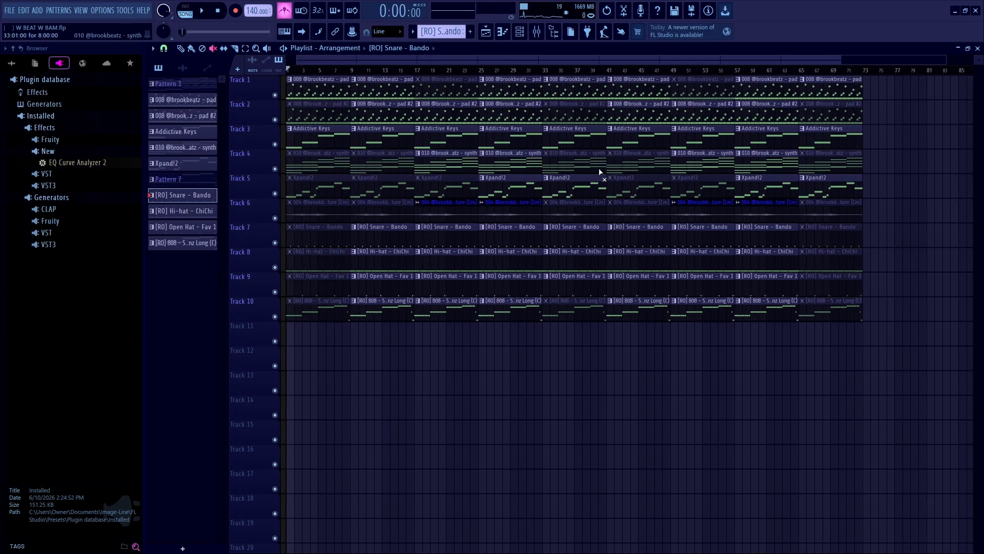
Turn off the metronome, show the sample folders in the browser and play the arrangement from the start
click(180, 48)
click(285, 10)
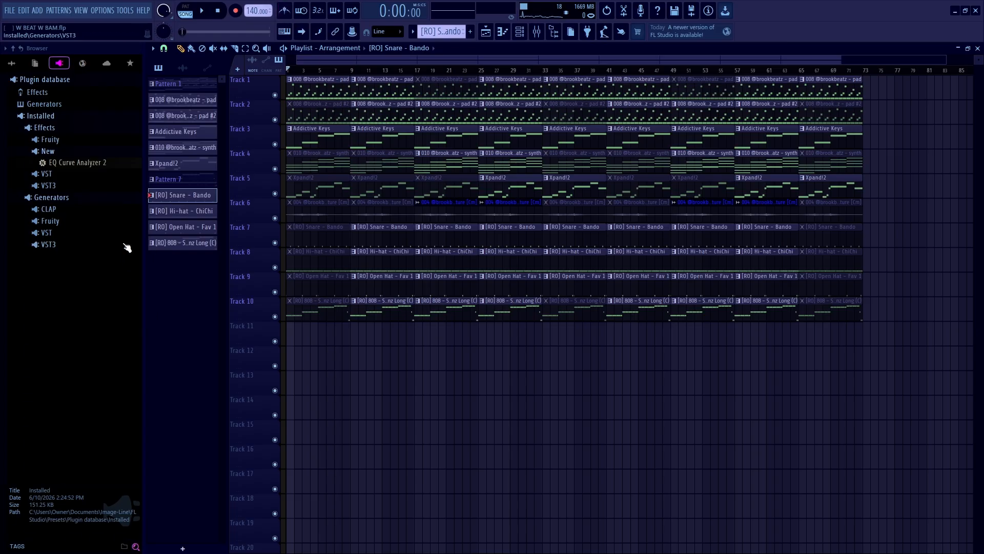
click(13, 64)
click(402, 409)
right_click(417, 418)
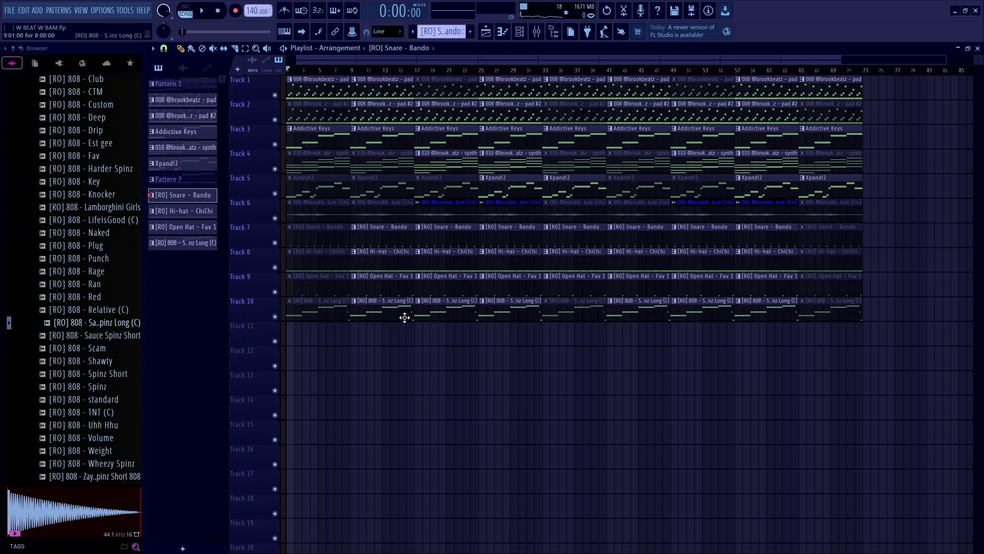
key(space)
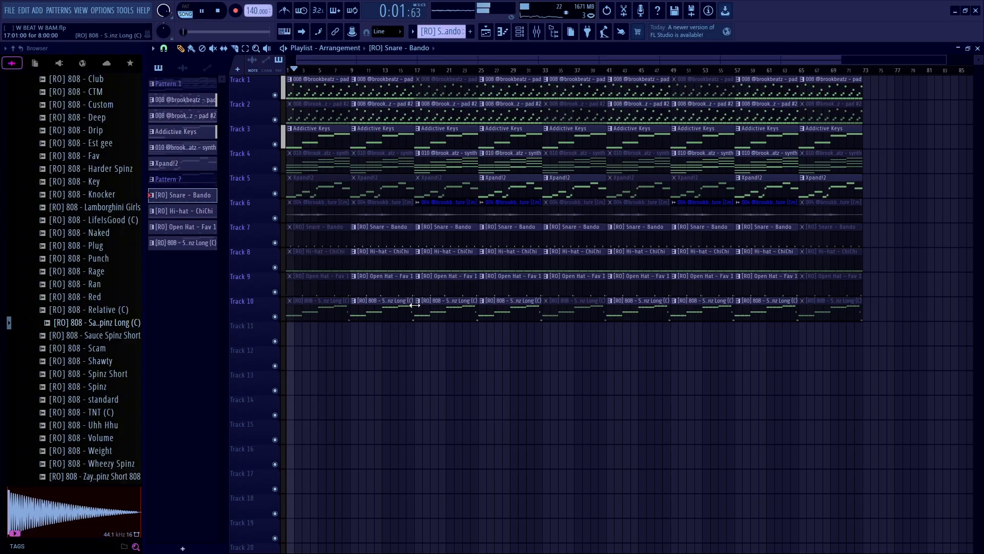